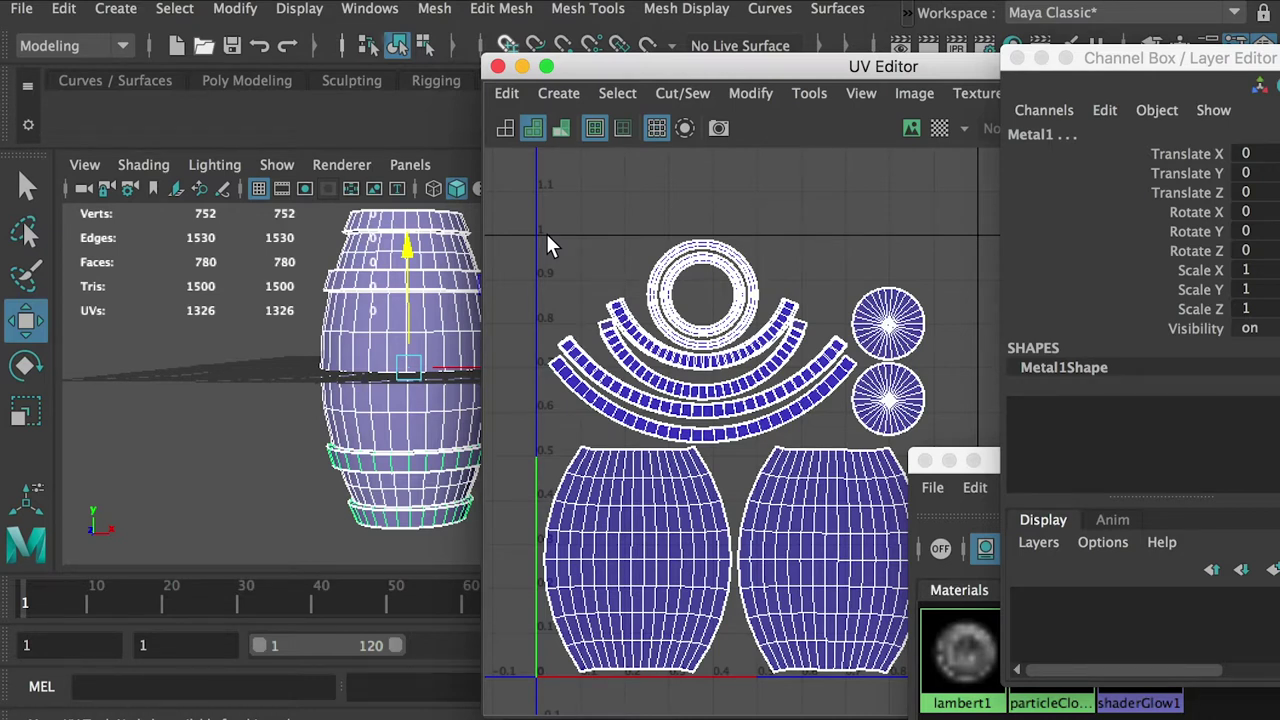
Create a new project named Barrel in the 01TextureDmo folder, keeping the default primary project locations.
left_click(18, 12)
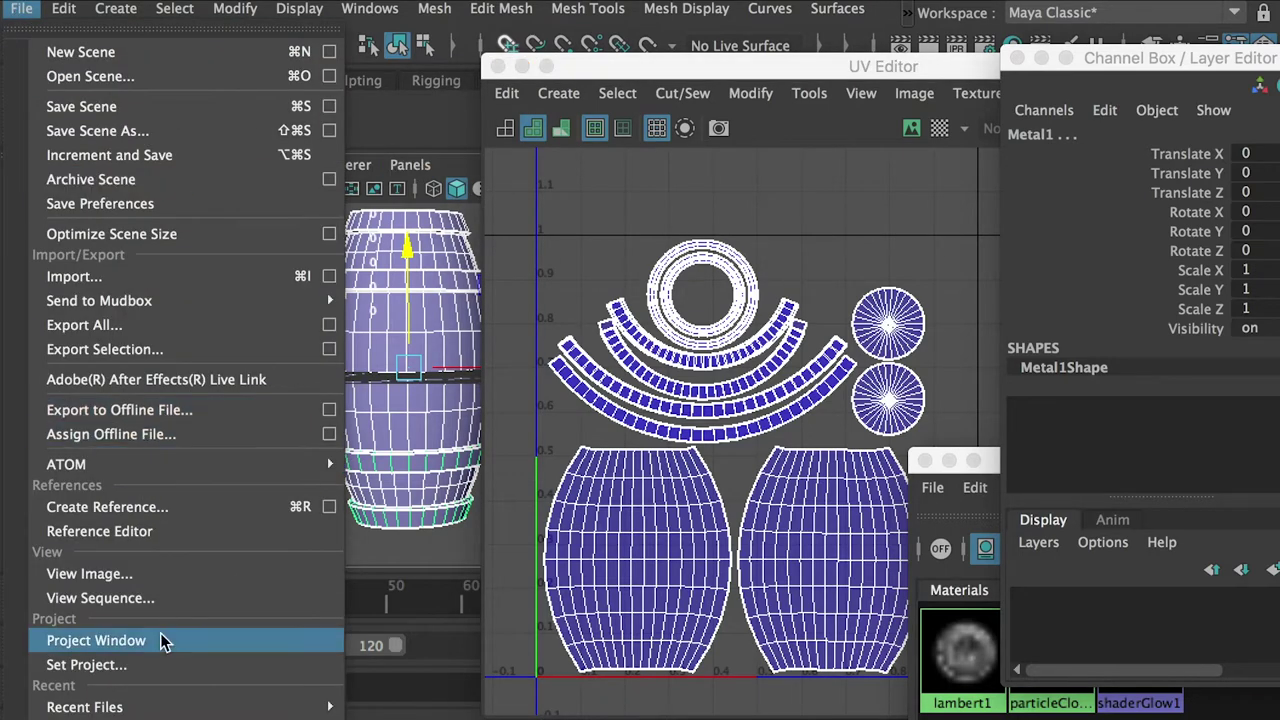
left_click(122, 645)
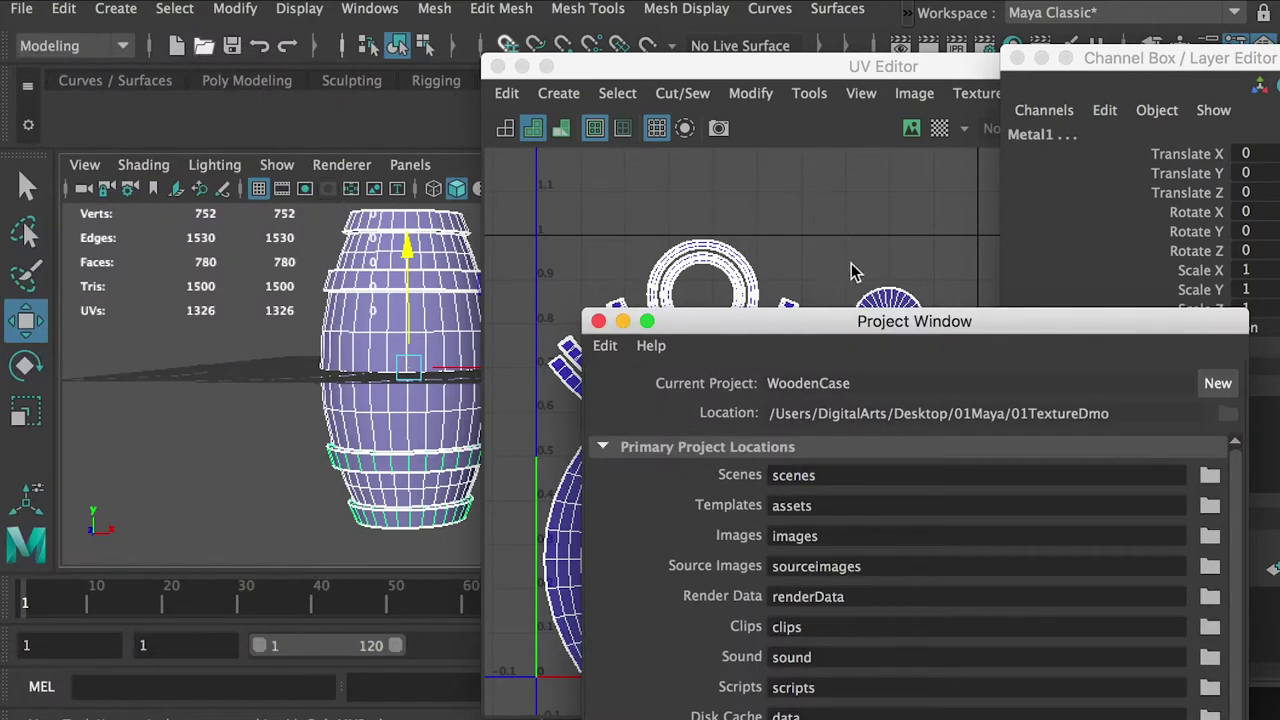
left_click_drag(863, 320, 565, 47)
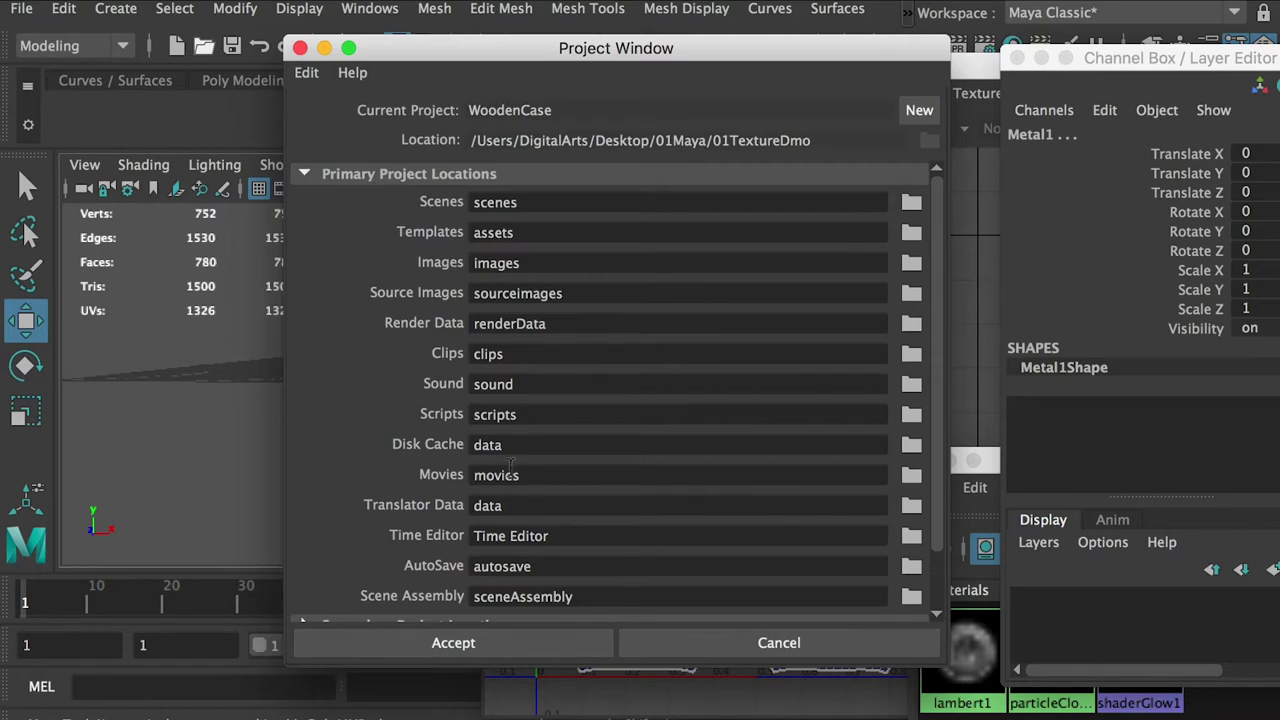
left_click(920, 111)
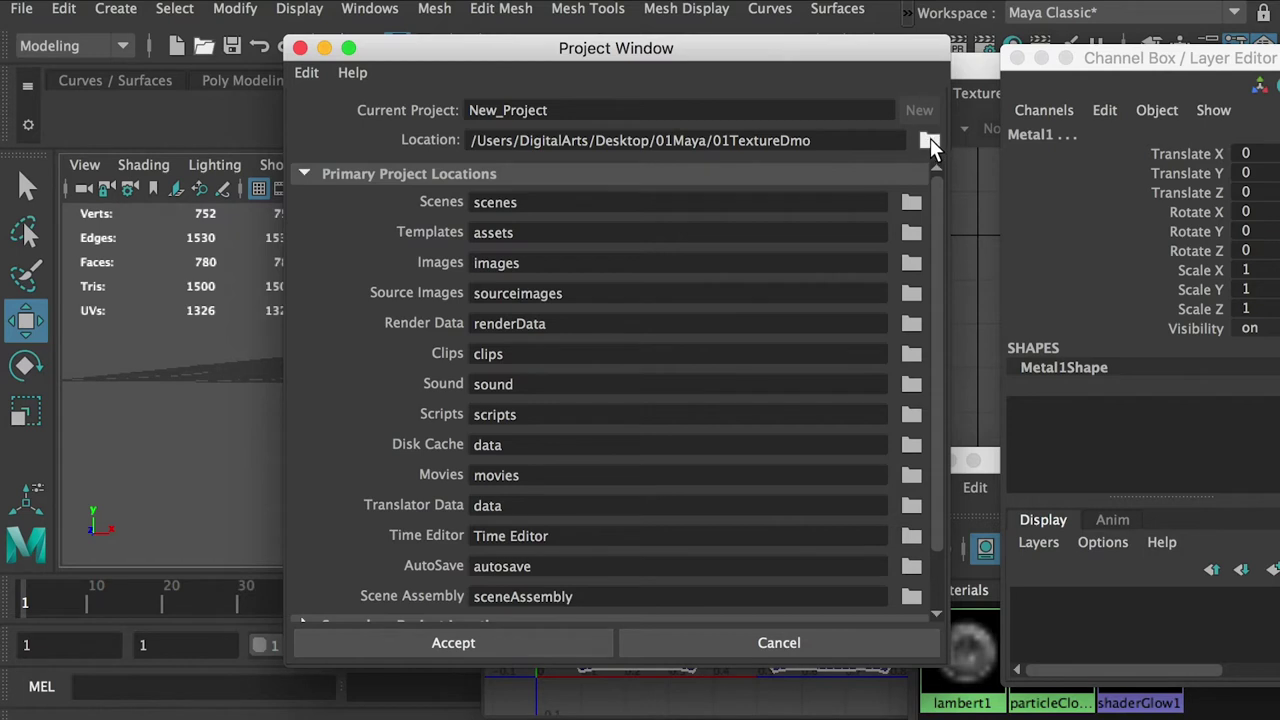
left_click_drag(578, 108, 358, 100)
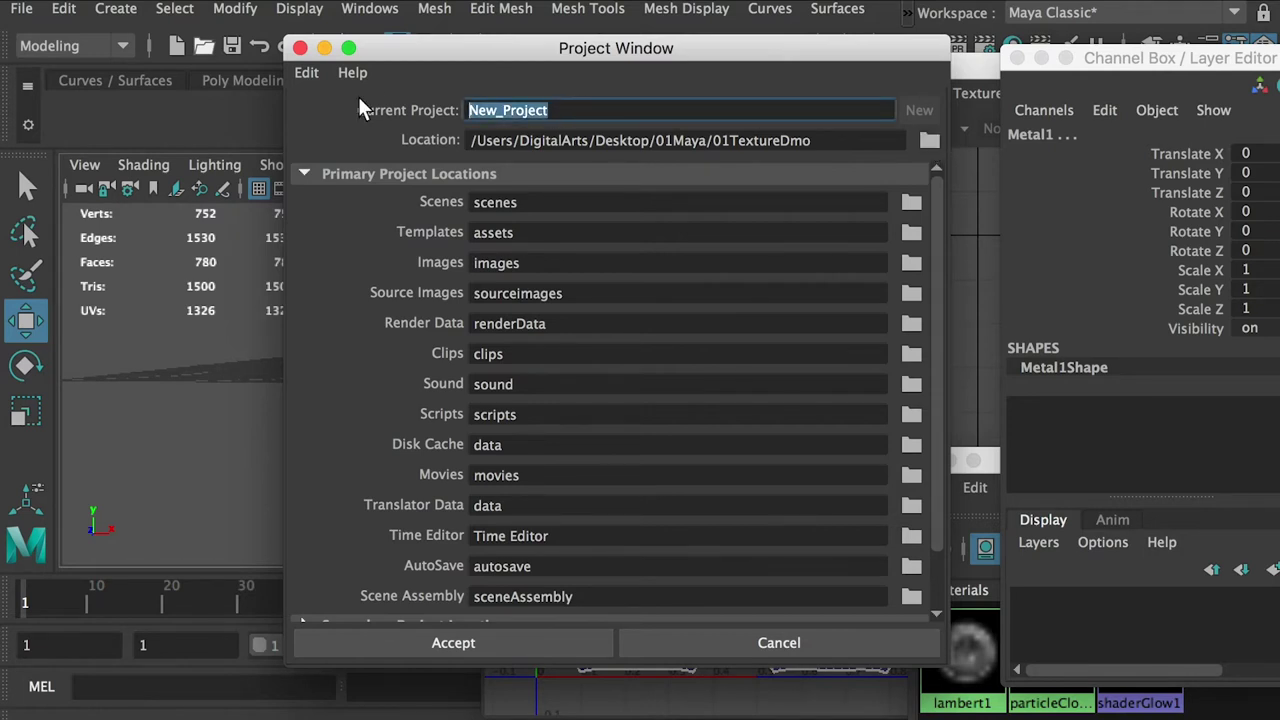
type("B")
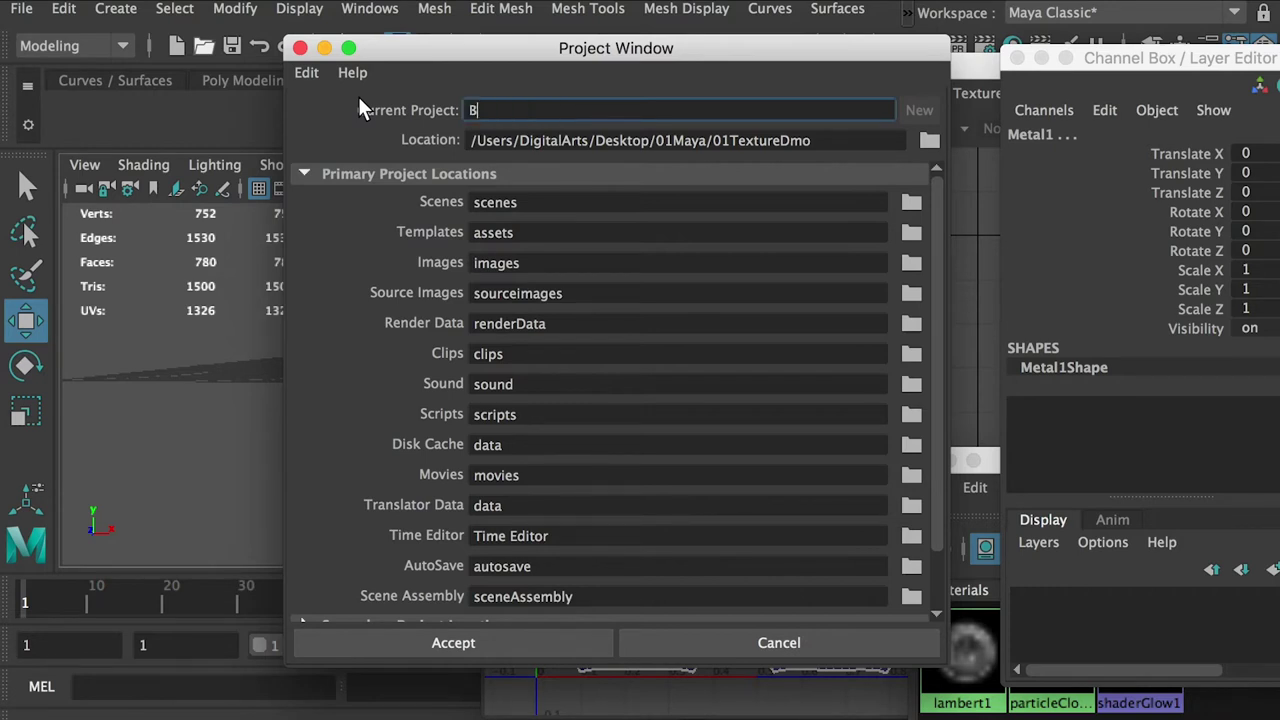
type("arrel")
left_click(474, 643)
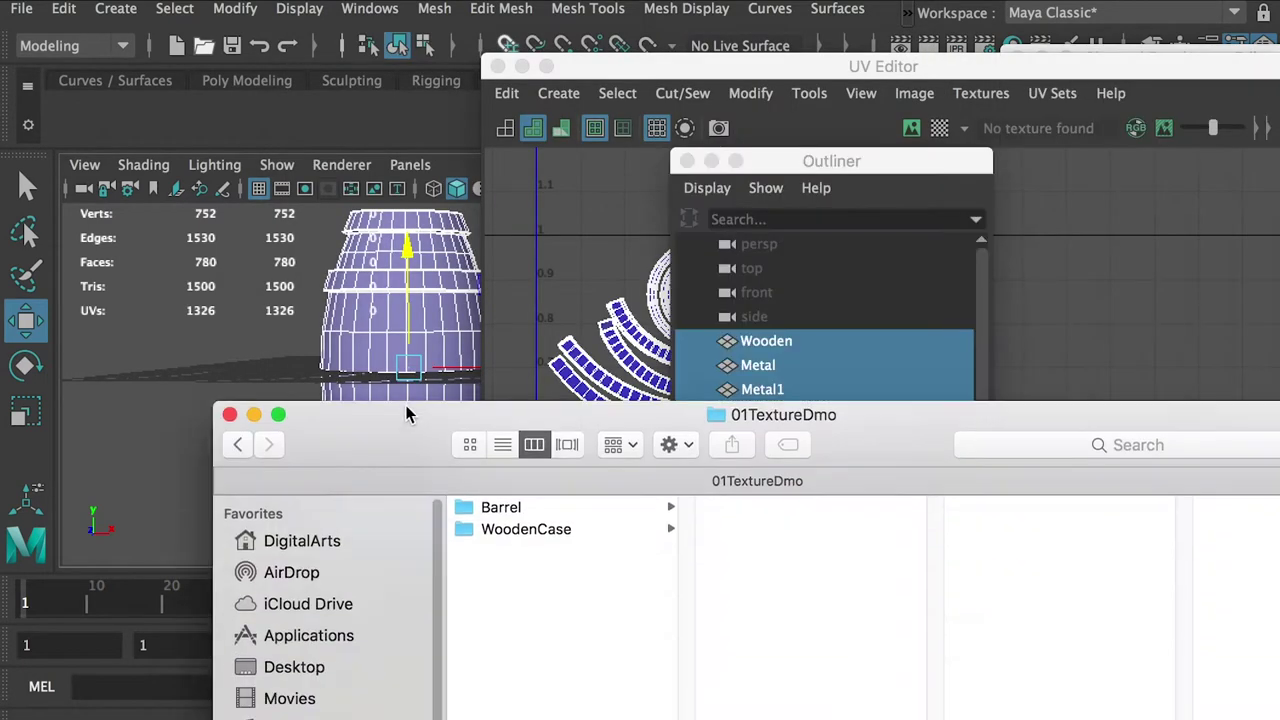
Examine the subfolders of the new Barrel project in Finder, including sound, sourceimages and scenes.
left_click_drag(408, 410, 343, 120)
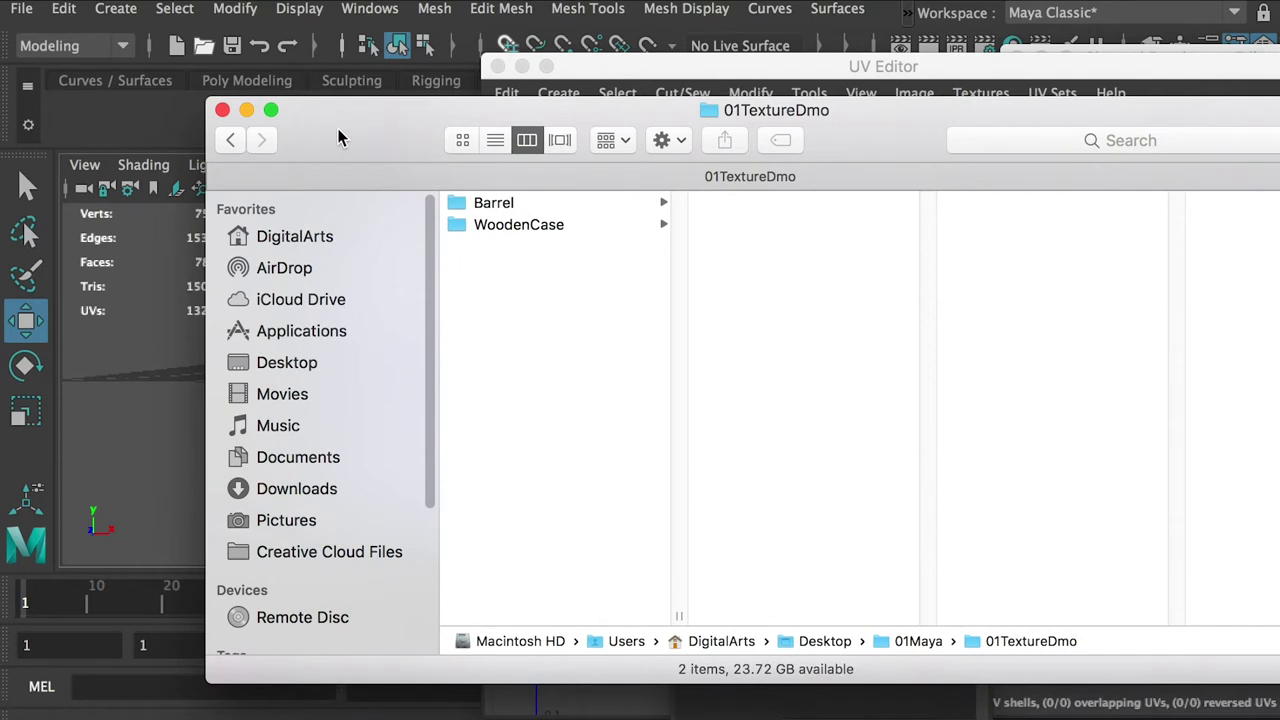
left_click(493, 202)
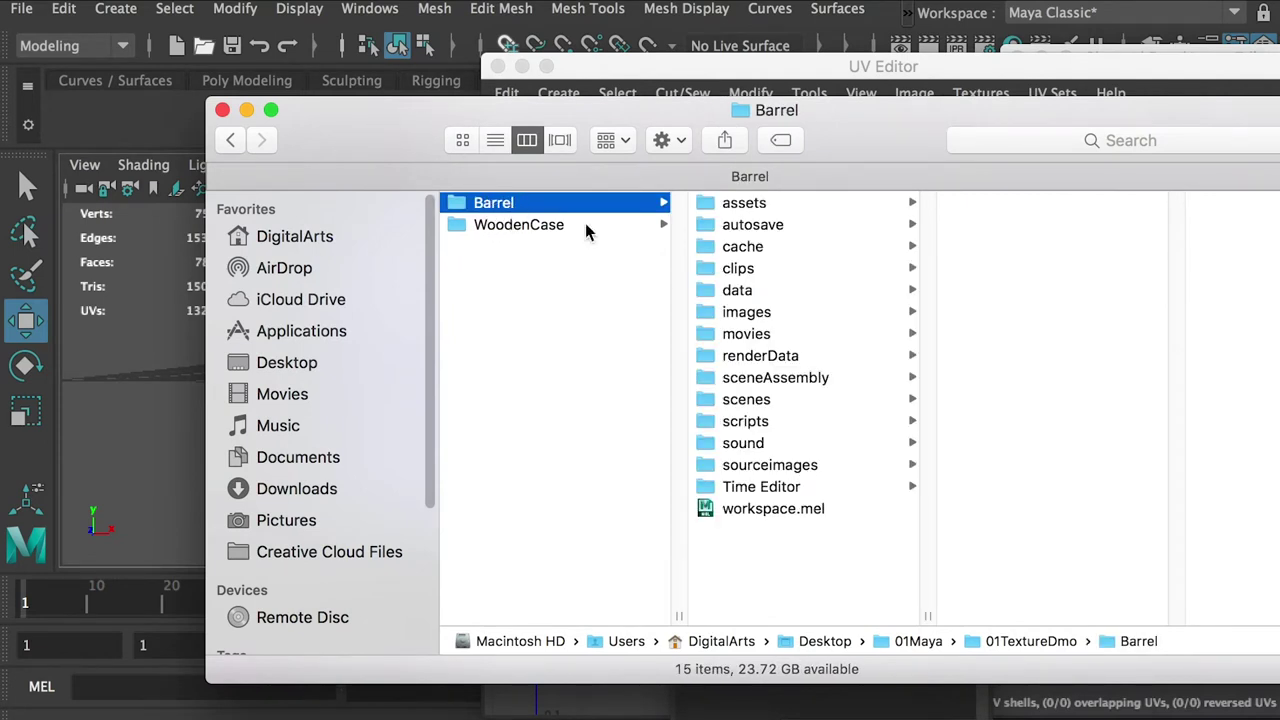
left_click(758, 206)
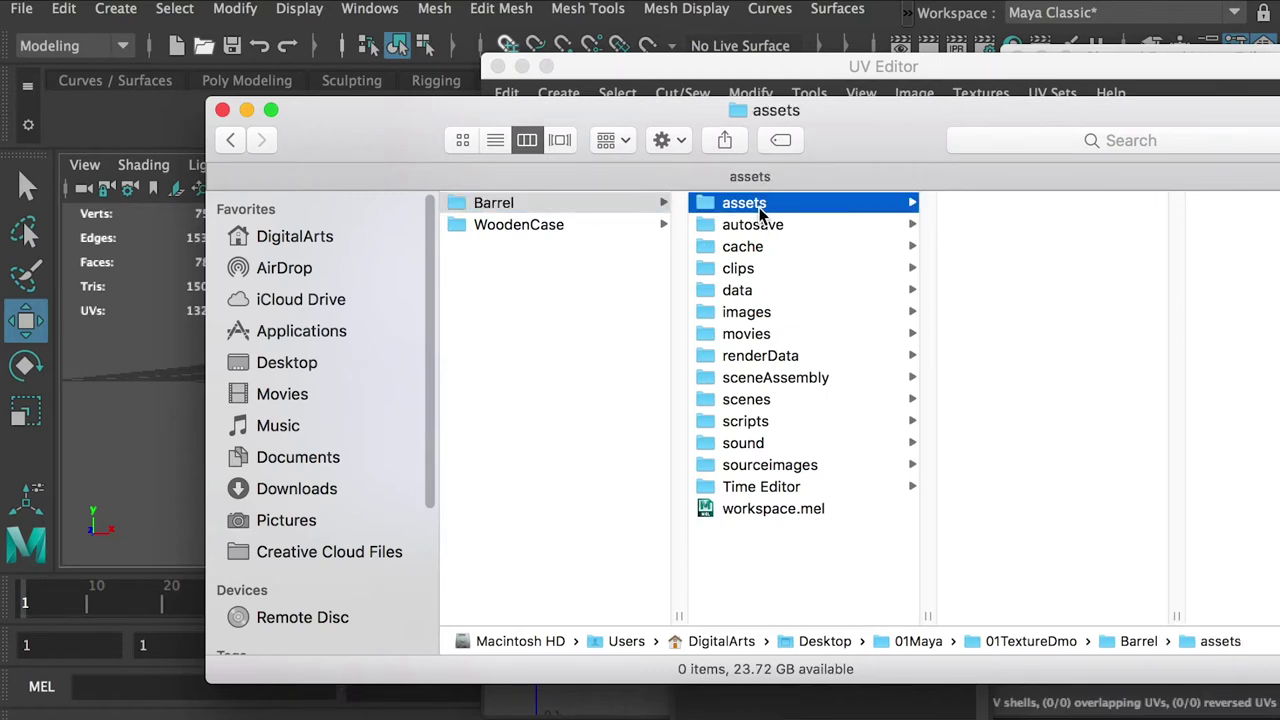
key("Down")
key("Down")
key("Down")
key("Down")
key("Down")
key("Down")
key("Down")
key("Down")
key("Up")
key("Down")
key("Down")
key("Down")
key("Down")
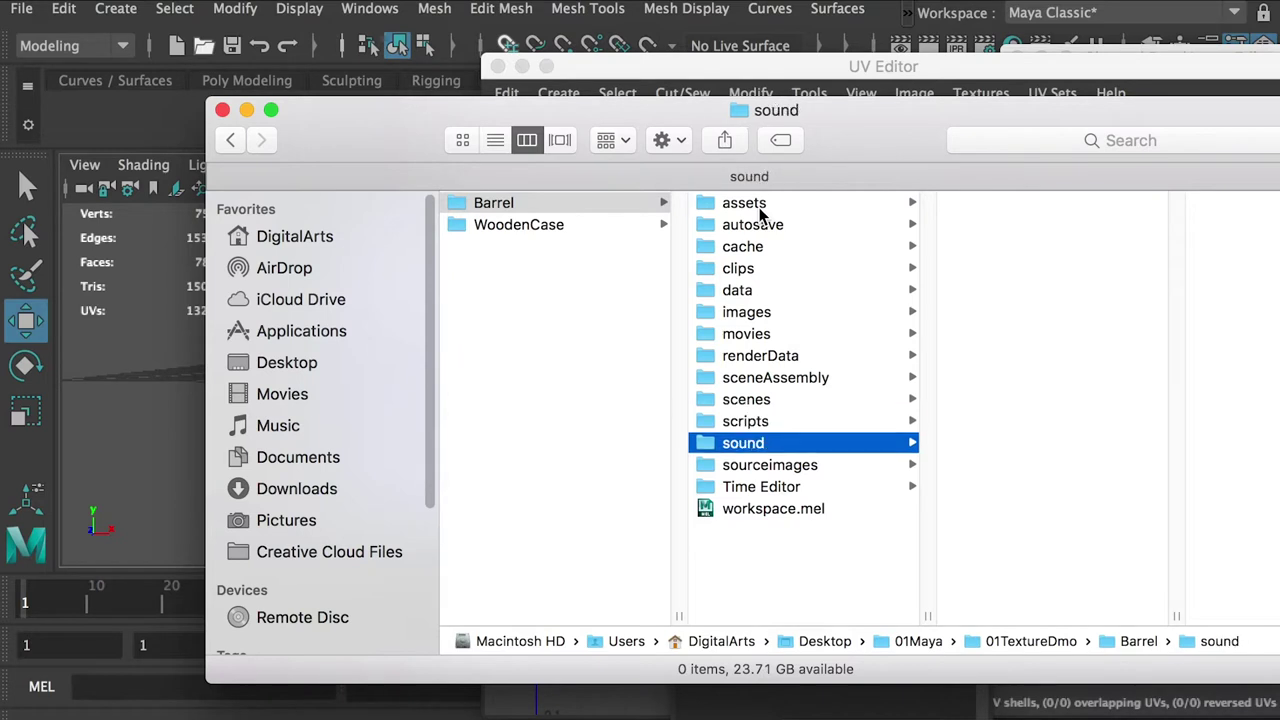
key("Down")
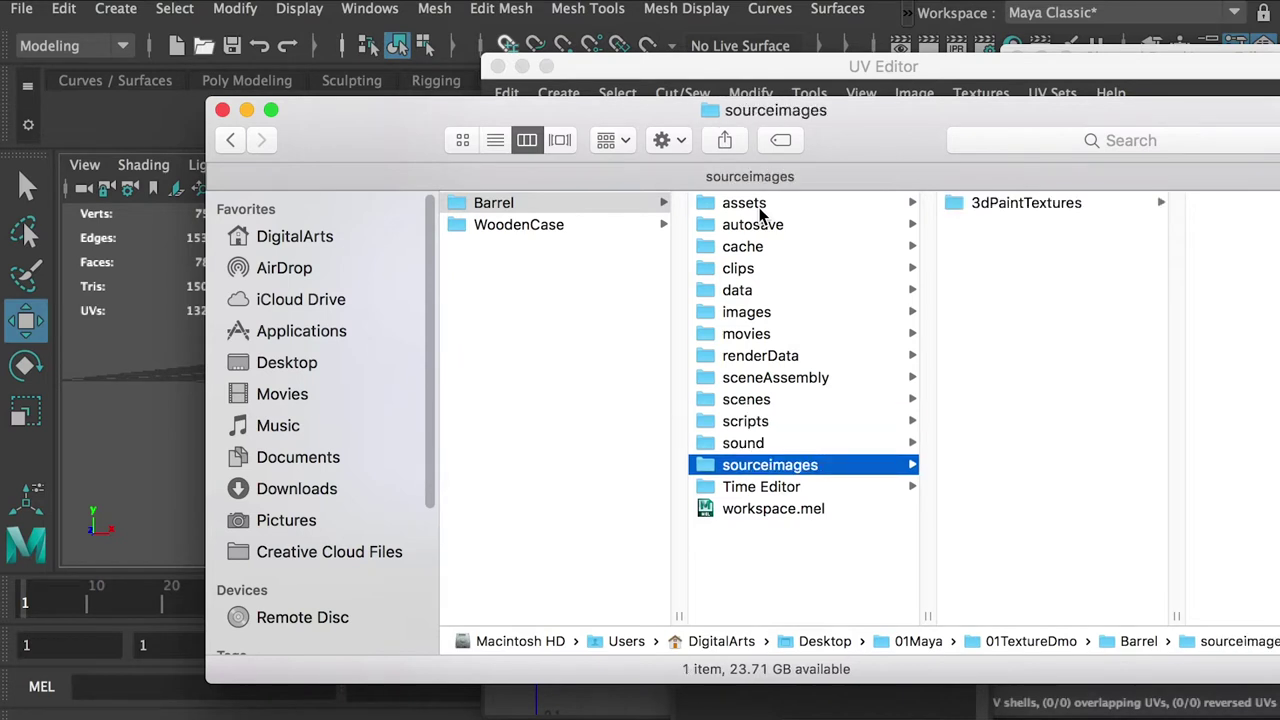
key("Down")
key("Down")
key("Up")
key("Up")
key("Up")
key("Up")
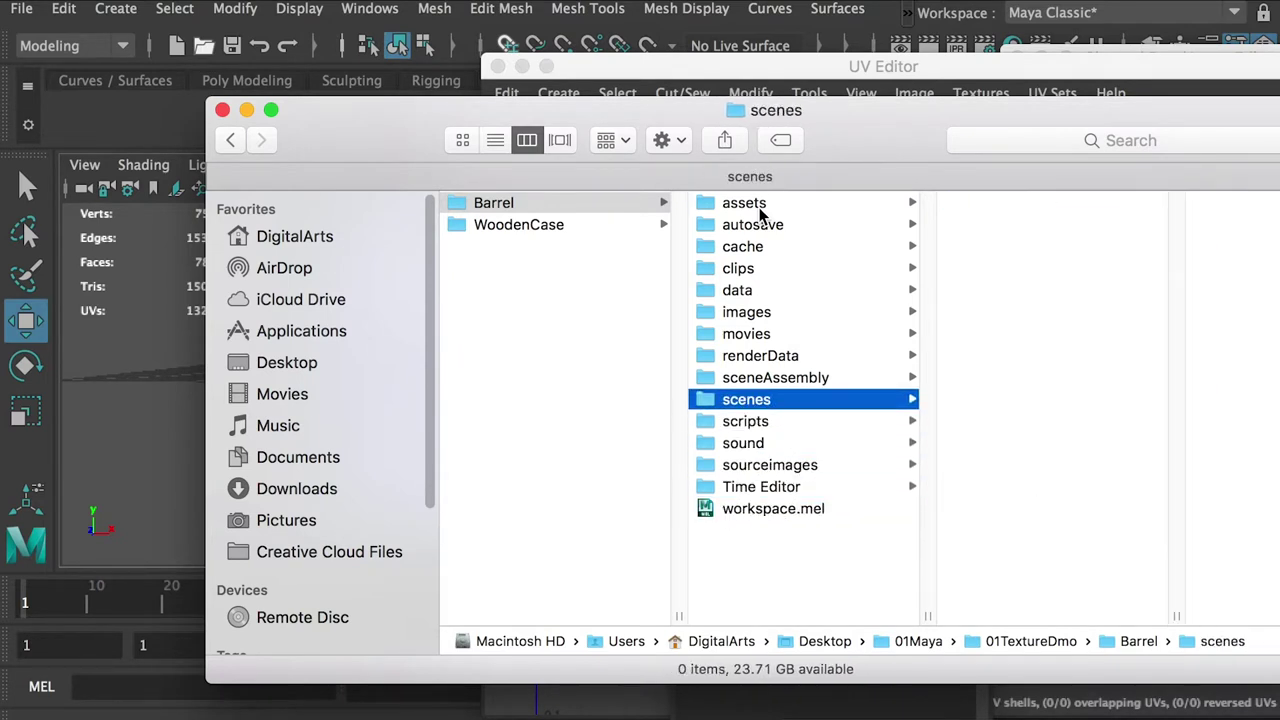
key("super+w")
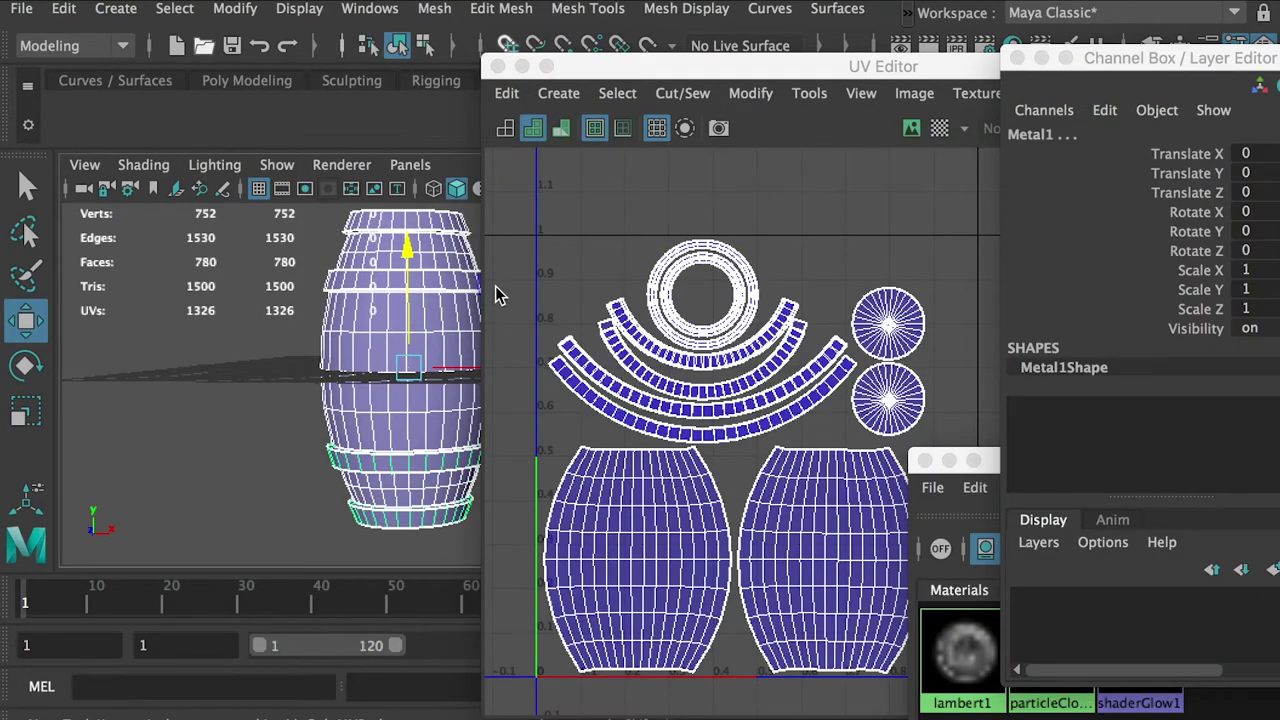
Save the scene as a Maya ASCII file named "Barrel_Step01Modeling and UV" in the Barrel project's scenes folder.
left_click(22, 9)
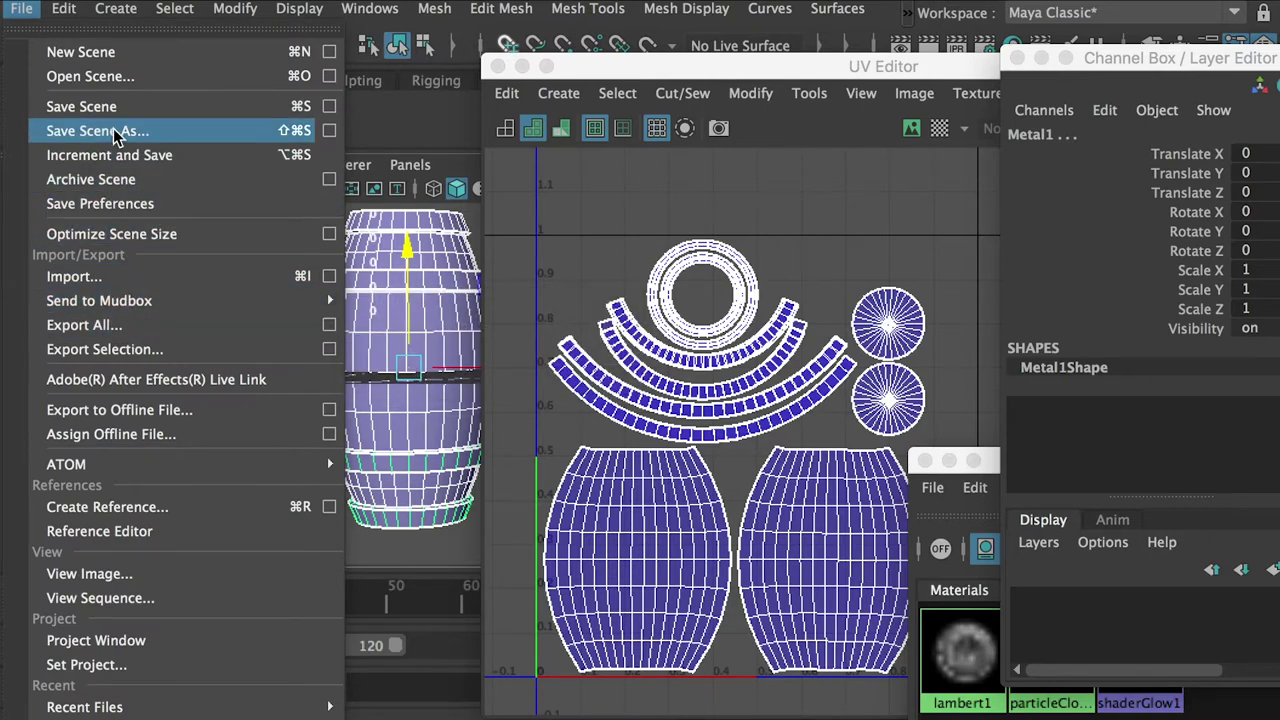
left_click(370, 8)
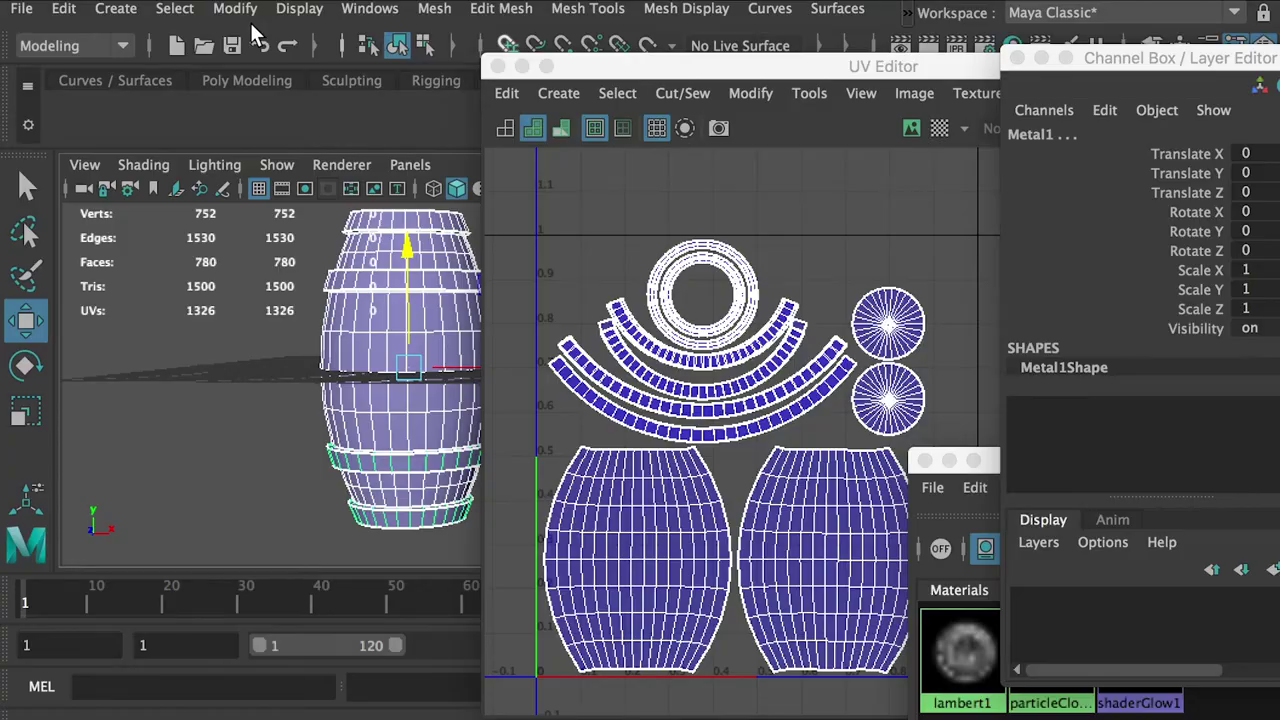
key("ctrl+shift+s")
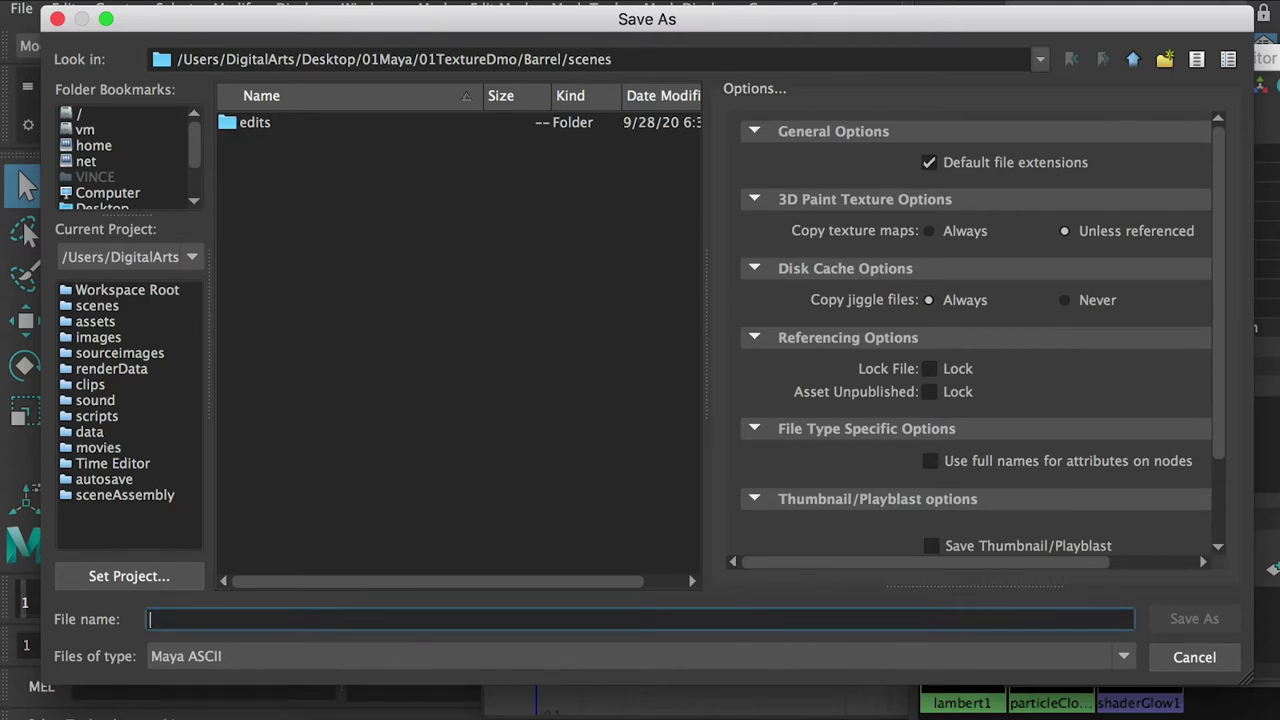
type("Barrel")
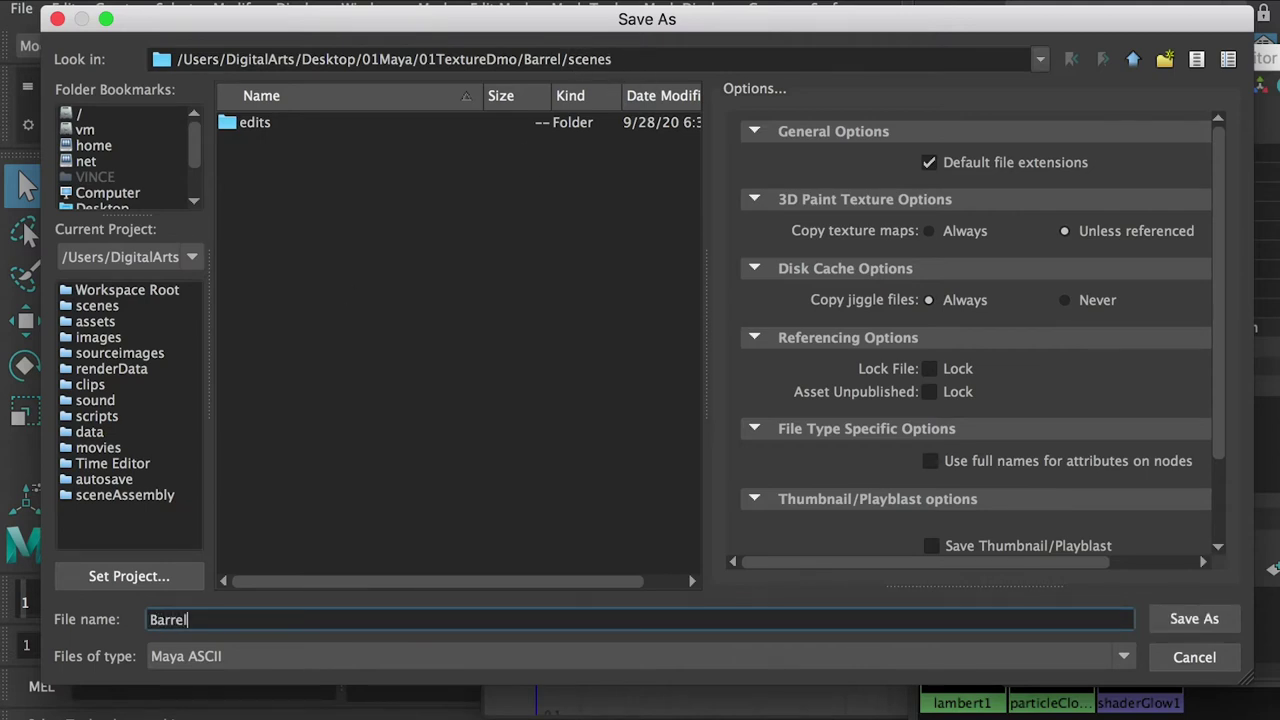
type("_Step01Modeling")
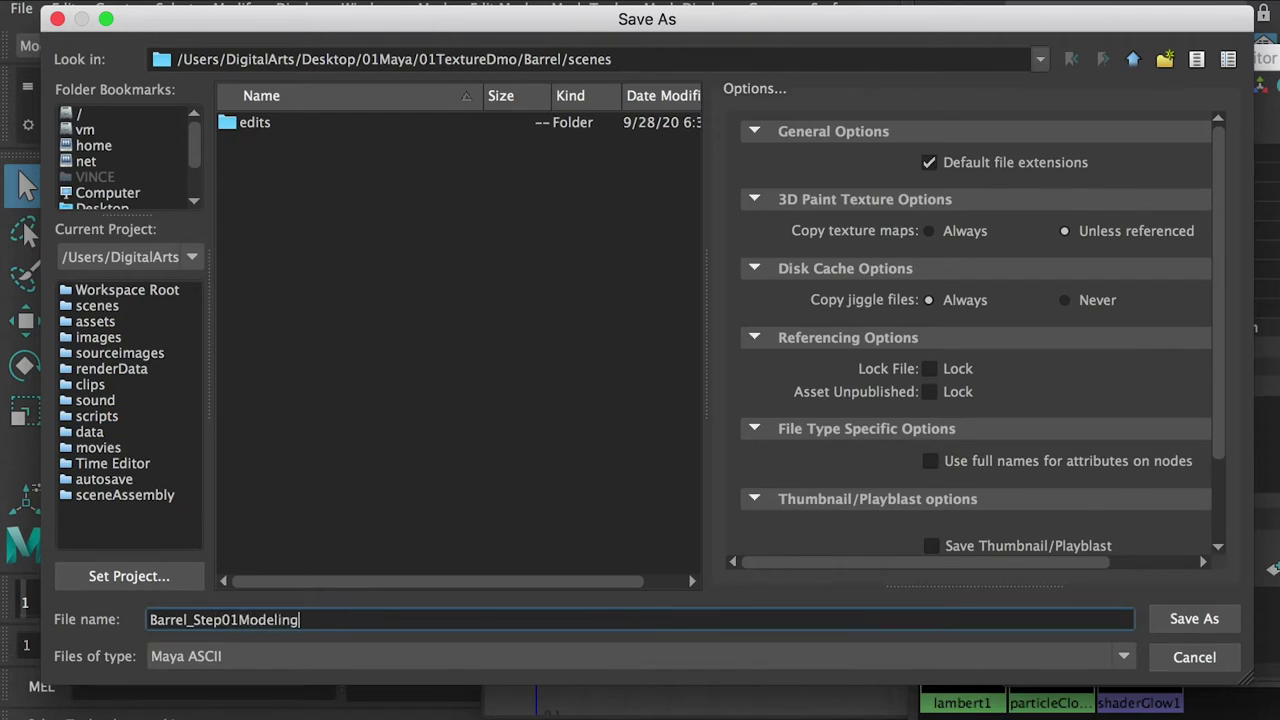
type(" and UV")
key("Return")
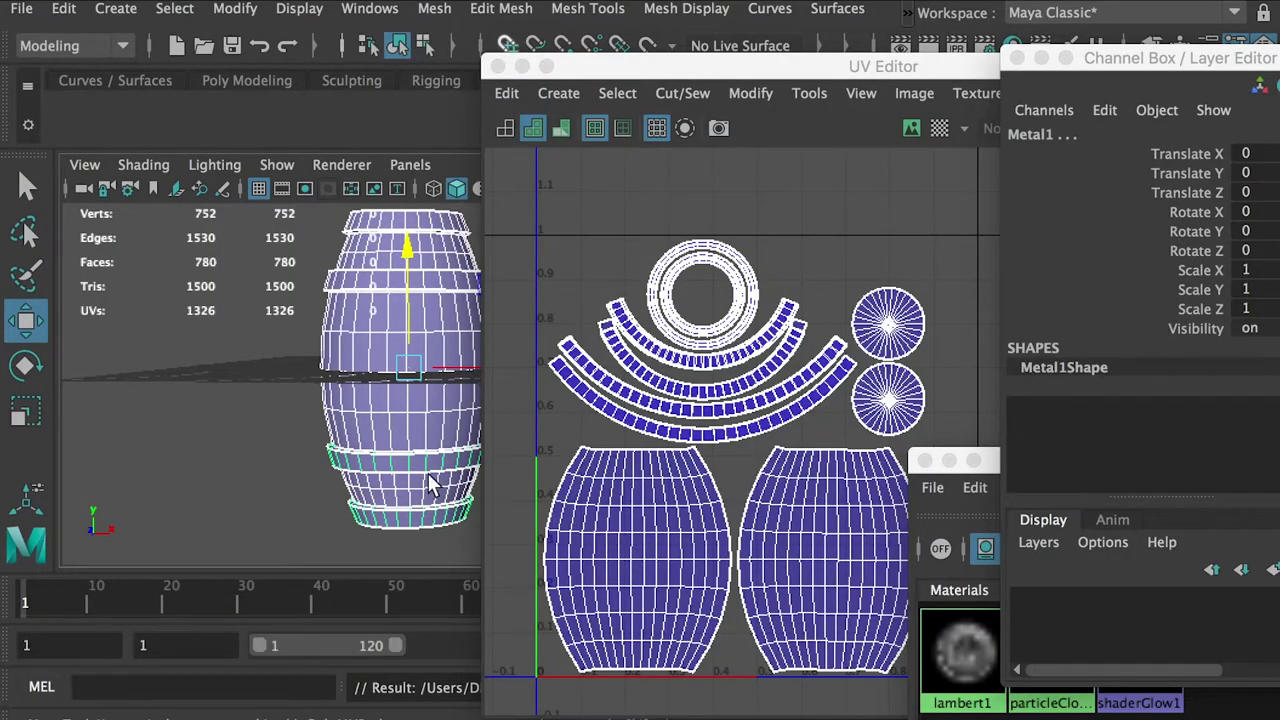
Save another copy of the scene as Barrel_Step02Texturing in the same scenes folder.
key("super+shift+s")
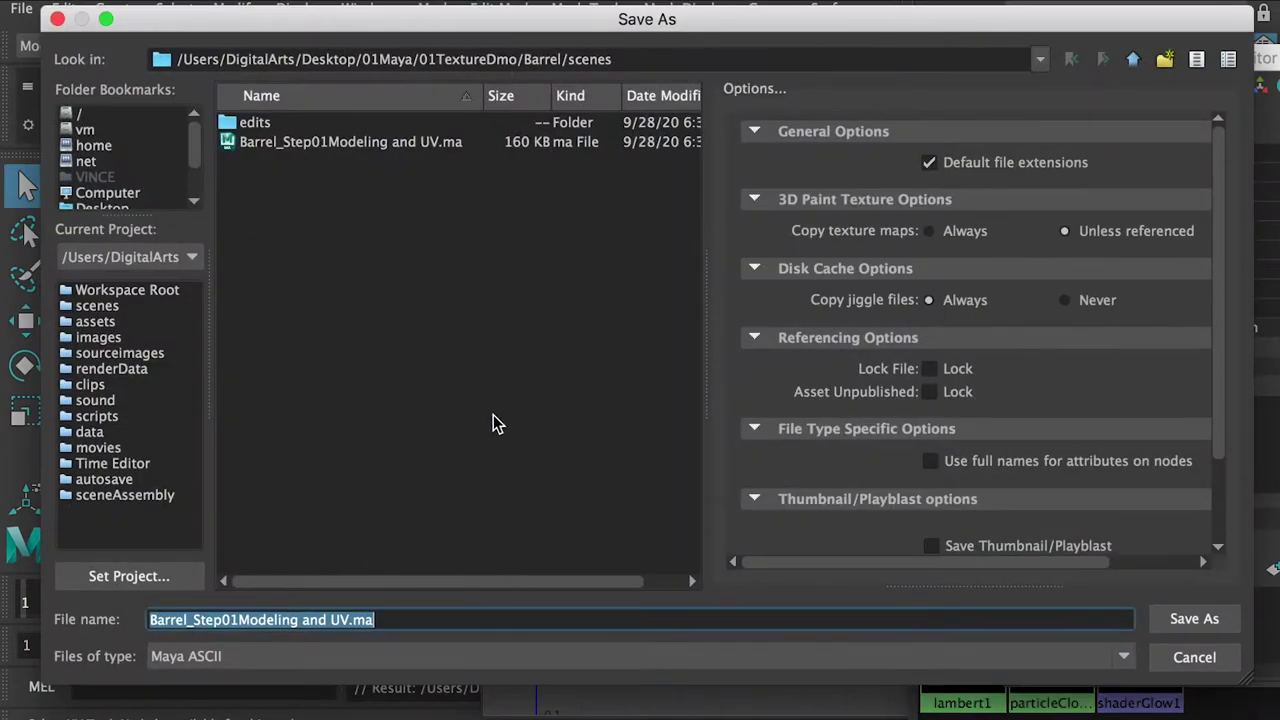
left_click(385, 619)
left_click_drag(233, 620, 348, 620)
type("2")
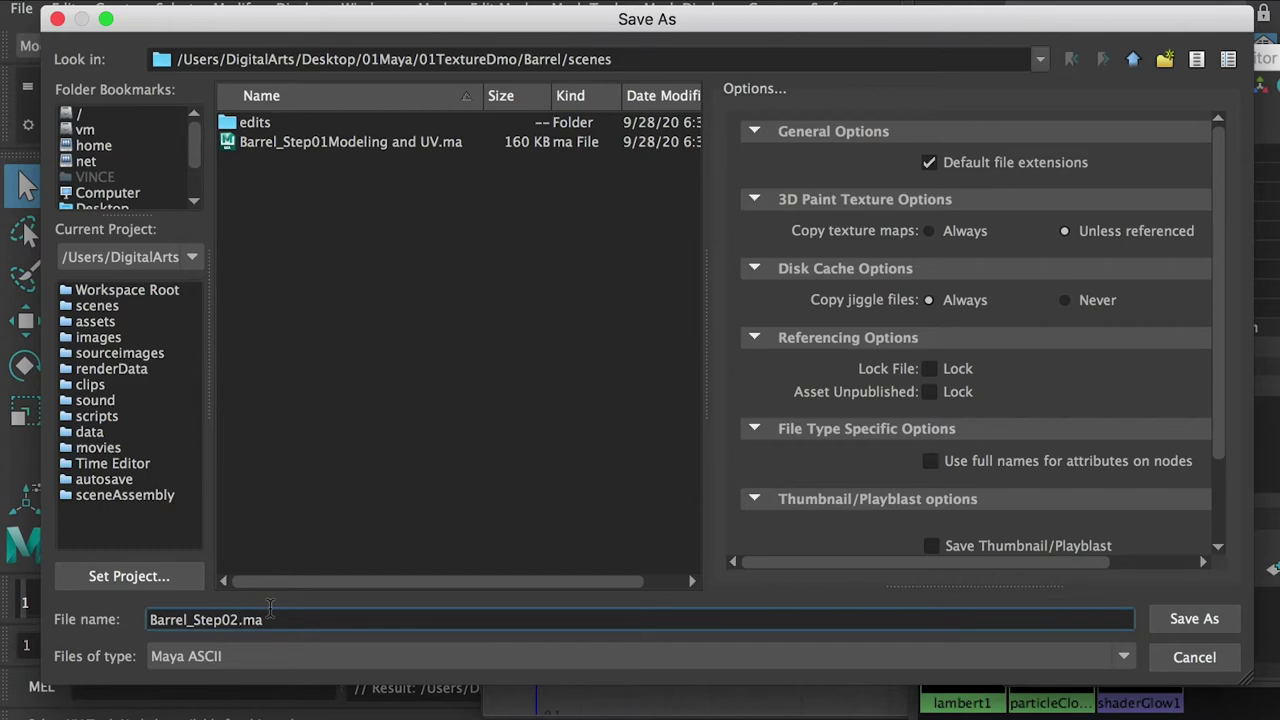
type("Texturing")
key("Return")
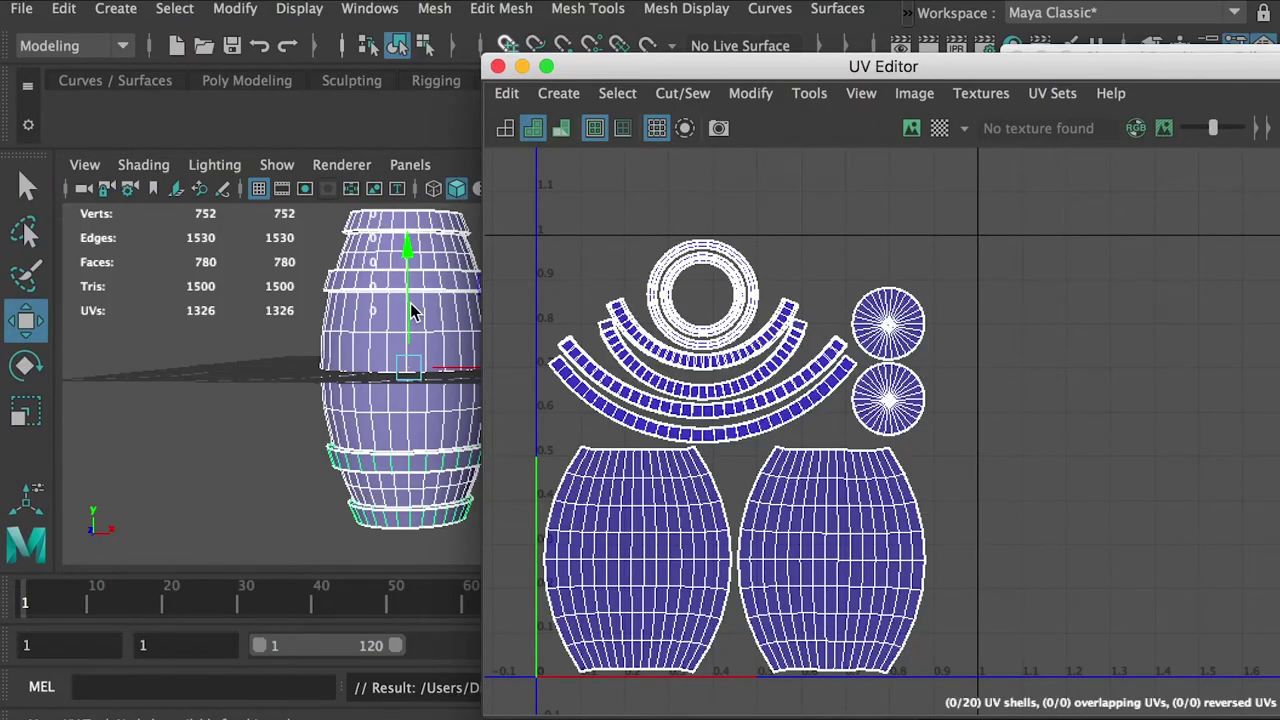
Switch to Finder and arrange the Barrel scenes and 02Texture folder windows so both are accessible.
key("super+Tab")
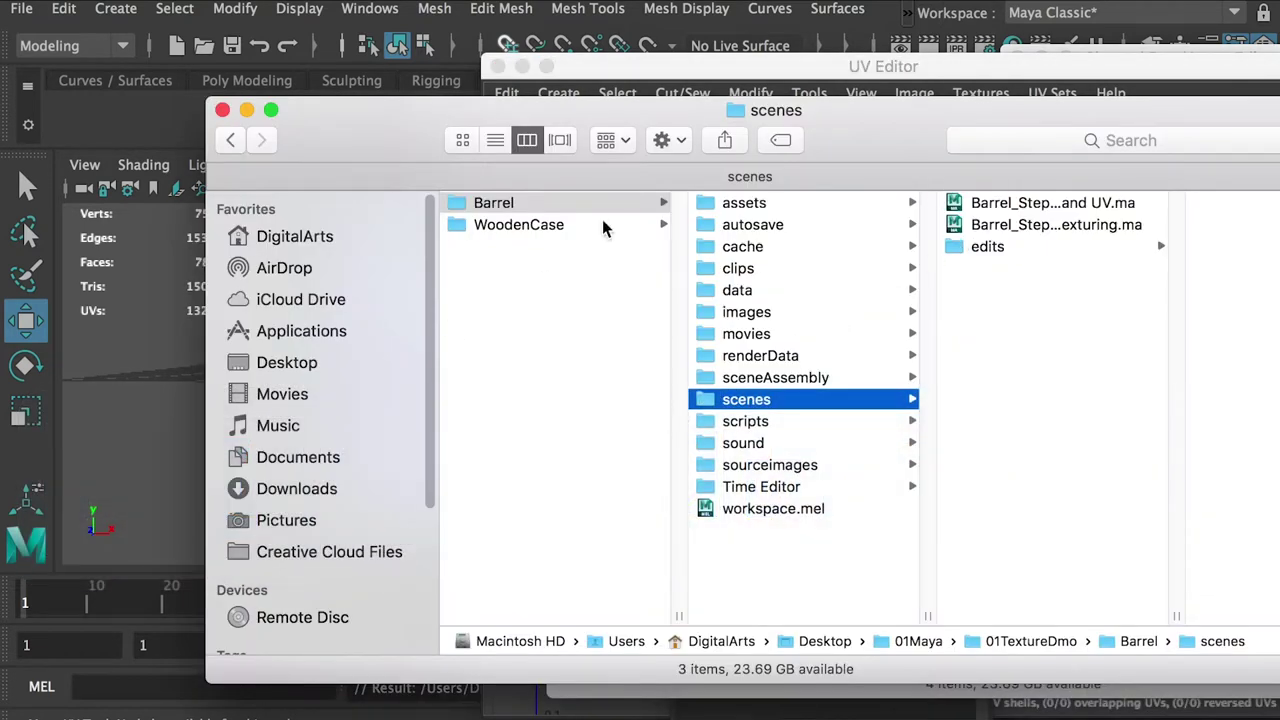
key("super+Tab")
key("super+Tab")
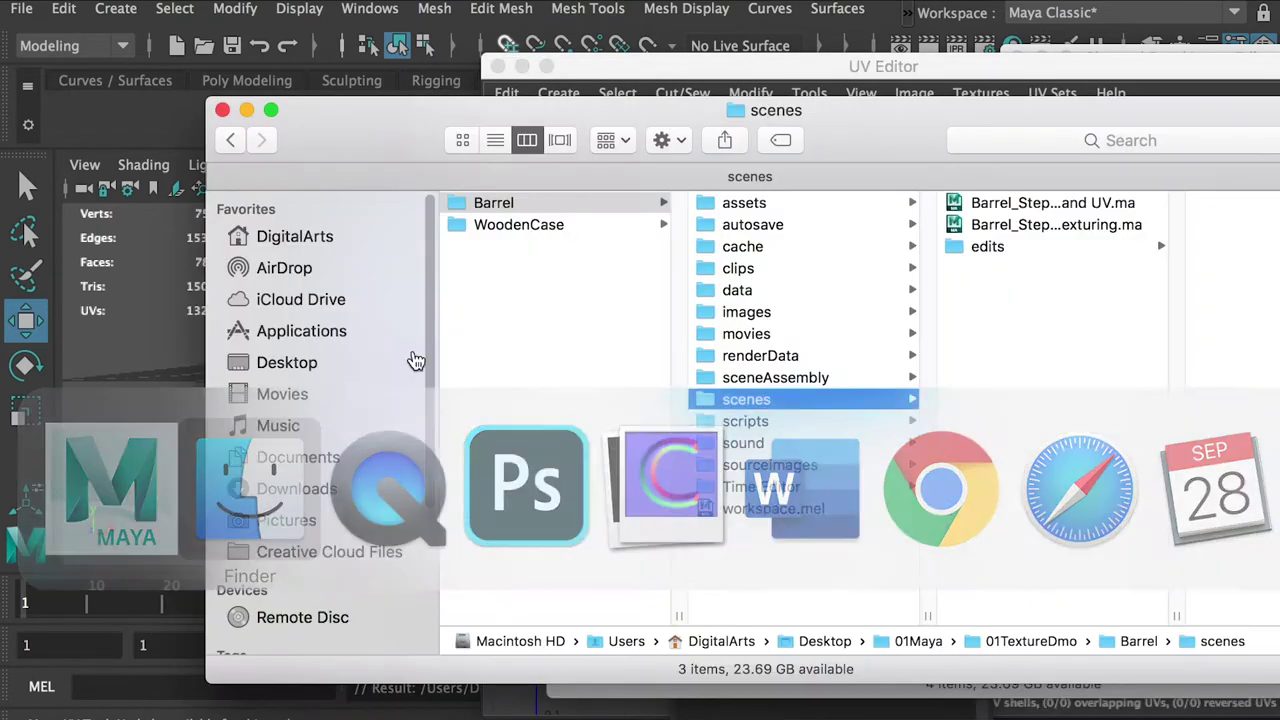
left_click_drag(834, 110, 665, 60)
left_click_drag(1157, 155, 956, 32)
Open Iron1.jpg, Iron2.png and Wood.jpg from the 02Texture folder in Preview and examine each texture.
left_click(662, 143)
left_click(637, 186, "shift")
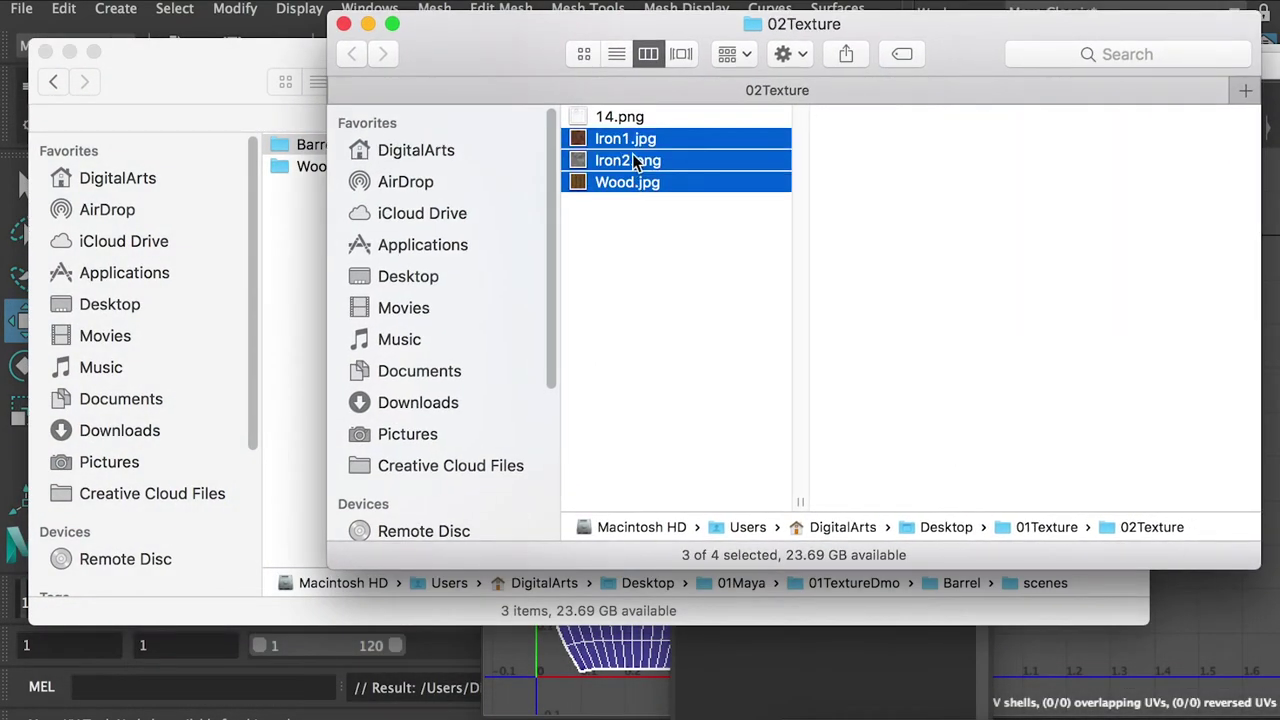
double_click(634, 164)
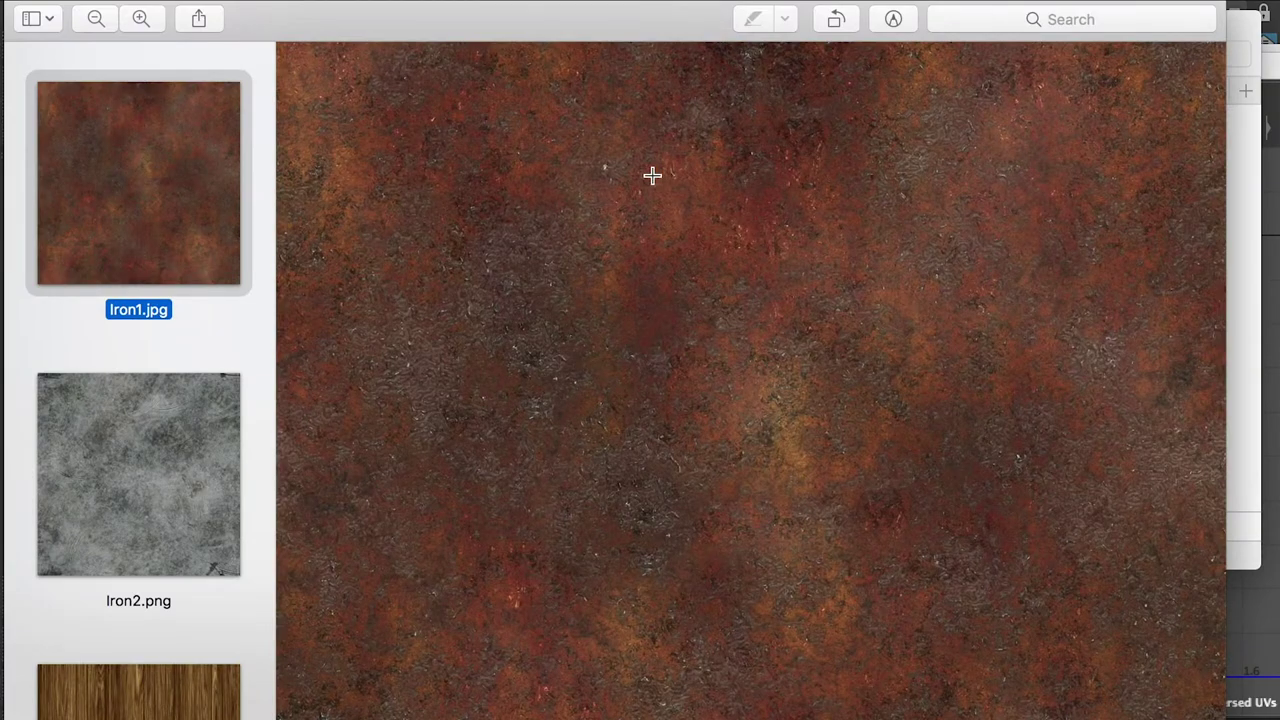
key("Down")
key("Down")
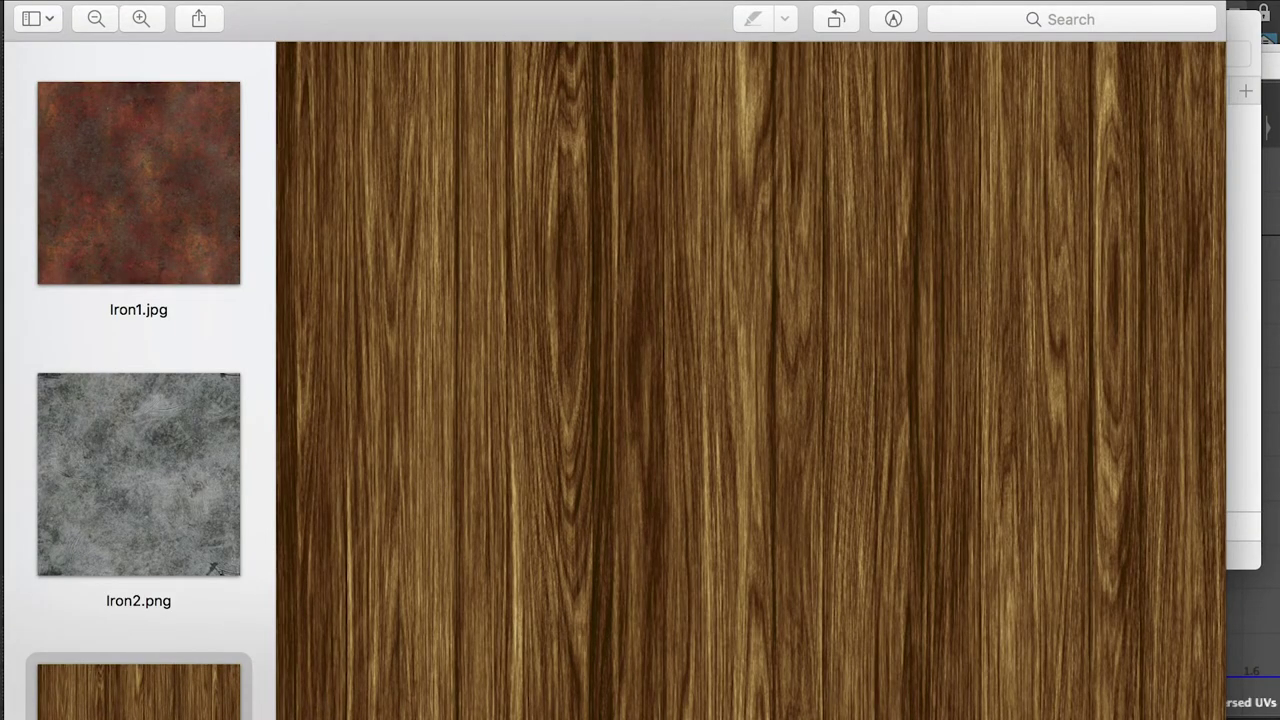
key("super+minus")
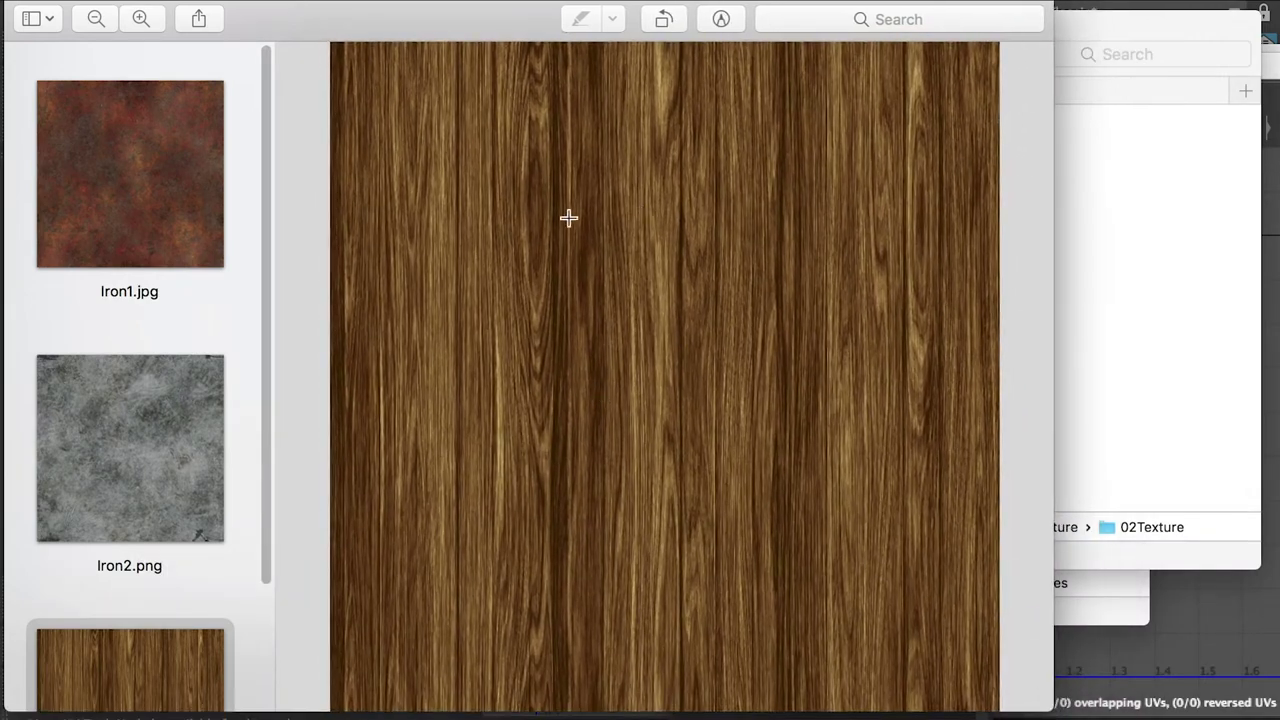
left_click_drag(294, 20, 375, 35)
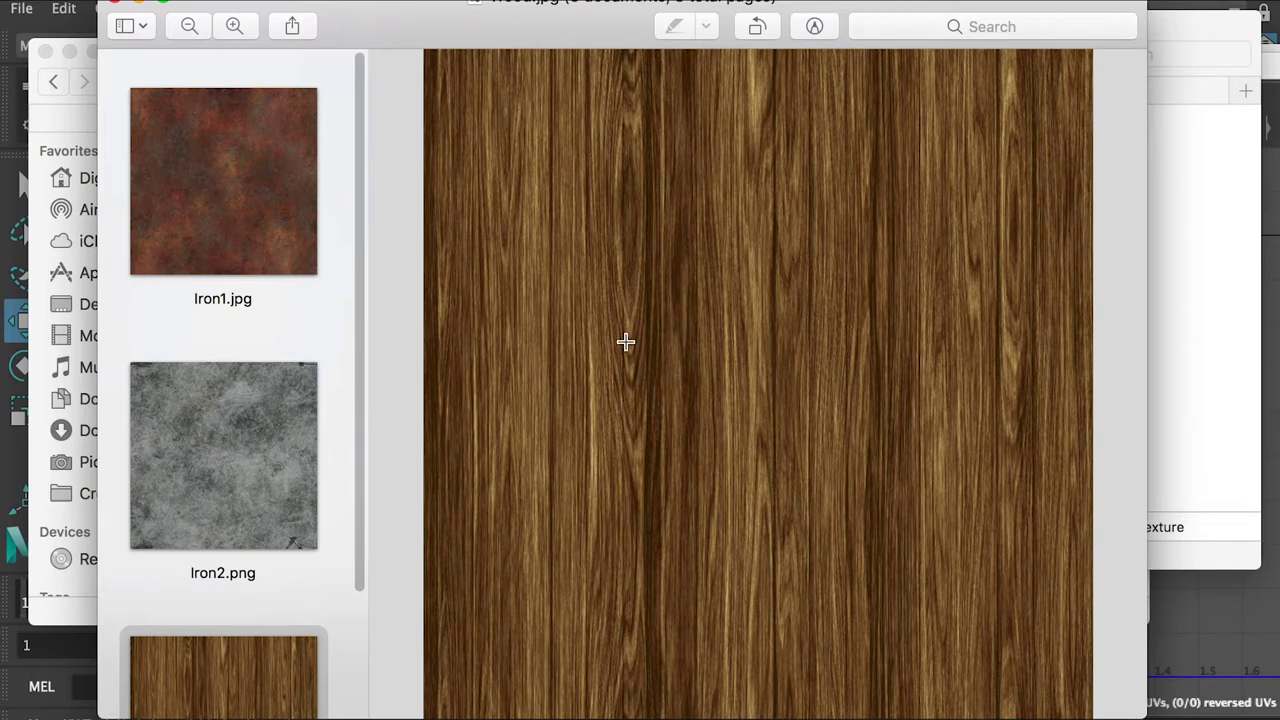
Switch to Photoshop and close the TextureBarrel.psd document.
key("super+Tab")
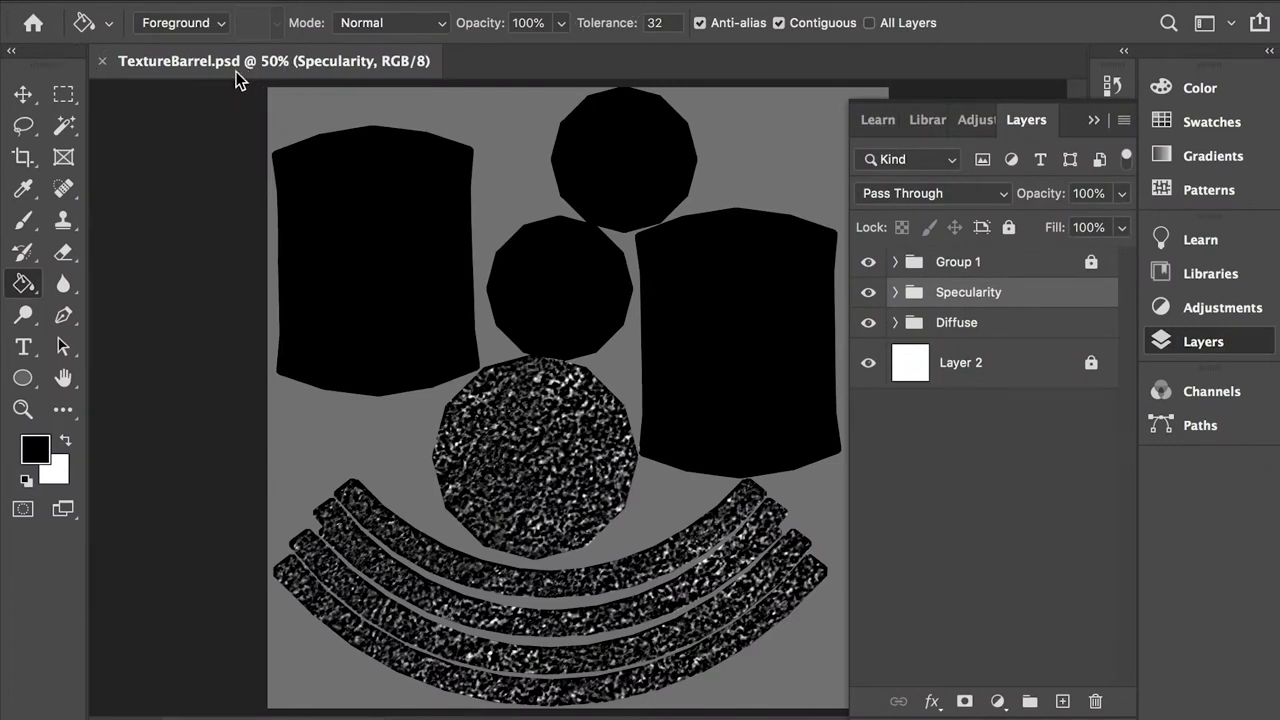
left_click(100, 66)
Return to Finder and rename 14.png in the 02Texture folder as UV.png.
key("super+Tab")
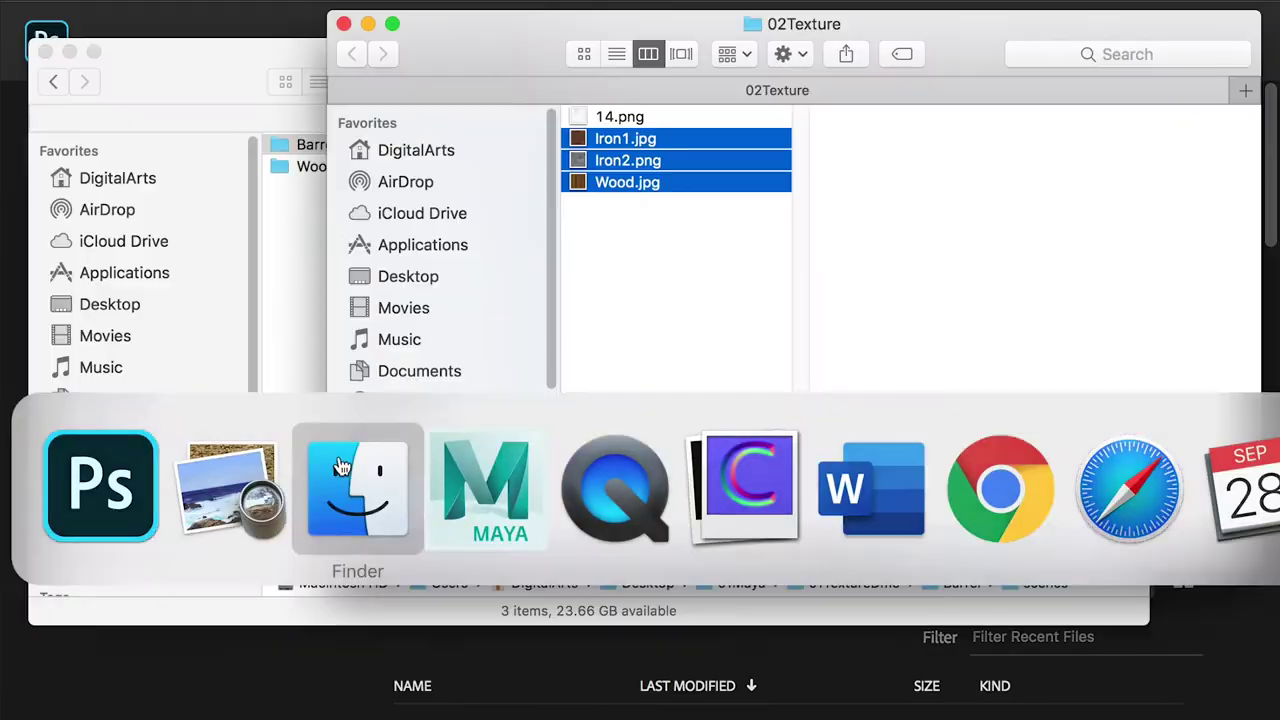
left_click_drag(486, 33, 497, 73)
left_click_drag(257, 77, 506, 99)
left_click(636, 156)
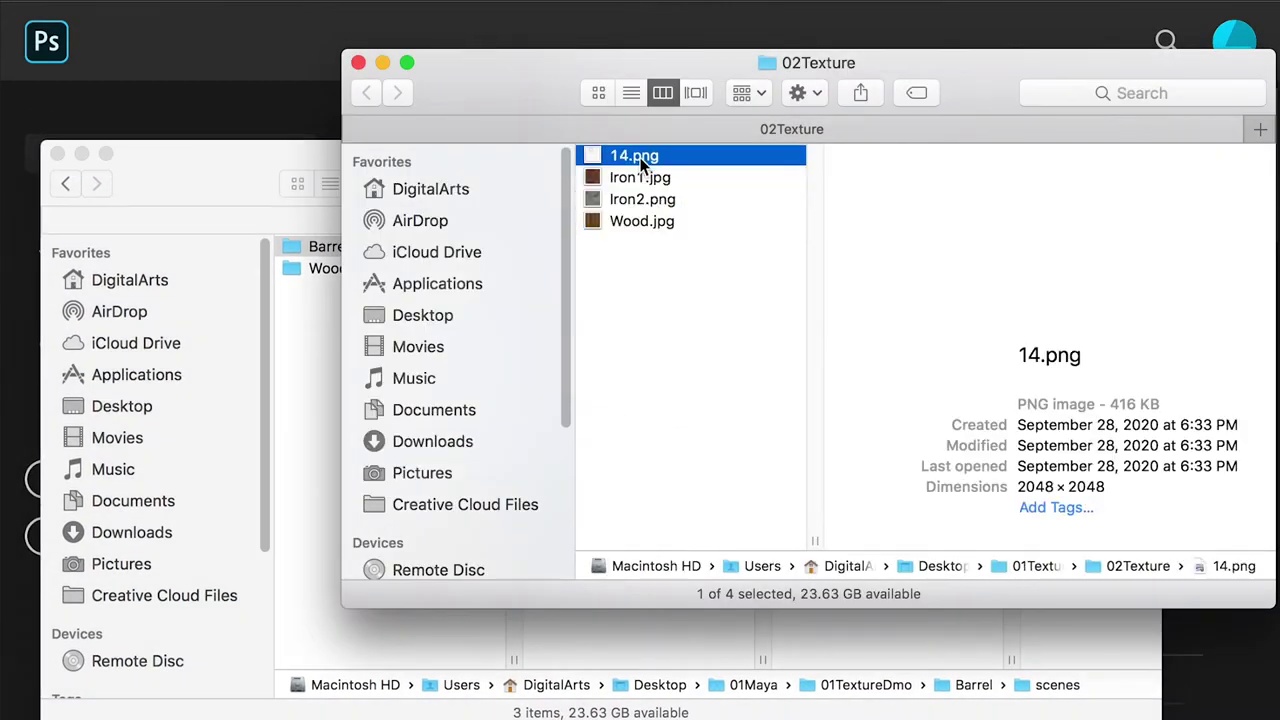
left_click(638, 157)
type("UV")
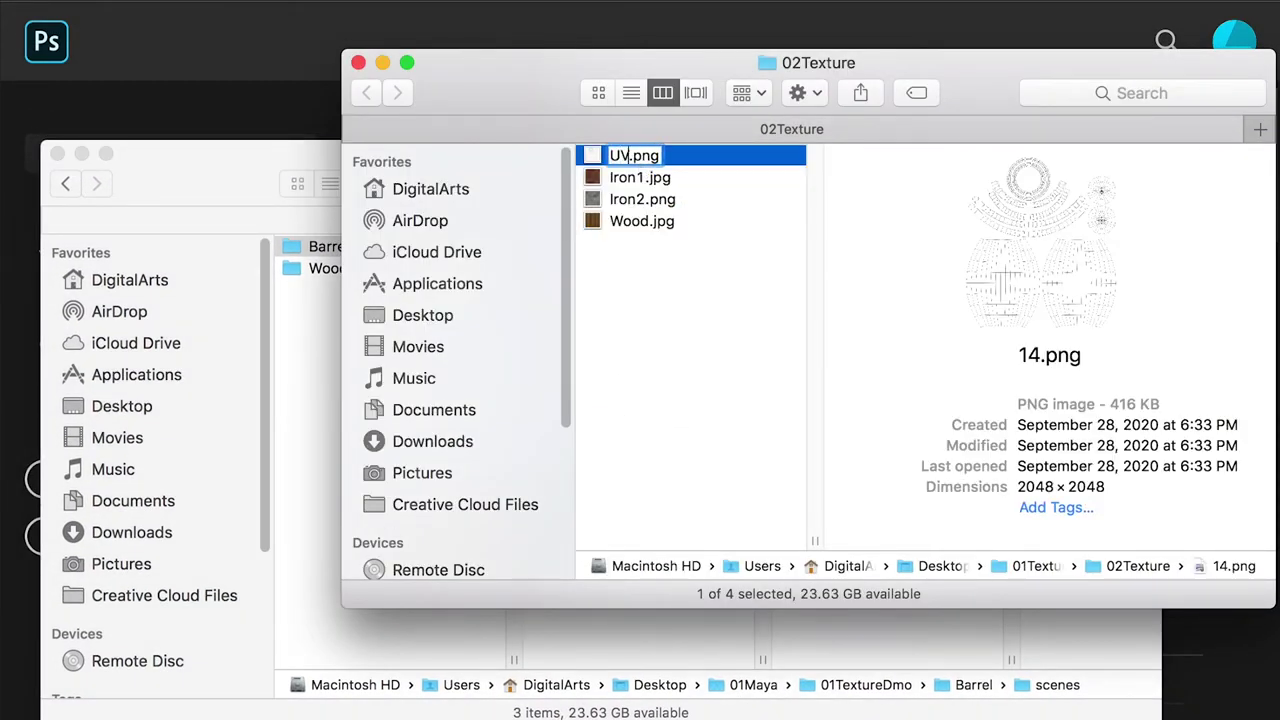
left_click(655, 218)
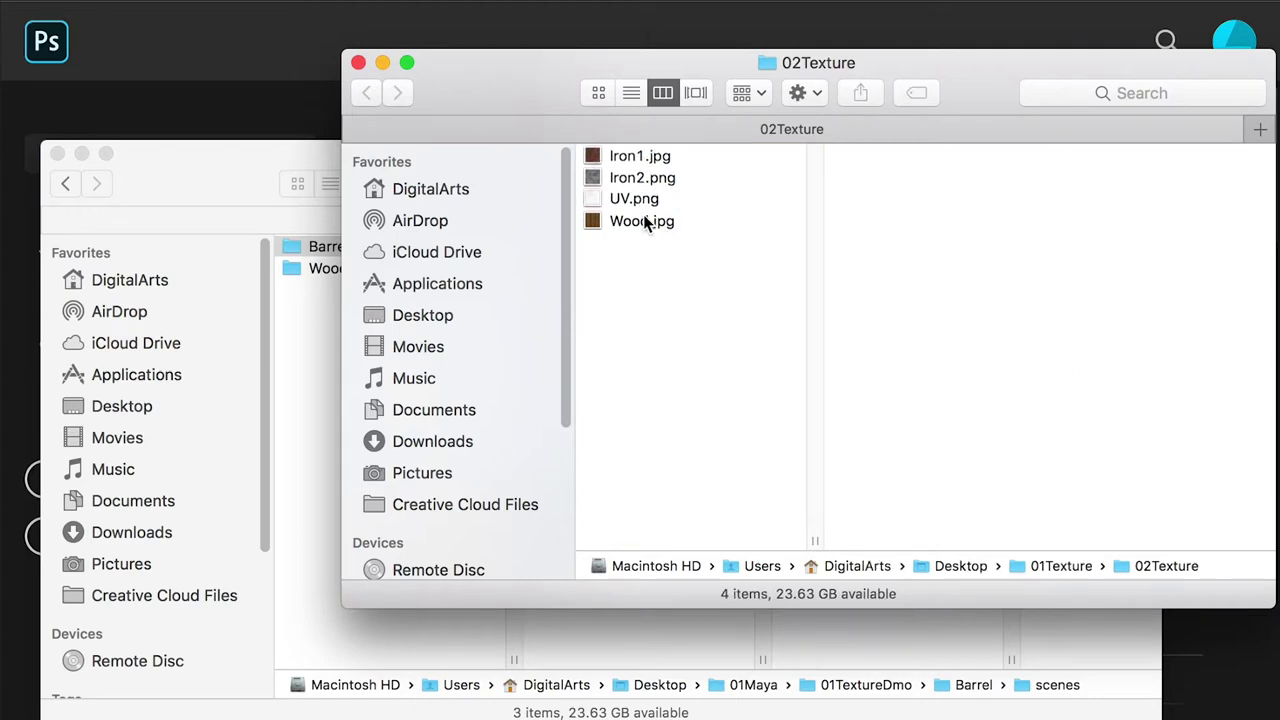
Open UV.png from the 02Texture folder in Photoshop.
double_click(279, 179)
left_click(513, 97)
left_click_drag(630, 200, 256, 86)
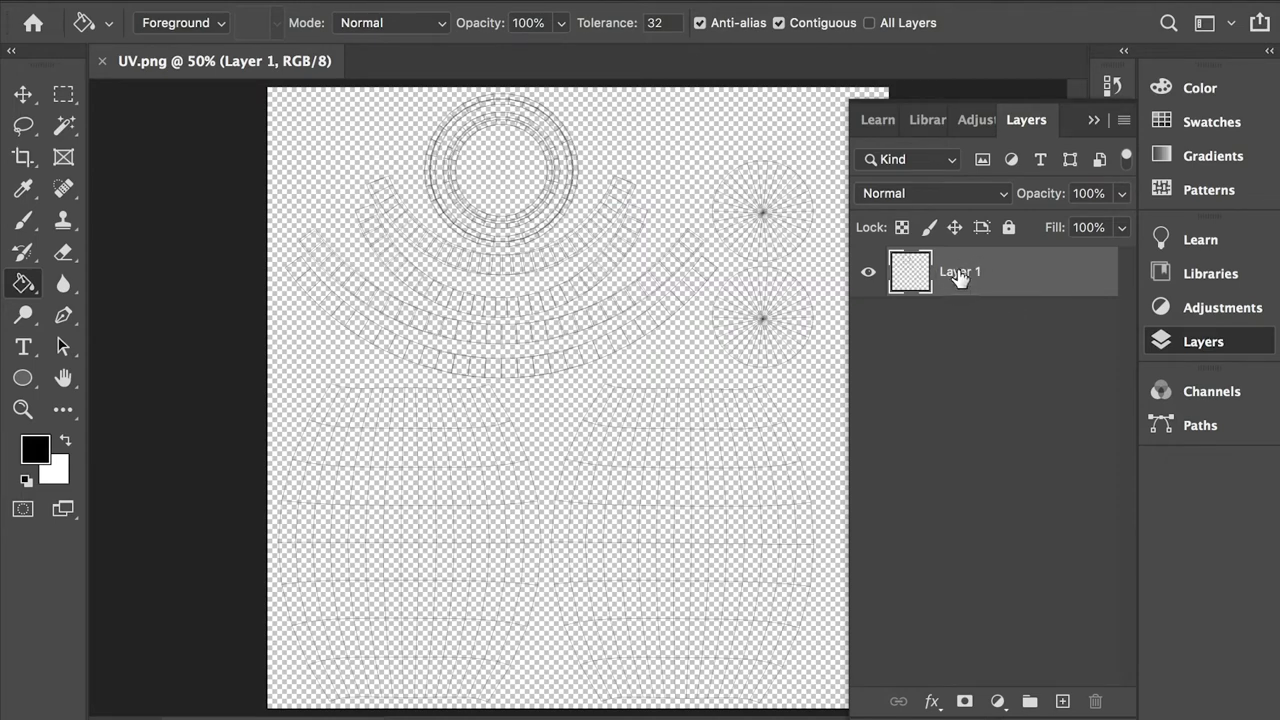
Add a new layer beneath the UV wireframe layer and fill it with white.
left_click(1062, 701)
left_click_drag(951, 277, 970, 372)
left_click(868, 271)
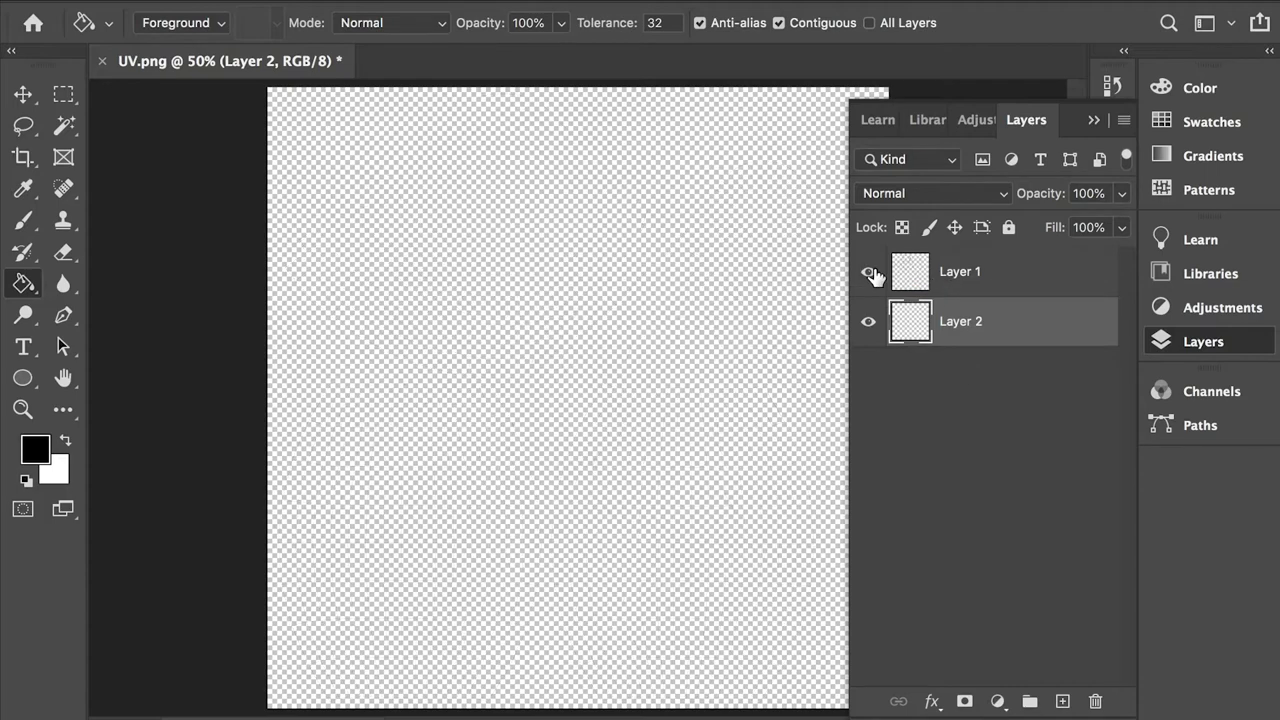
left_click(868, 272)
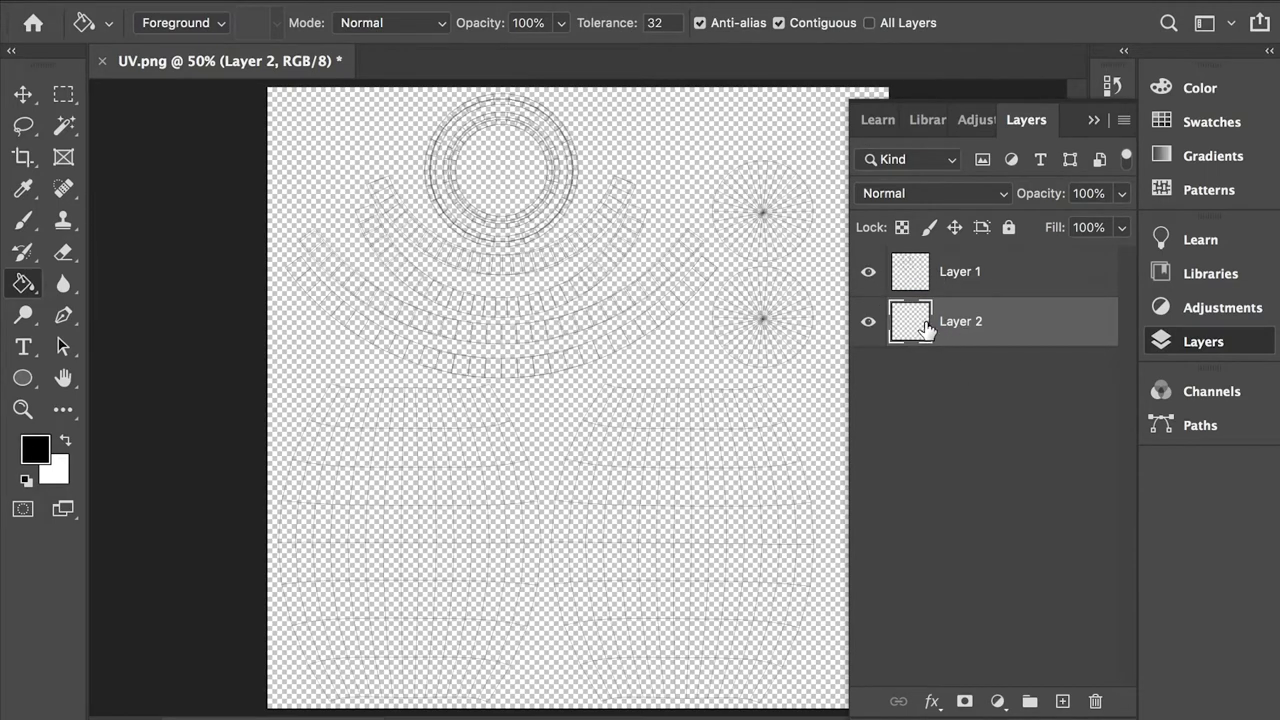
key("x")
left_click(402, 390)
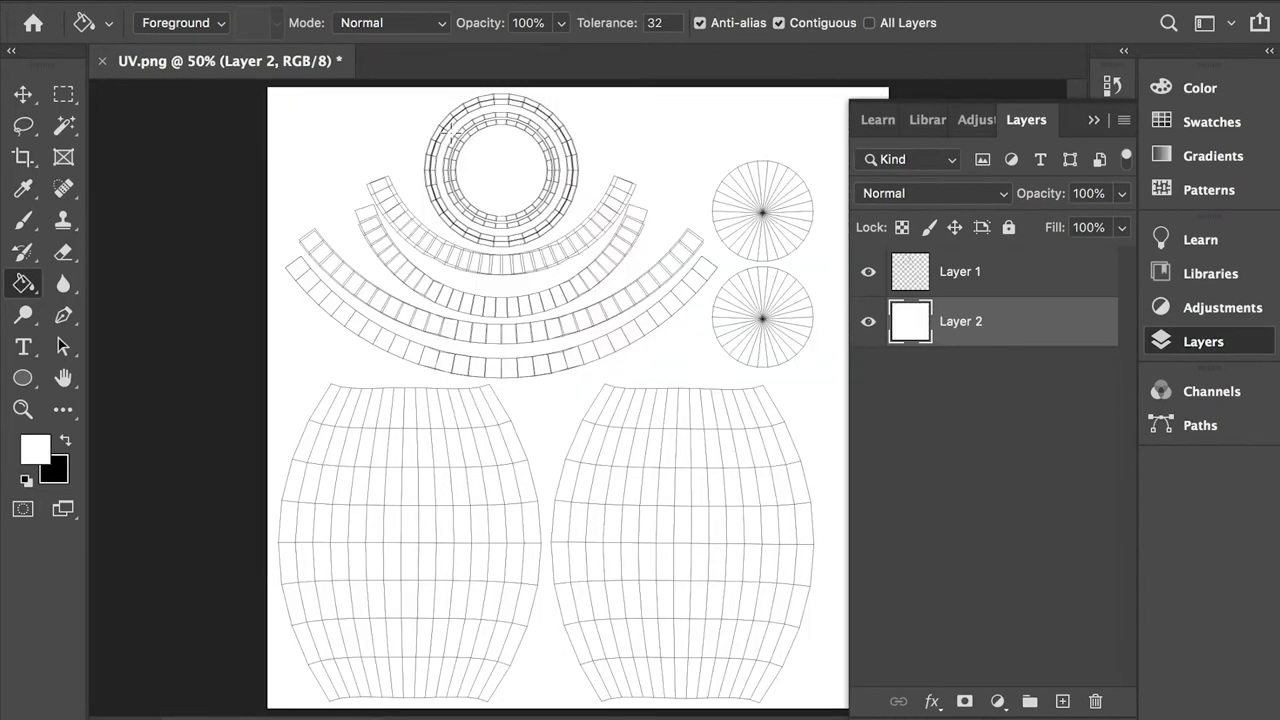
Rename the wireframe layer as UV and the white layer as BG.
double_click(962, 270)
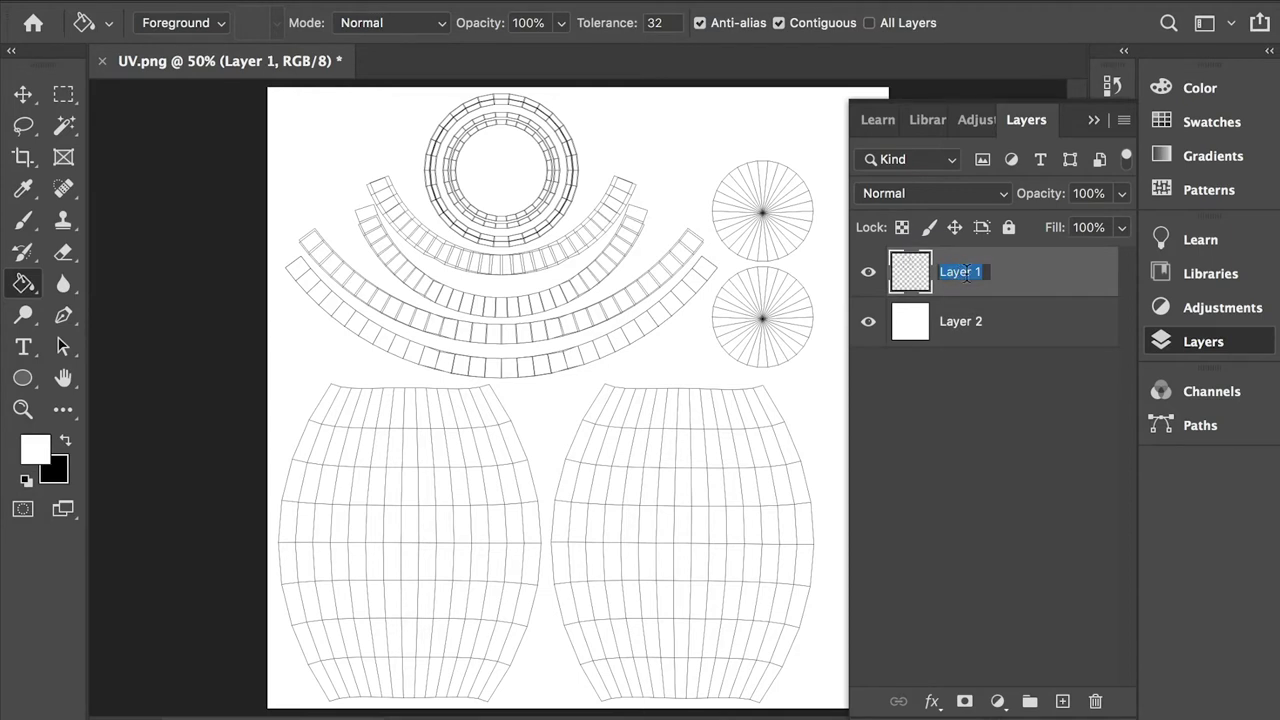
type("UV")
key("Return")
left_click(960, 328)
double_click(962, 325)
type("BG")
left_click(976, 386)
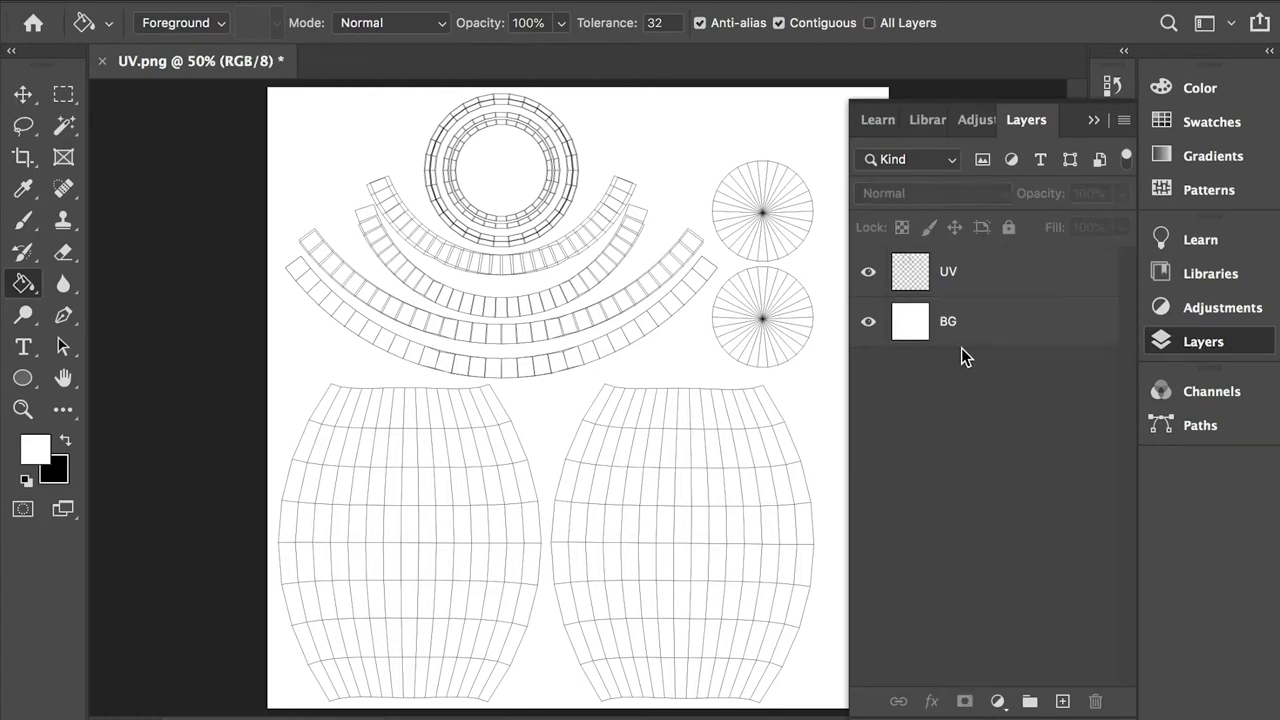
On the UV layer, select the empty area outside the UV shells with the Magic Wand.
left_click(961, 274)
left_click(868, 272)
left_click(868, 272)
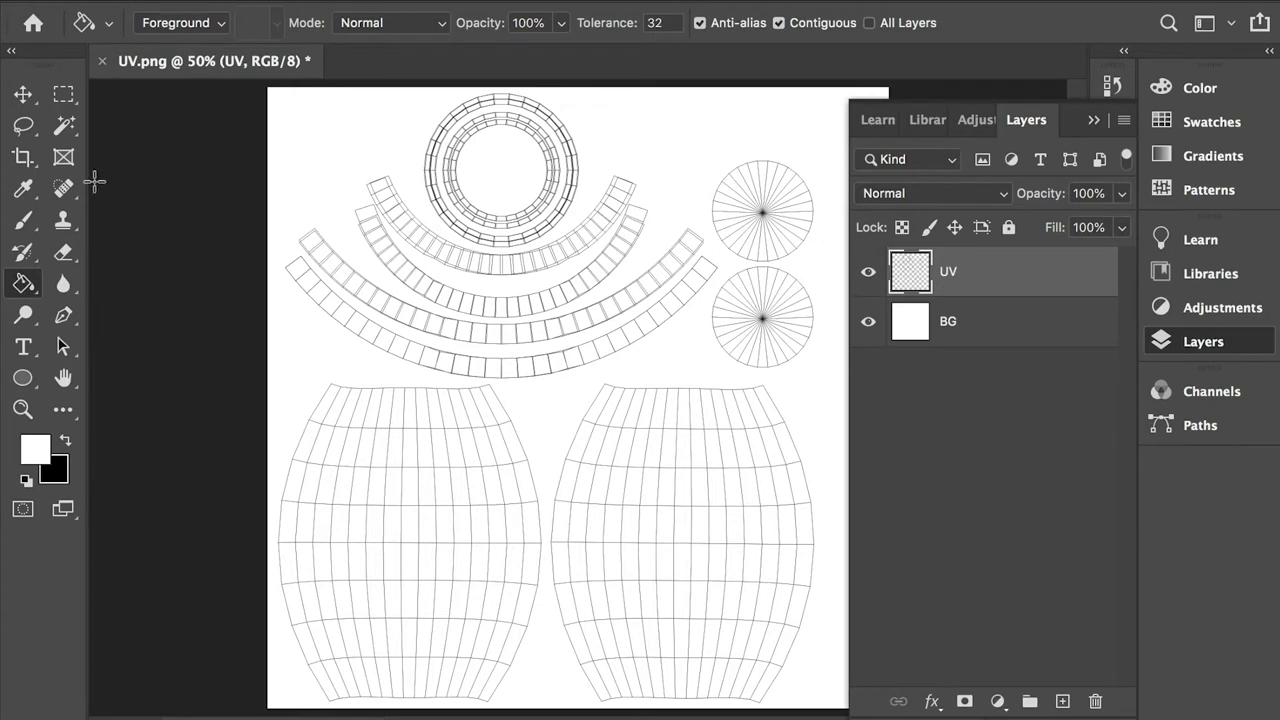
key("w")
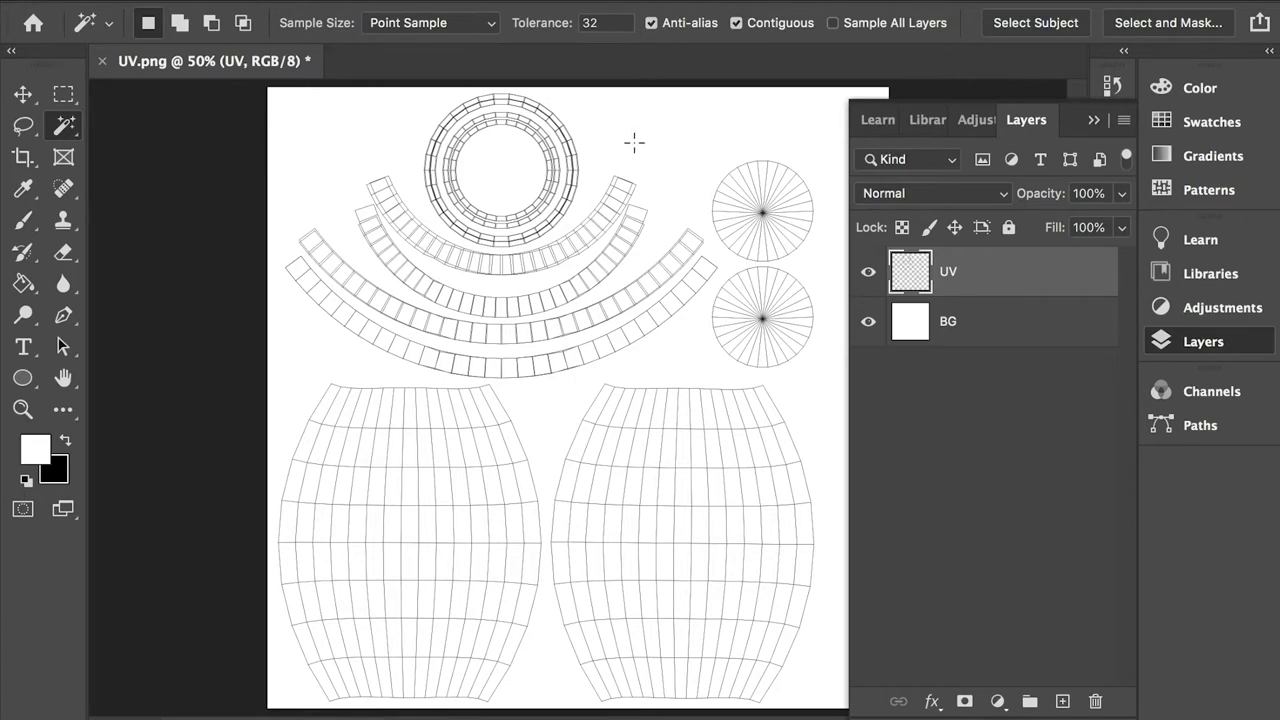
left_click(686, 115)
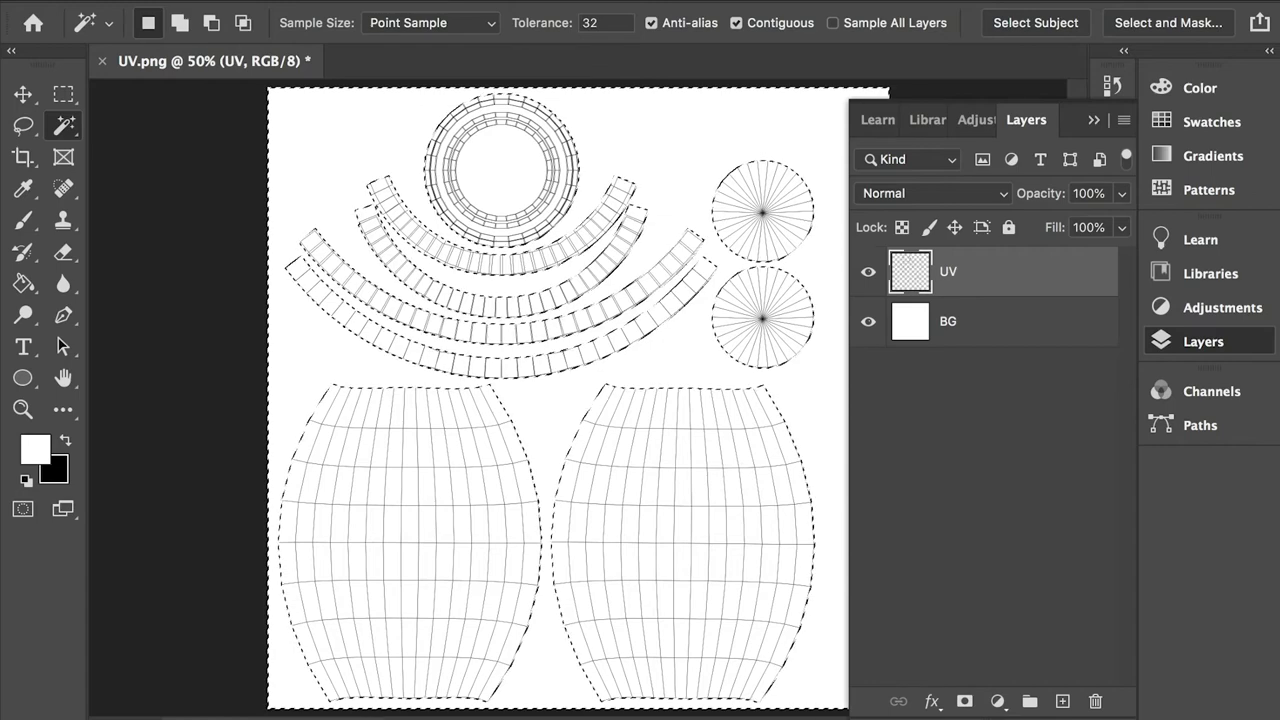
Contract the selection by 15 pixels to leave a margin around the UV shells.
left_click(500, 0)
mouse_move(527, 310)
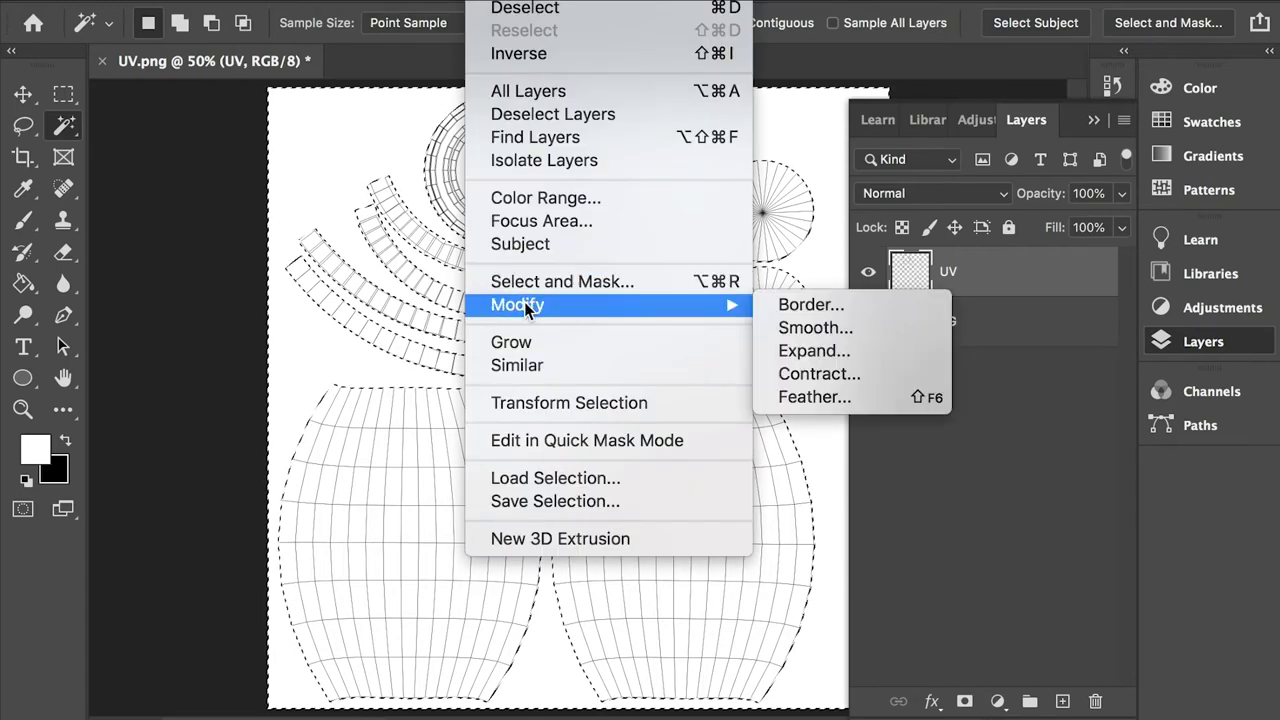
left_click(820, 375)
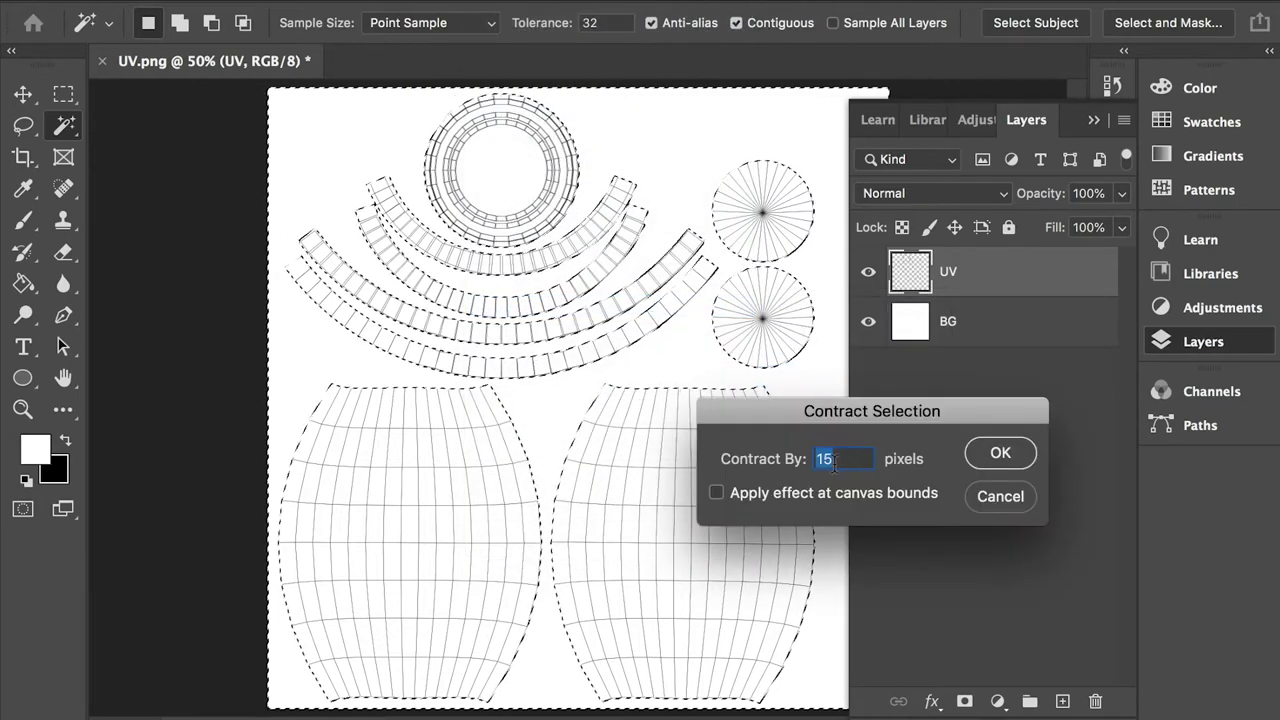
left_click(1000, 455)
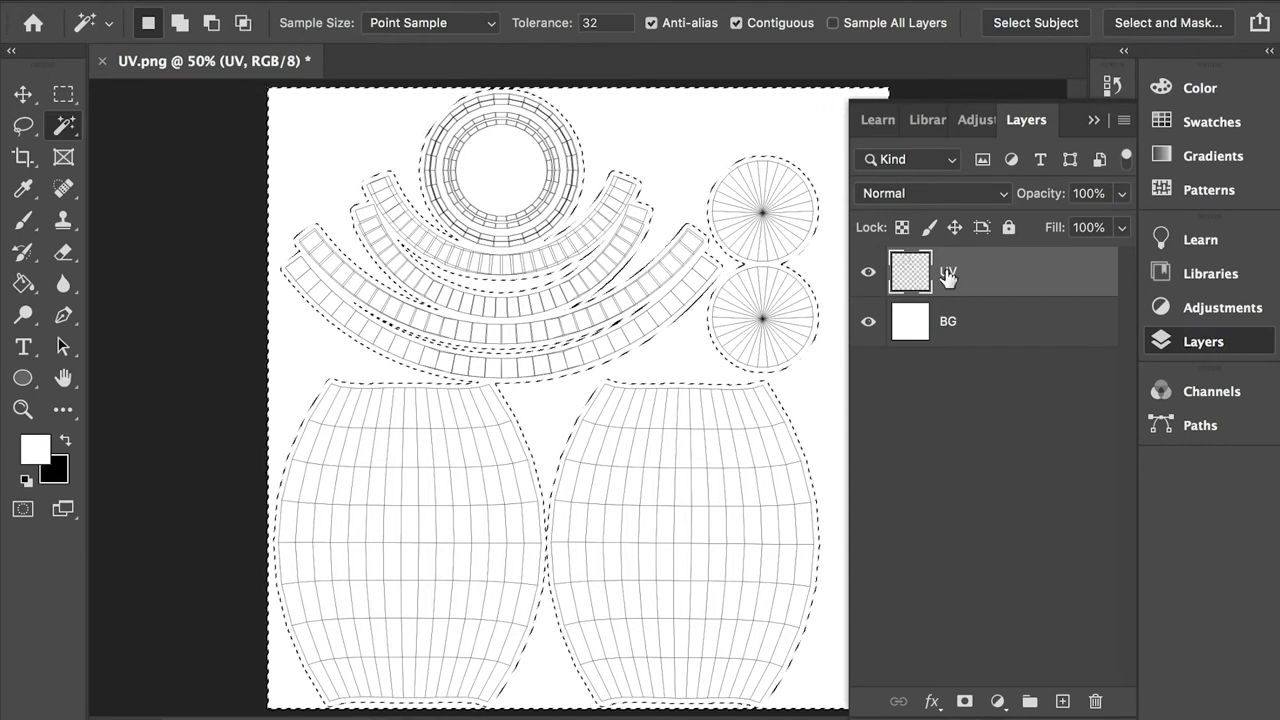
Create a new layer above UV and fill the selected area with grey 8c8c8c.
left_click(1063, 701)
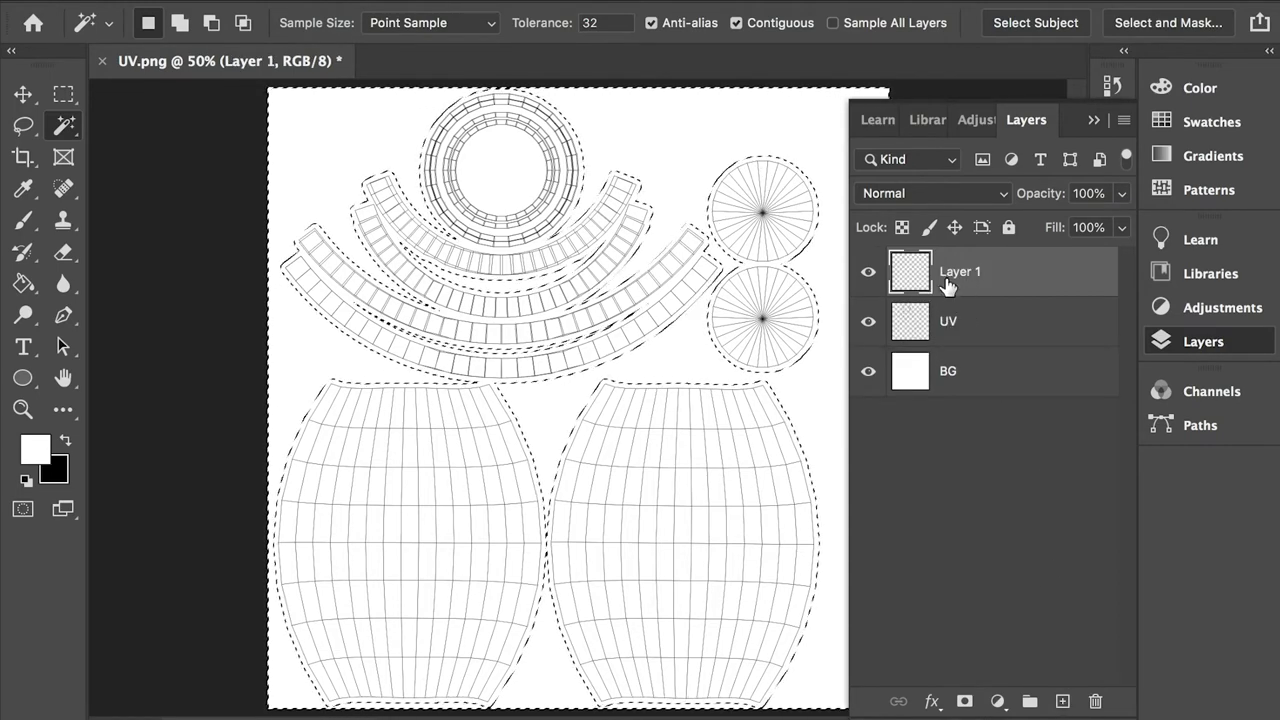
left_click(34, 451)
left_click_drag(1031, 251, 916, 313)
left_click_drag(1193, 130, 800, 141)
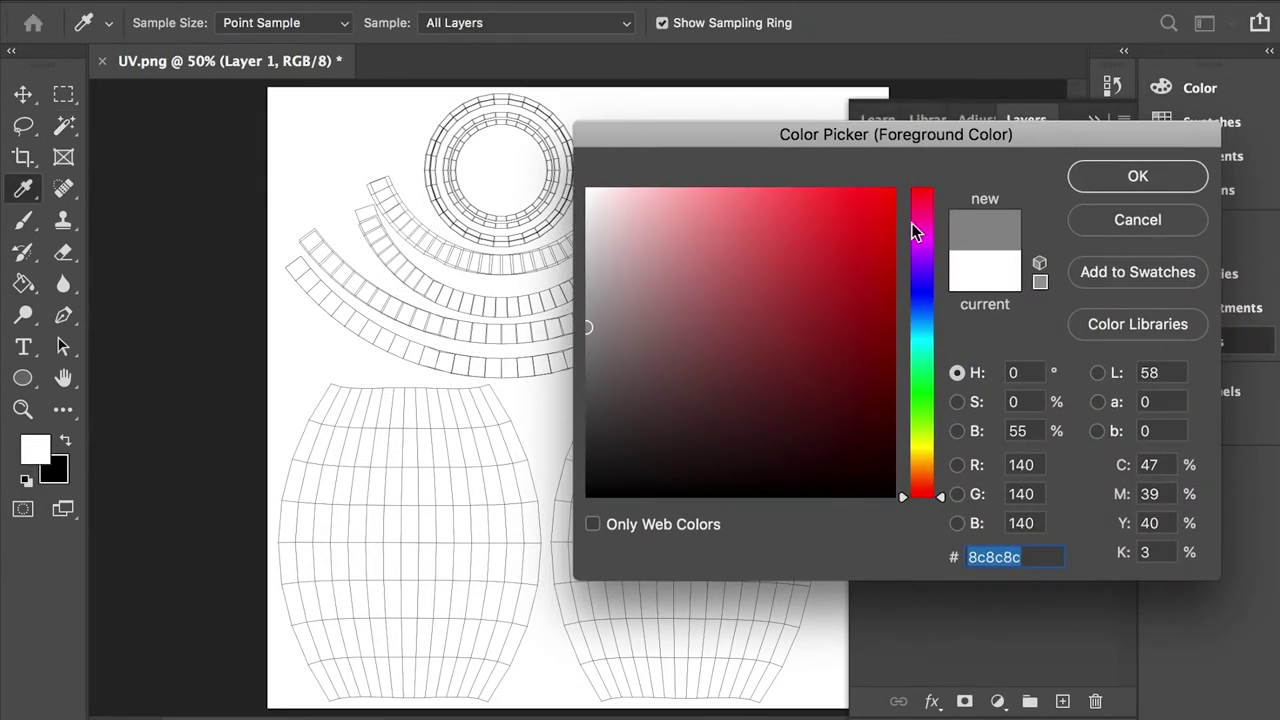
left_click(1102, 177)
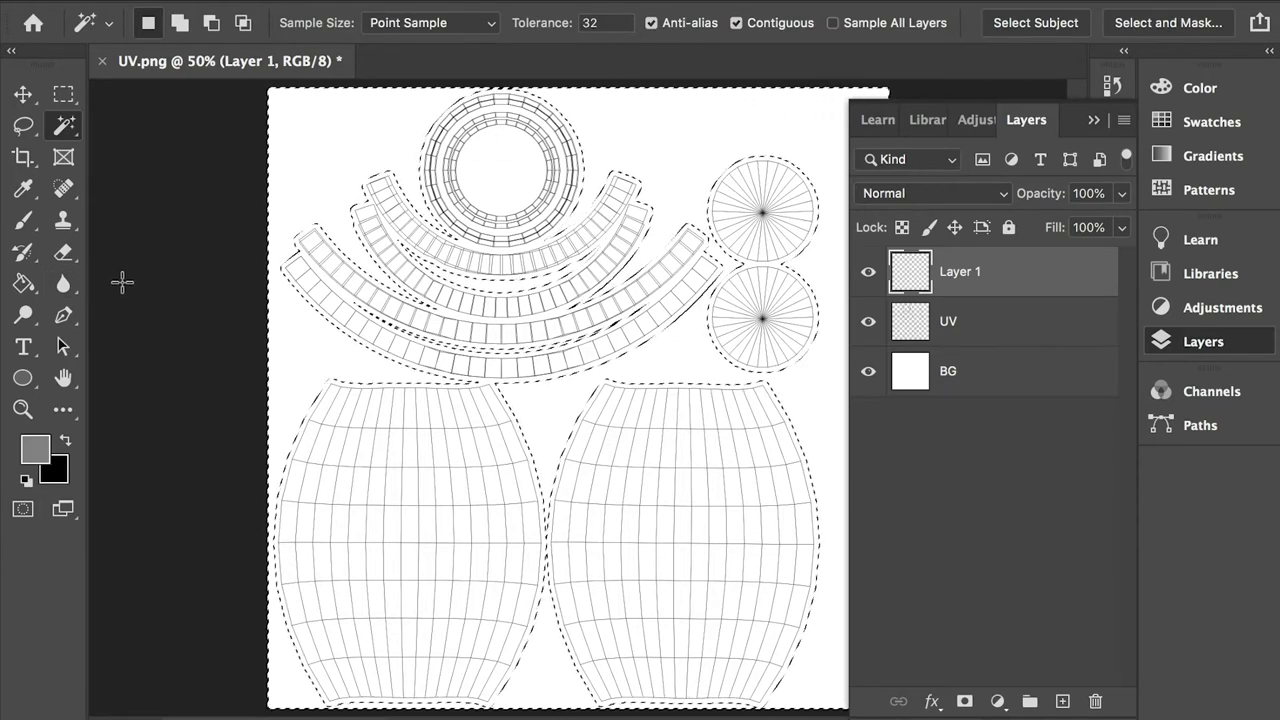
key("g")
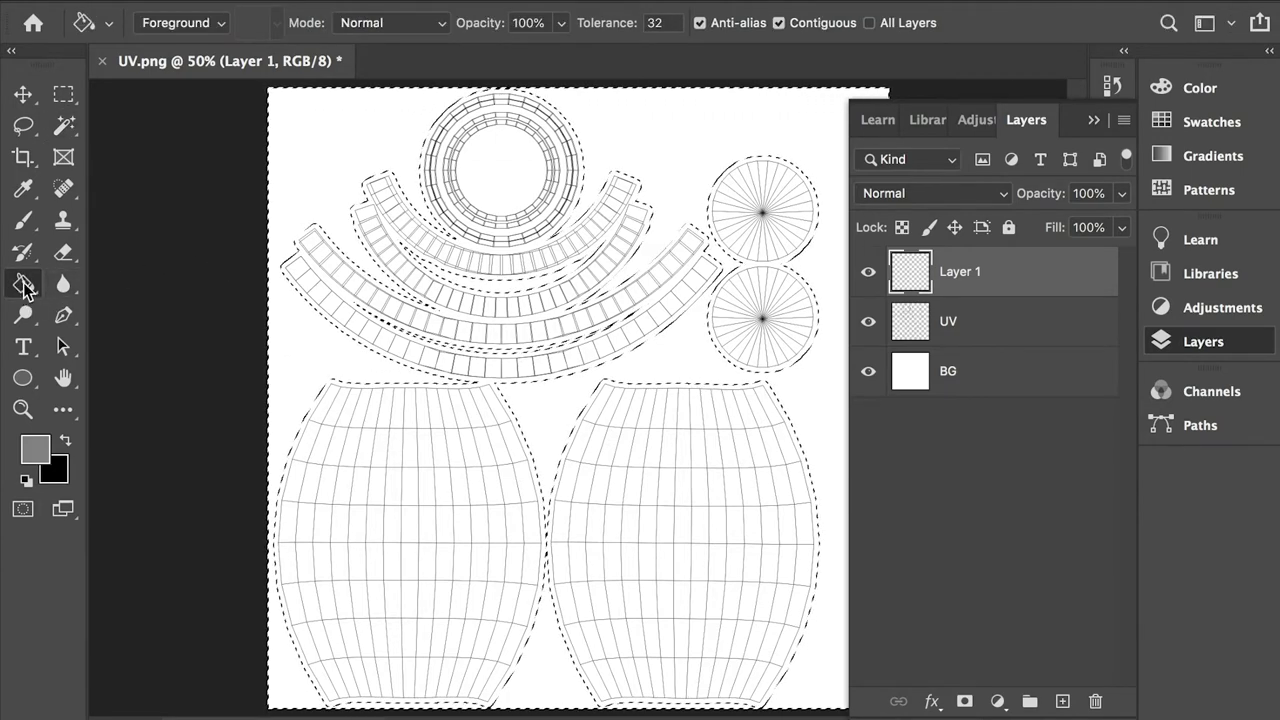
left_click(353, 127)
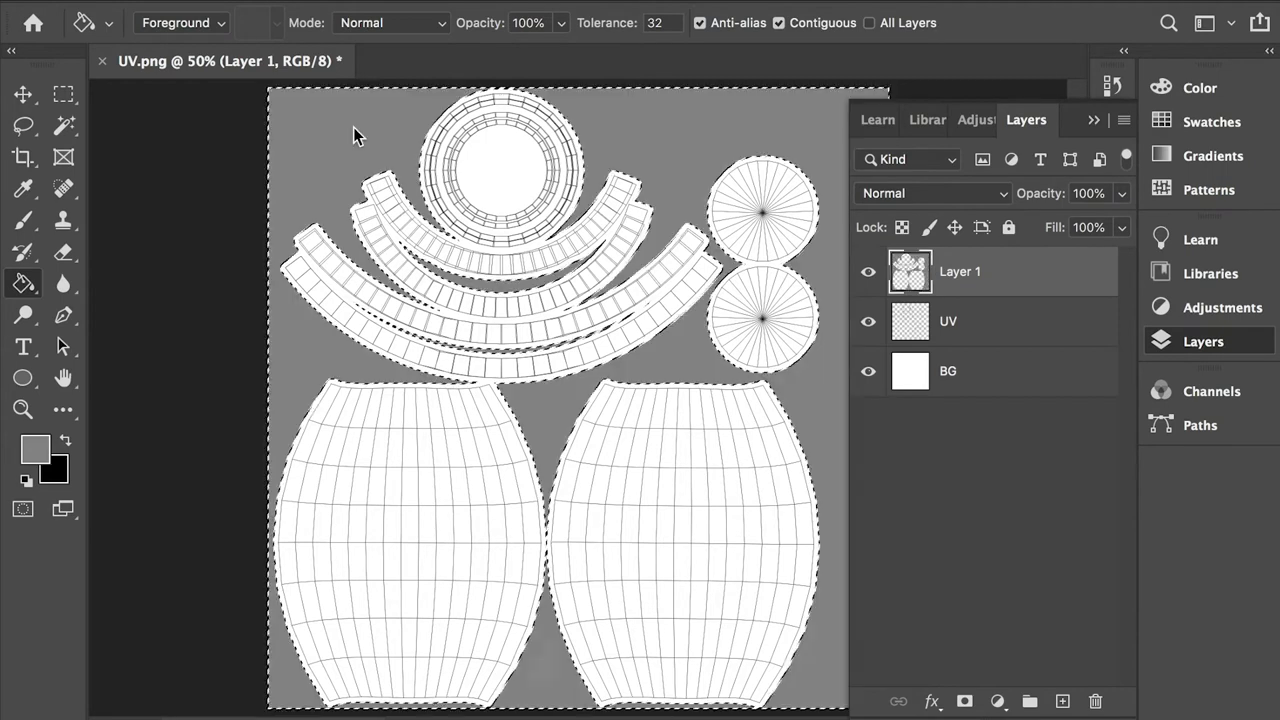
Rename the grey layer as MASK, deselect the selection and check the layer by toggling its visibility.
double_click(960, 274)
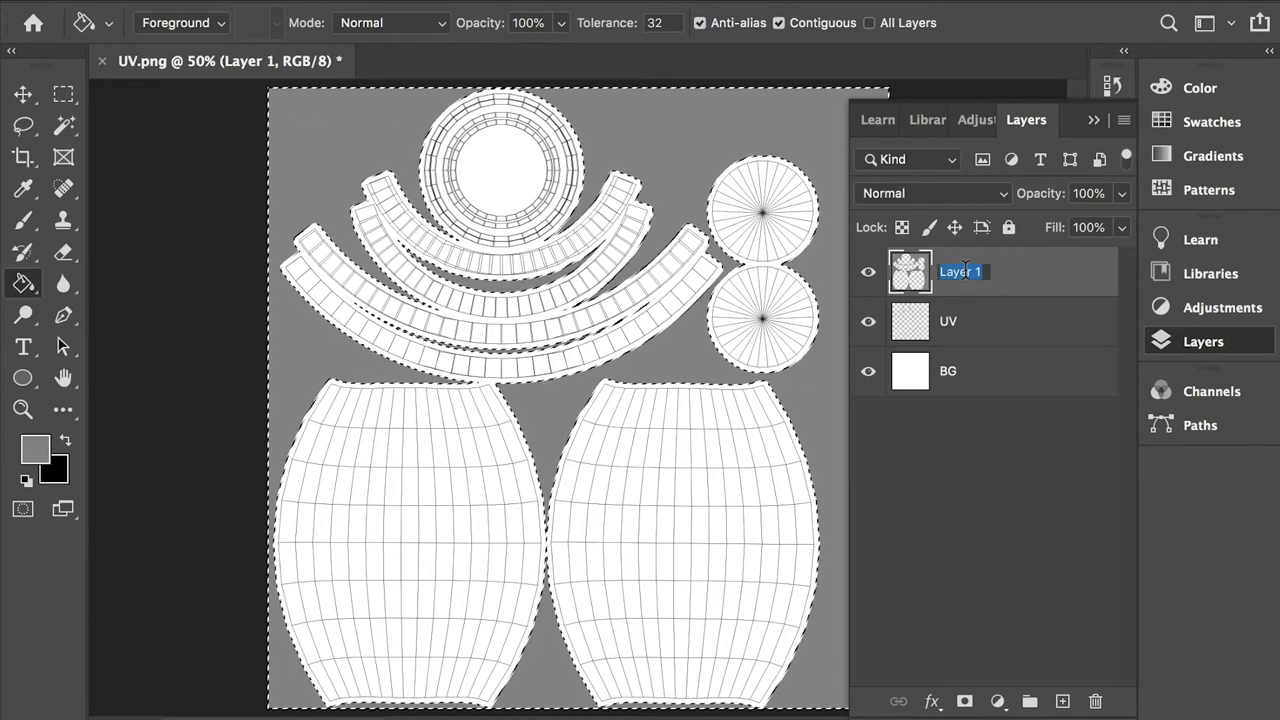
type("MASK")
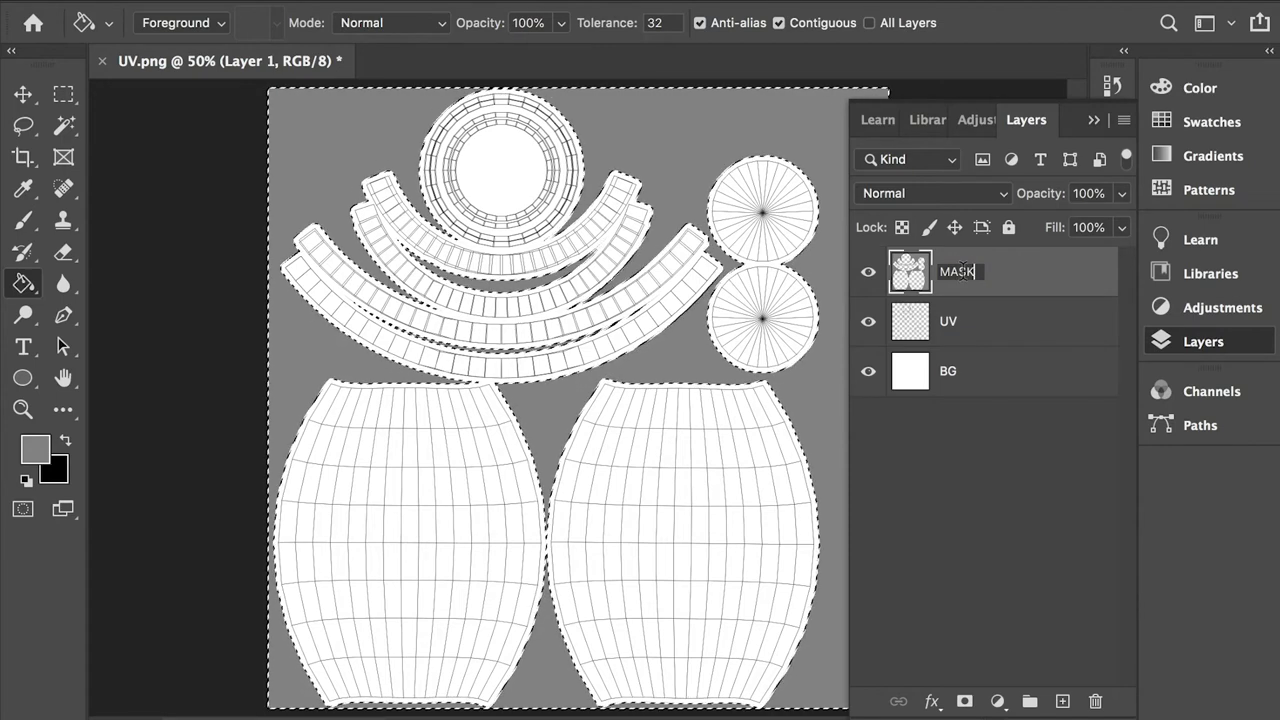
key("Return")
key("ctrl+d")
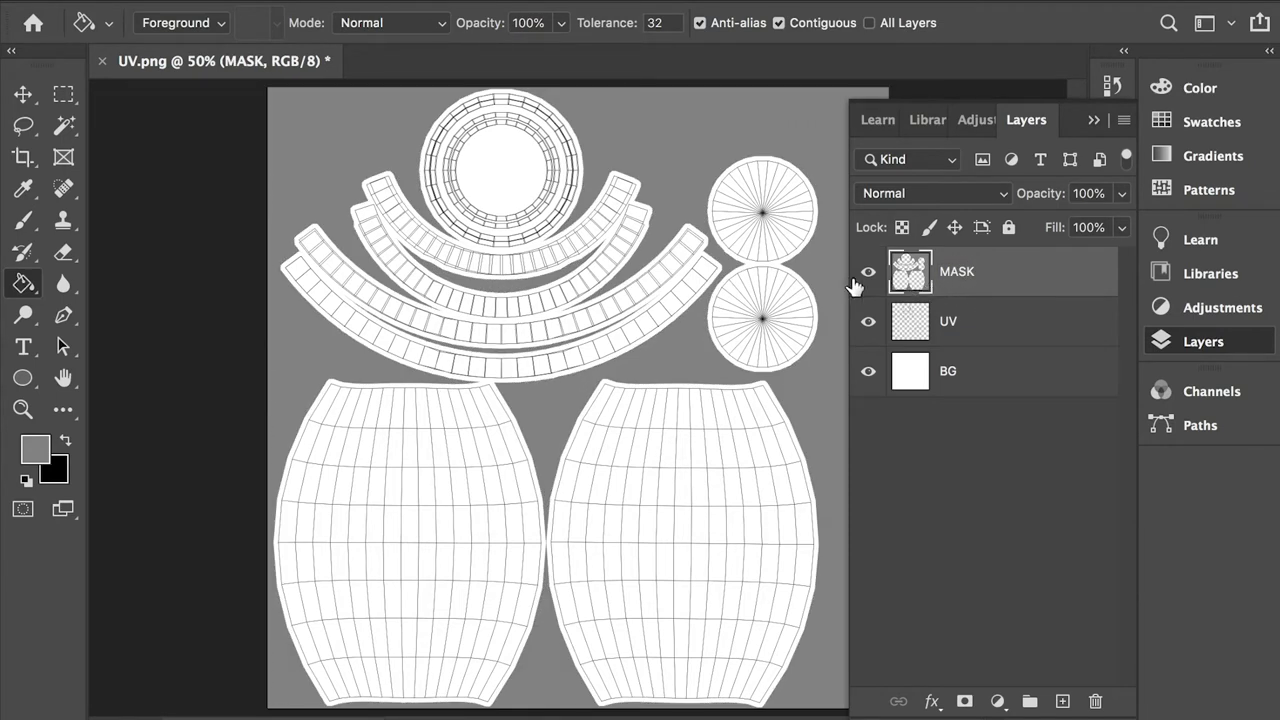
left_click(495, 0)
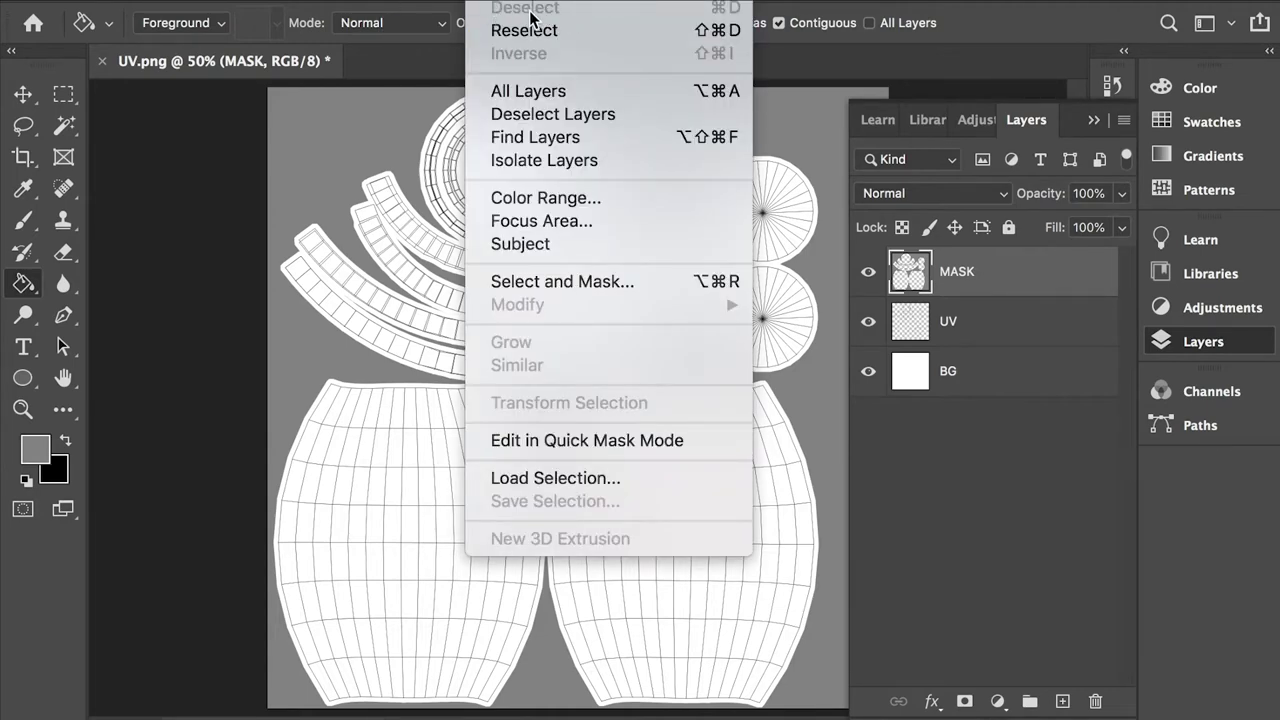
key("Escape")
left_click(869, 272)
left_click(869, 272)
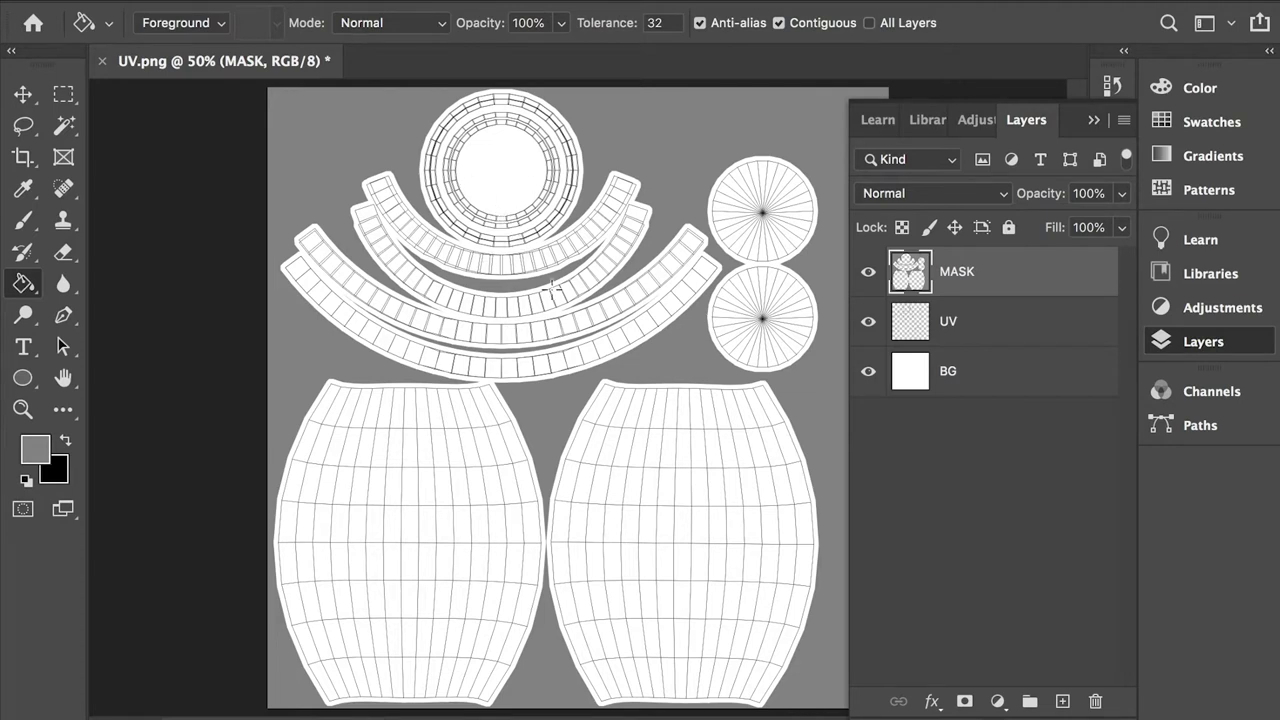
left_click(955, 322, "shift")
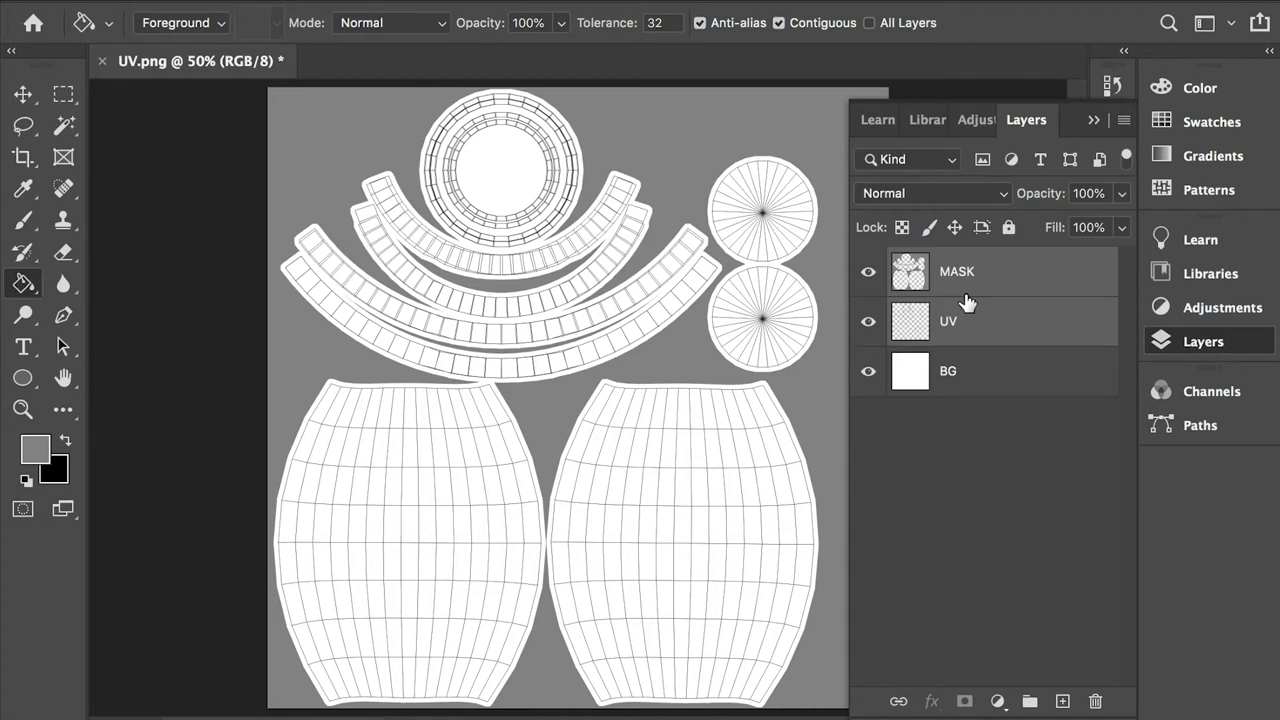
key("ctrl+g")
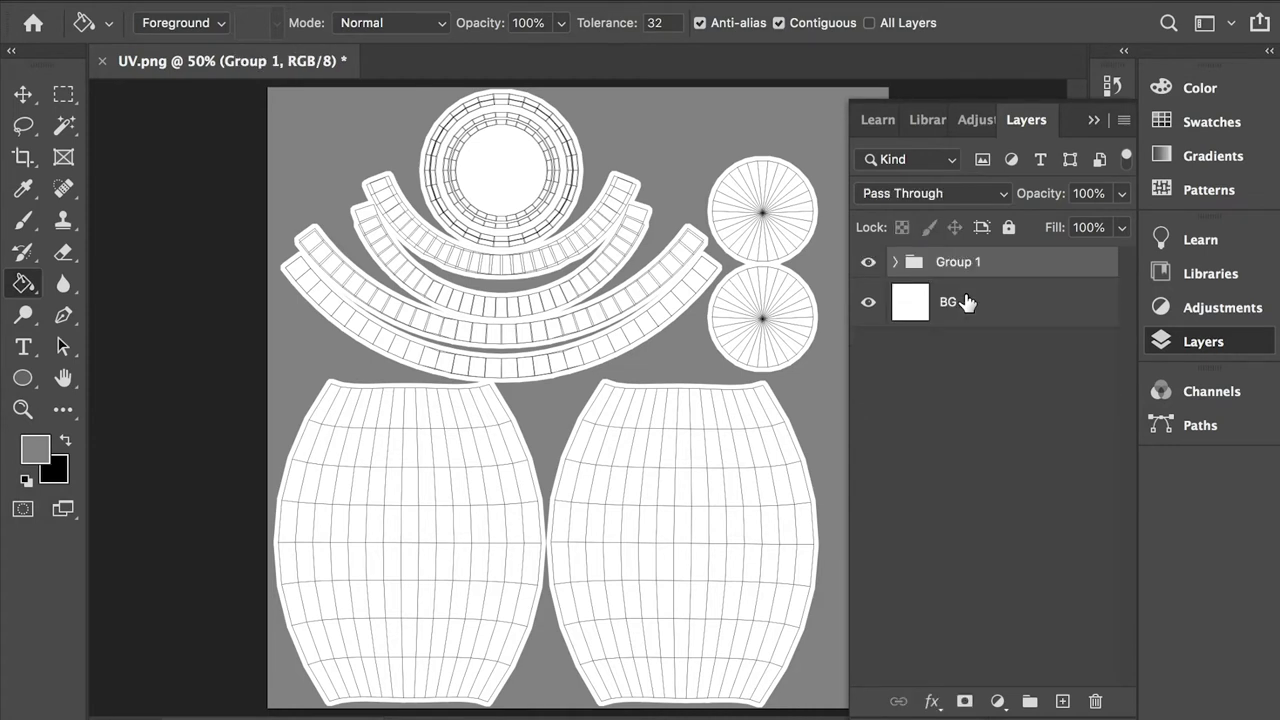
key("ctrl+z")
Create a layer group above BG, move the MASK and UV layers into it and name it Ref.
left_click(965, 288)
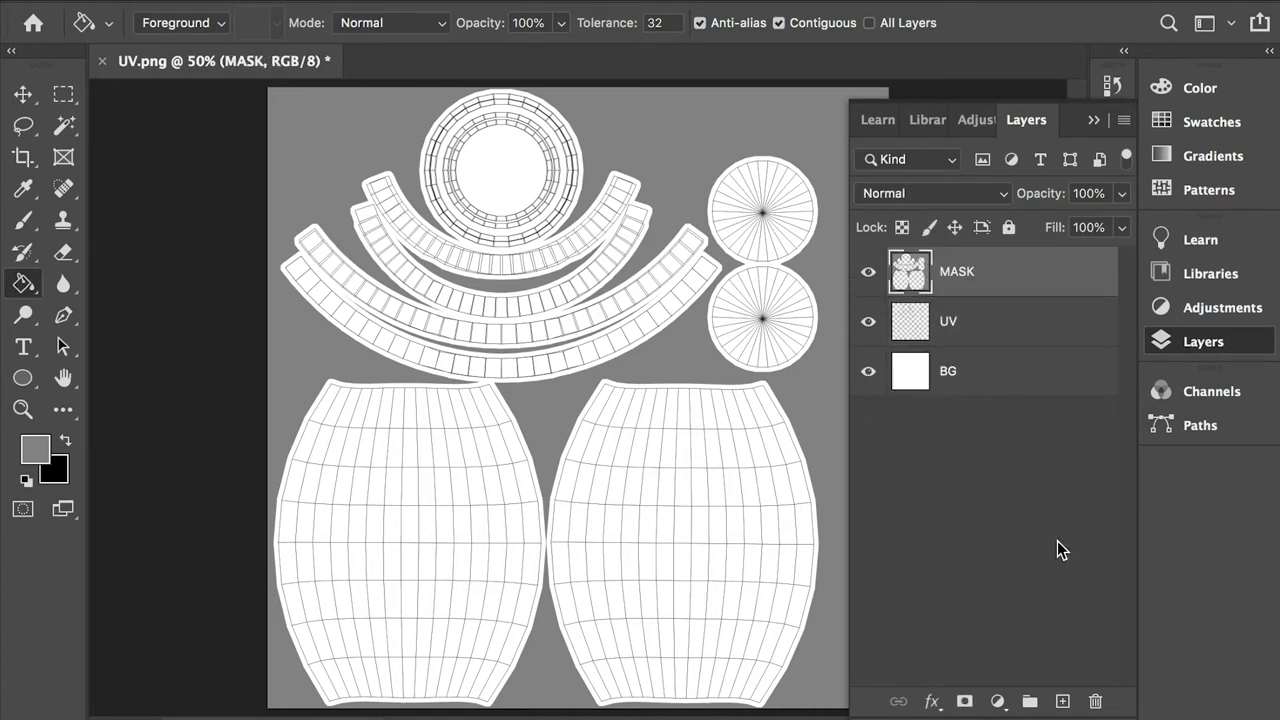
left_click(1029, 703)
left_click_drag(949, 294, 930, 262)
left_click_drag(953, 352, 930, 312)
left_click(895, 261)
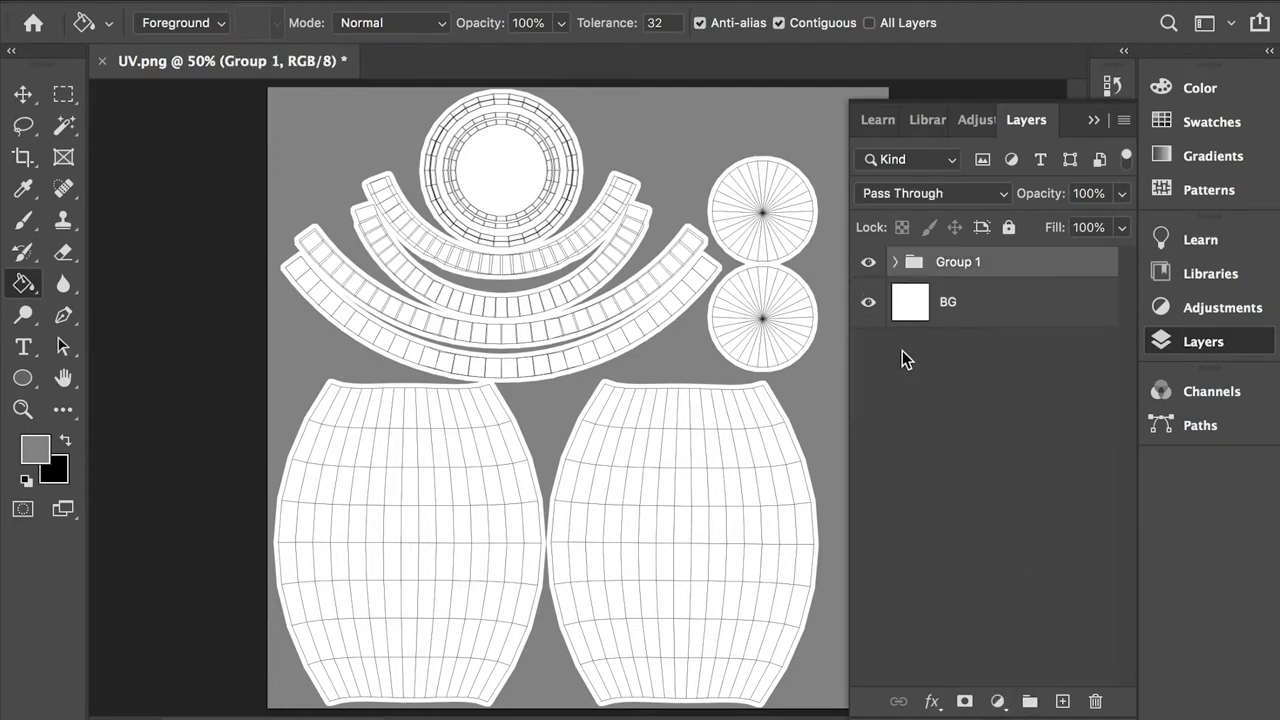
double_click(958, 263)
type("Ref")
left_click(971, 306)
Lock the Ref group and the BG layer completely.
left_click(982, 262)
left_click(1009, 227)
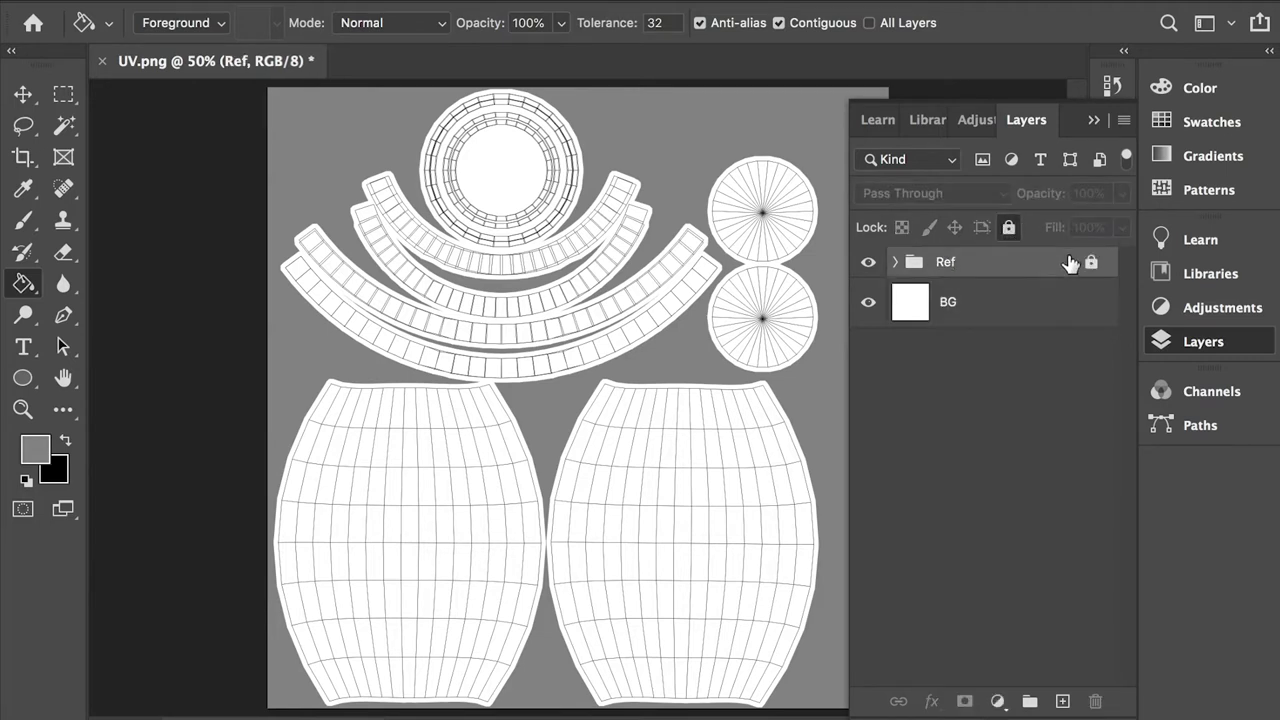
left_click(895, 262)
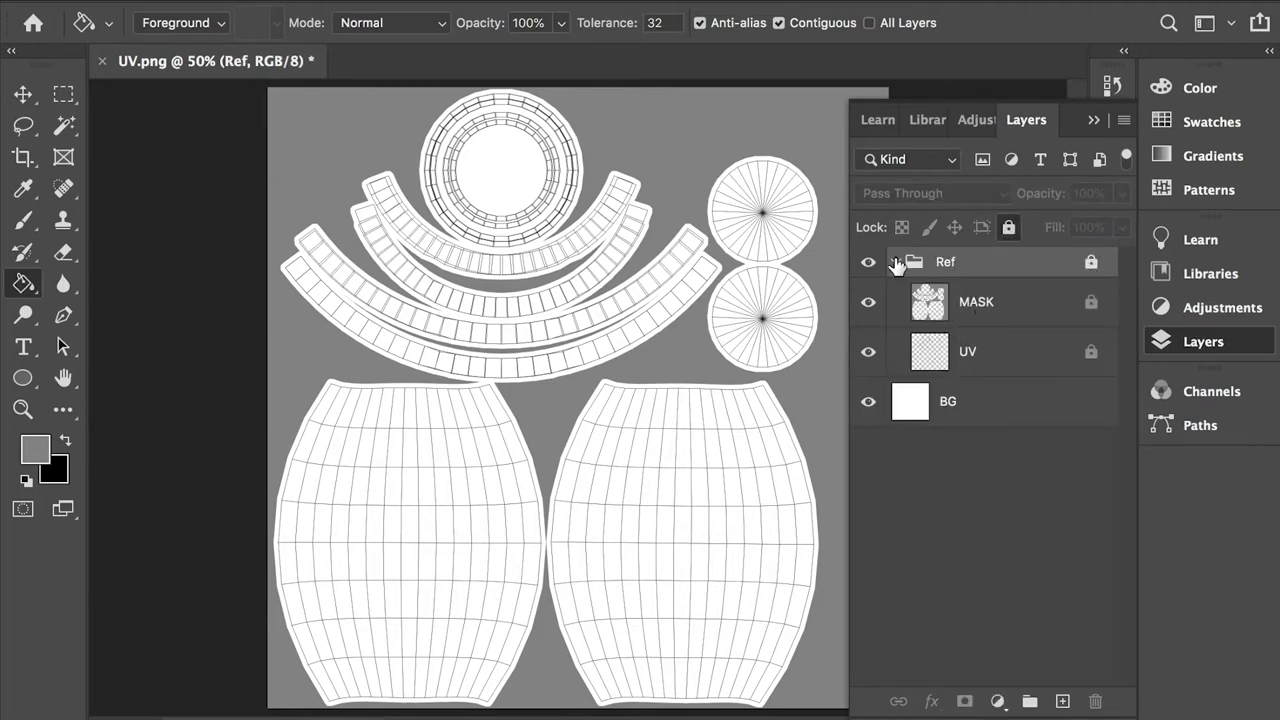
left_click(897, 262)
left_click(952, 305)
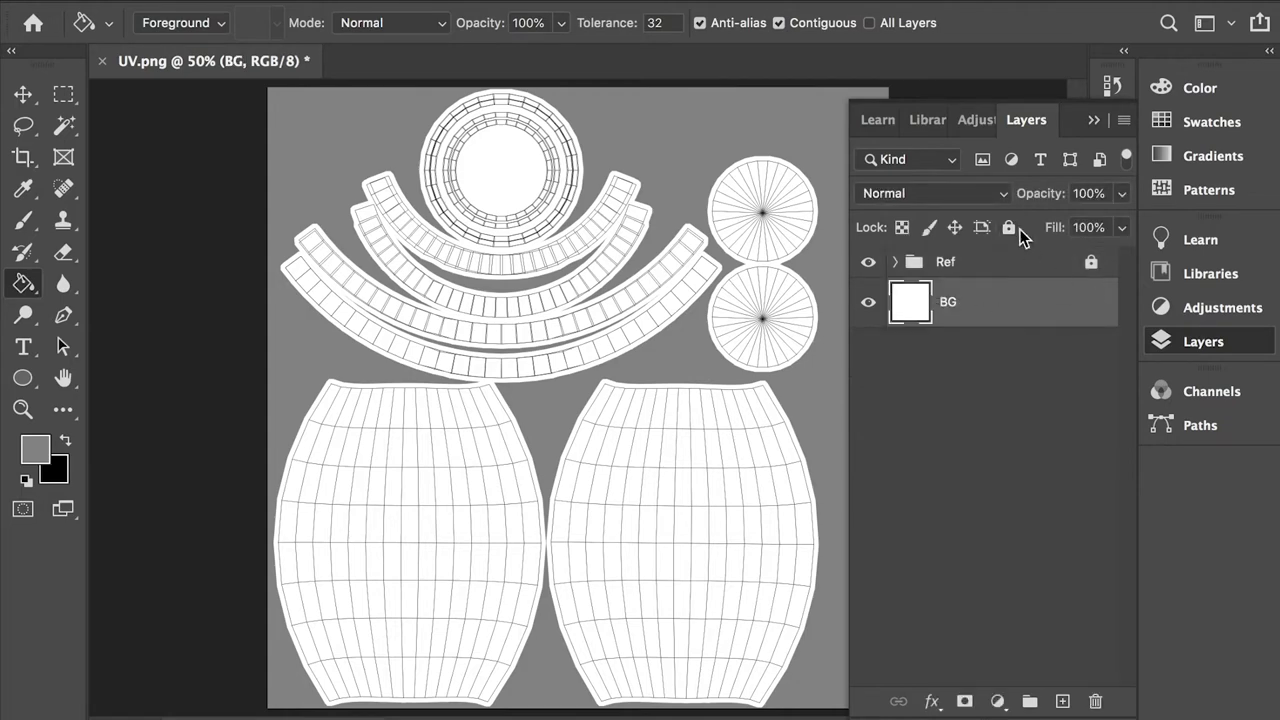
left_click(1009, 227)
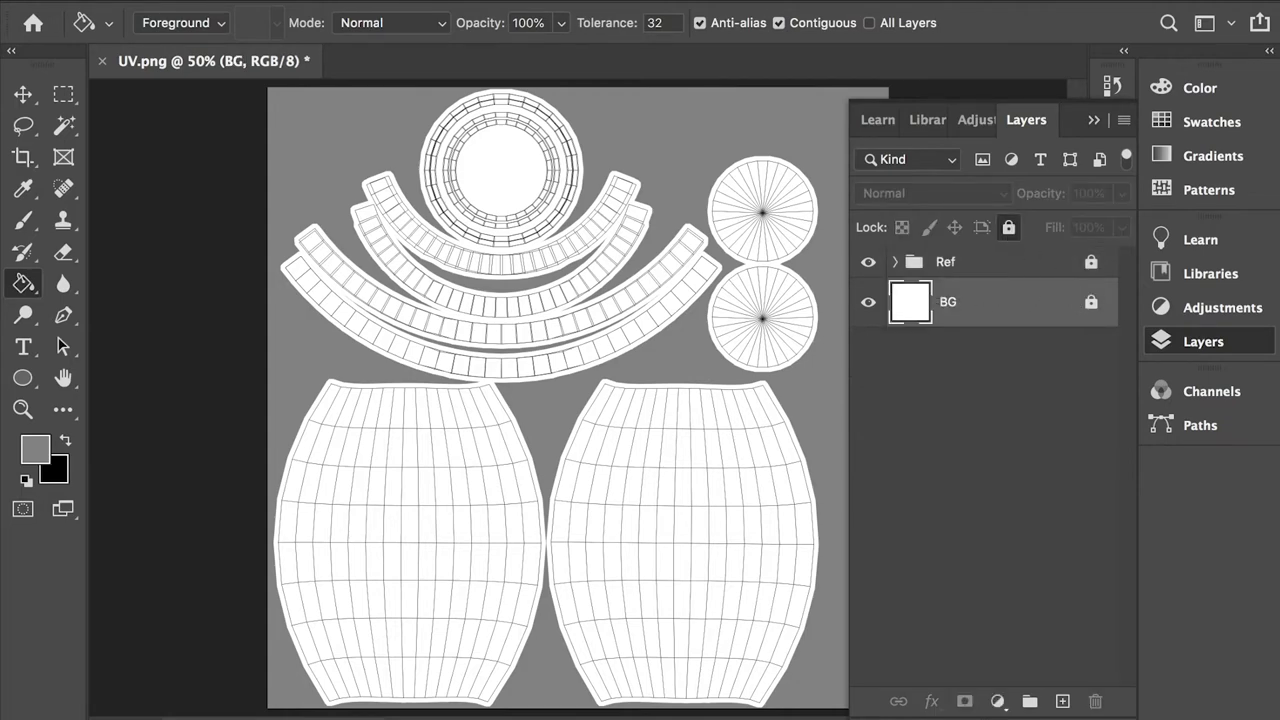
Switch to Finder and place Wood.jpg from the 02Texture folder into the Photoshop document at 100% size, between Ref and BG.
key("super+Tab")
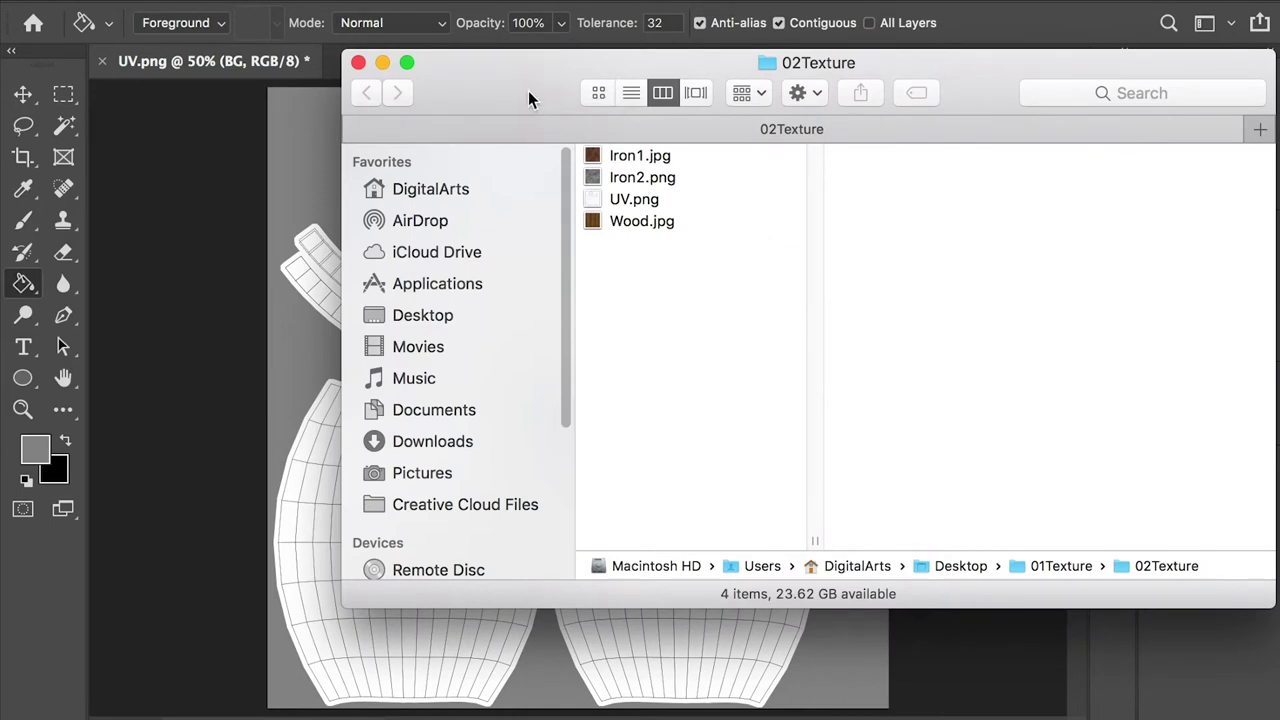
left_click(631, 160)
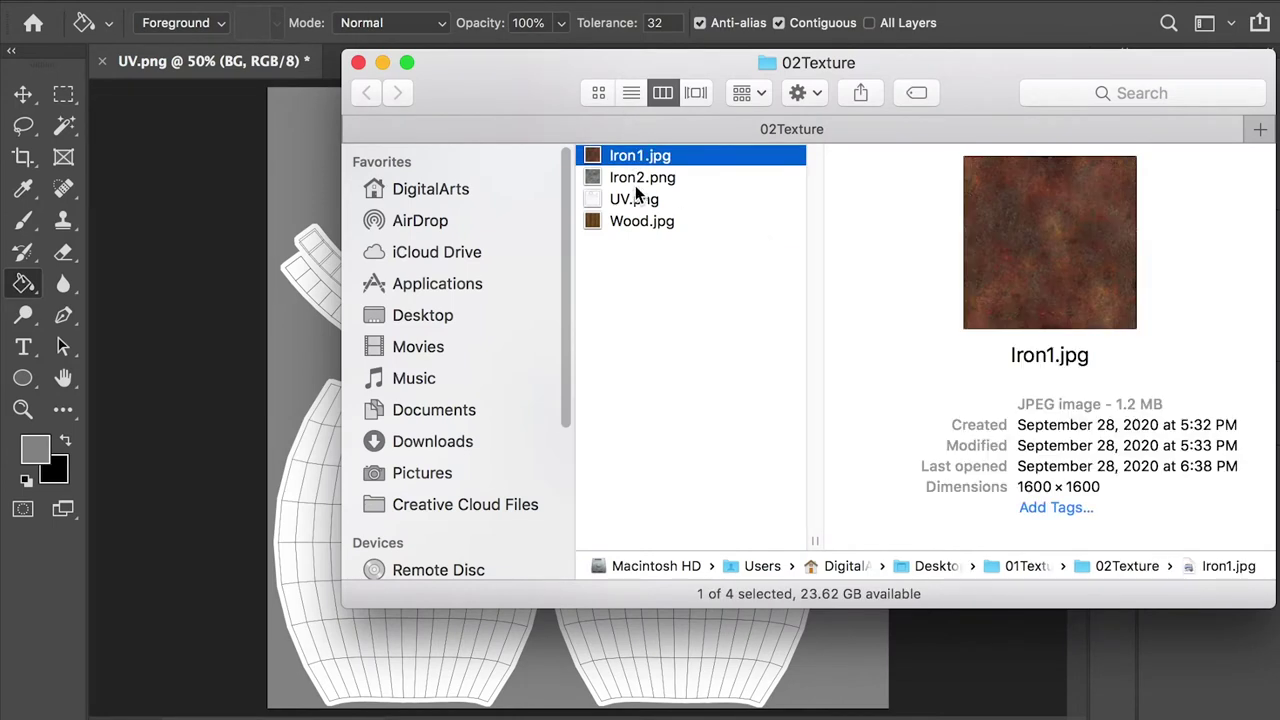
left_click(640, 222)
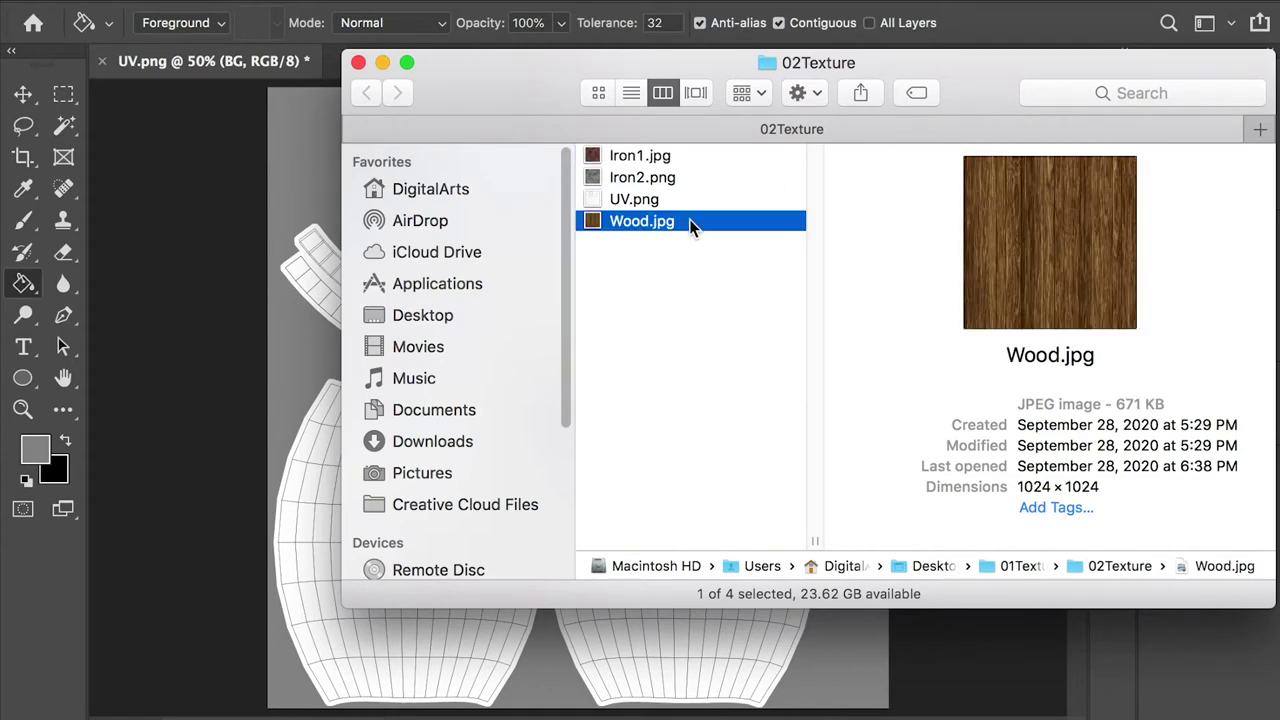
left_click_drag(614, 220, 328, 238)
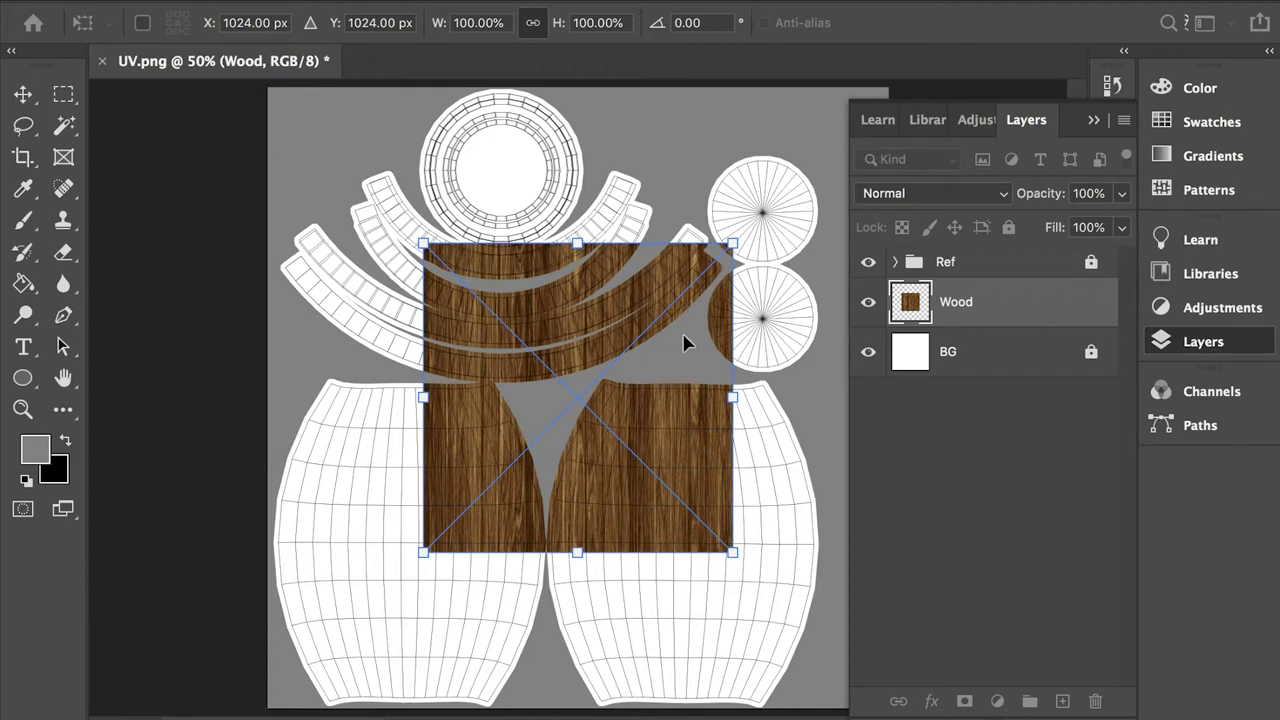
key("Return")
key("g")
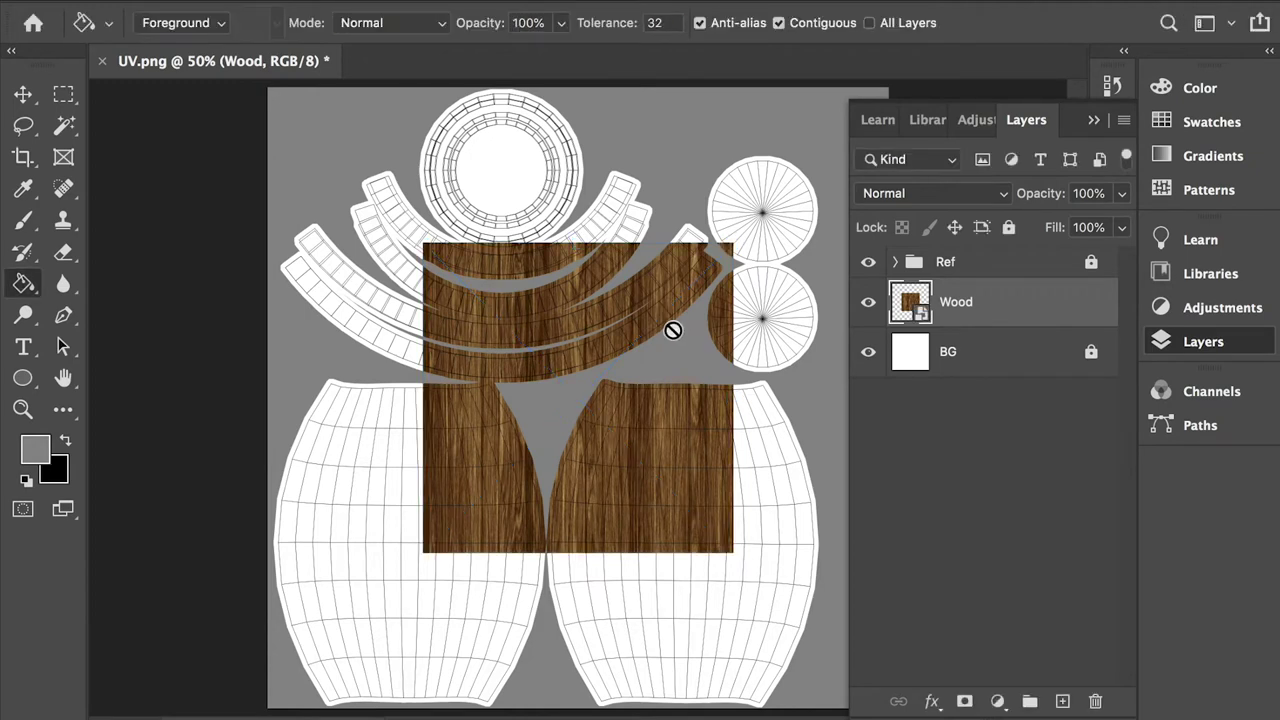
Move the Wood layer into the canvas's lower-left corner and scale it up proportionally until it covers the left barrel body shell.
key("v")
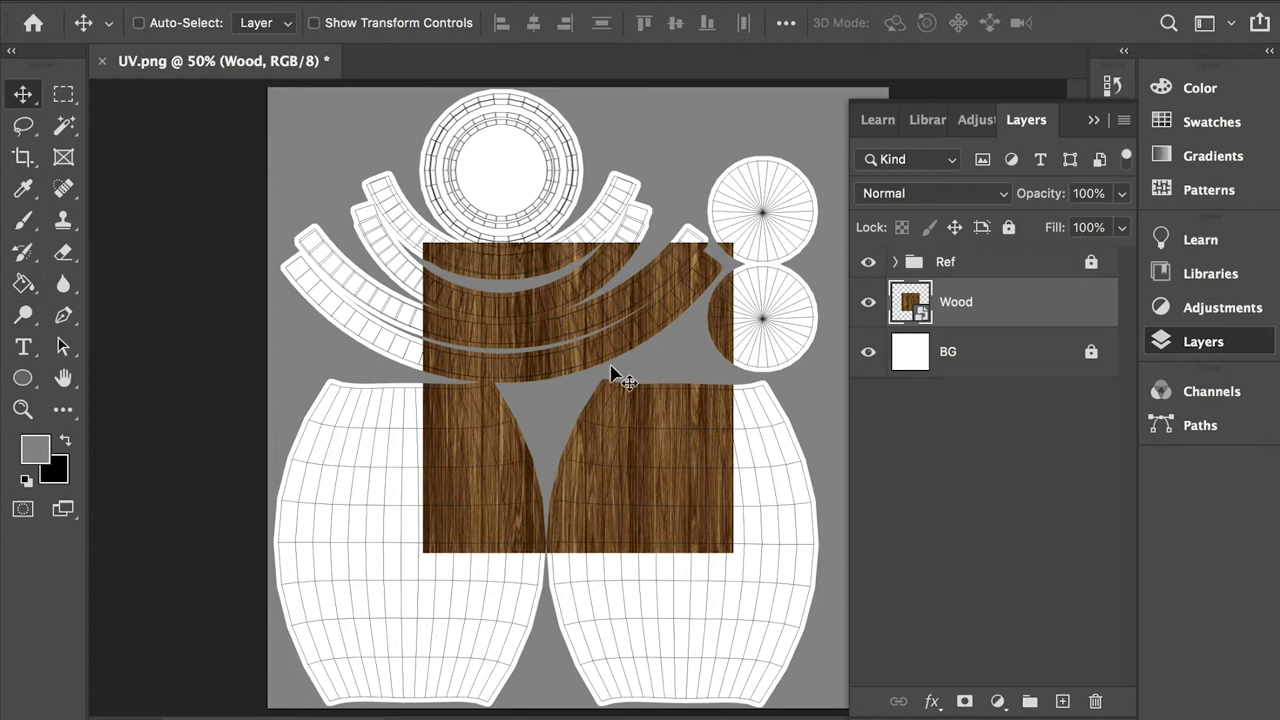
left_click_drag(631, 349, 472, 505)
left_click_drag(453, 570, 491, 527)
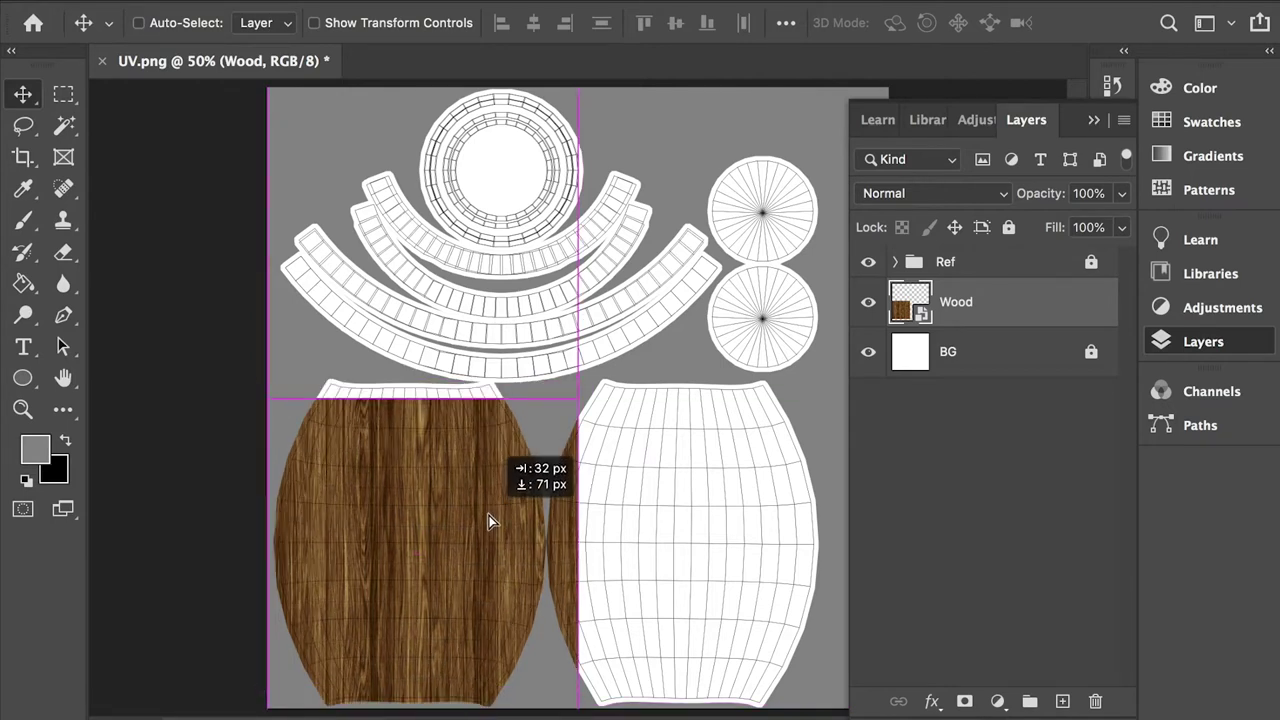
key("super")
key("super+t")
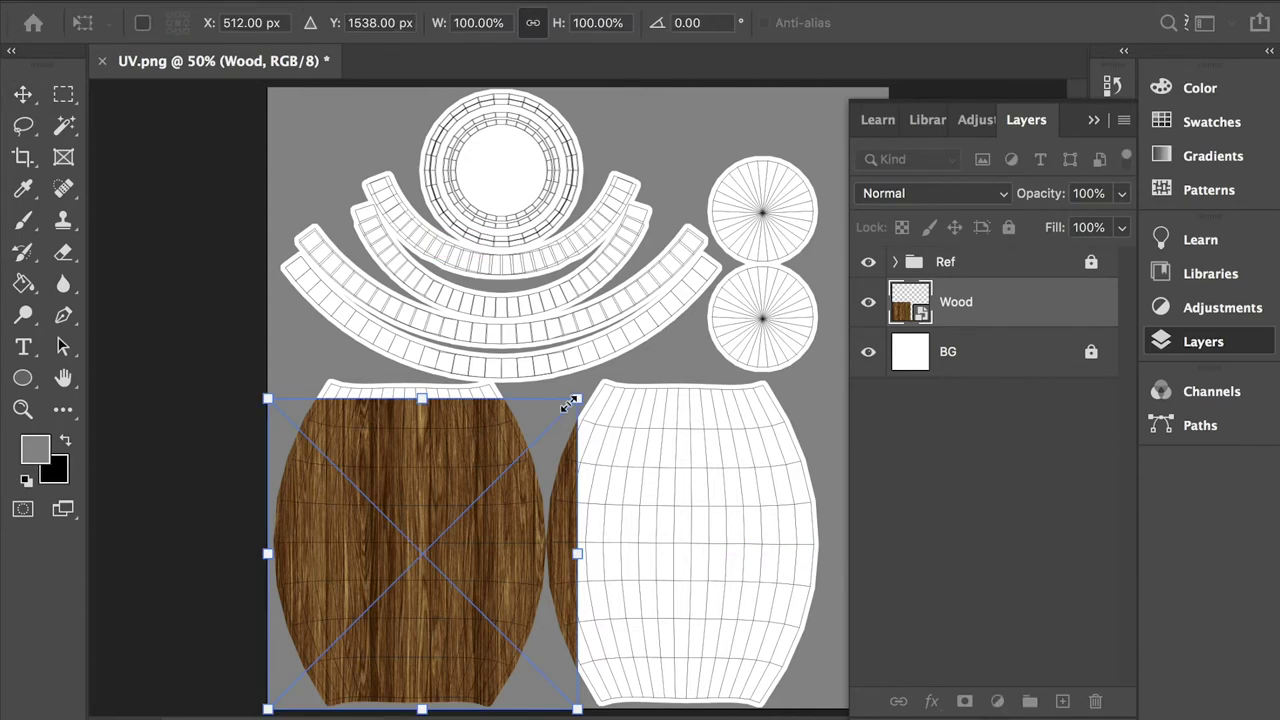
left_click_drag(579, 400, 594, 381)
key("Return")
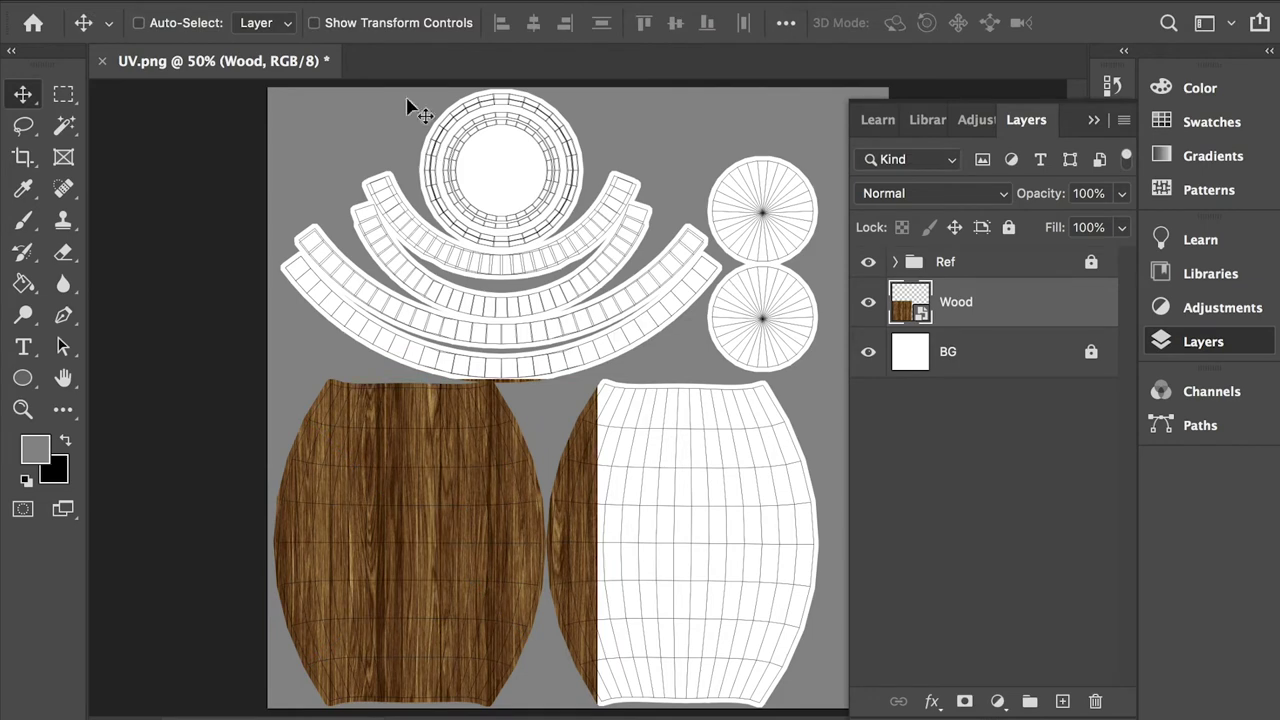
Shift the Wood layer left so its edge falls between the two body shells, and duplicate it over the right body shell.
left_click(245, 0)
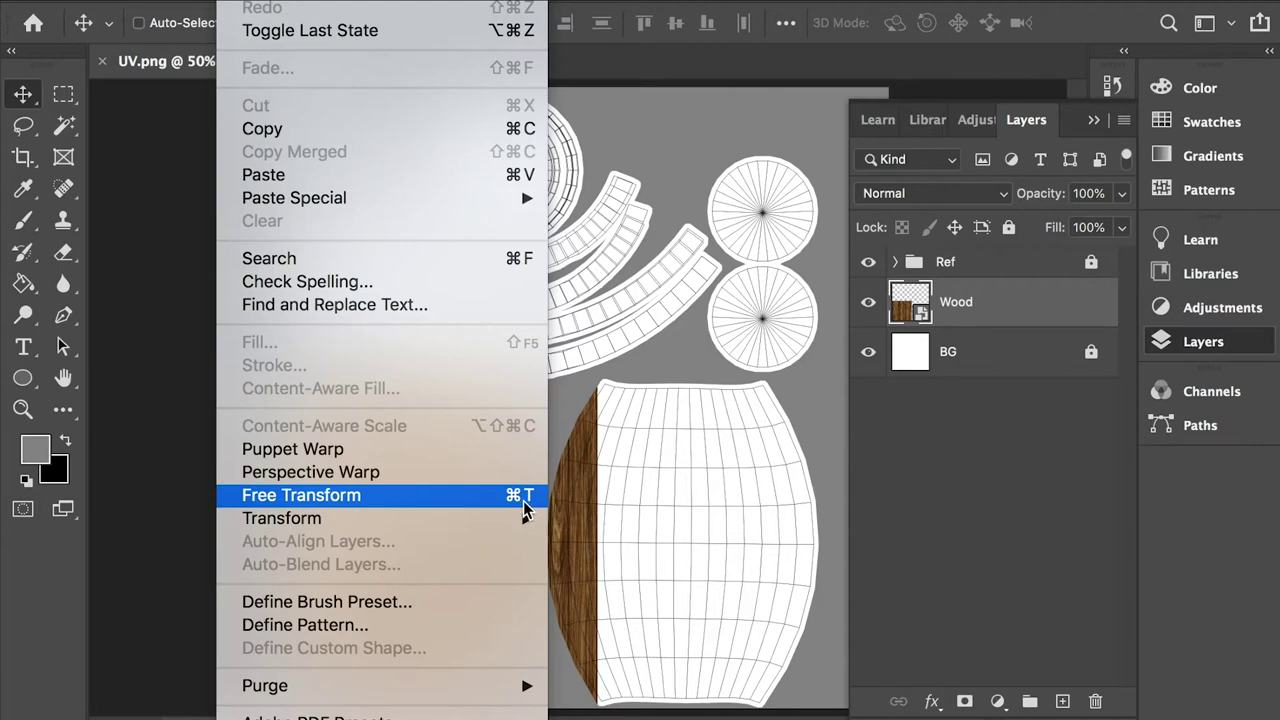
left_click(968, 482)
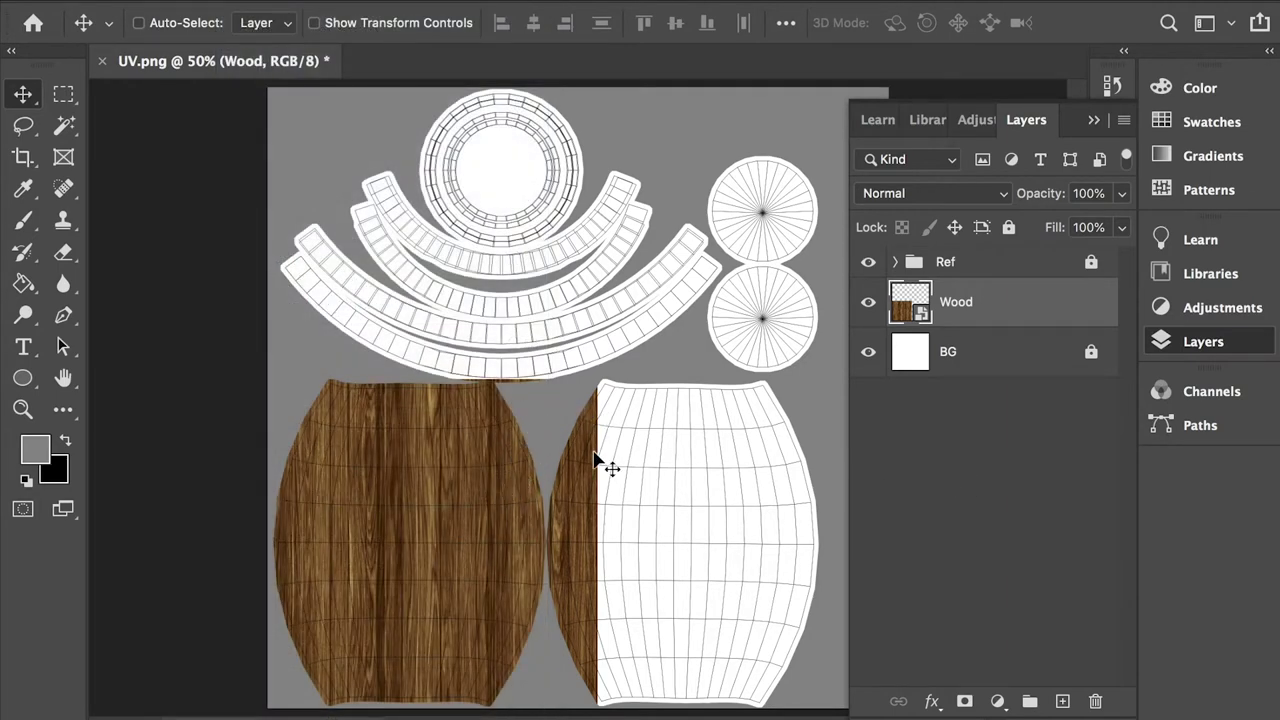
left_click_drag(514, 480, 481, 497)
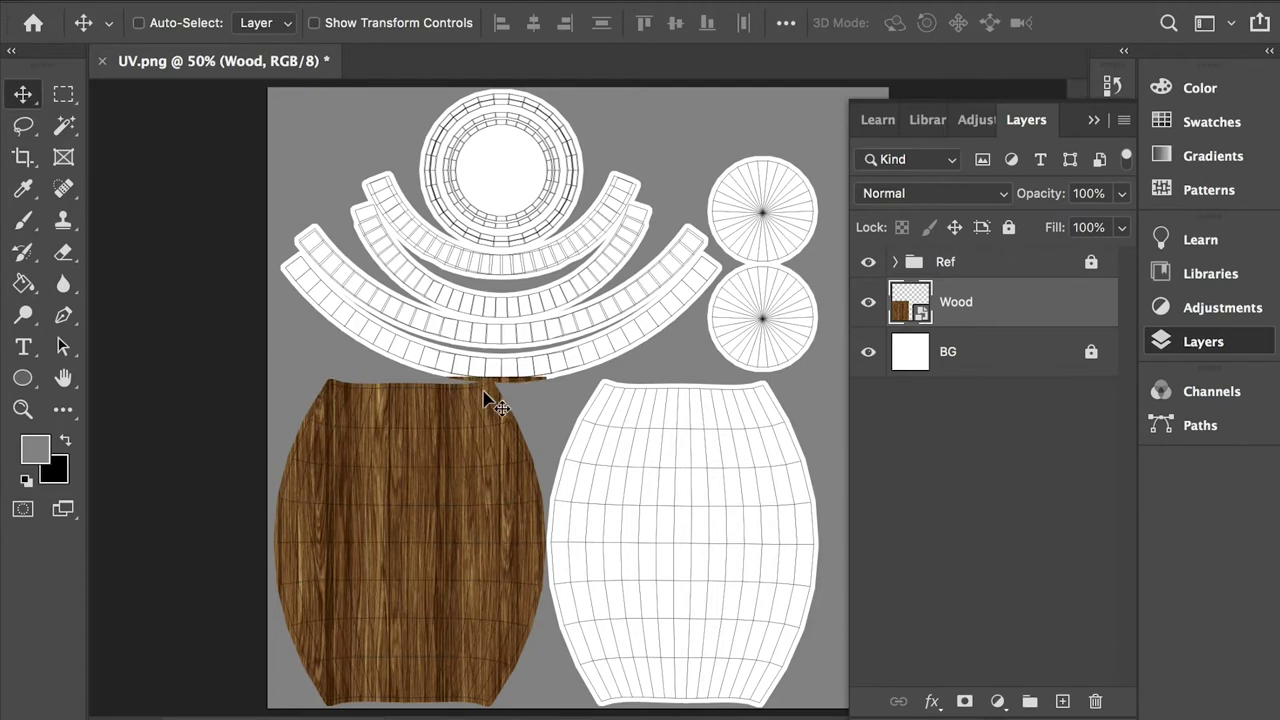
left_click_drag(392, 466, 726, 471)
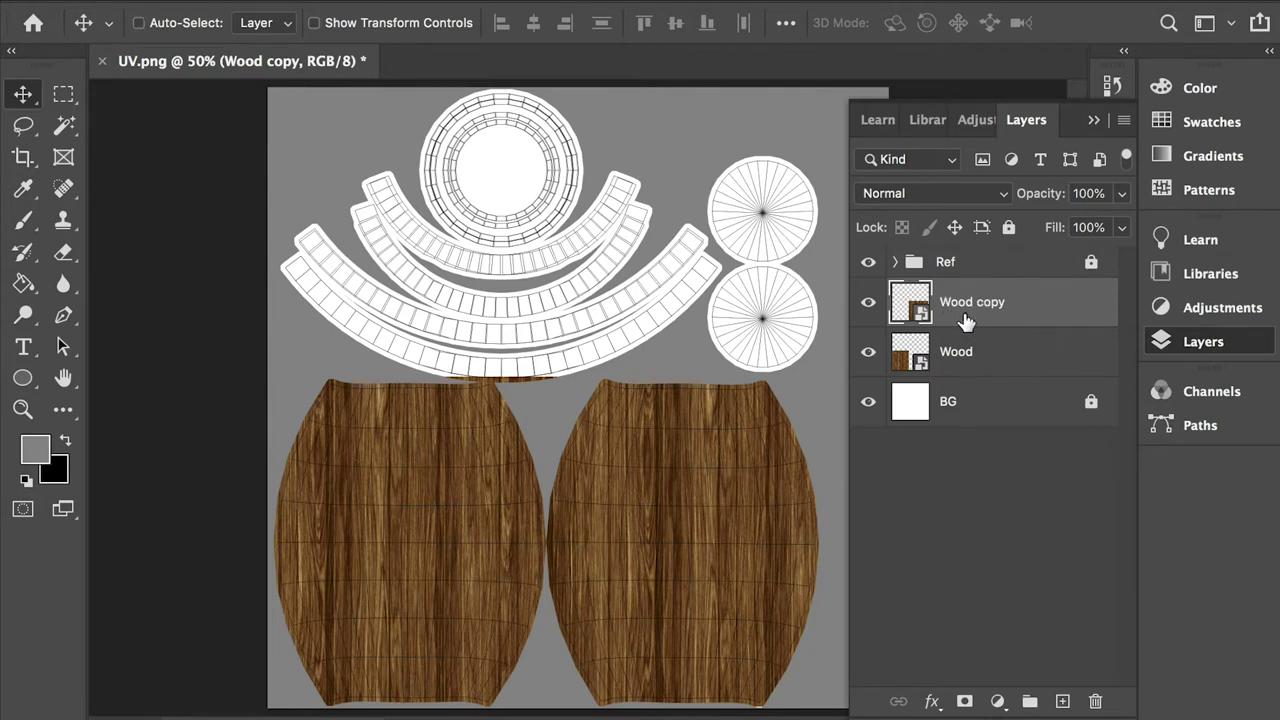
Rasterize the Wood and Wood copy layers, merge them into one Wood layer and check it by toggling its visibility.
left_click(963, 355, "shift")
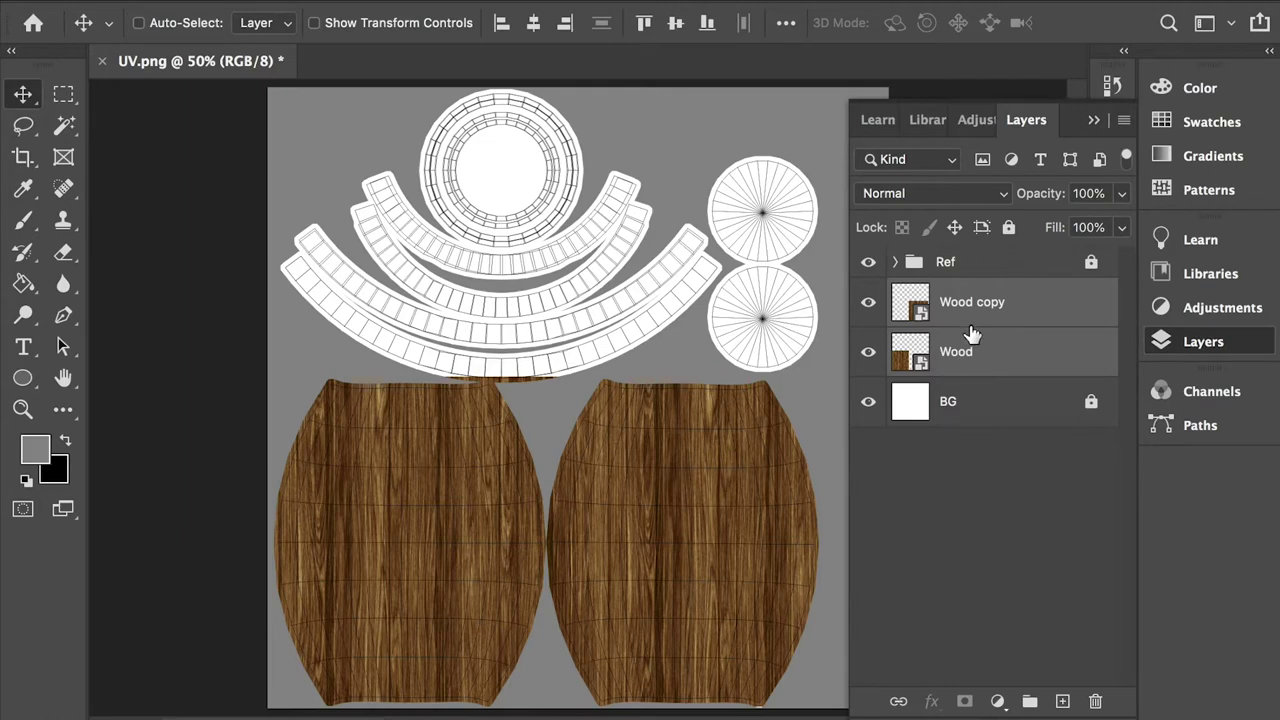
right_click(957, 304)
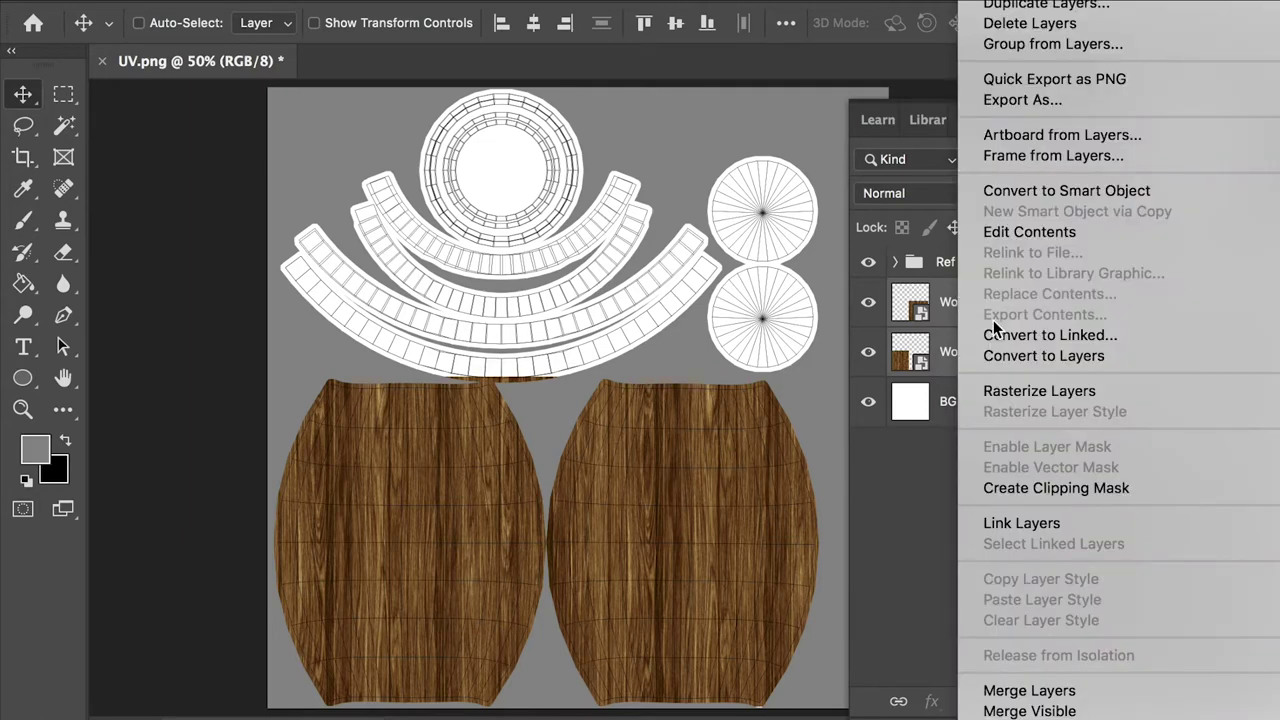
left_click(1029, 391)
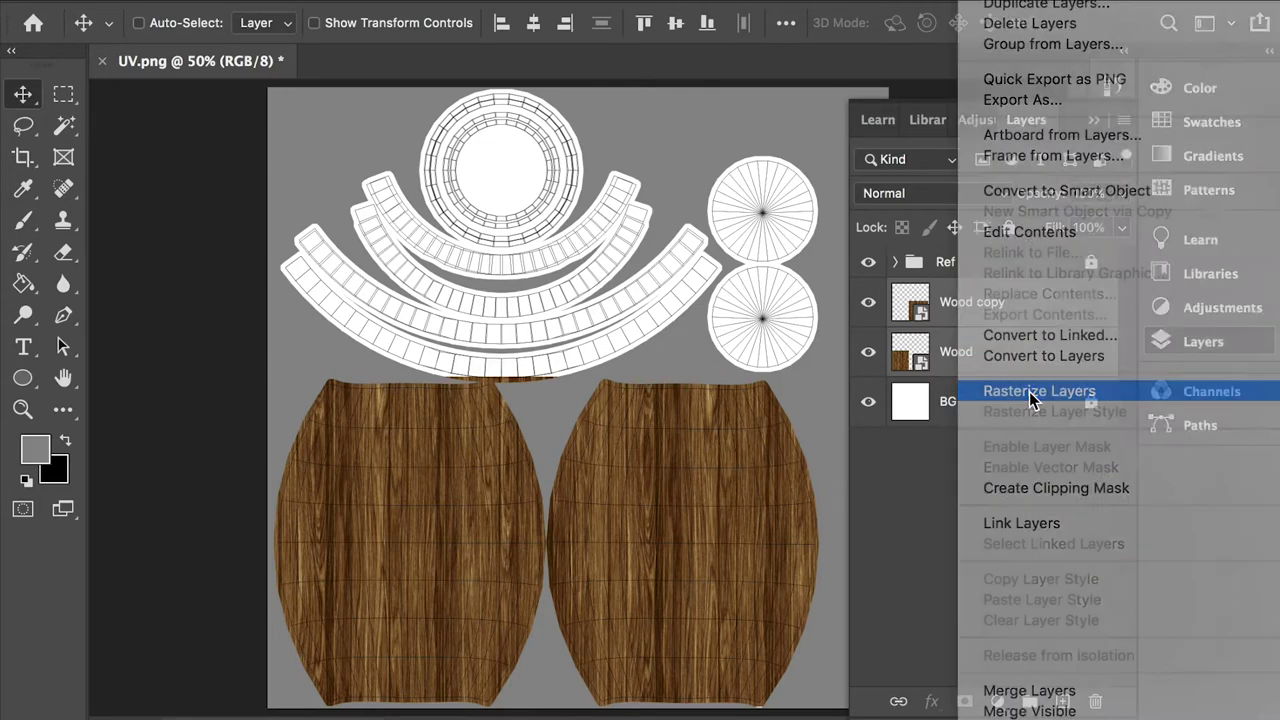
right_click(969, 313)
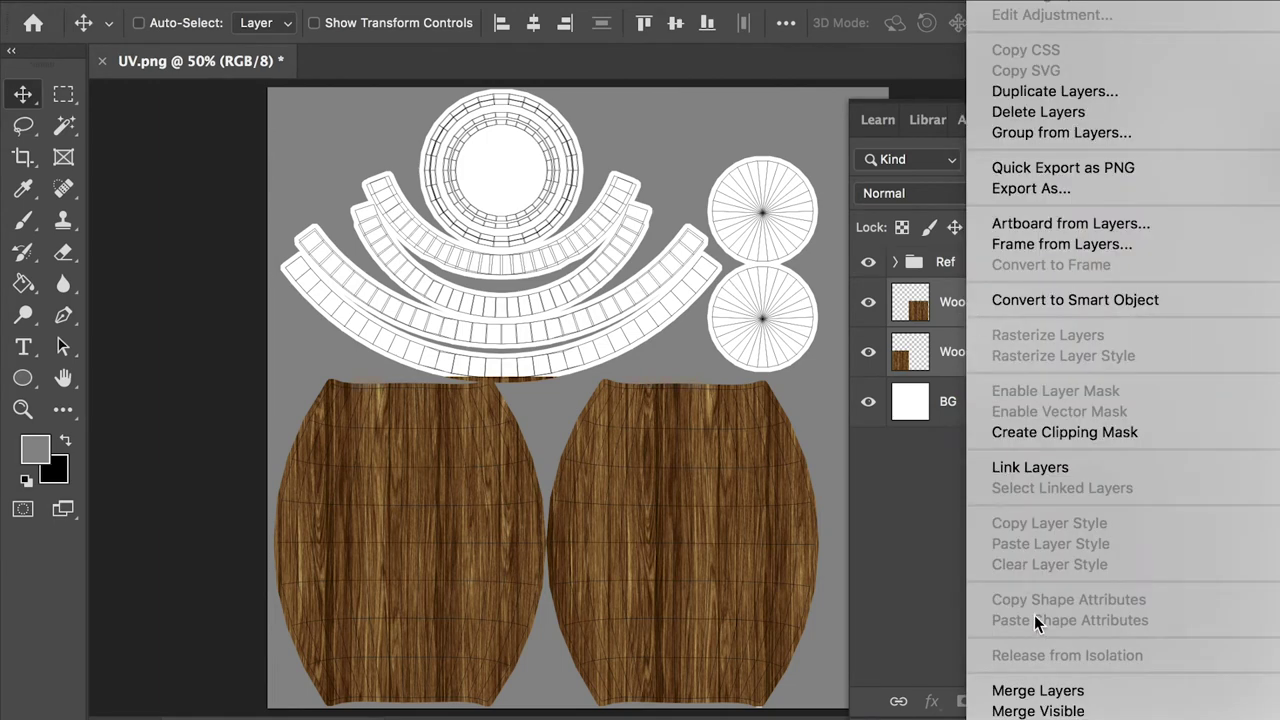
left_click(952, 298)
left_click(958, 314)
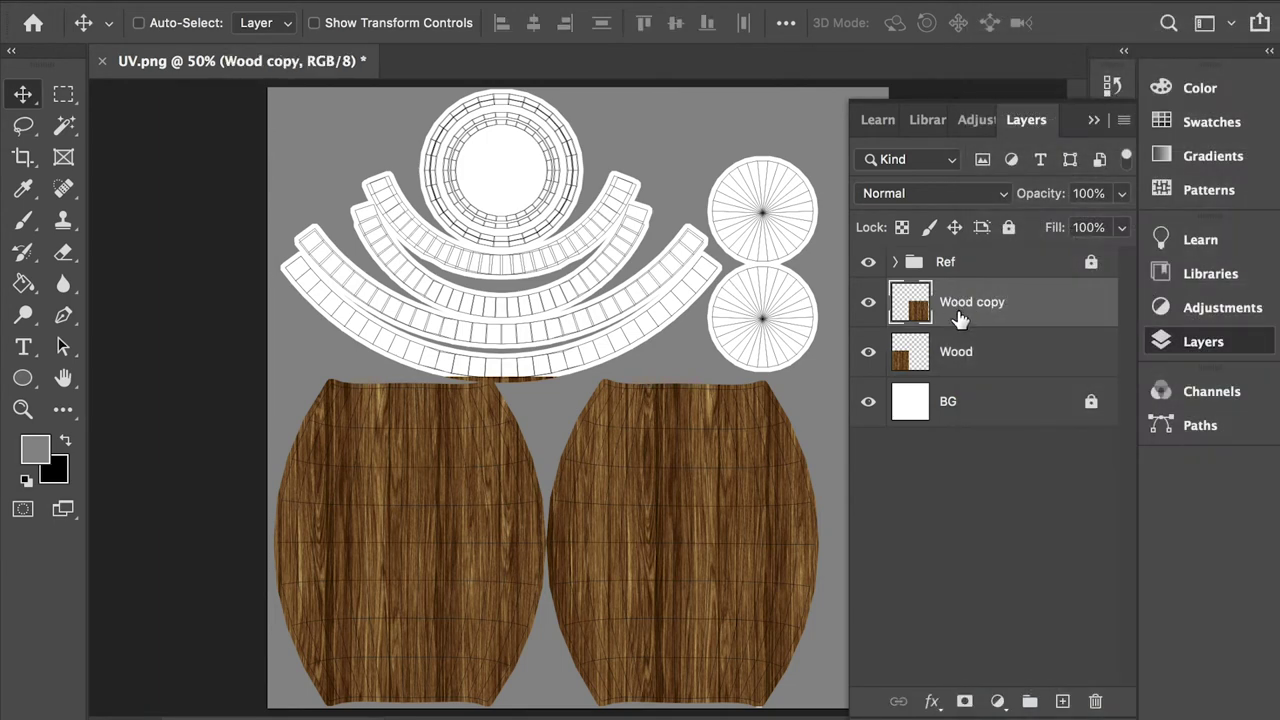
key("ctrl+e")
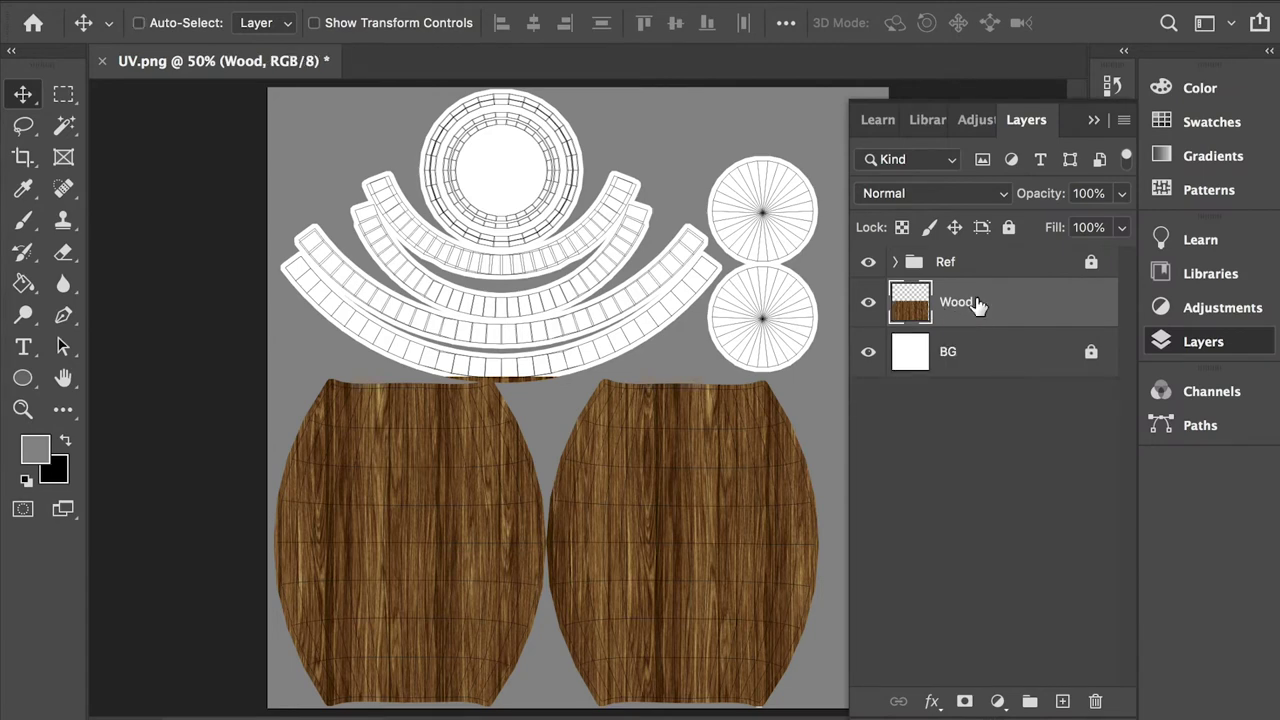
left_click(868, 302)
left_click(868, 302)
Lasso the wood overlapping the lowest curved ring strip above the body shells, delete it and clear the selection.
key("l")
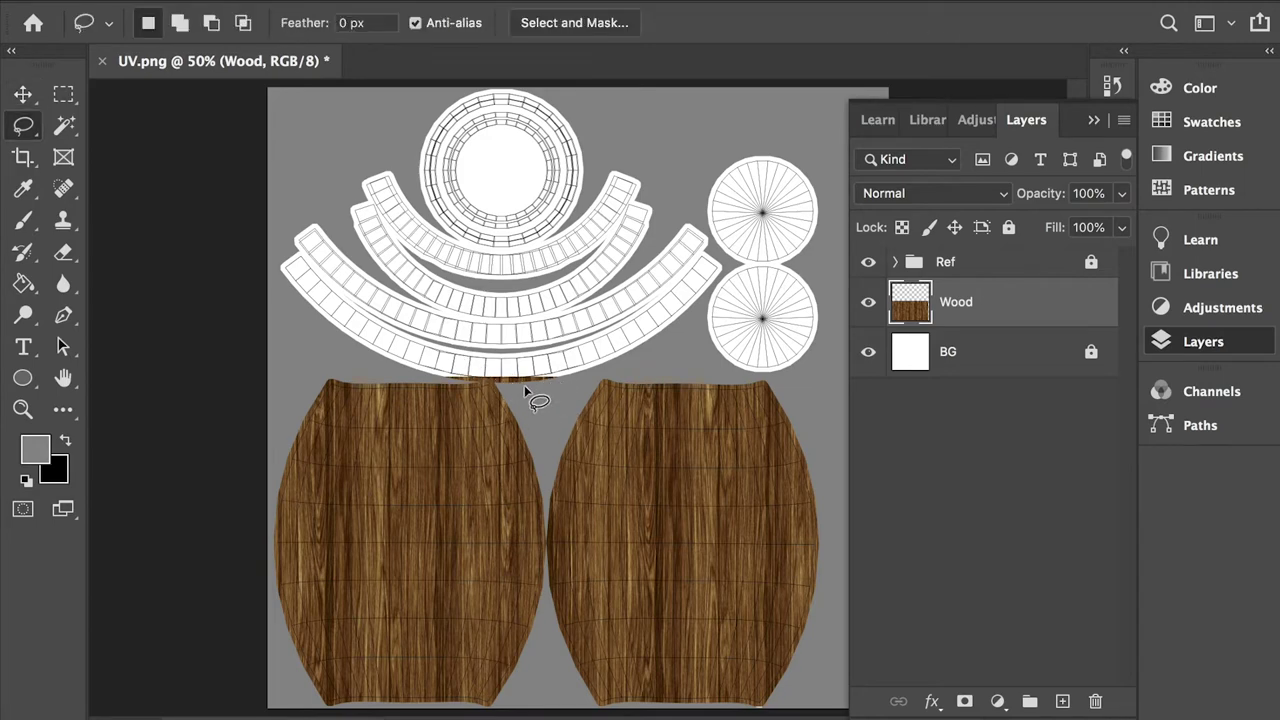
scroll(548, 362, "up", 1)
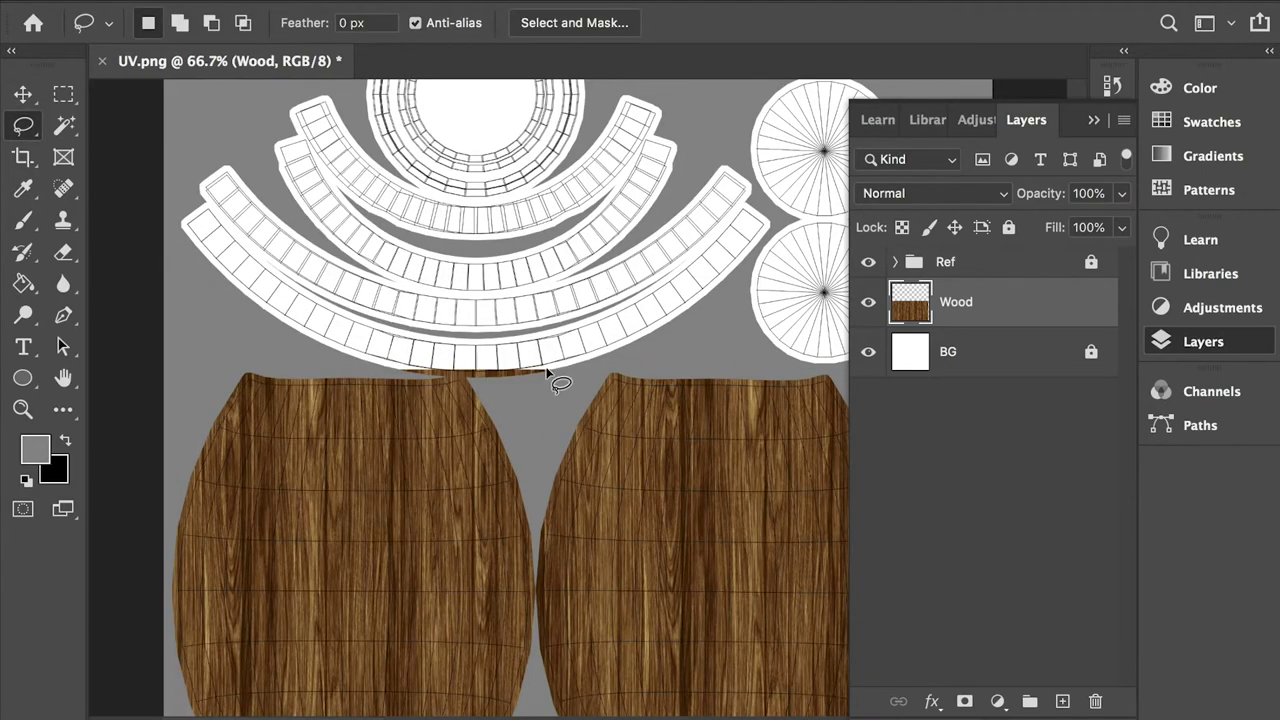
left_click_drag(481, 383, 460, 378)
key("d")
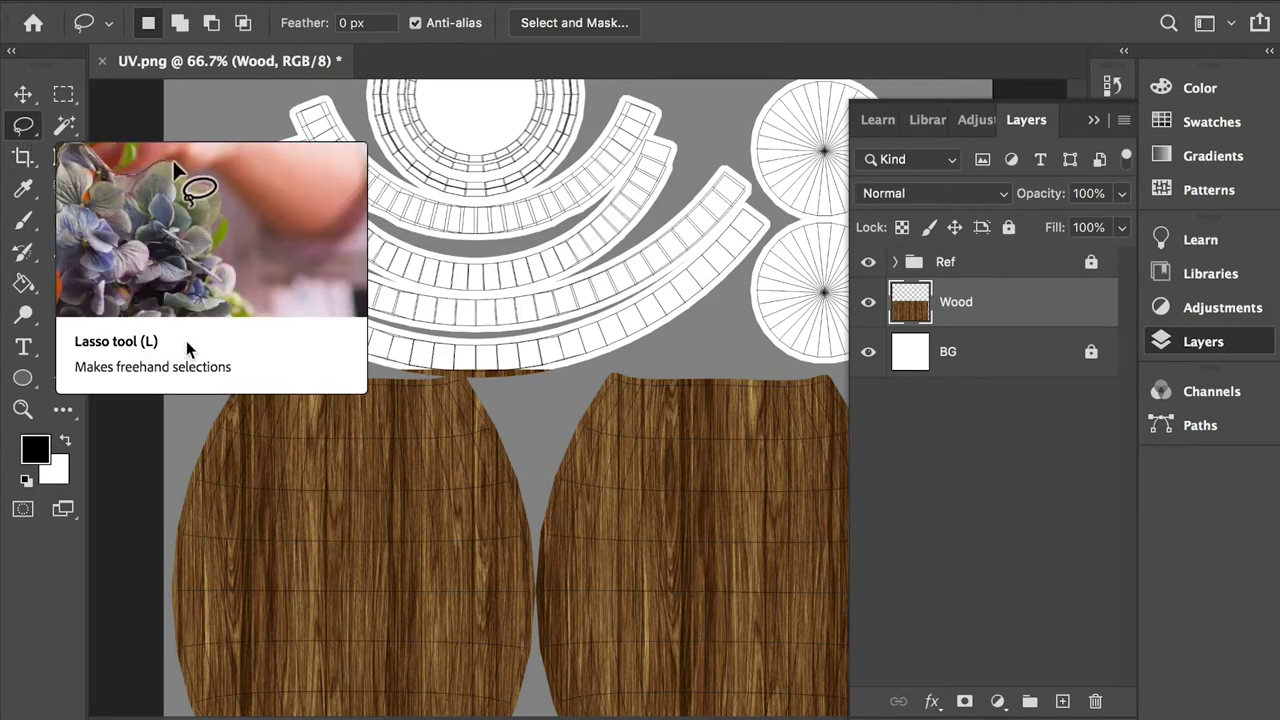
mouse_move(603, 346)
left_mouse_down()
mouse_move(526, 391)
mouse_move(432, 376)
mouse_move(365, 346)
mouse_move(536, 291)
mouse_move(634, 330)
left_mouse_up()
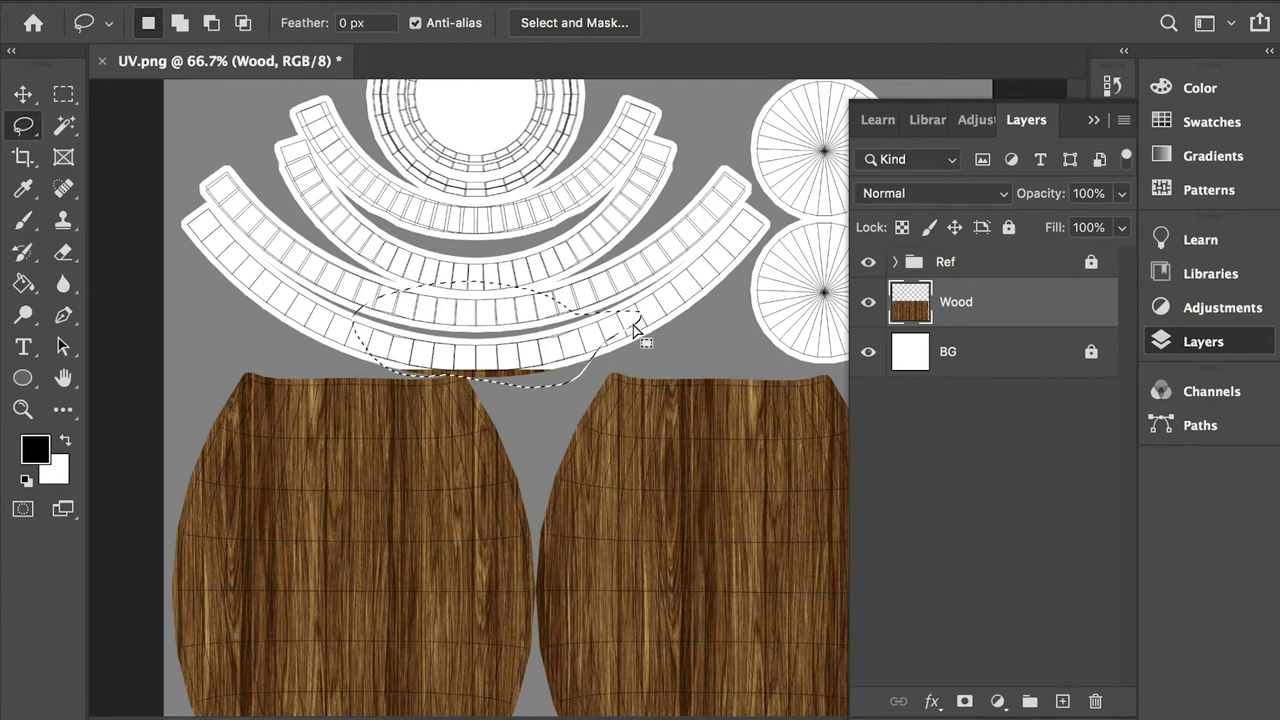
left_click(634, 330)
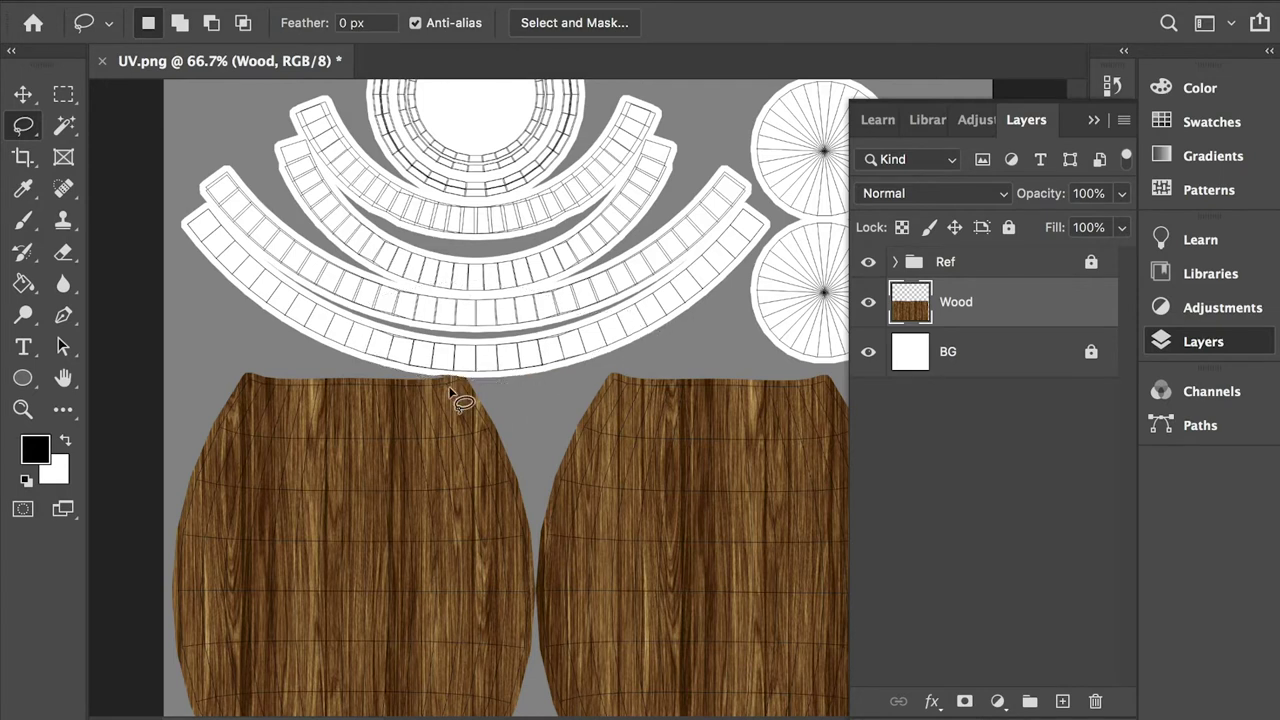
mouse_move(450, 373)
left_mouse_down()
mouse_move(434, 374)
mouse_move(494, 370)
mouse_move(528, 405)
left_mouse_up()
left_click_drag(596, 428, 482, 236)
left_click_drag(529, 277, 475, 525)
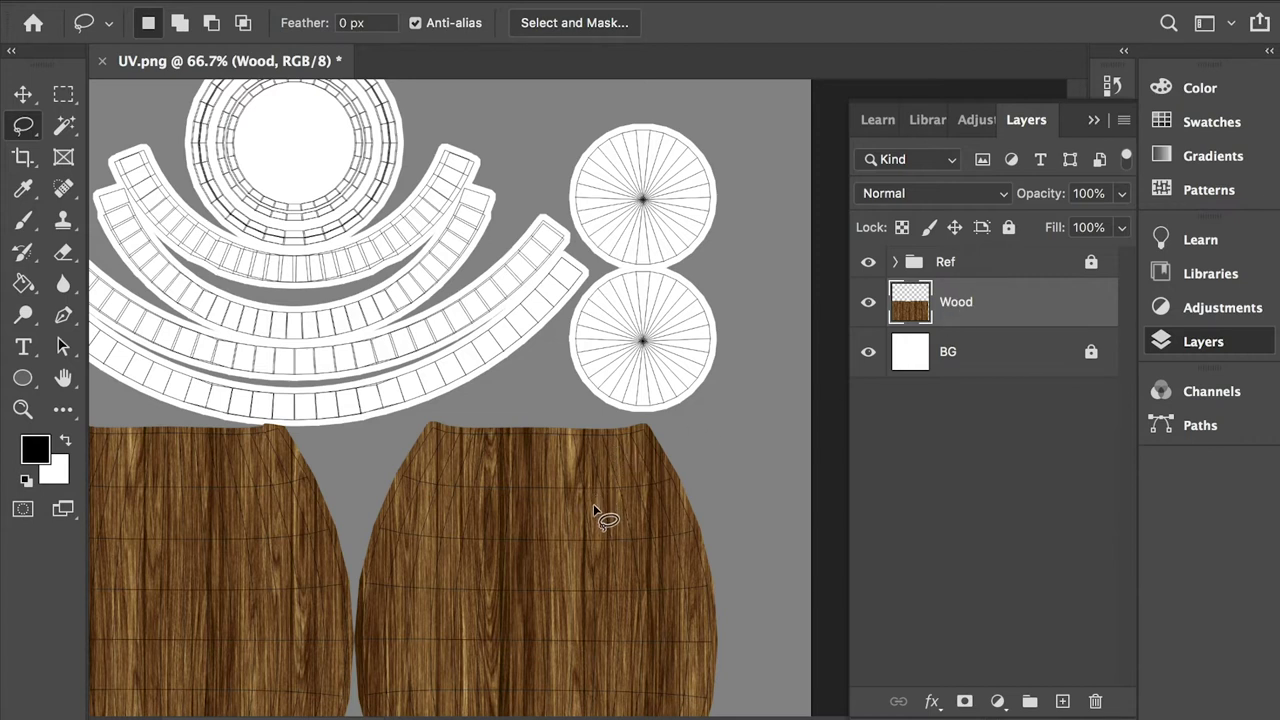
Duplicate the Wood layer upward so the copy covers the two round cap shells.
key("v")
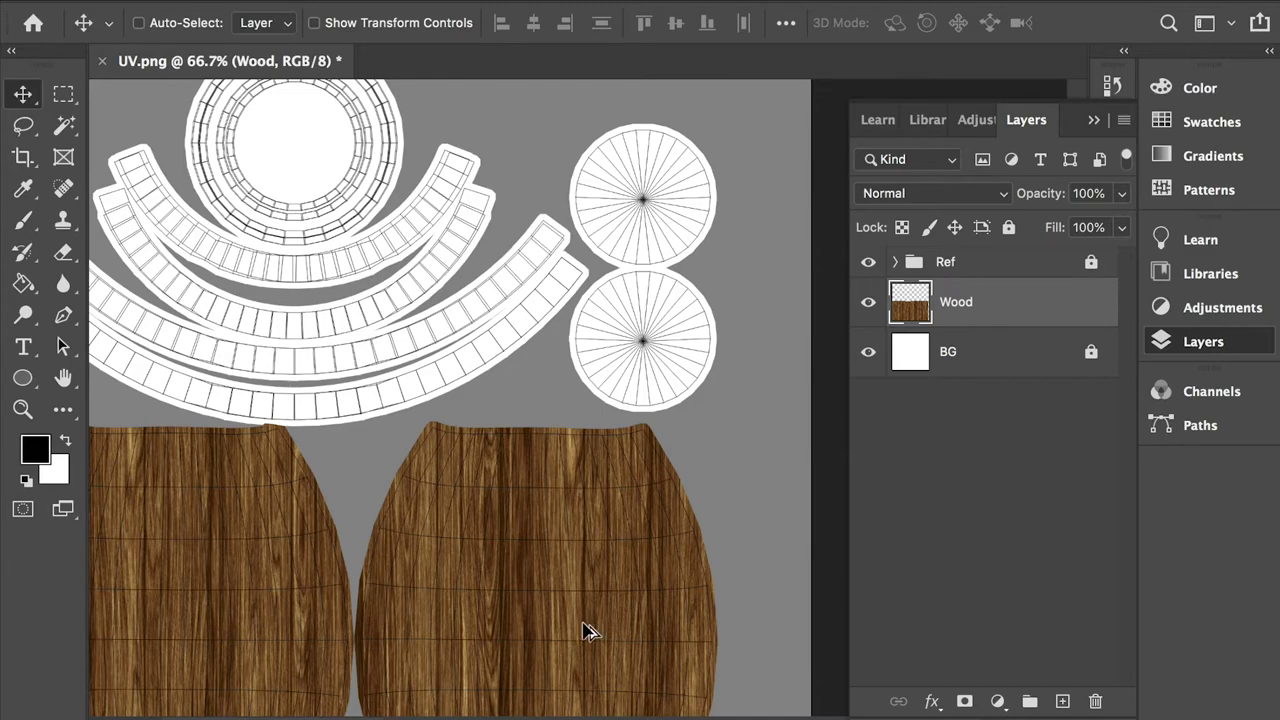
left_click_drag(580, 636, 639, 200)
mouse_move(645, 358)
left_mouse_down()
mouse_move(651, 289)
mouse_move(656, 361)
left_mouse_up()
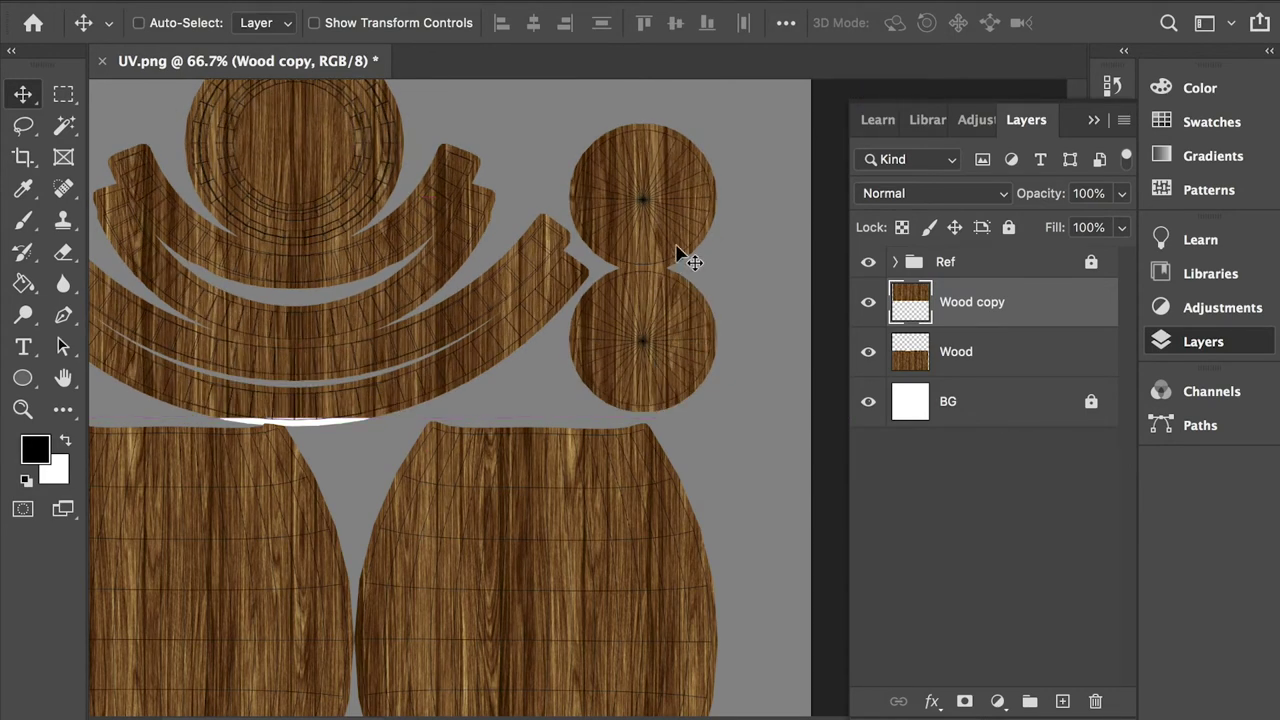
Lasso and delete the Wood copy areas over the ring strips and the large circle, keeping the two round caps covered, and deselect.
key("l")
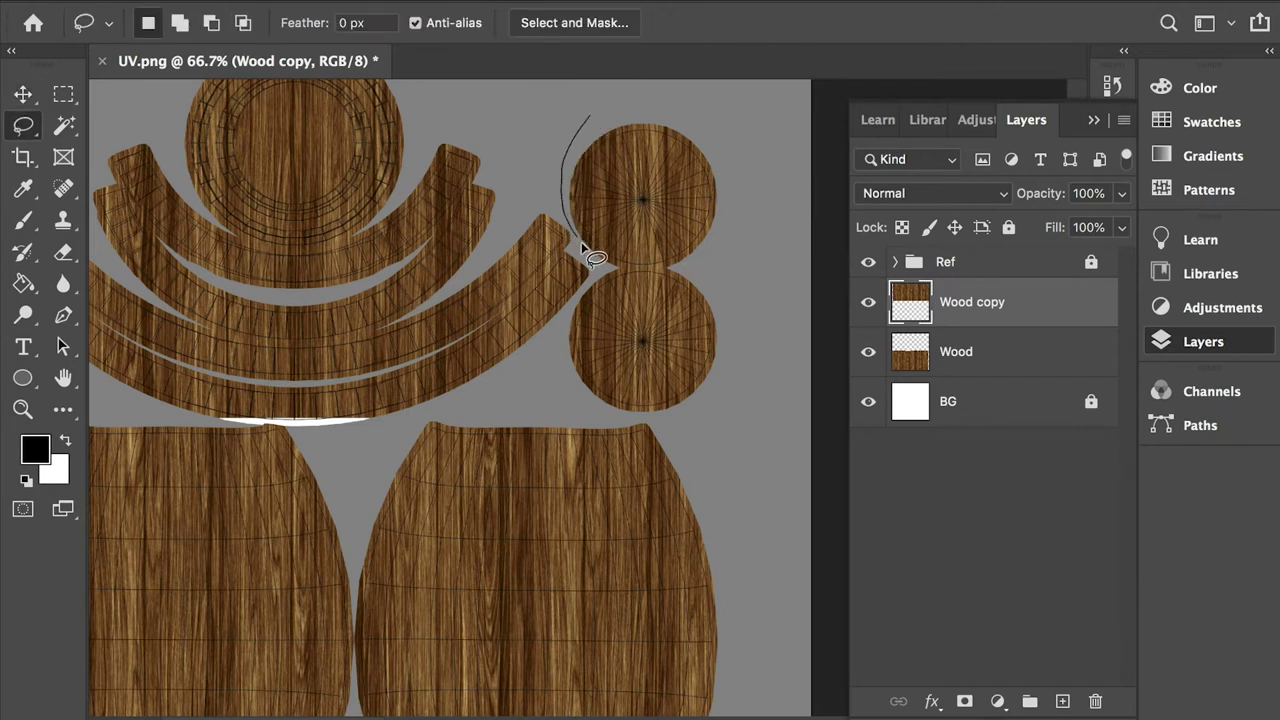
mouse_move(593, 298)
left_mouse_down()
mouse_move(543, 382)
mouse_move(460, 408)
mouse_move(259, 192)
mouse_move(496, 72)
left_mouse_up()
key("Delete")
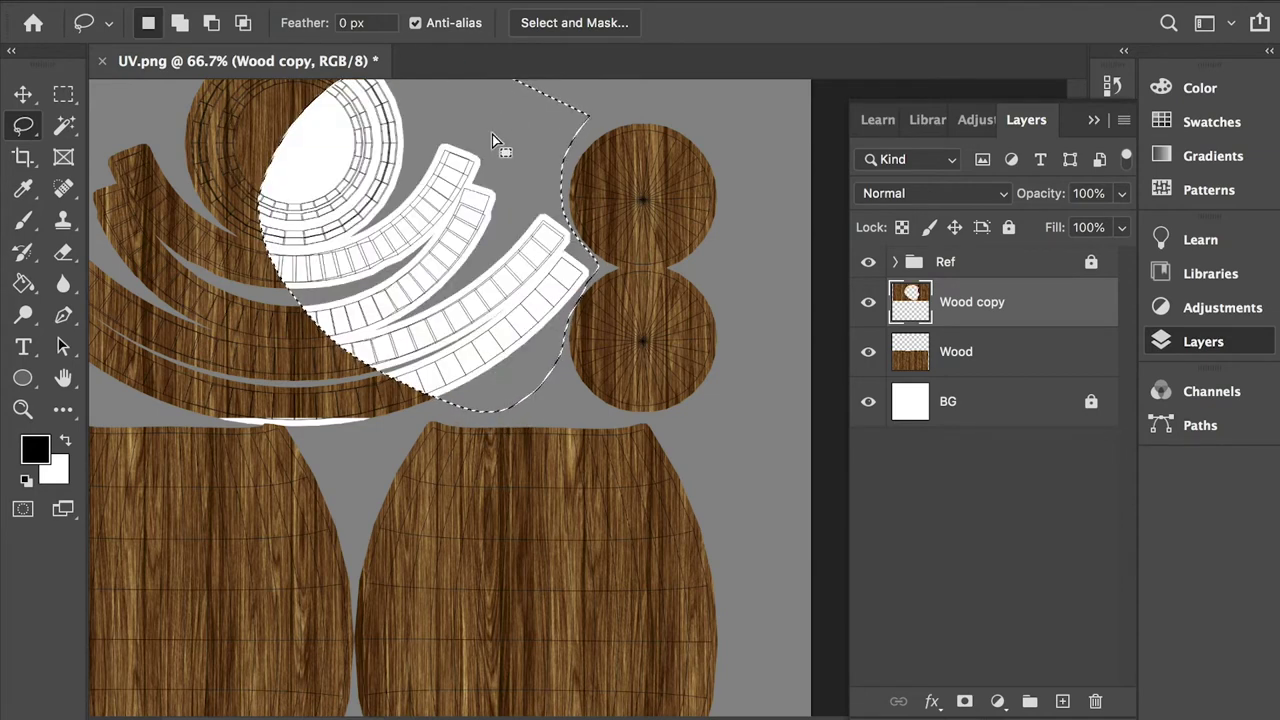
key("ctrl+minus")
mouse_move(680, 96)
left_mouse_down()
mouse_move(270, 488)
mouse_move(687, 79)
mouse_move(692, 98)
left_mouse_up()
key("Delete")
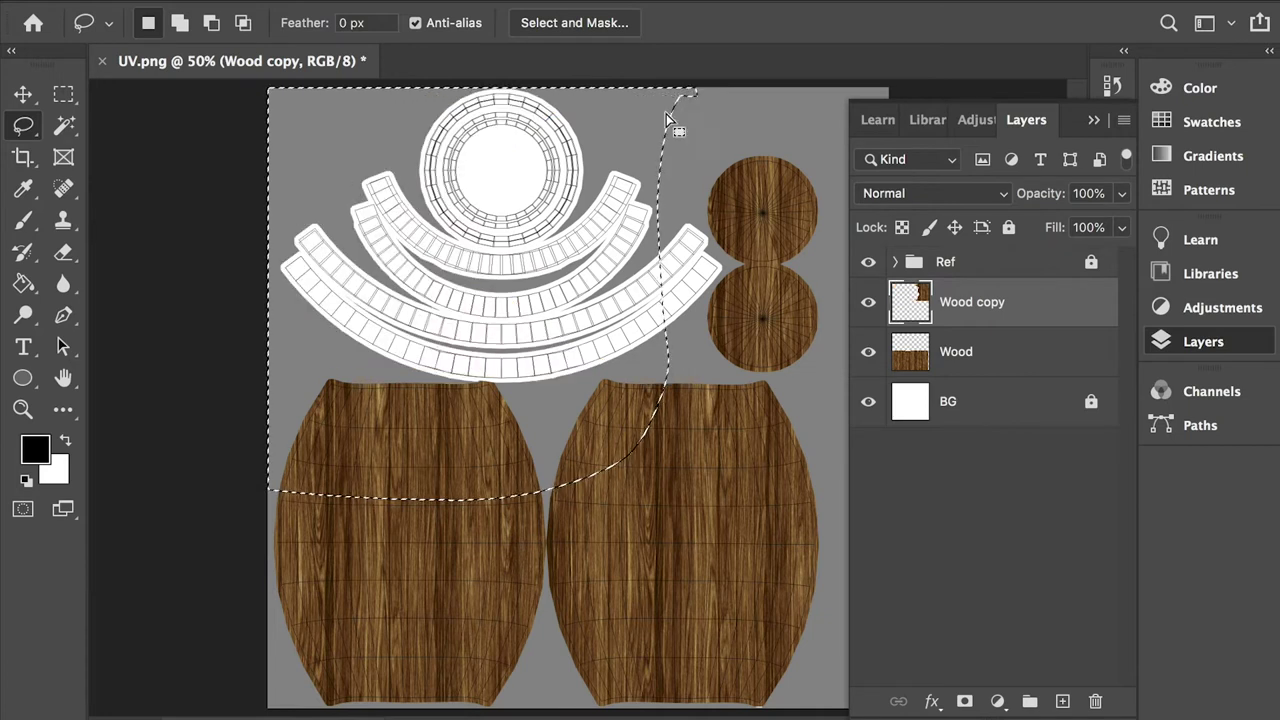
key("ctrl+d")
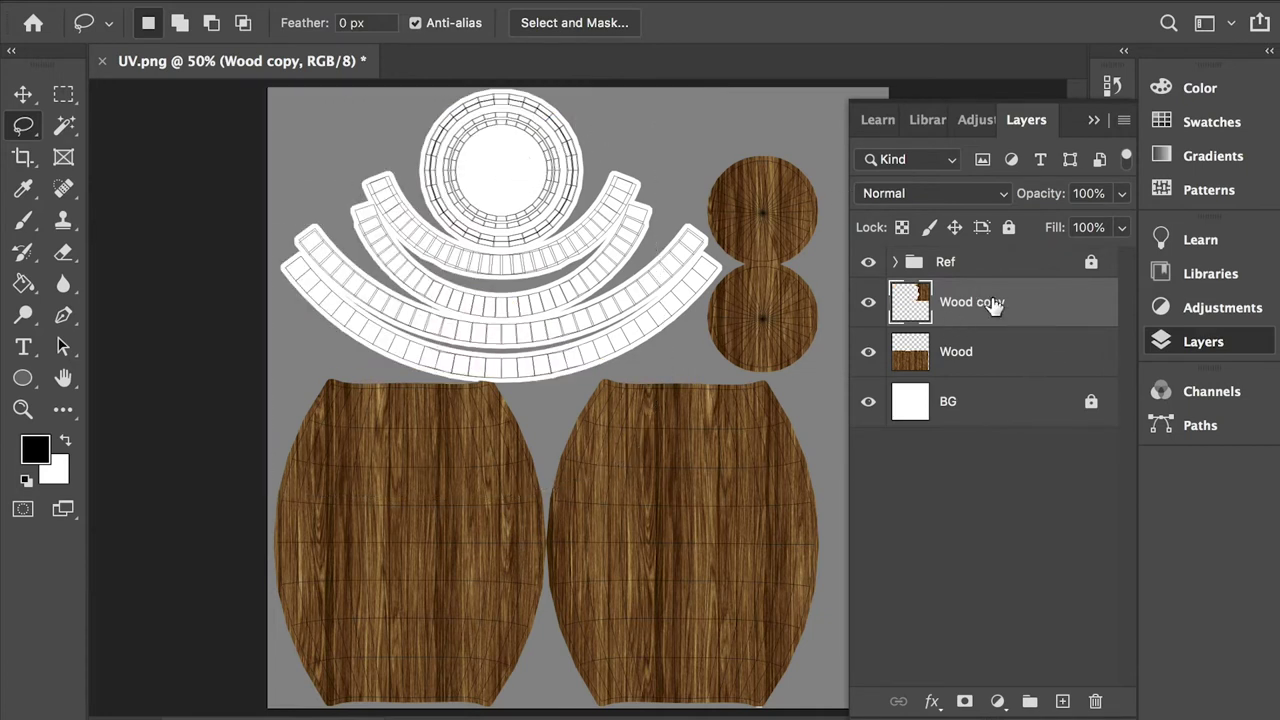
Merge Wood copy down into Wood, check the merged layer by toggling its visibility and leave it hidden.
key("ctrl+e")
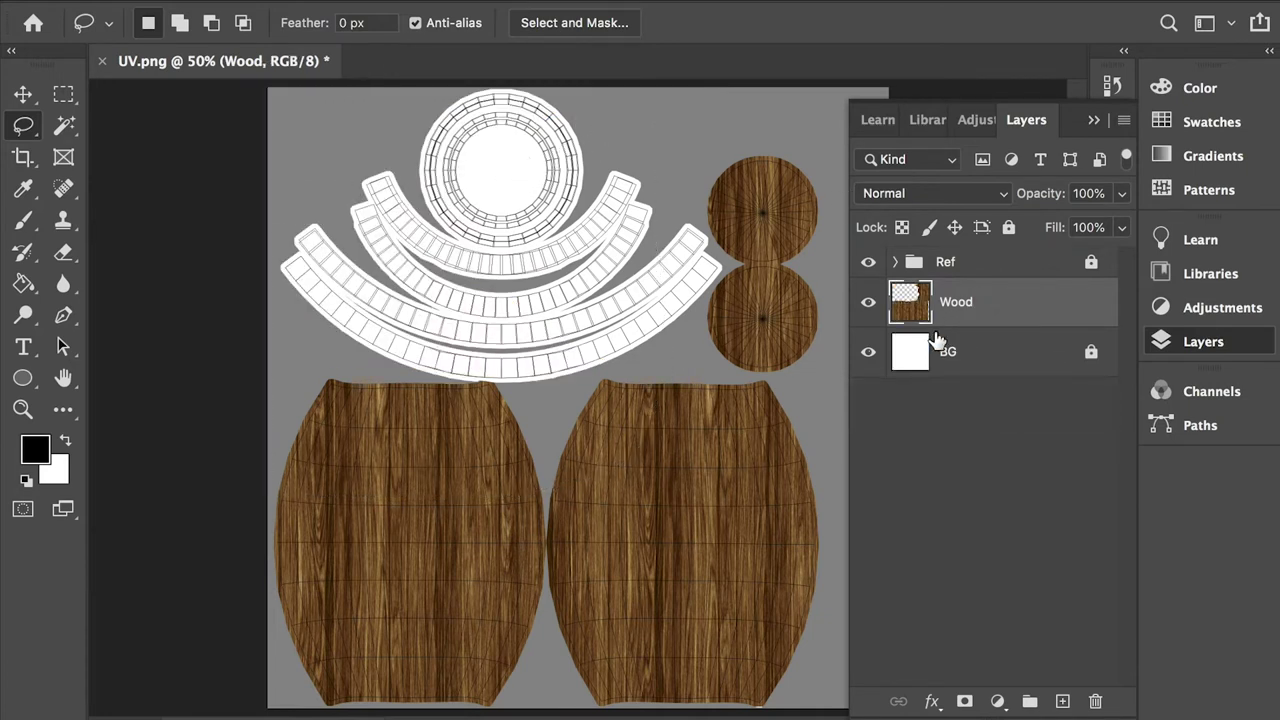
left_click(868, 302)
left_click(868, 302)
left_click(868, 302)
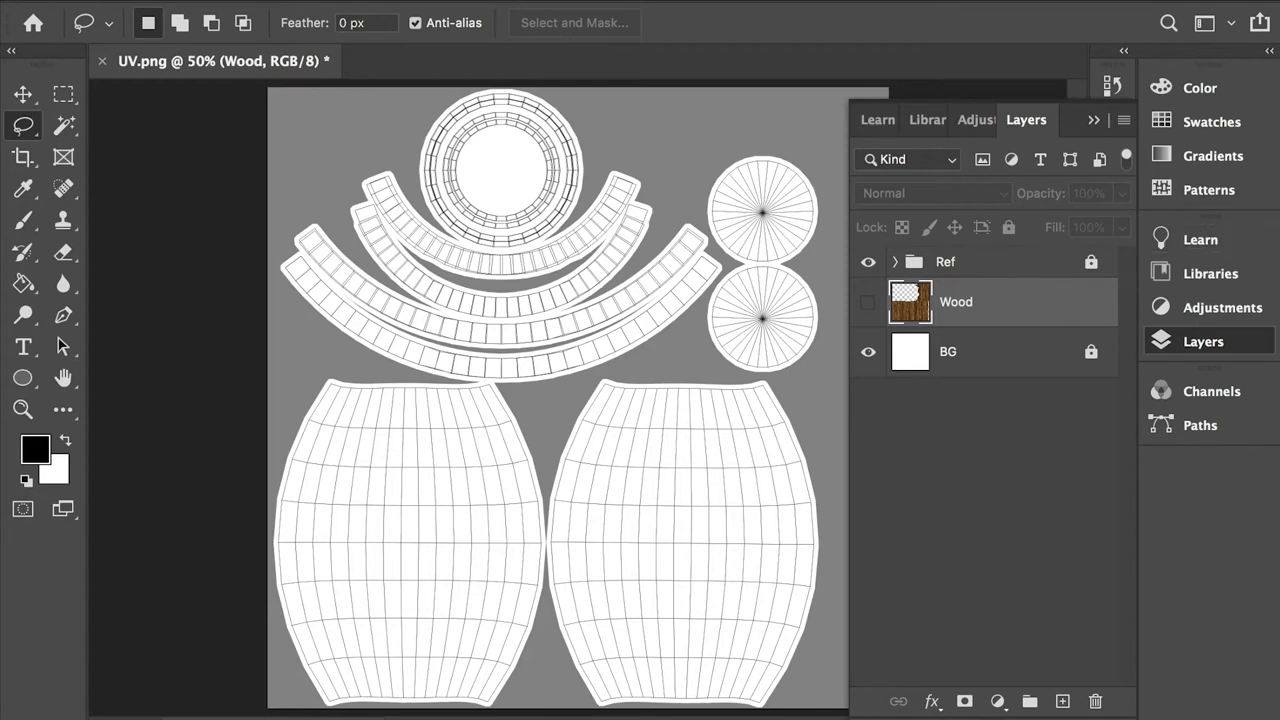
Switch to Finder and place Iron1.jpg from the 02Texture folder into the Photoshop document at 100% size, above the Wood layer.
key("super+Tab")
key("super+Tab")
key("super+Tab")
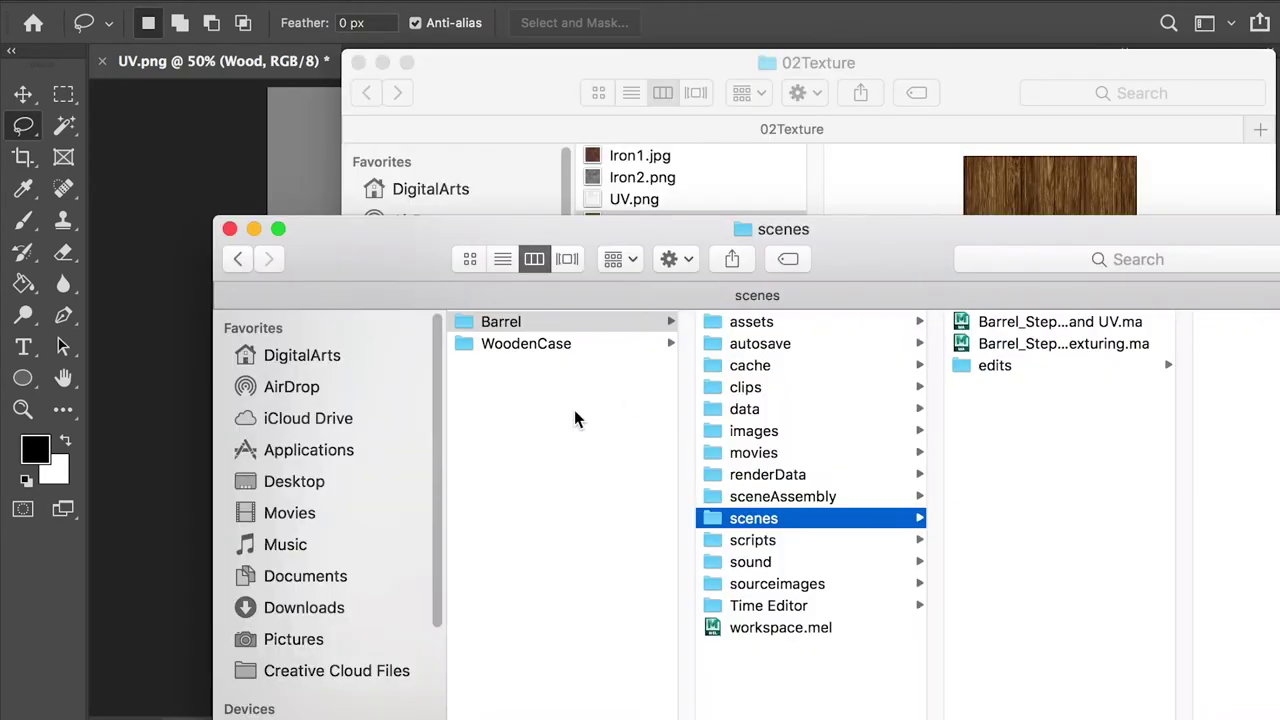
left_click(697, 64)
left_click(642, 160)
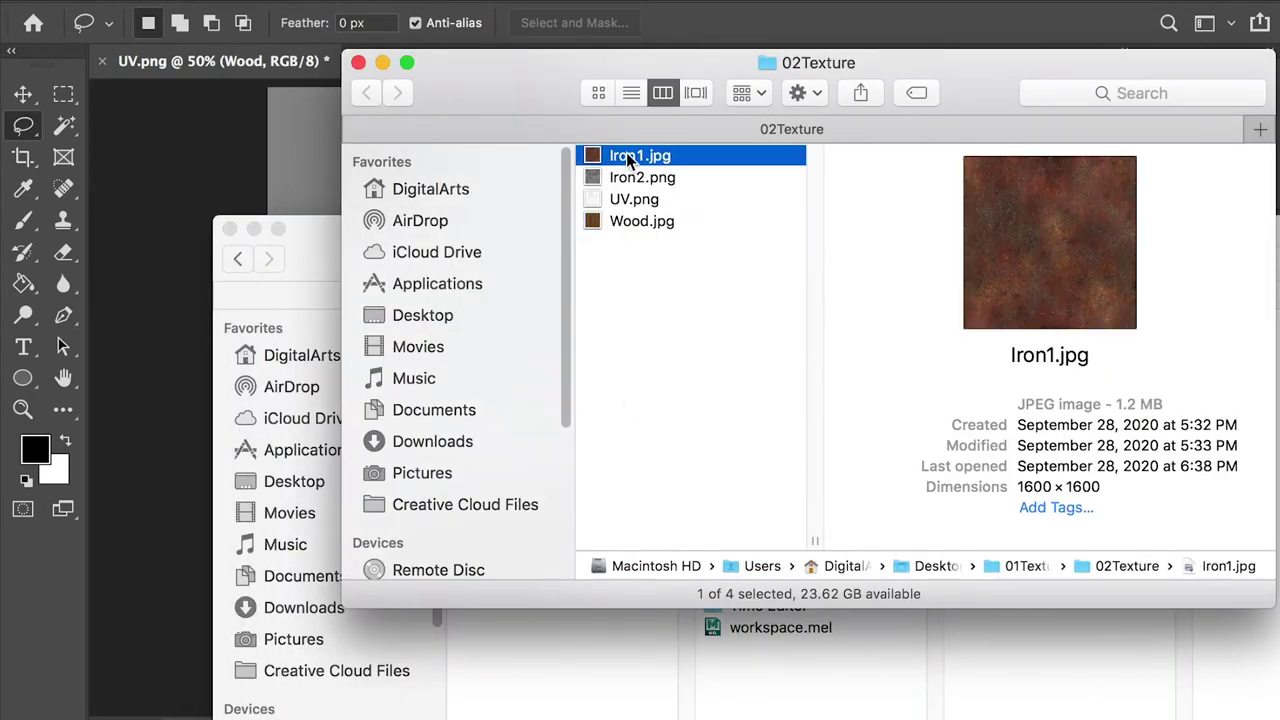
left_click_drag(621, 152, 317, 140)
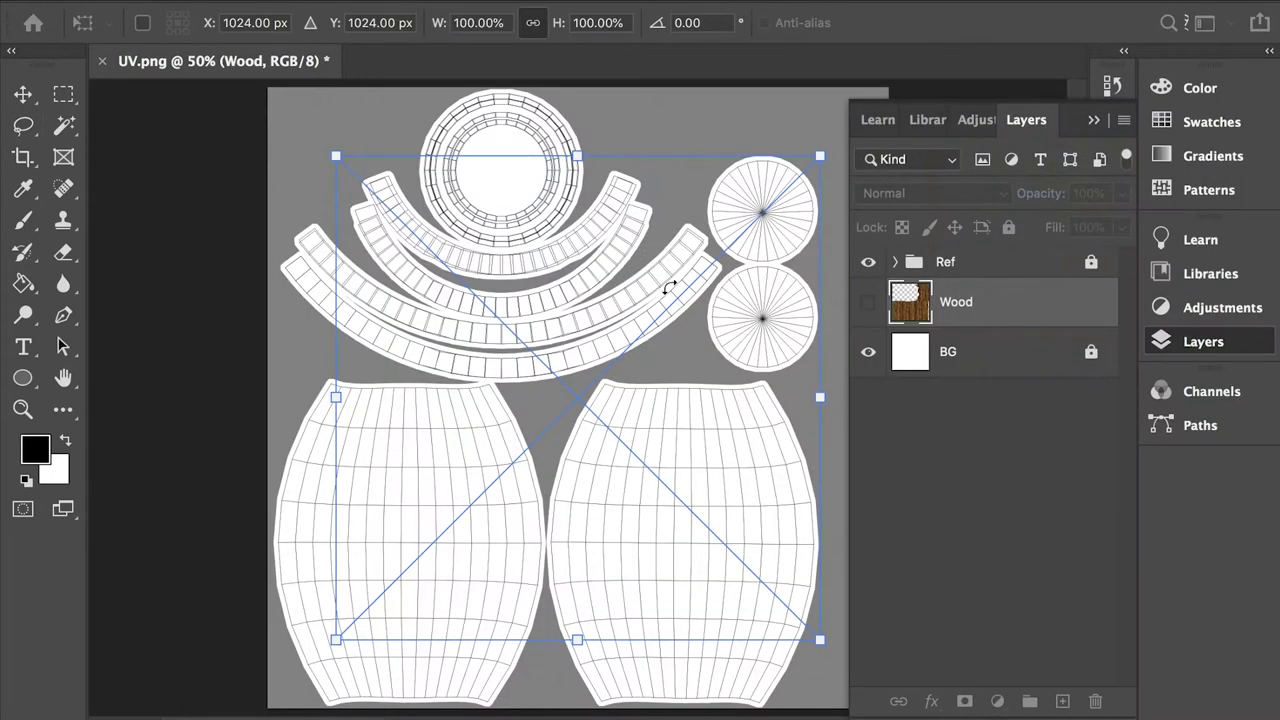
key("Return")
Move the Iron1 layer up and left to cover the large circle and all curved ring strips, and rasterize it.
key("l")
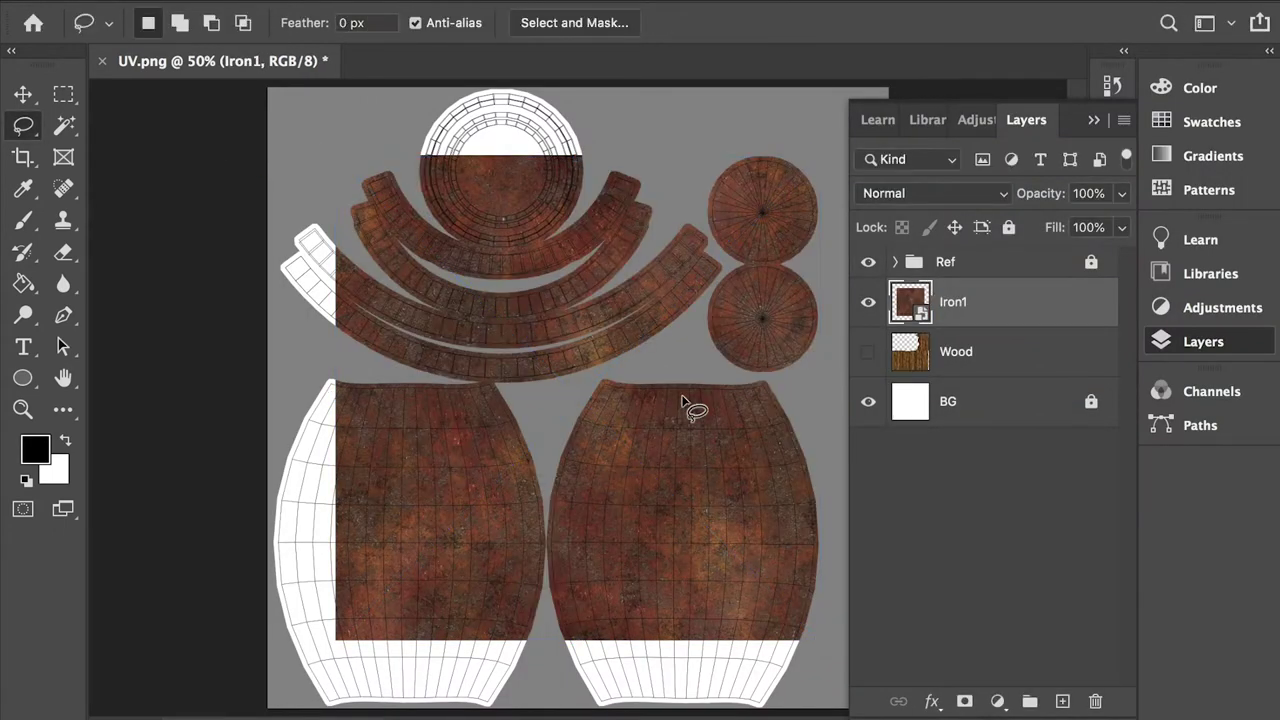
key("v")
mouse_move(623, 354)
left_mouse_down()
mouse_move(626, 366)
mouse_move(588, 309)
left_mouse_up()
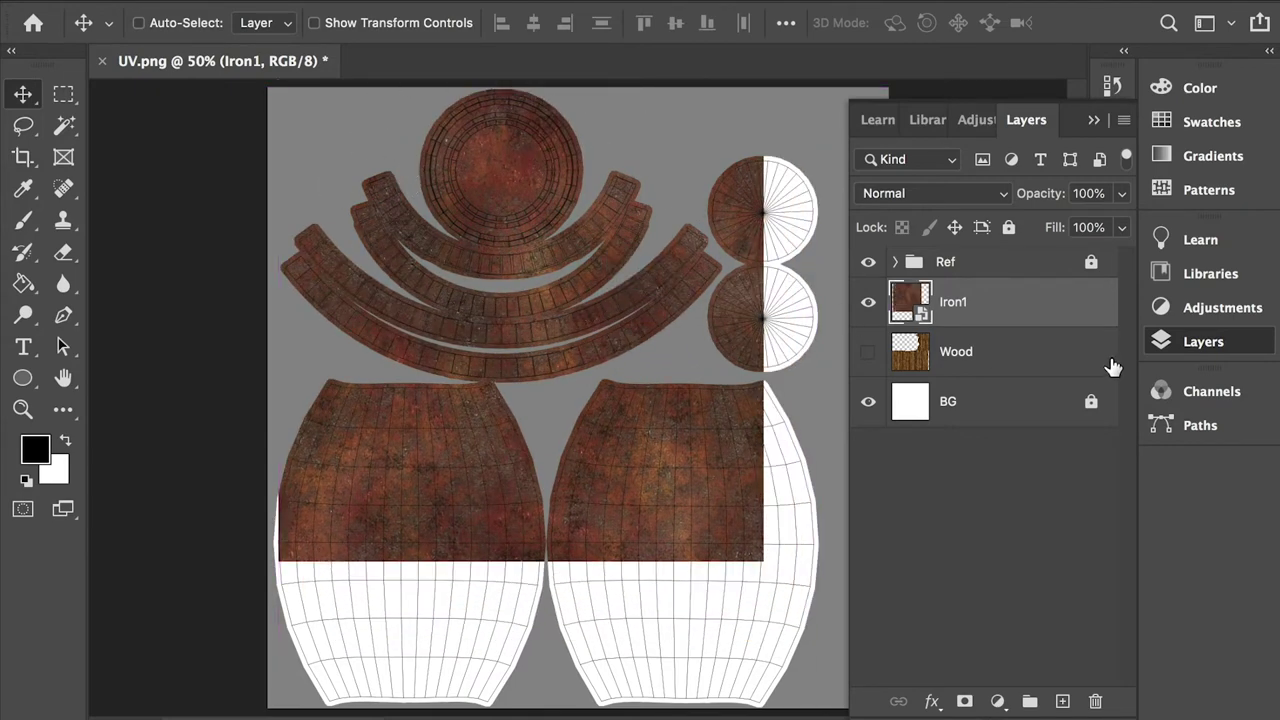
right_click(975, 299)
left_click(1040, 393)
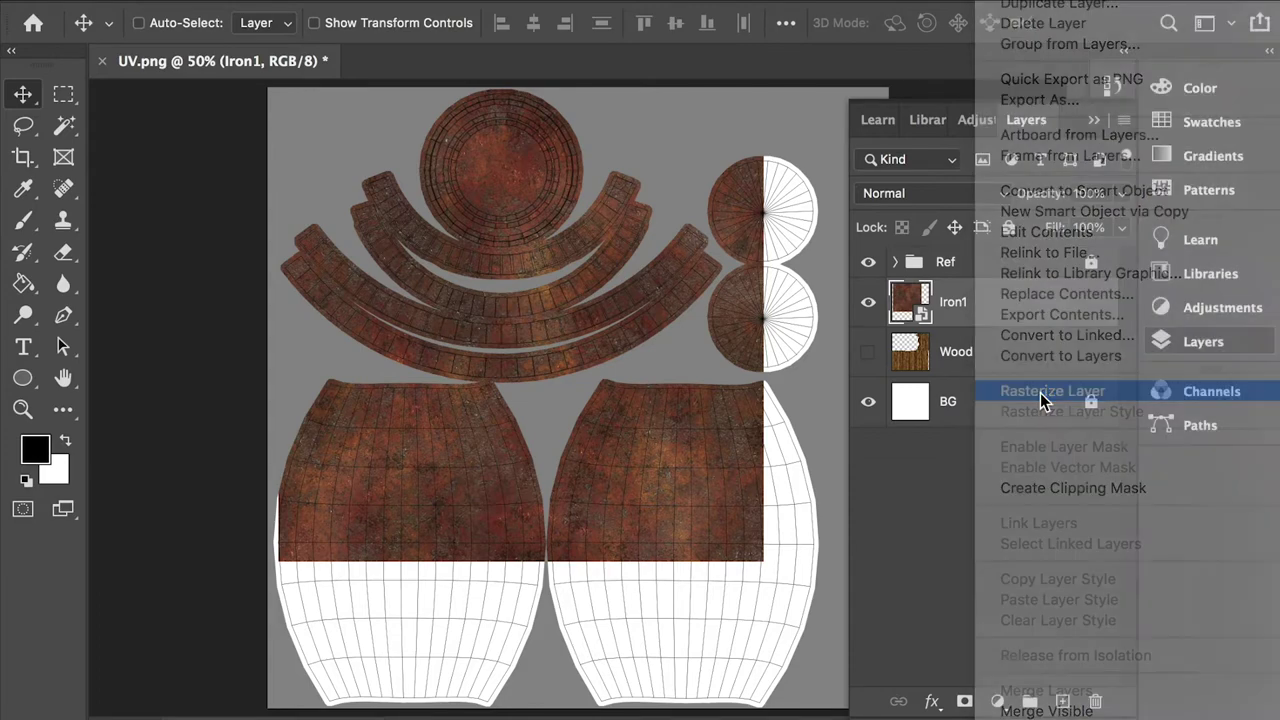
key("l")
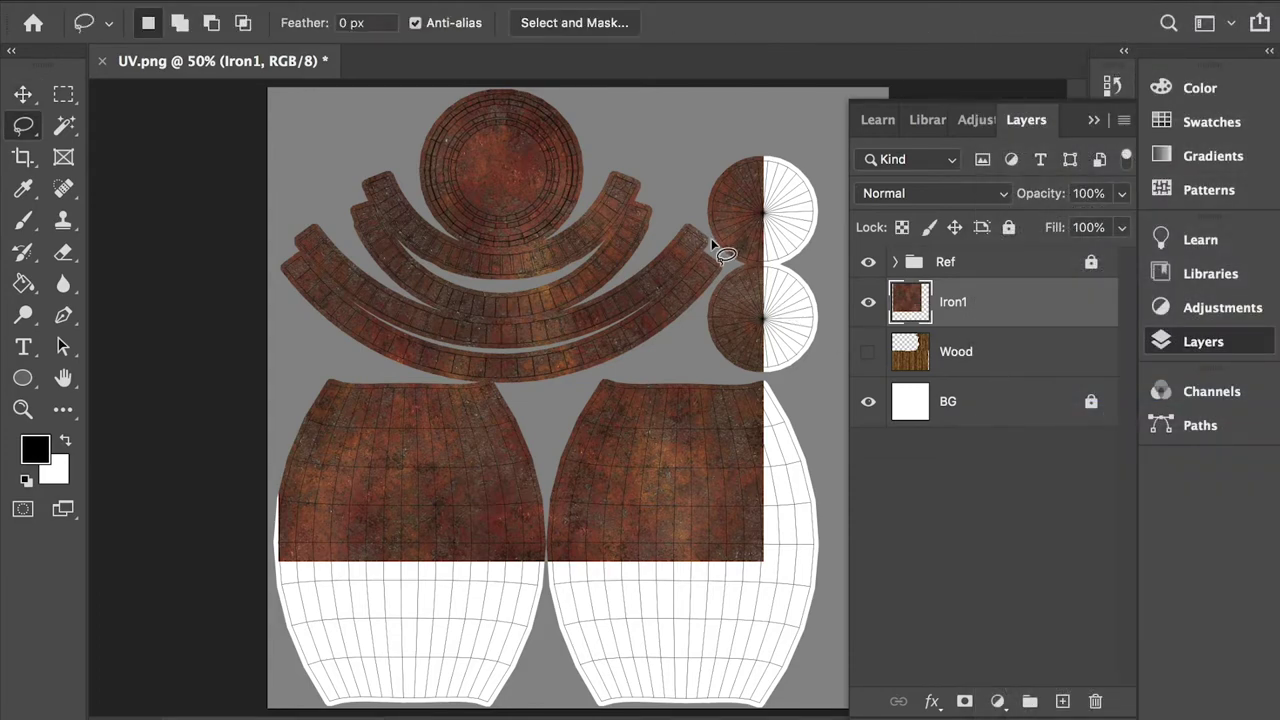
Lasso the area around the two round caps on the Iron1 layer and delete the rust texture there.
scroll(683, 207, "up", 1)
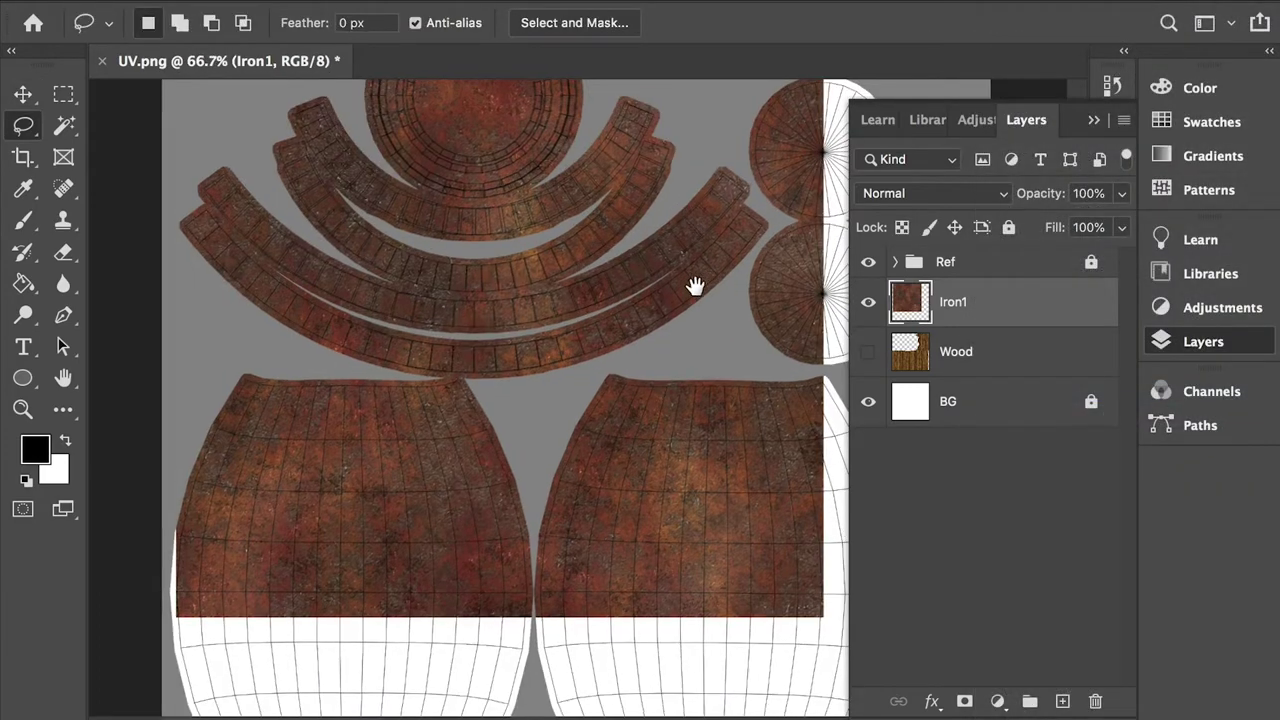
scroll(694, 286, "right", 4)
scroll(591, 194, "up", 2)
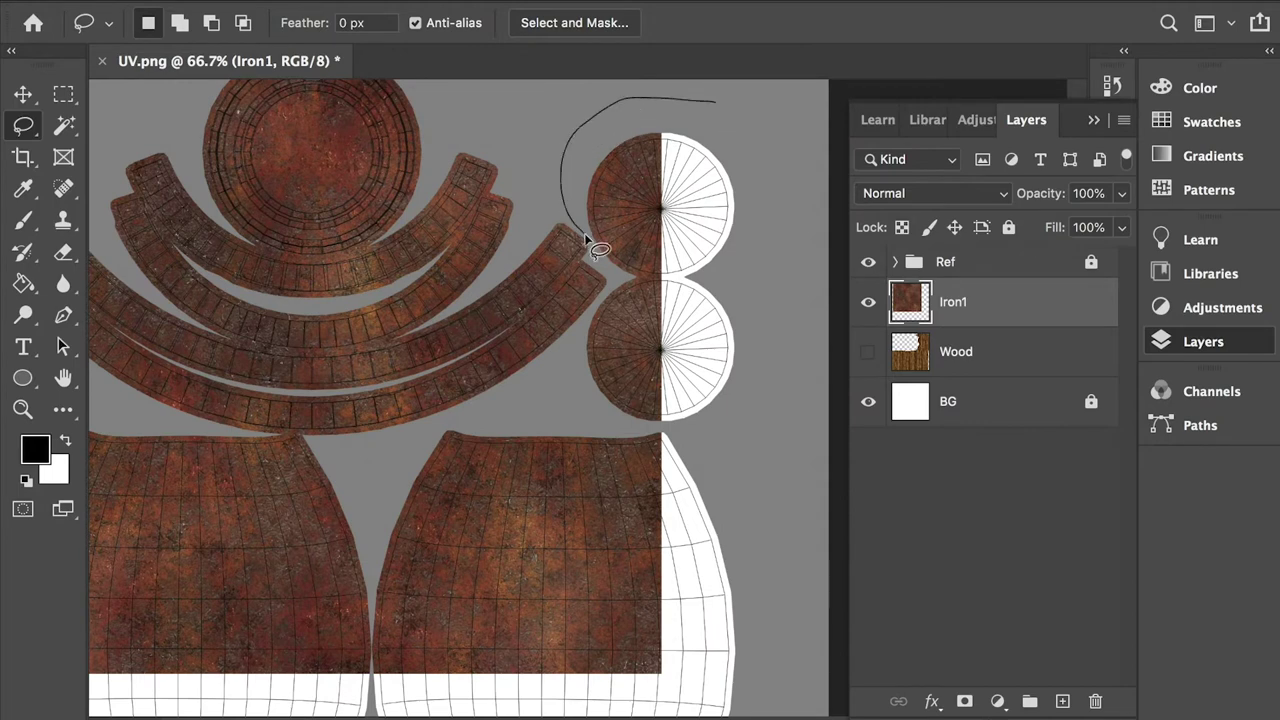
mouse_move(610, 290)
left_mouse_down()
mouse_move(572, 352)
mouse_move(566, 406)
mouse_move(936, 406)
mouse_move(791, 83)
left_mouse_up()
key("Delete")
scroll(650, 300, "down", 4)
scroll(650, 300, "left", 5)
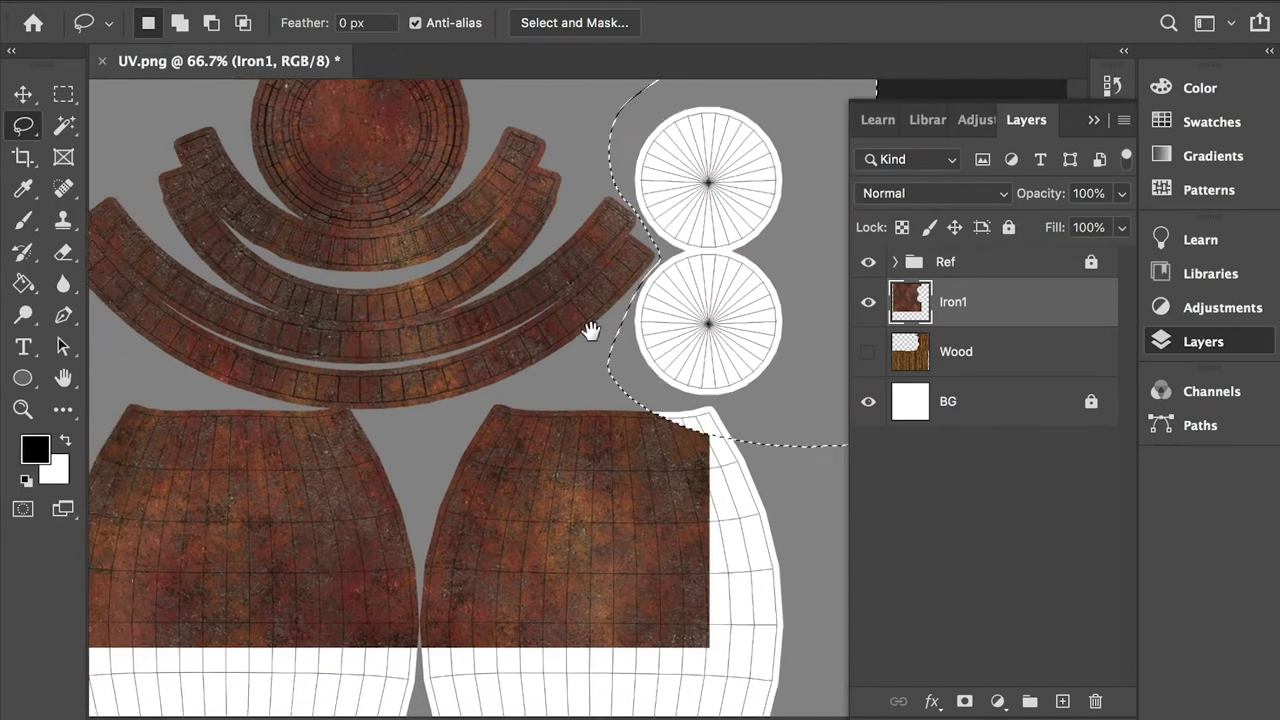
Lasso and delete the Iron1 texture over both barrel body panels, keeping the ring strips and large circle covered, and deselect.
left_click_drag(704, 270, 598, 314)
mouse_move(519, 513)
left_mouse_down()
mouse_move(996, 665)
mouse_move(930, 305)
left_mouse_up()
mouse_move(617, 342)
left_mouse_down()
mouse_move(425, 322)
mouse_move(96, 318)
mouse_move(976, 630)
mouse_move(620, 340)
left_mouse_up()
key("Delete")
key("ctrl+d")
key("ctrl+minus")
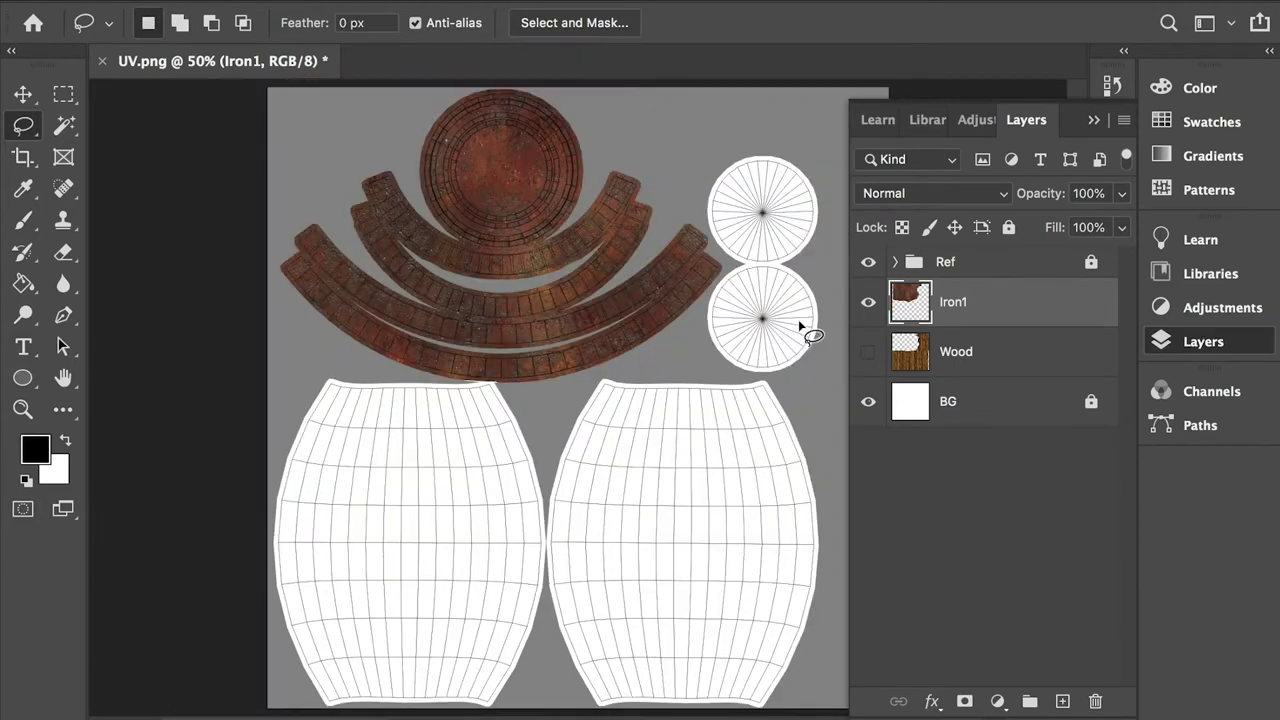
Check the trimmed Iron1 layer by toggling its visibility, and show the Wood layer.
left_click(871, 304)
left_click(871, 304)
left_click(871, 304)
left_click(871, 304)
left_click(868, 353)
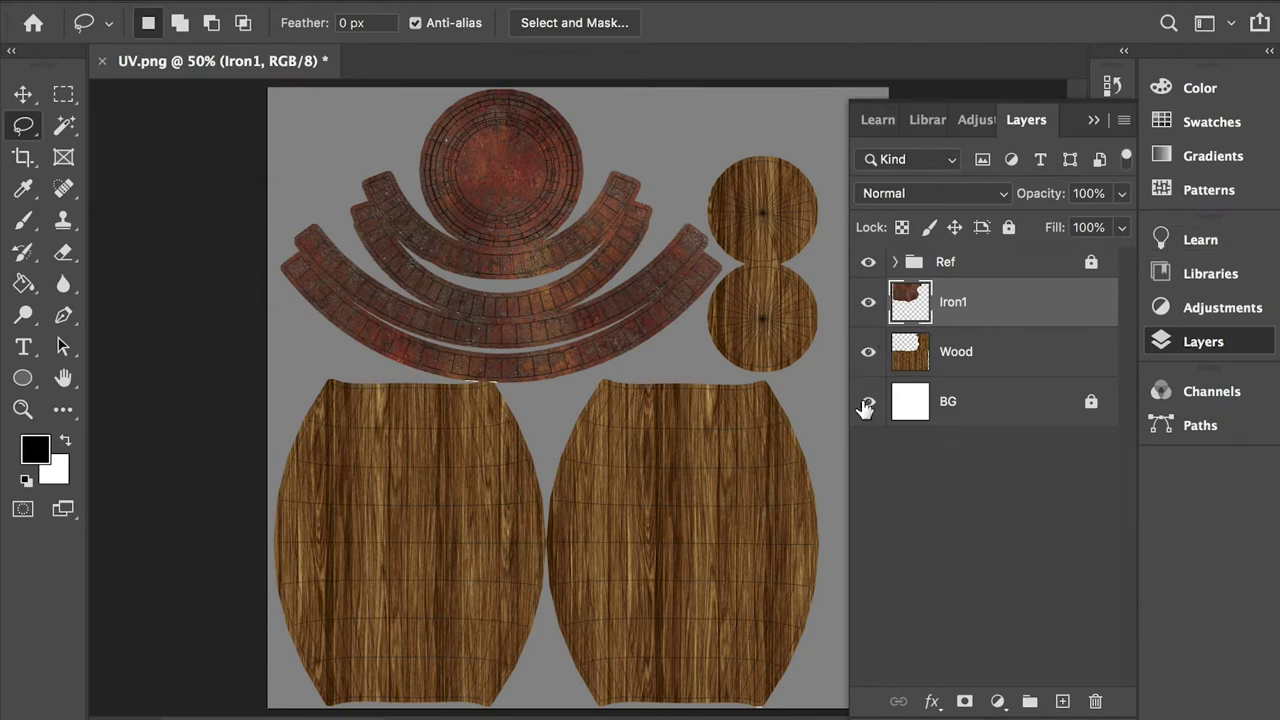
Switch to Finder and place Iron2.png from the 02Texture folder into the Photoshop document at 100% size, above the Iron1 layer.
key("super+Tab")
key("super+Tab")
key("super+Tab")
key("super+Tab")
key("super+Tab")
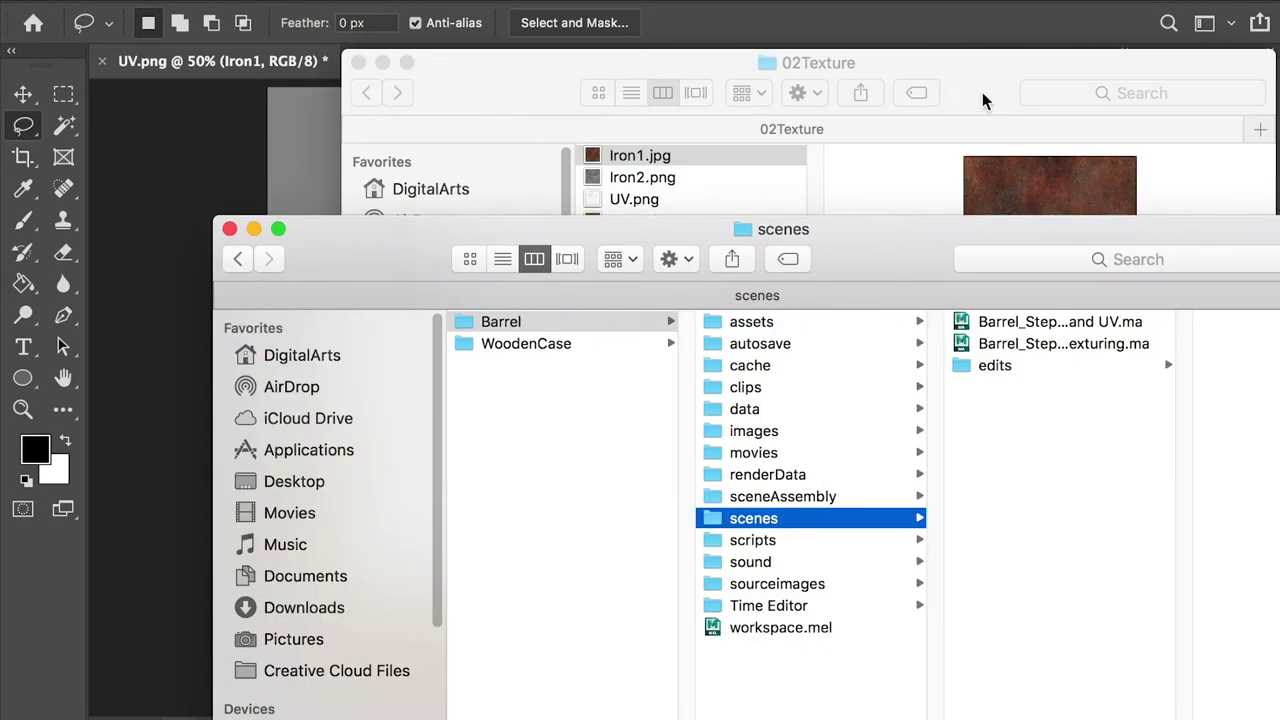
left_click(916, 92)
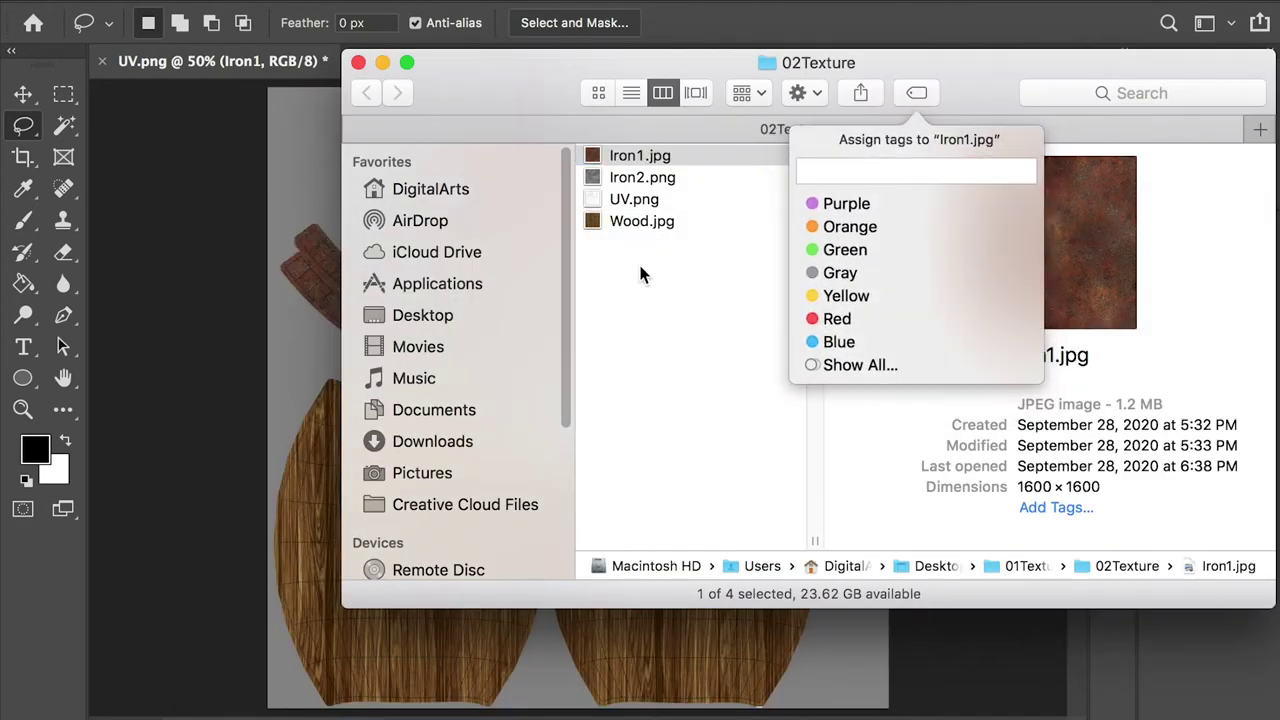
left_click(640, 274)
left_click(635, 180)
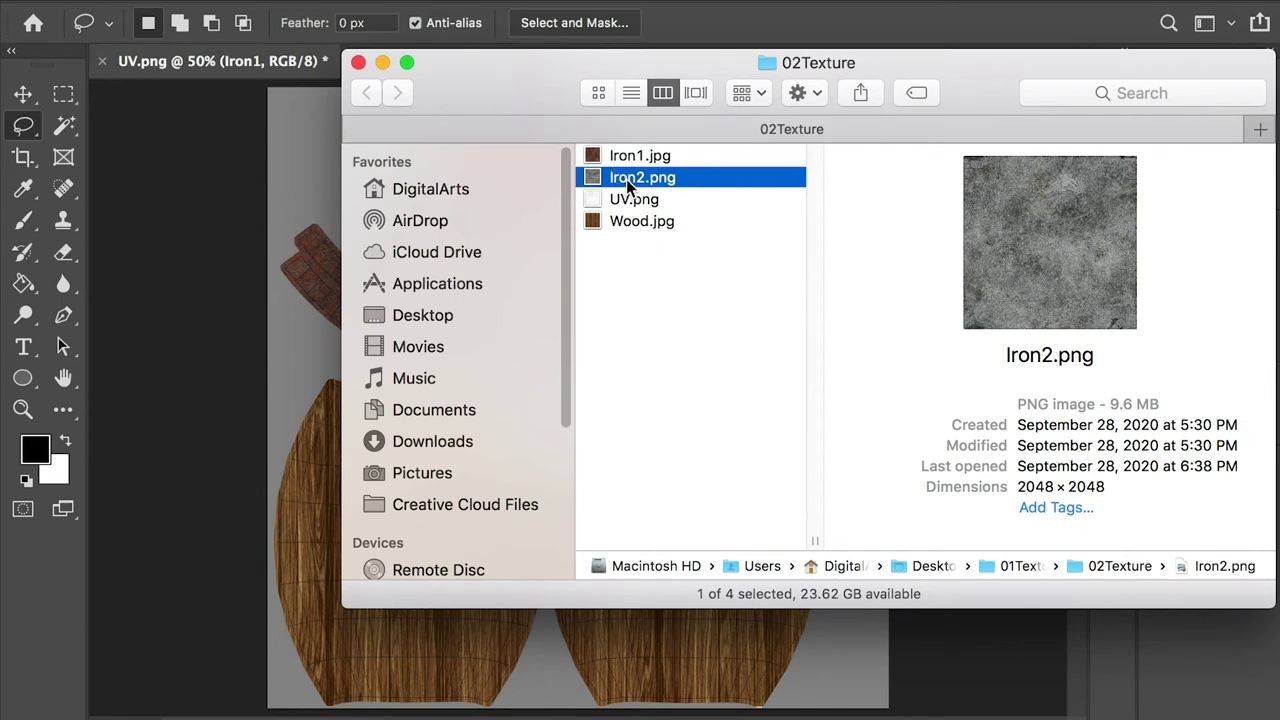
left_click_drag(632, 180, 450, 288)
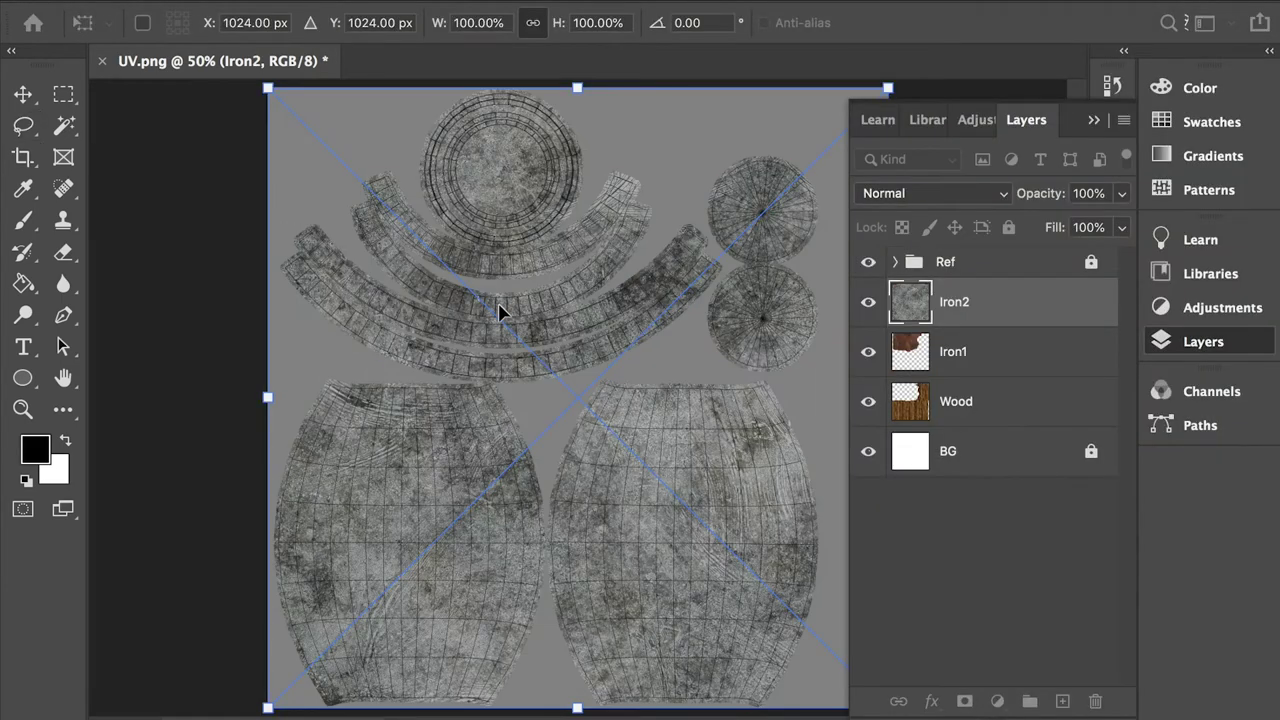
key("Return")
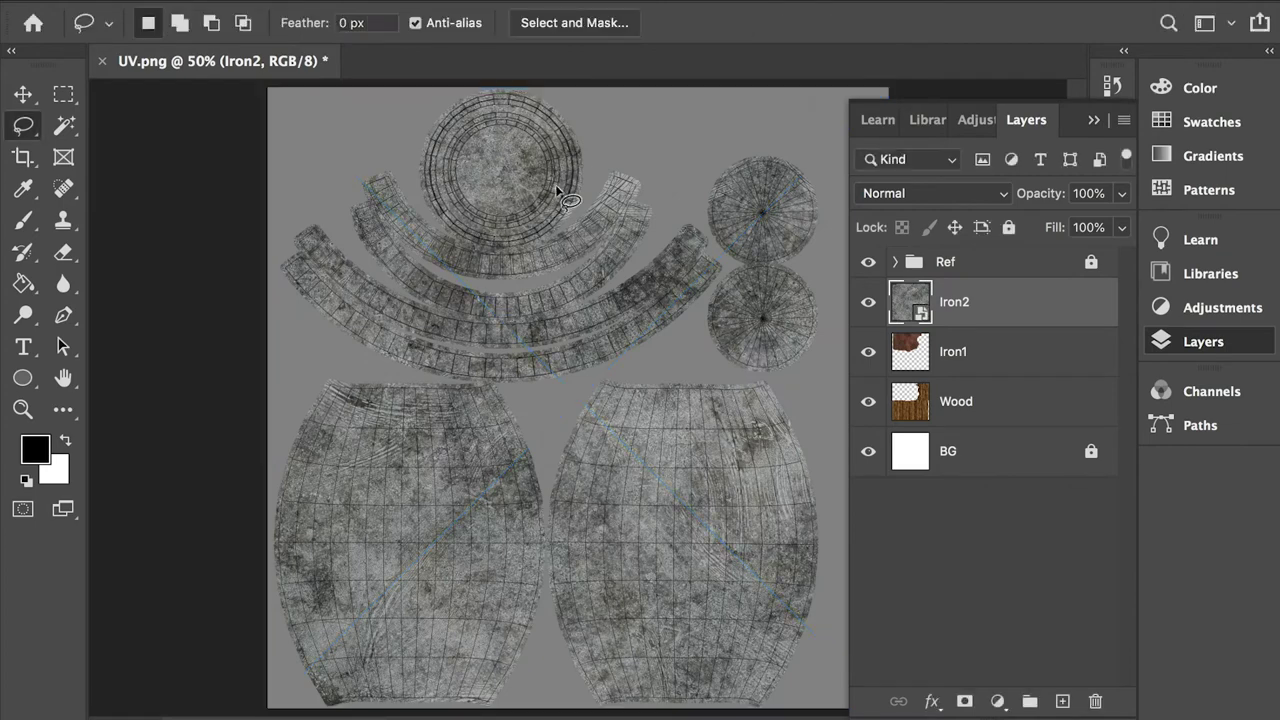
Rasterize the Iron2 layer and set its blend mode to Overlay.
left_click(869, 305)
right_click(969, 303)
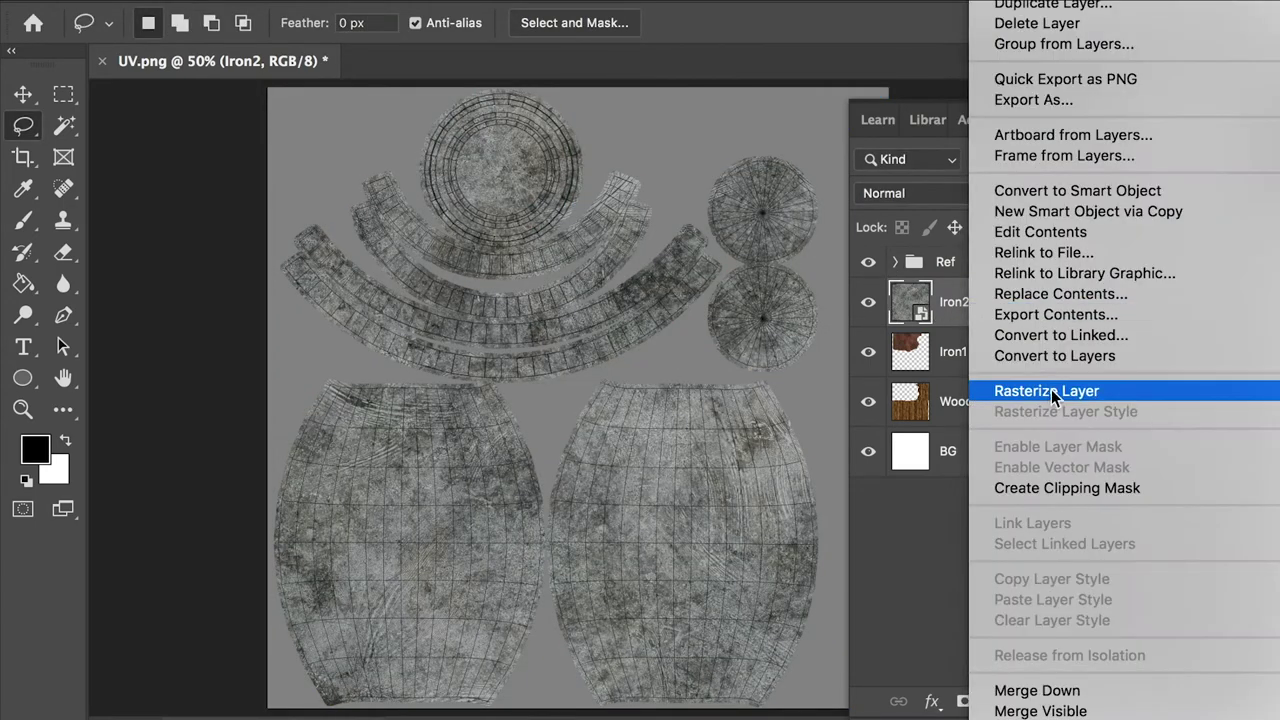
left_click(1051, 390)
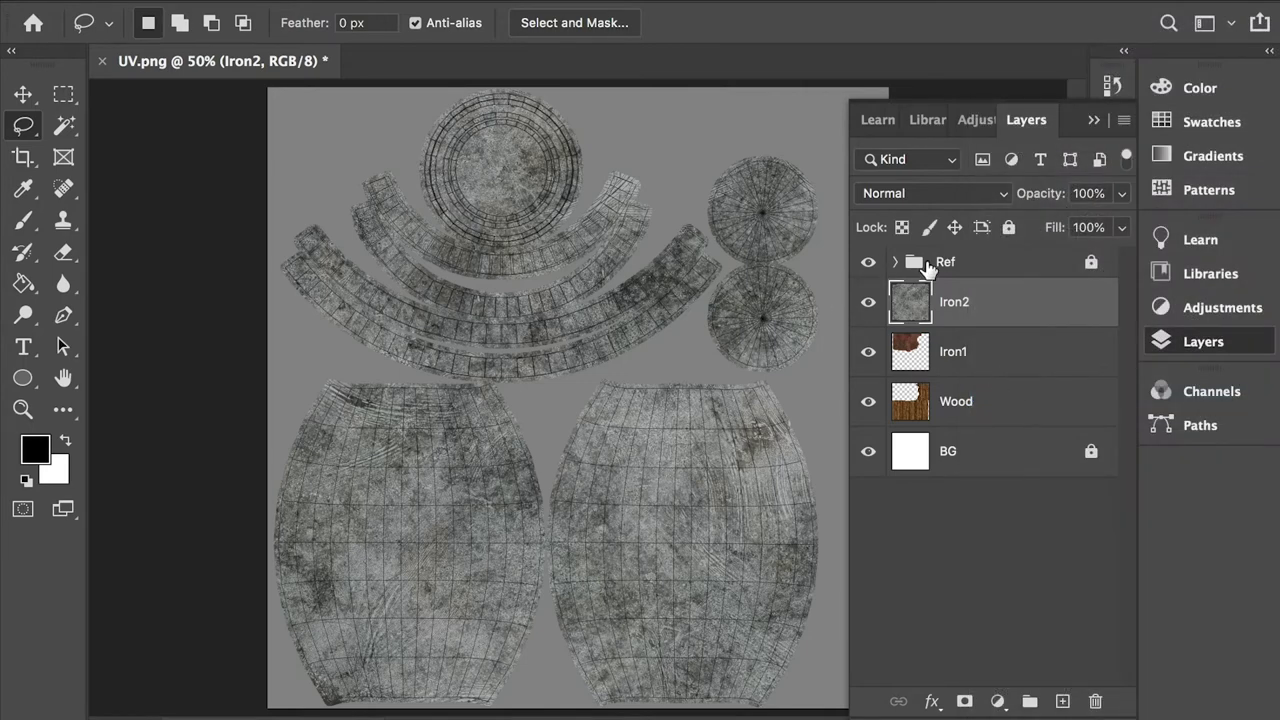
left_click(937, 195)
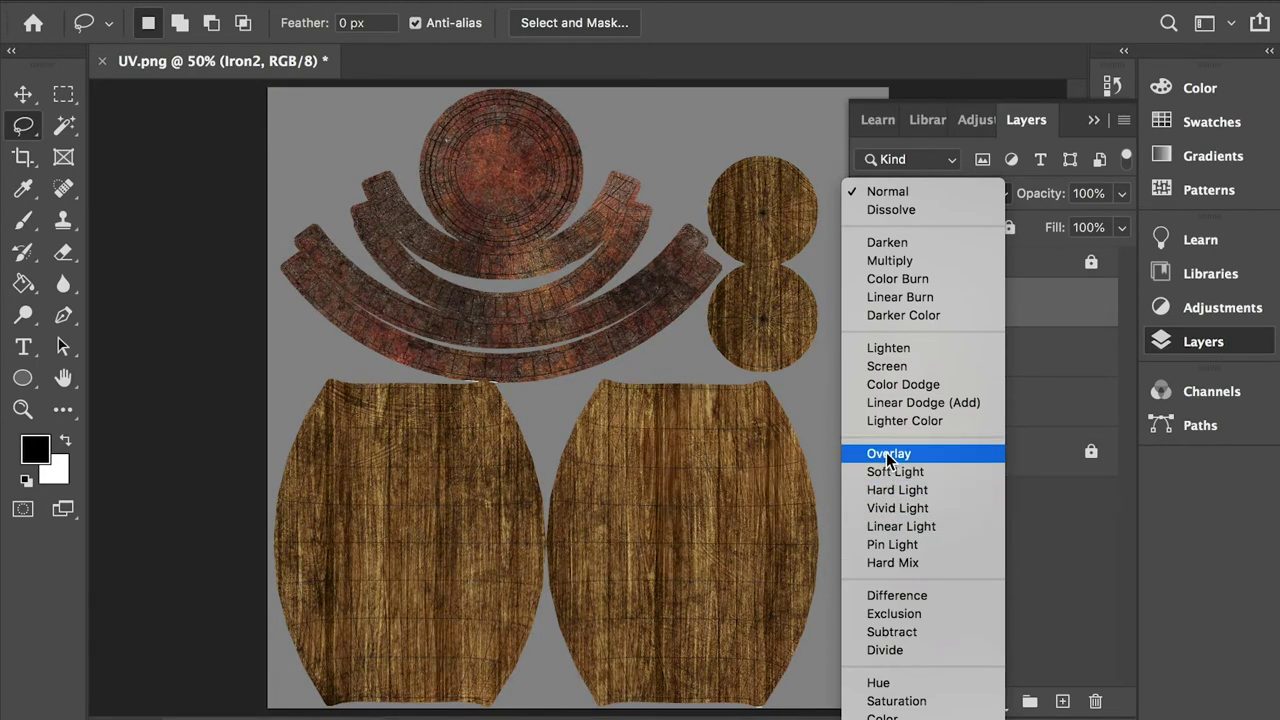
left_click(886, 452)
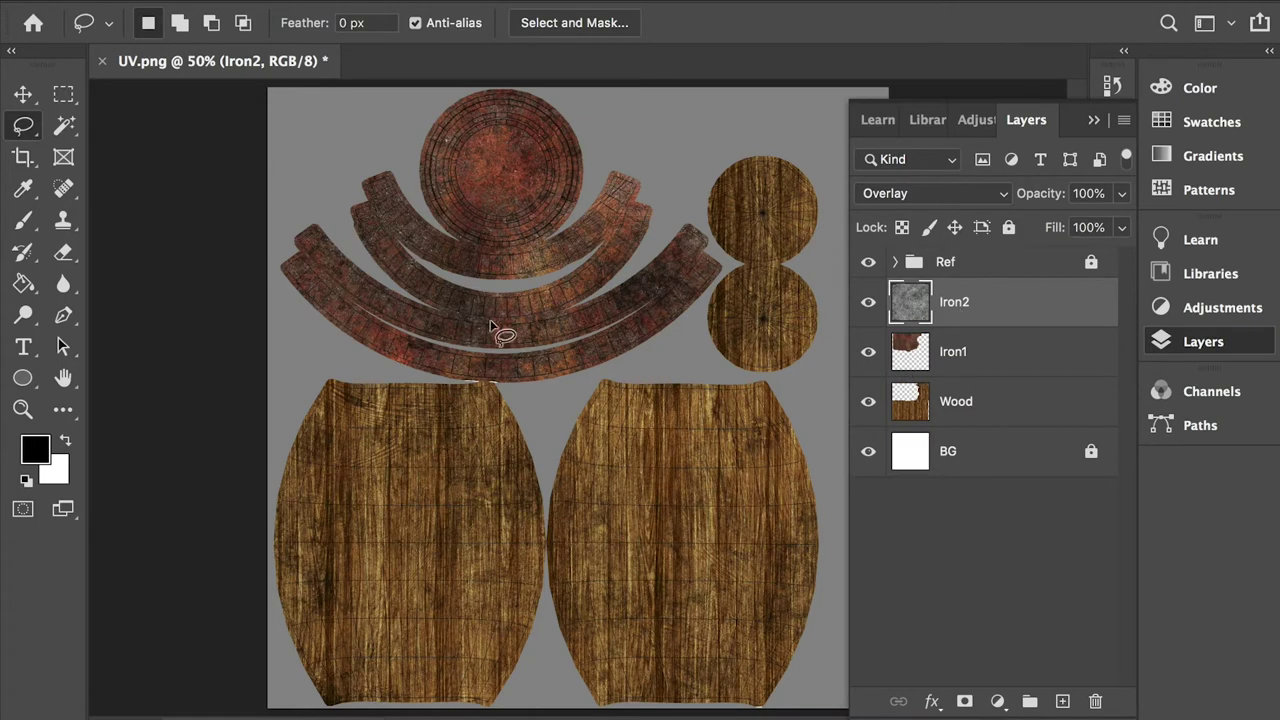
Check the Iron2 overlay's effect and set the layer's opacity to 68%.
left_click(869, 303)
left_click(1121, 194)
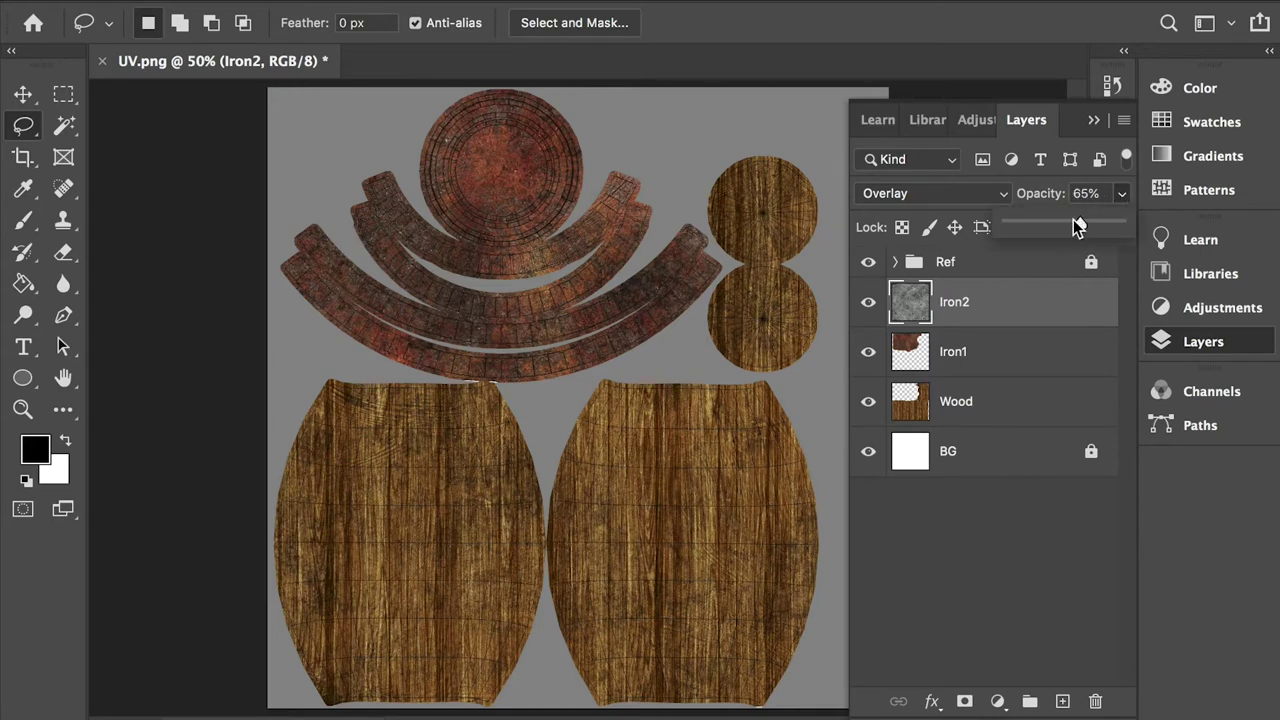
left_click_drag(1076, 226, 1081, 229)
left_click(985, 311)
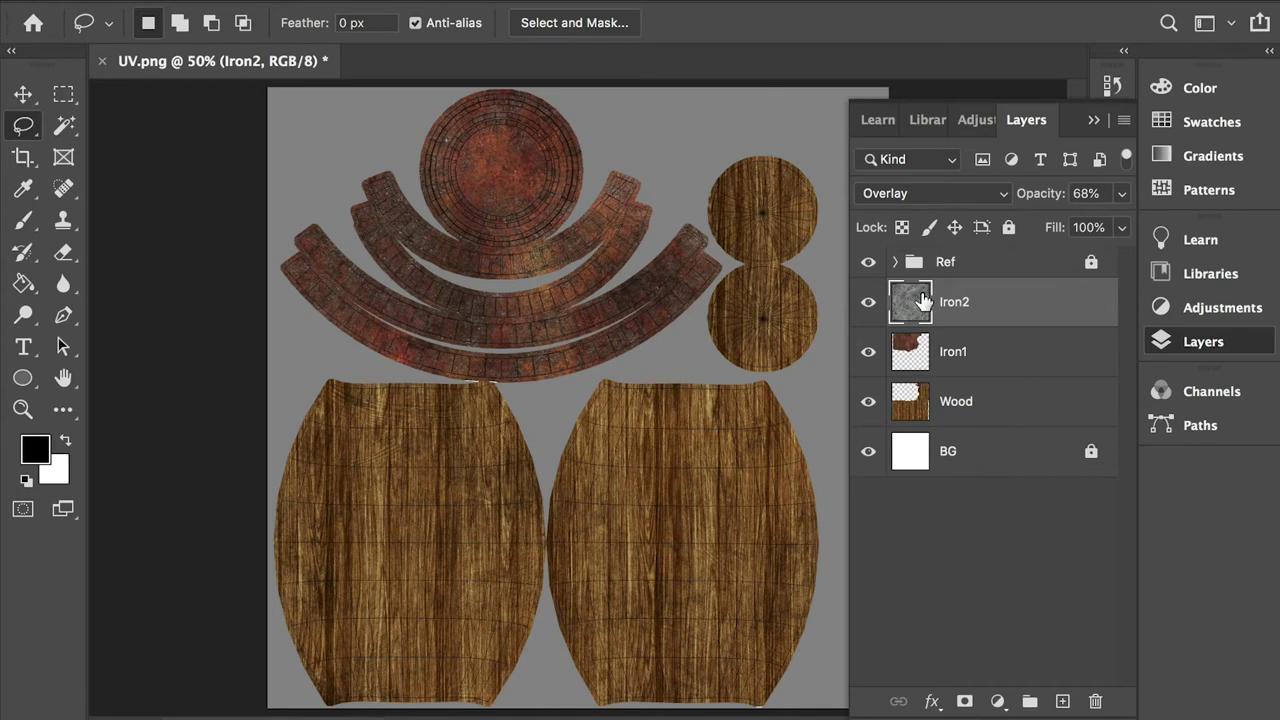
Hide and duplicate the Iron2 layer, leave the copy hidden, and make the original Iron2 visible and active.
left_click(868, 301)
left_click(868, 352)
left_click(868, 352)
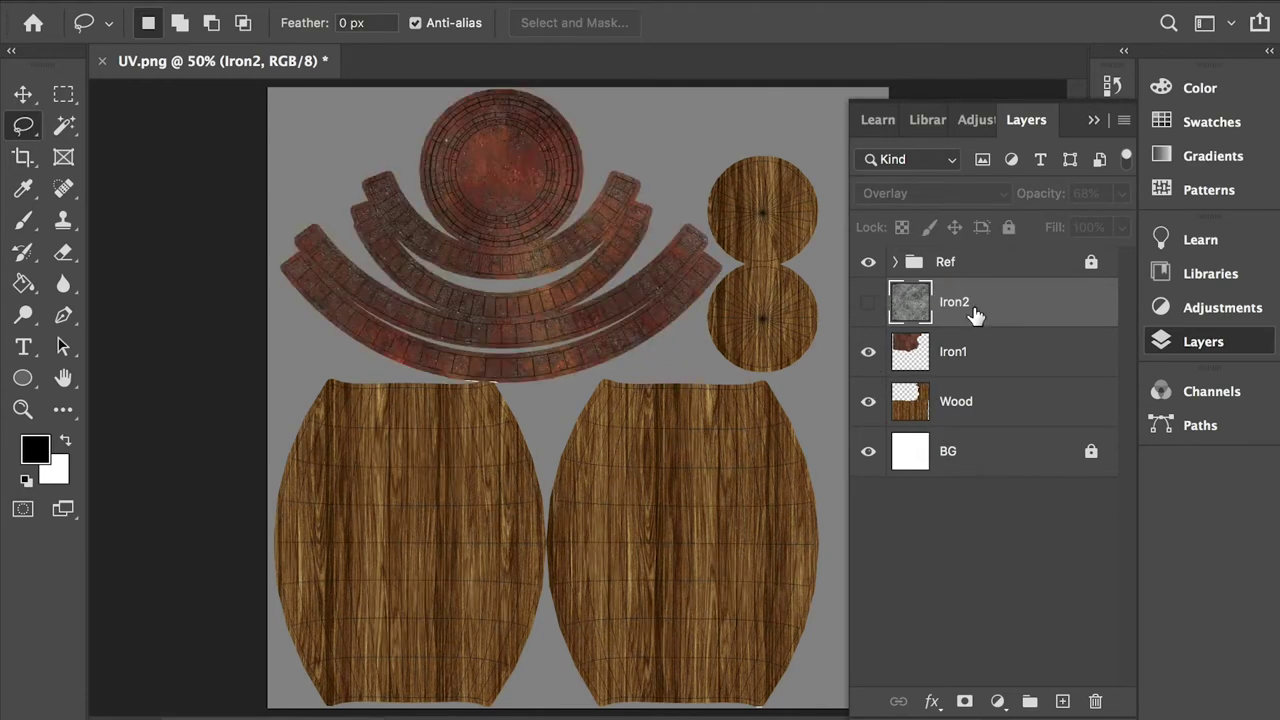
left_click_drag(960, 313, 1062, 701)
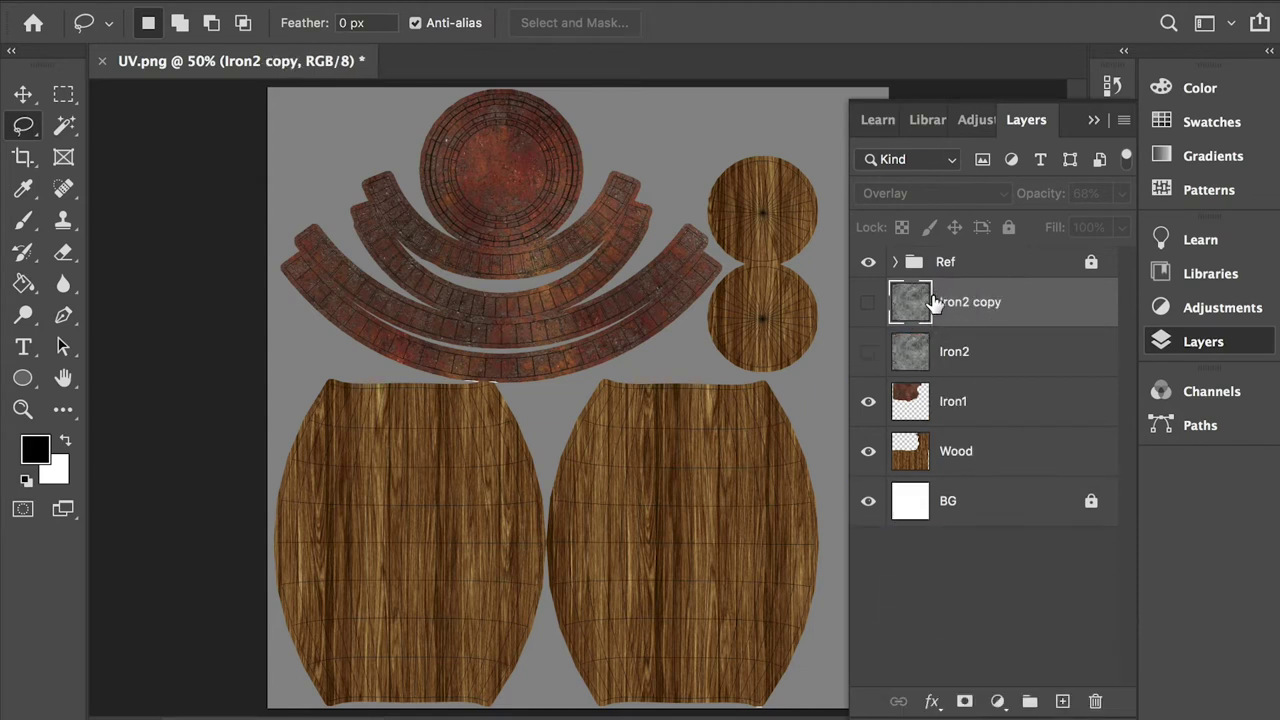
left_click(870, 352)
left_click(950, 362)
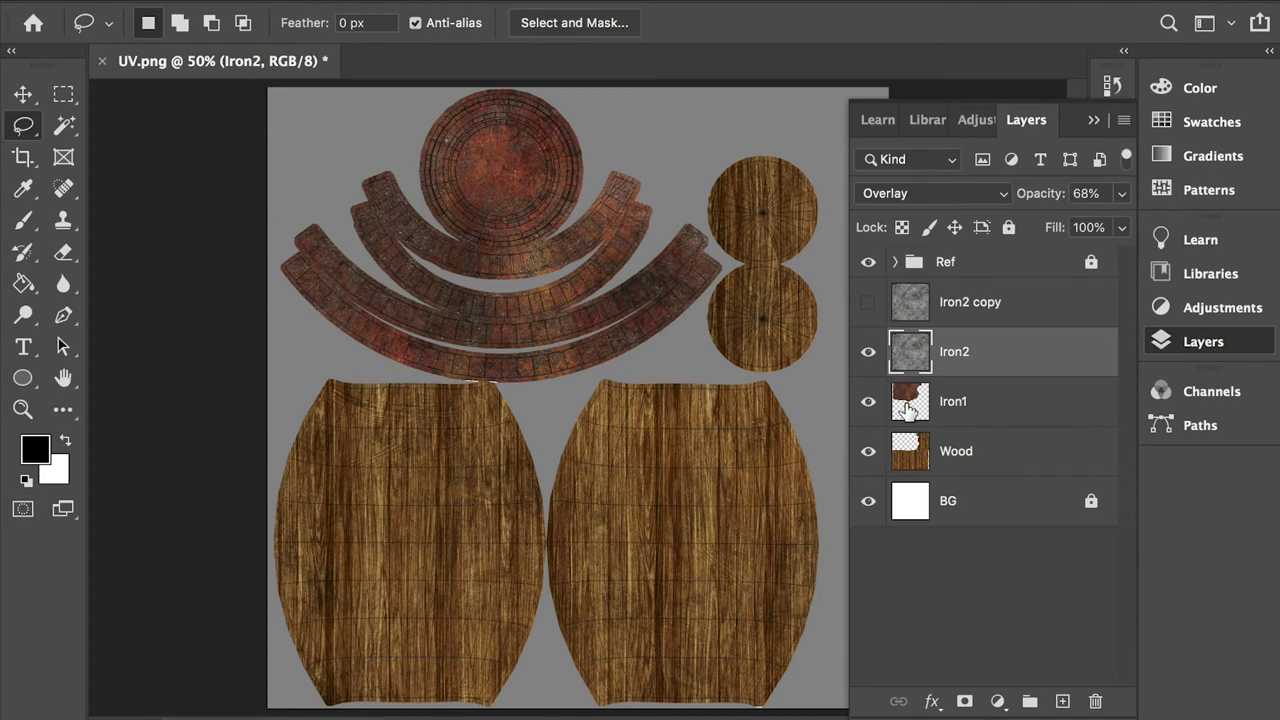
Load the Iron1 layer's outline as a selection, invert it, delete the Iron2 texture outside the iron area, and check the result.
left_click_drag(911, 401, 913, 403)
left_click_drag(405, 320, 958, 420)
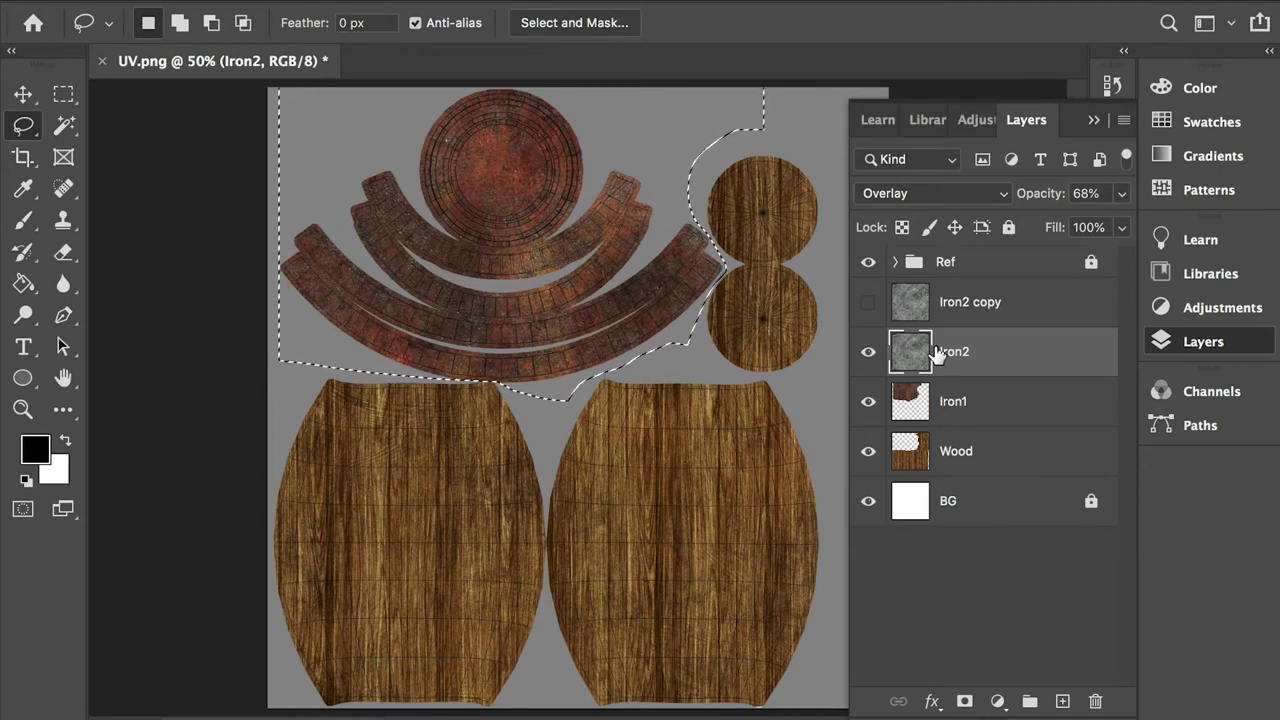
left_click(868, 353)
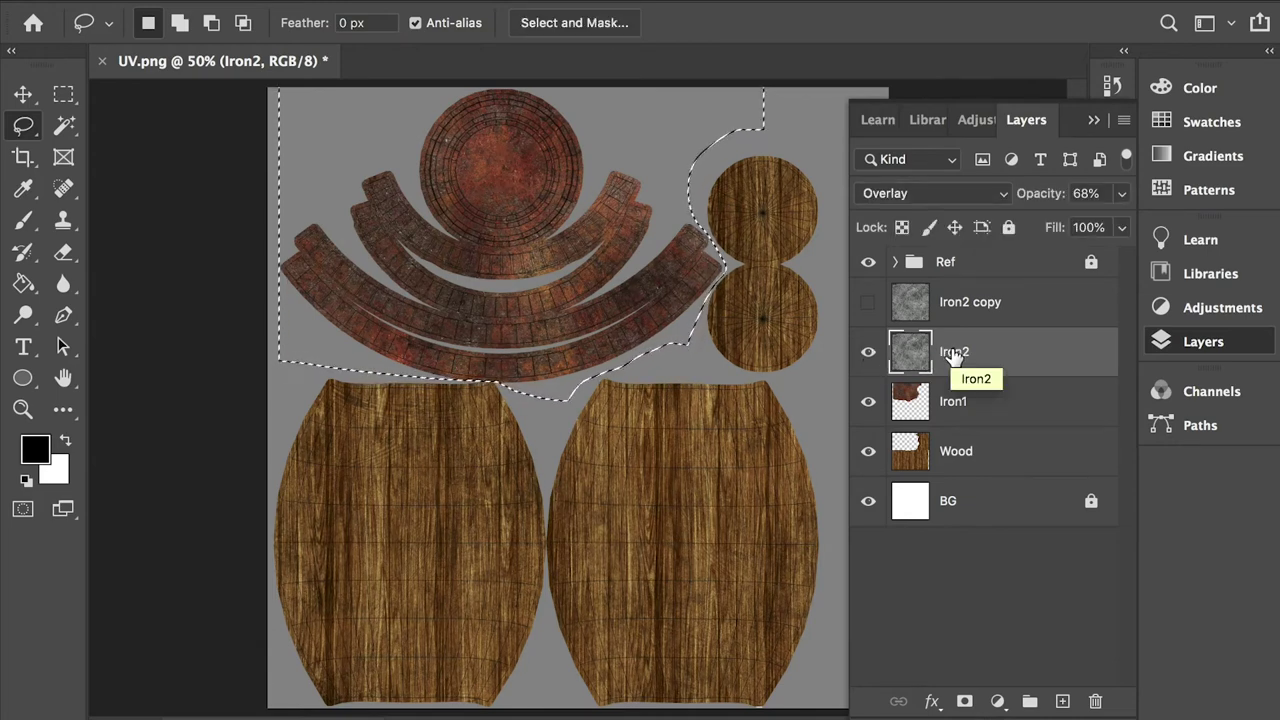
key("ctrl+shift+i")
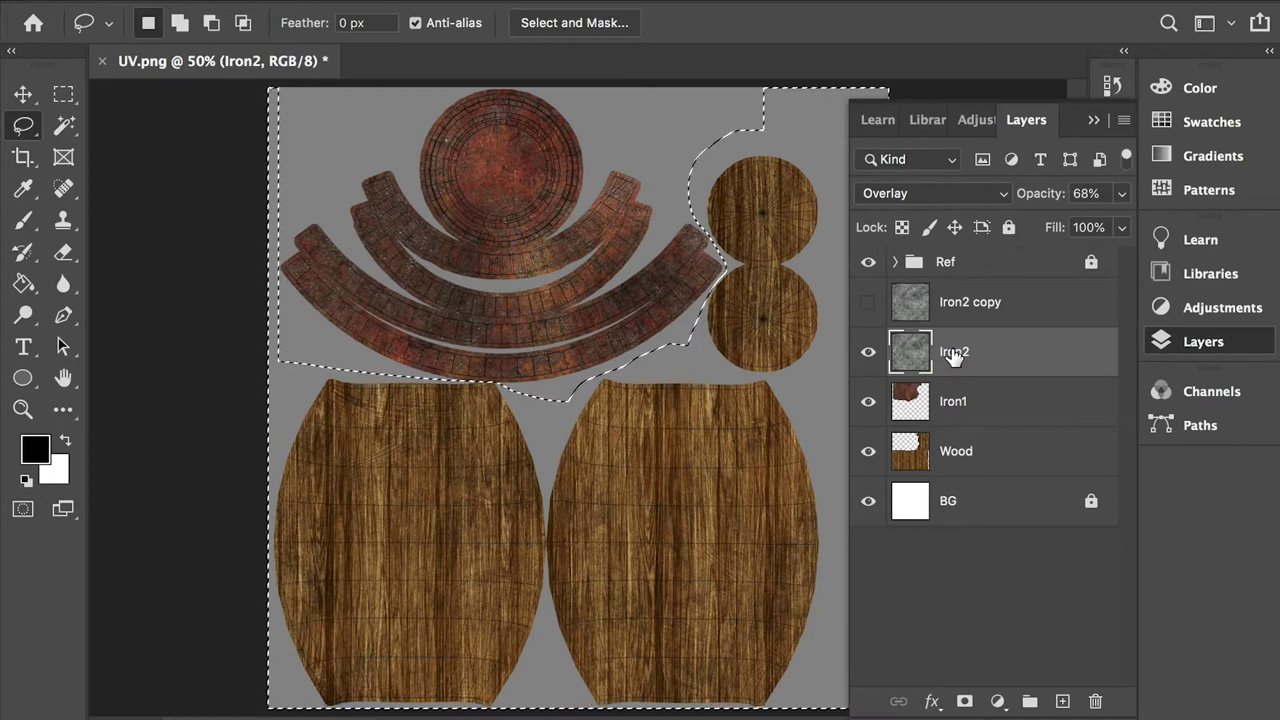
key("ctrl+shift+i")
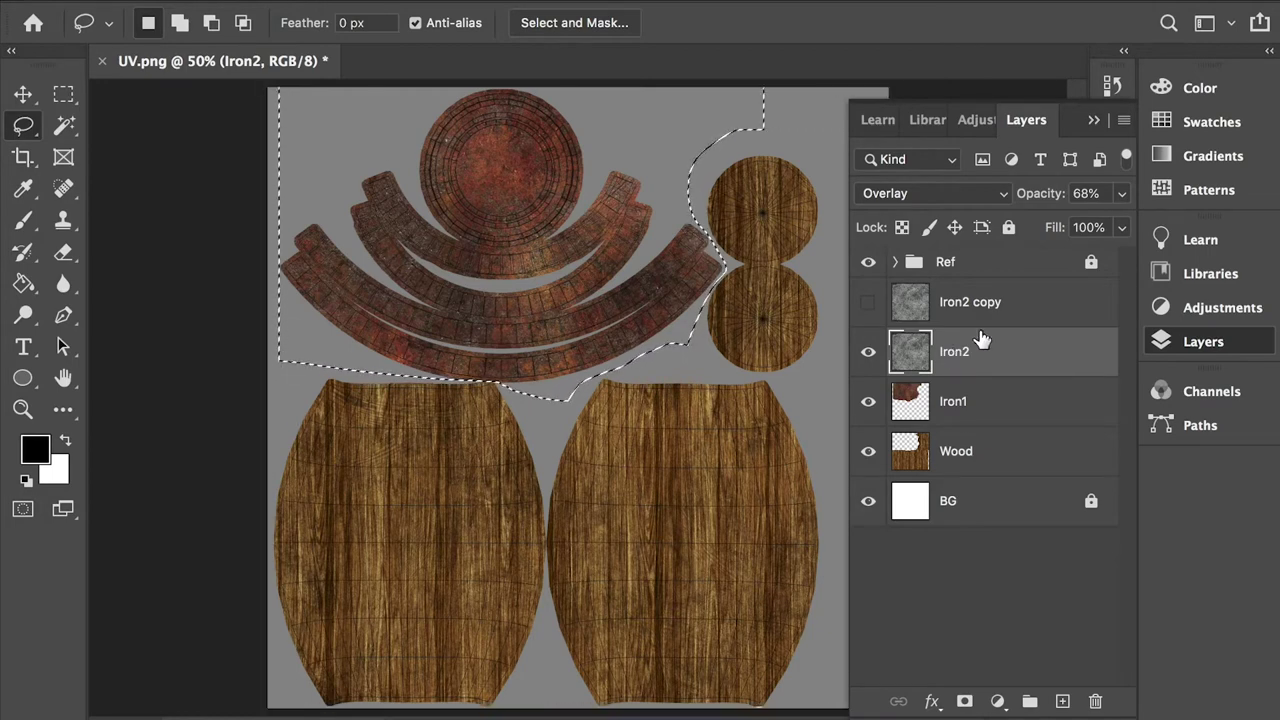
left_click(495, 0)
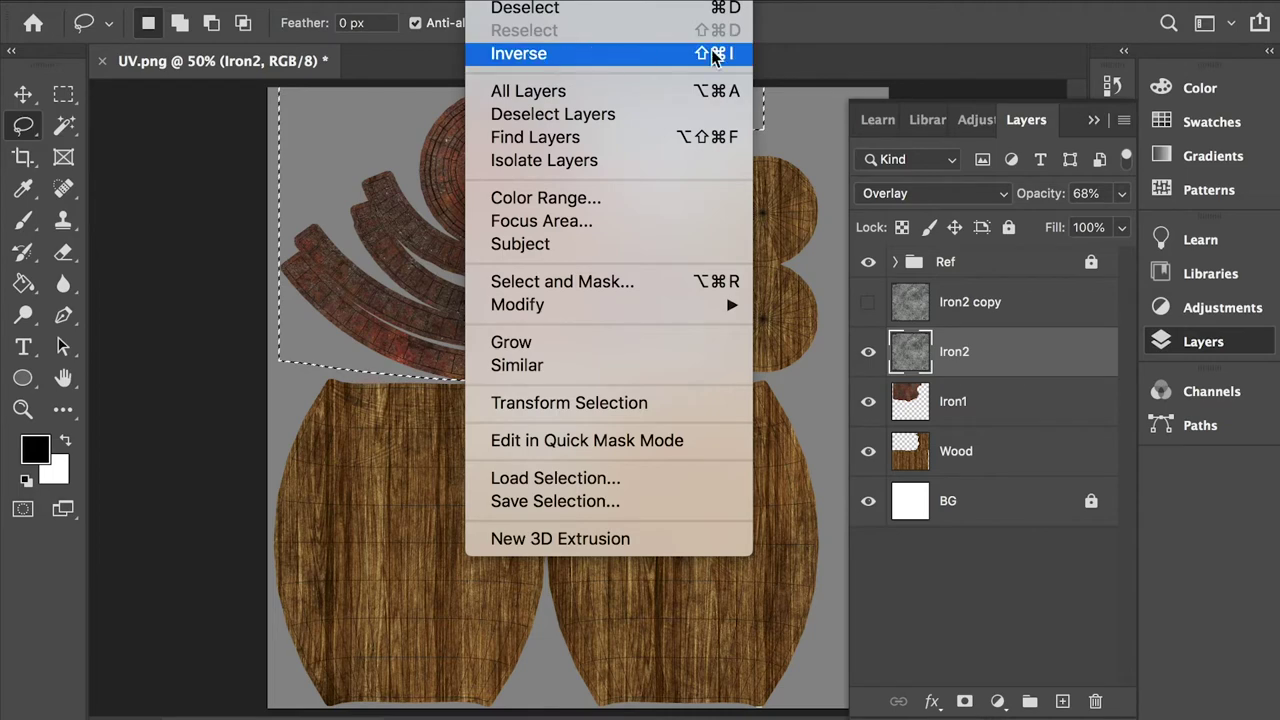
left_click(647, 65)
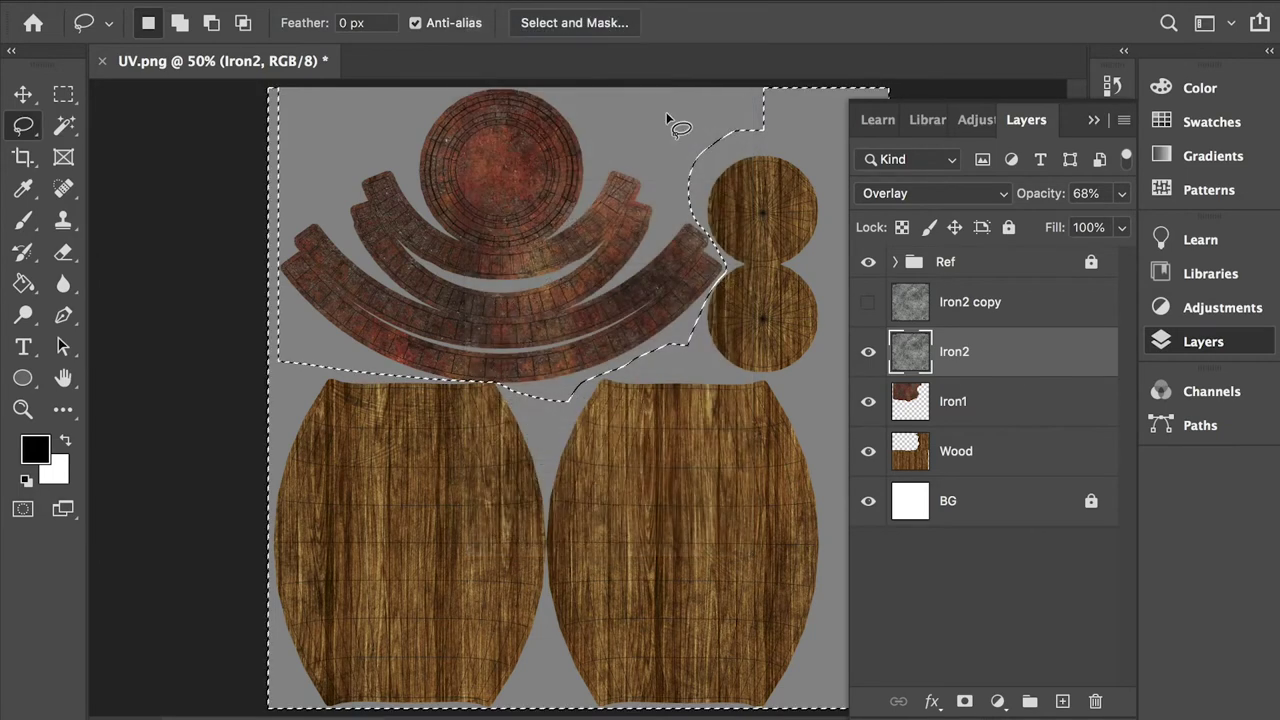
key("Delete")
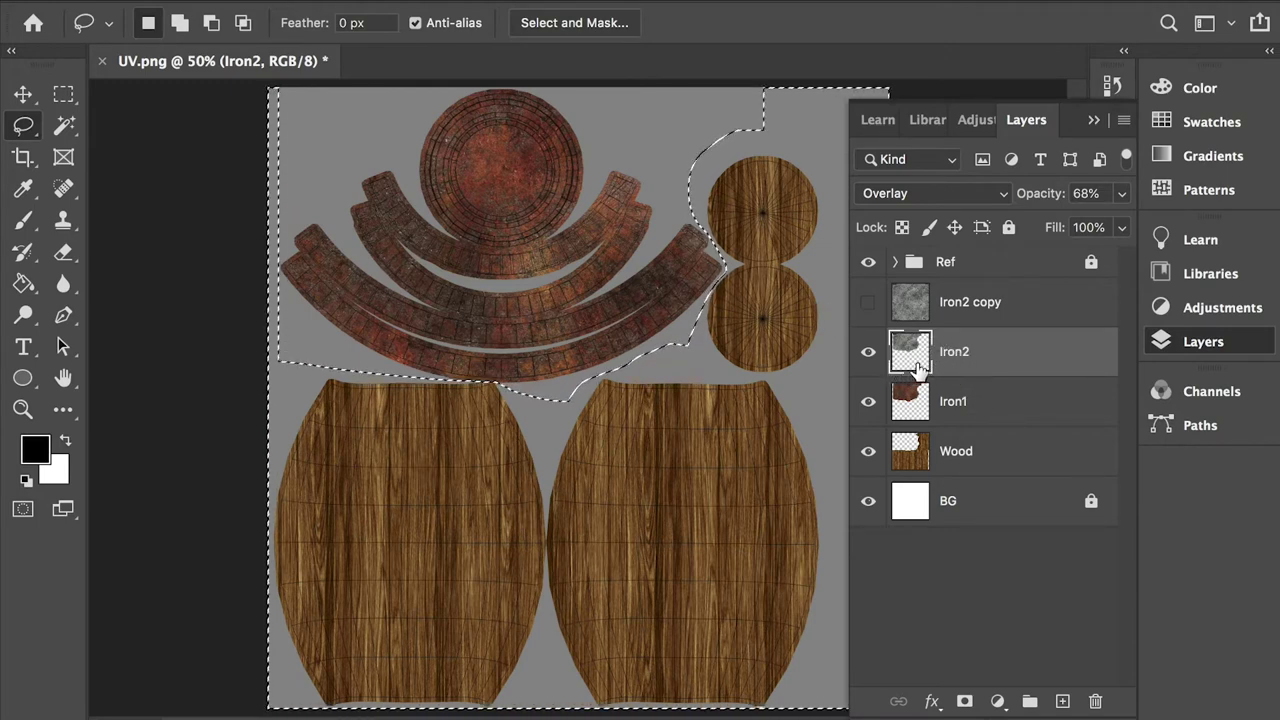
left_click(868, 352)
left_click(868, 352)
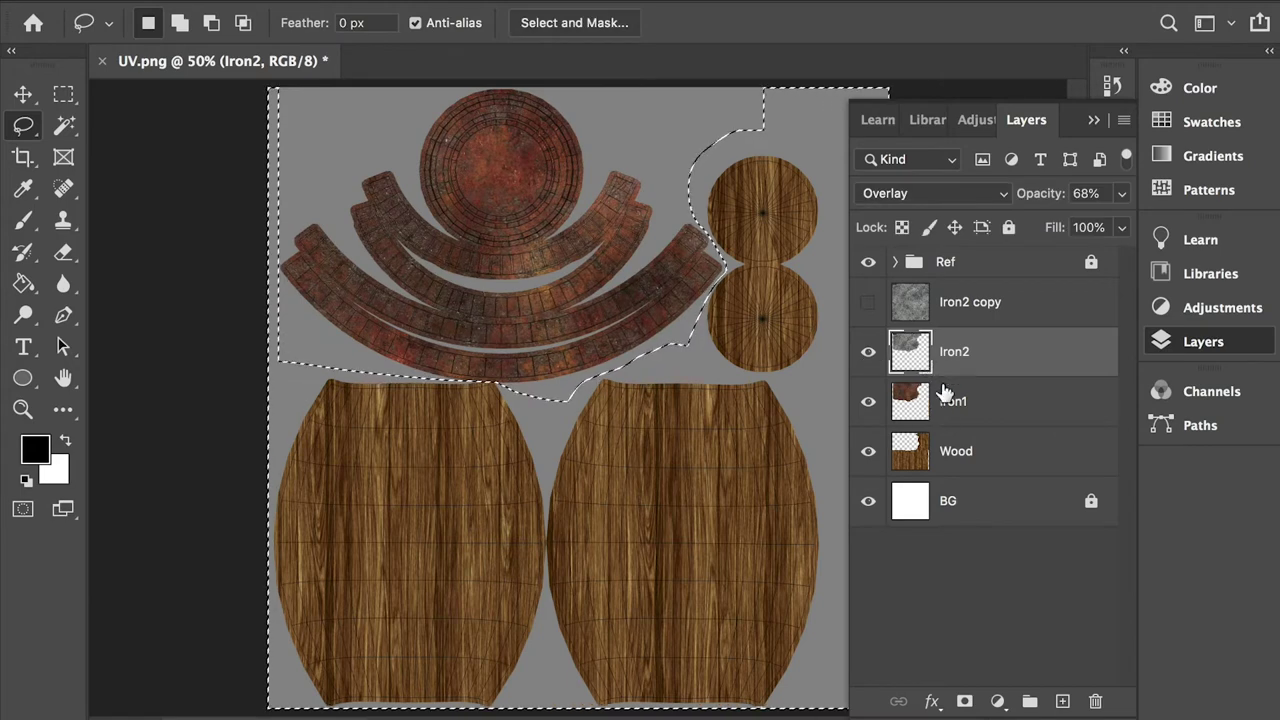
Show the Iron2 copy layer, move it between Iron1 and Wood, and clear the selection.
left_click(965, 300)
key("ctrl+comma")
left_click_drag(965, 300, 986, 428)
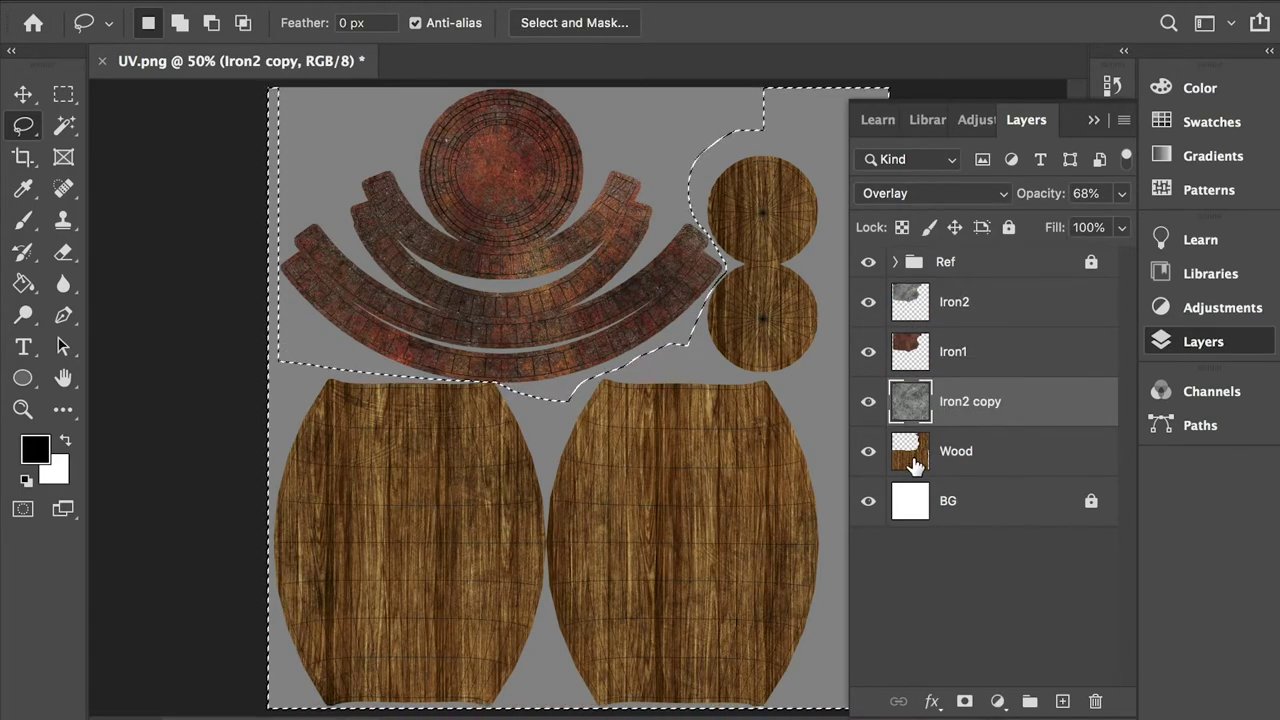
key("ctrl+d")
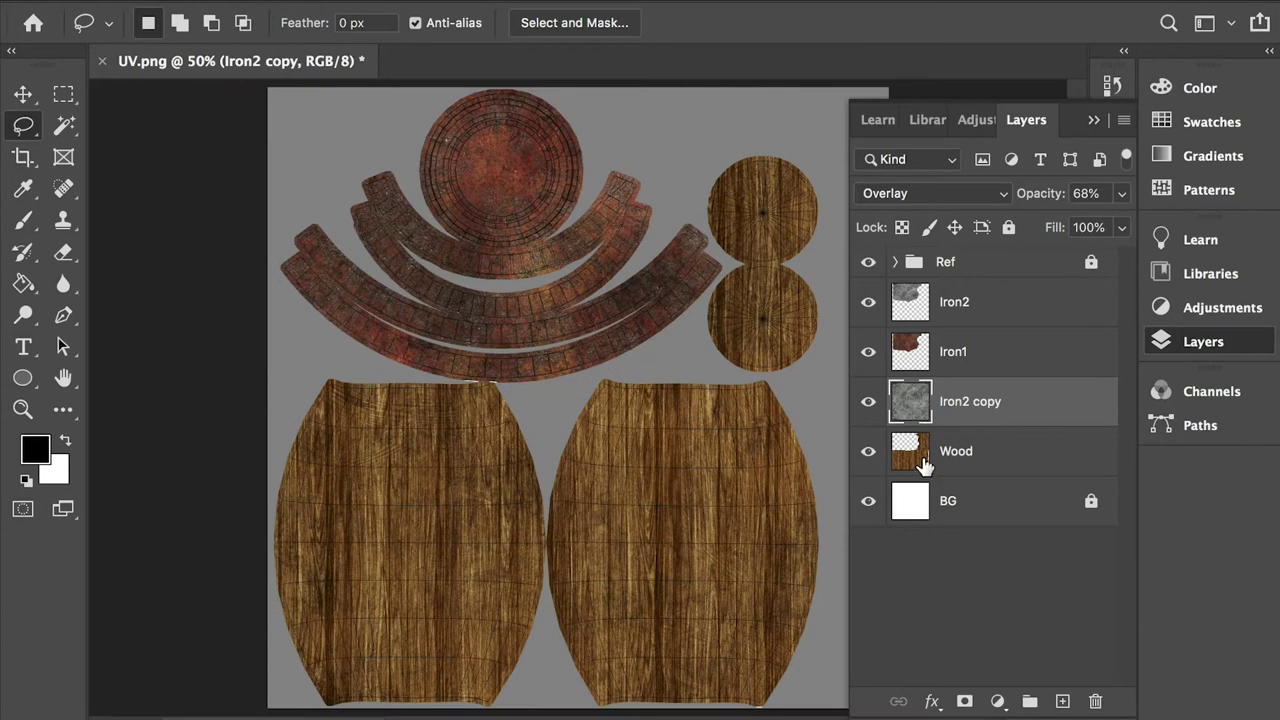
left_click(514, 2)
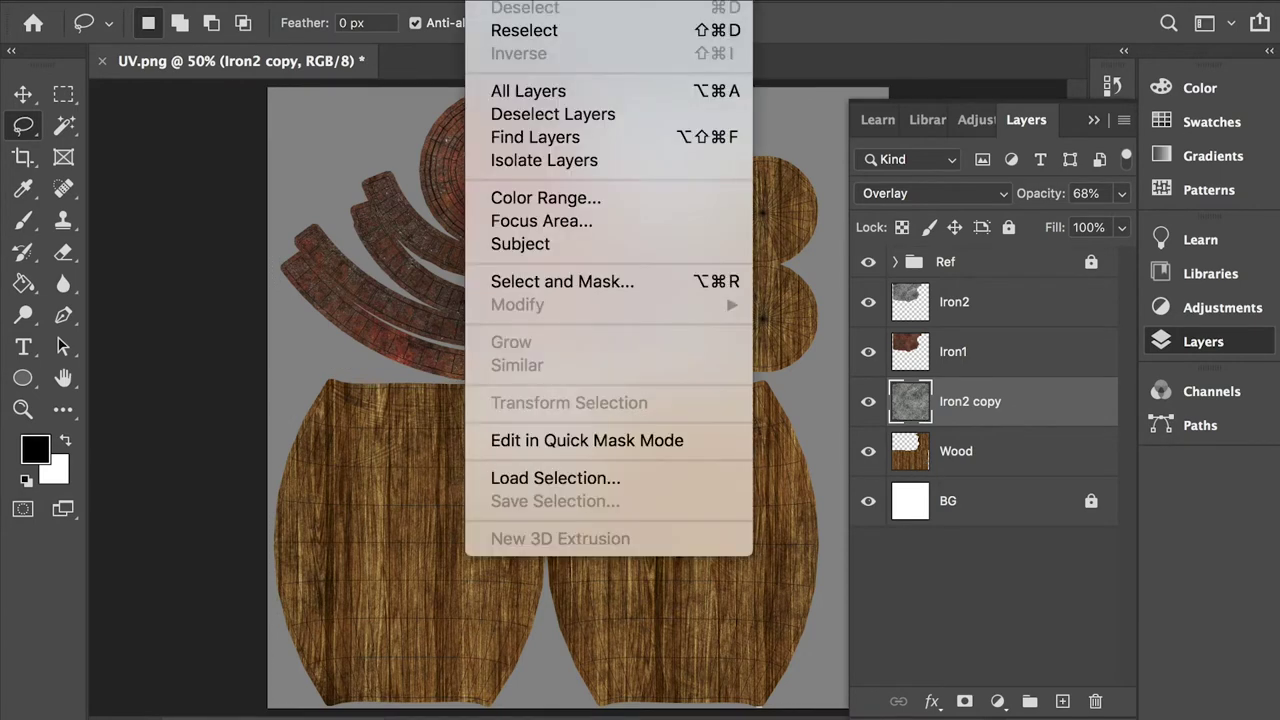
left_click(1006, 405)
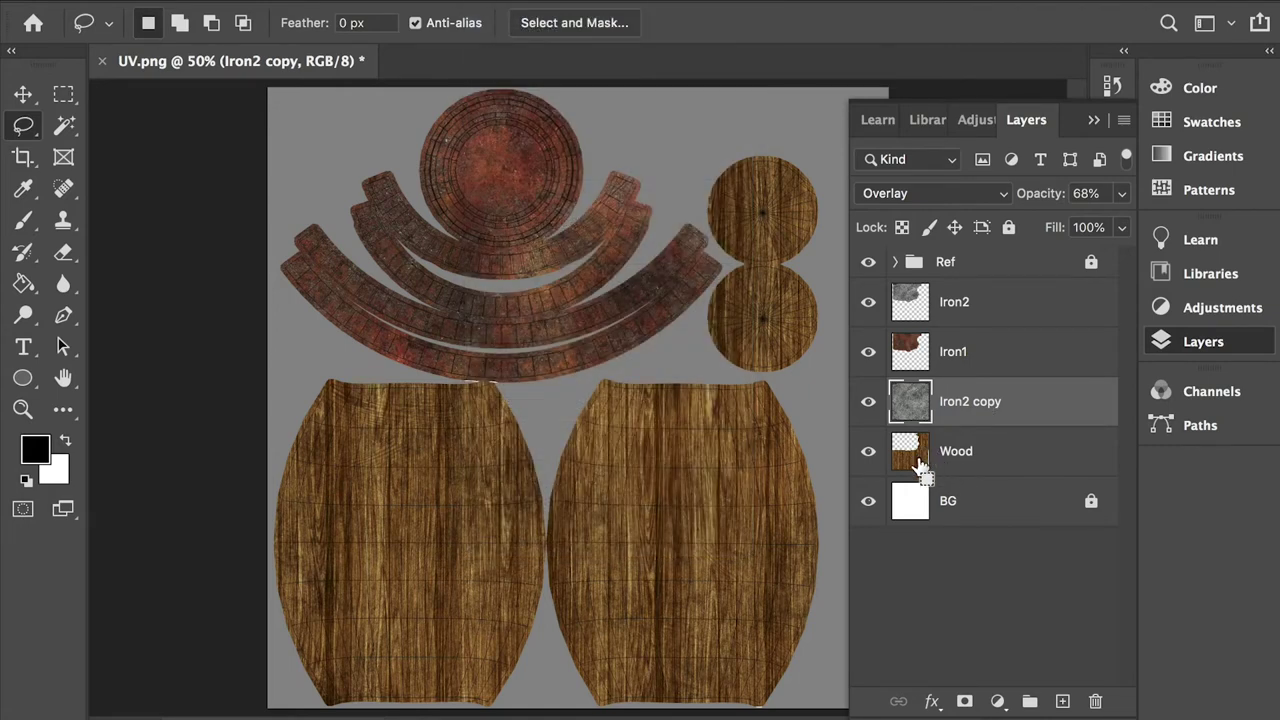
Trim the Iron2 copy to the Wood layer's outline using its loaded selection, rename the copy WoodTex, and deselect.
left_click(909, 456, "ctrl")
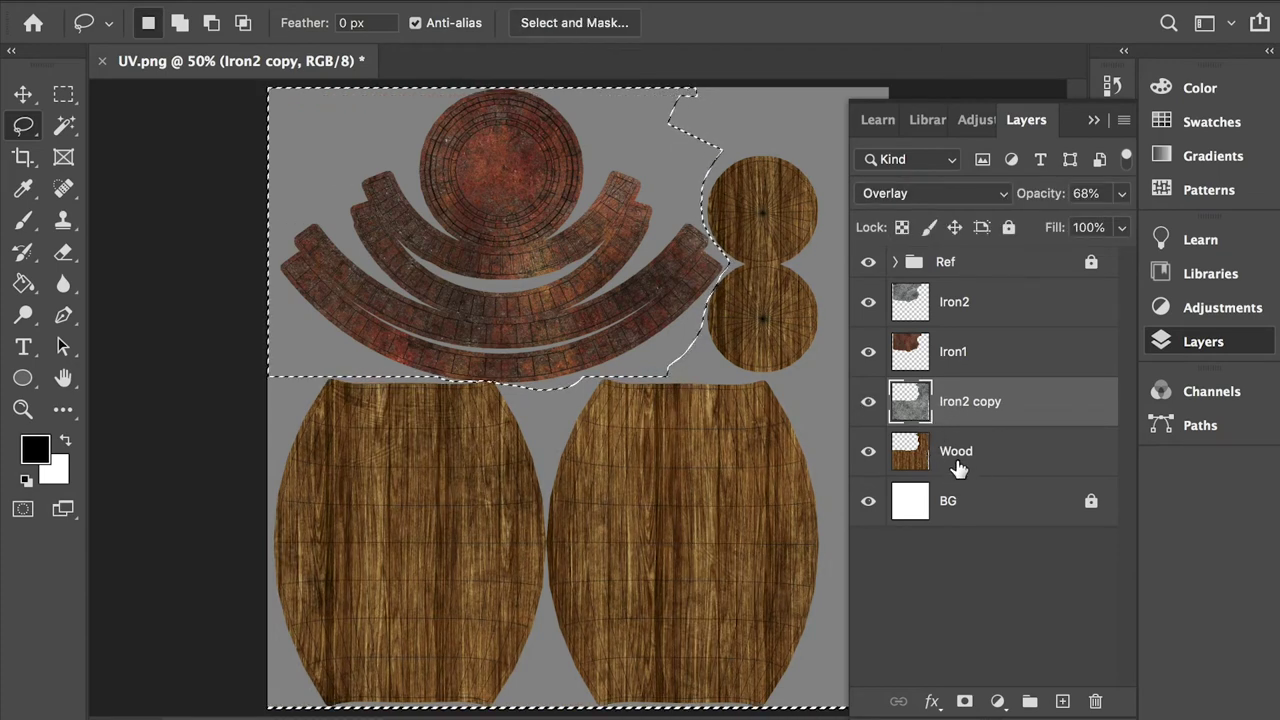
double_click(965, 403)
type("Wood")
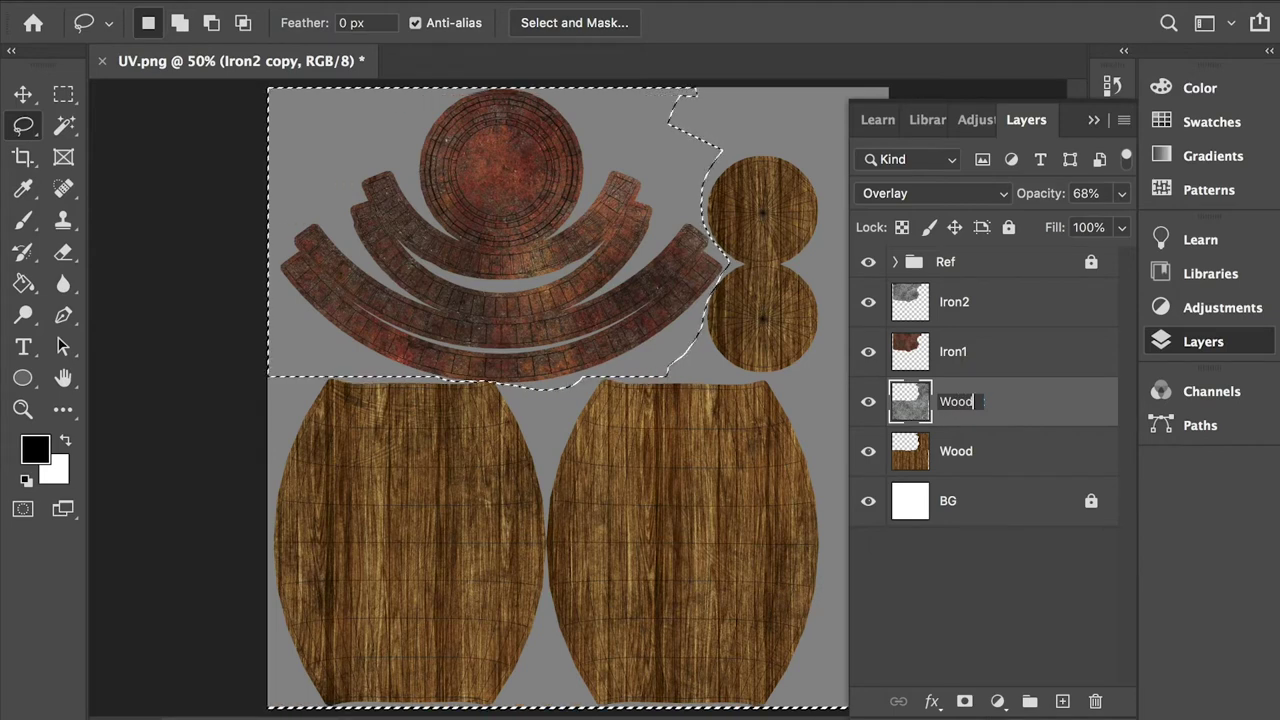
type("Tex")
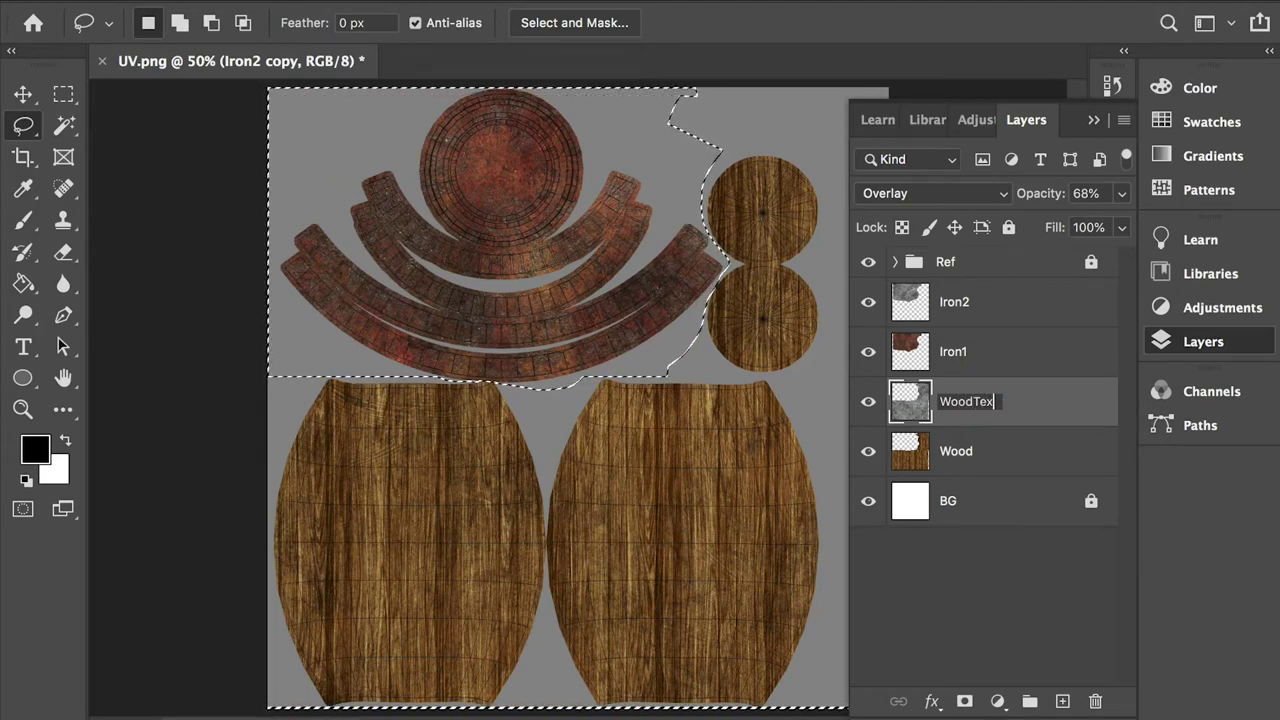
key("Return")
key("ctrl+d")
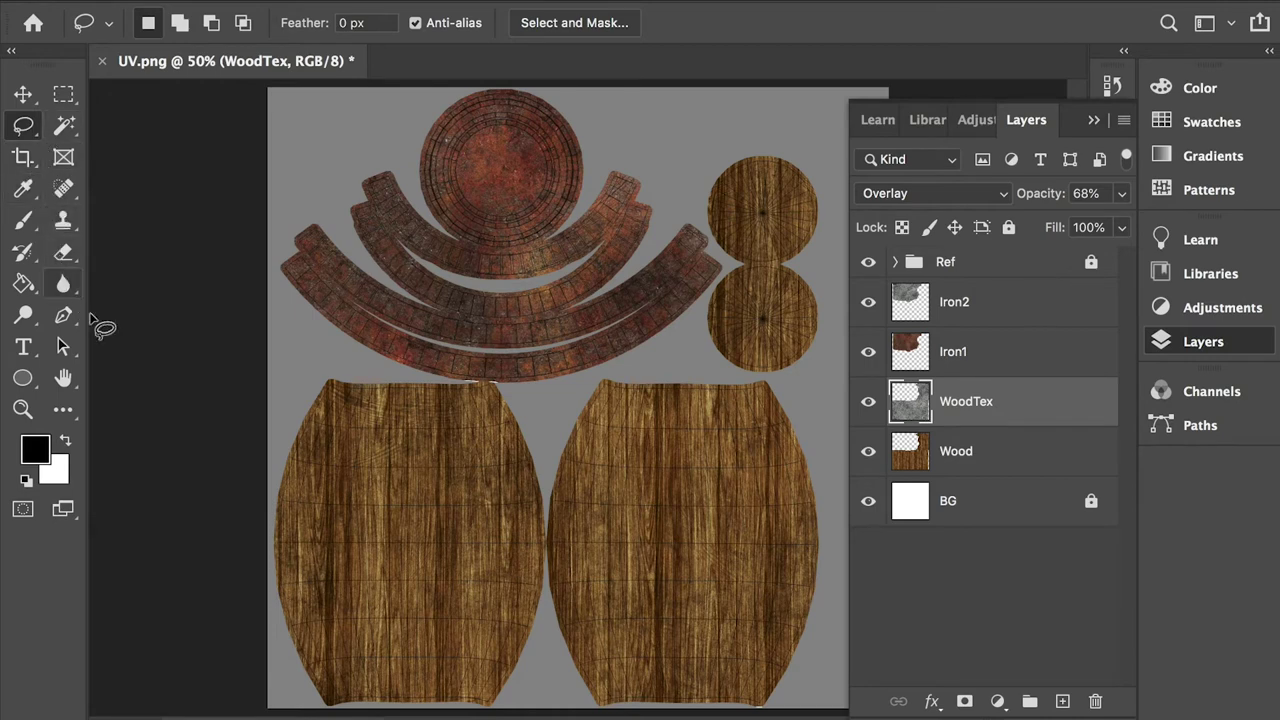
Add the text "TNT" in 320 pt Arial Black above WoodTex and place it on the right-hand wood body piece.
key("t")
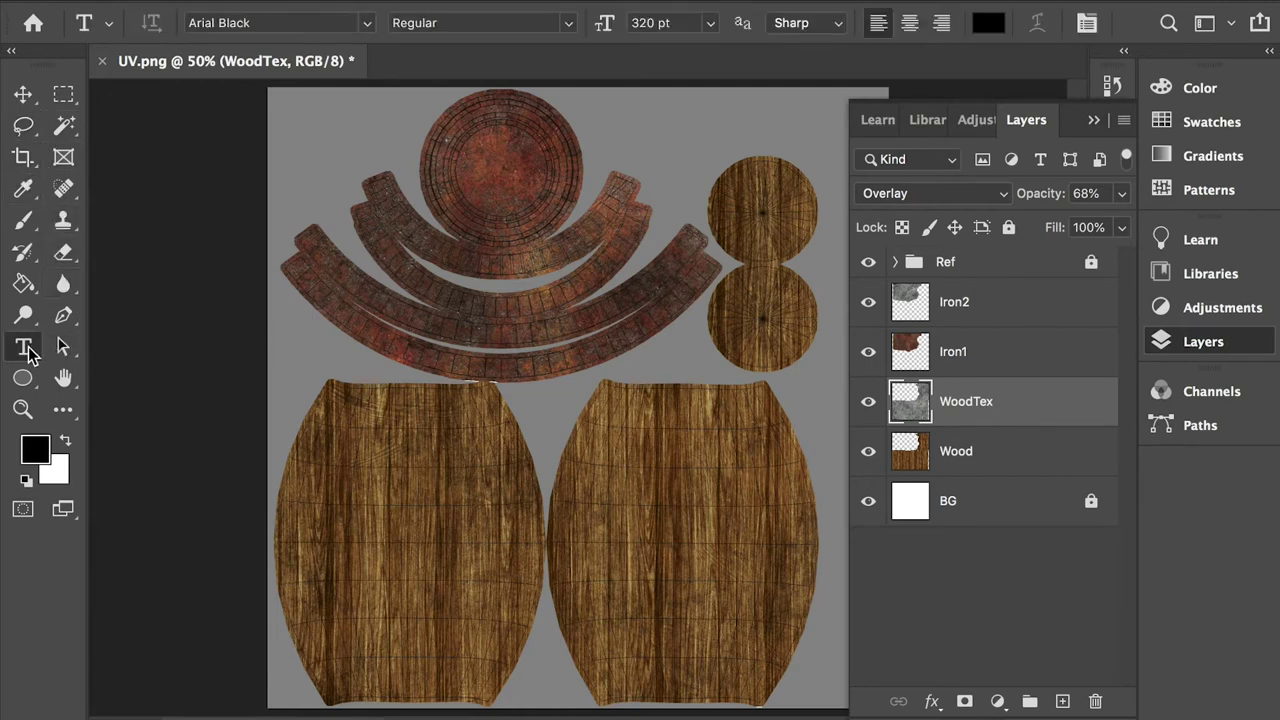
left_click_drag(343, 455, 764, 575)
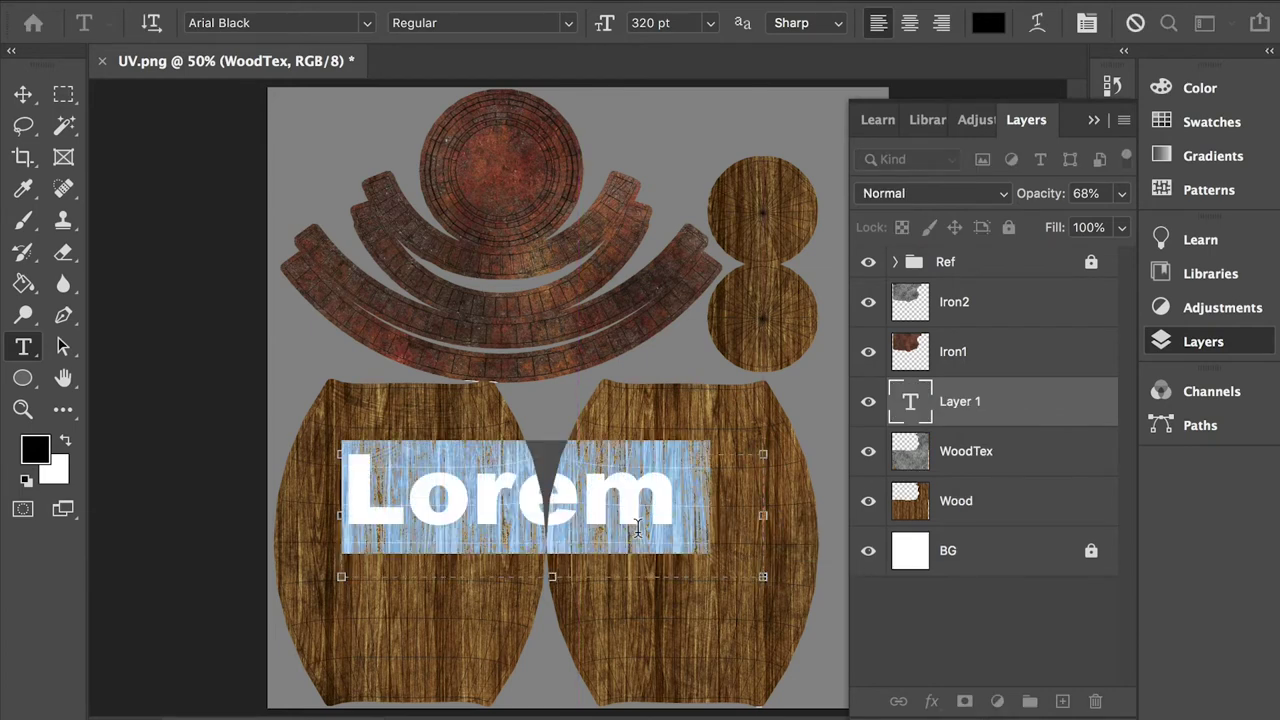
type("TNT")
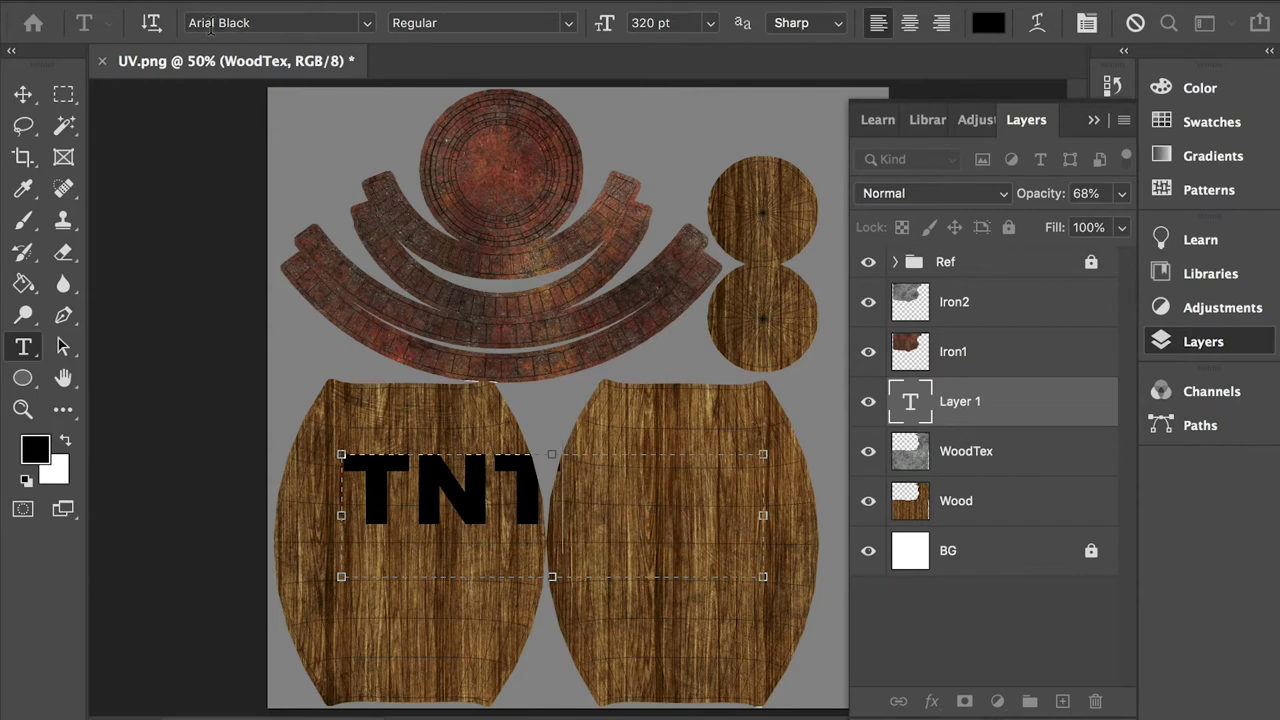
left_click(22, 93)
left_click_drag(478, 496, 710, 560)
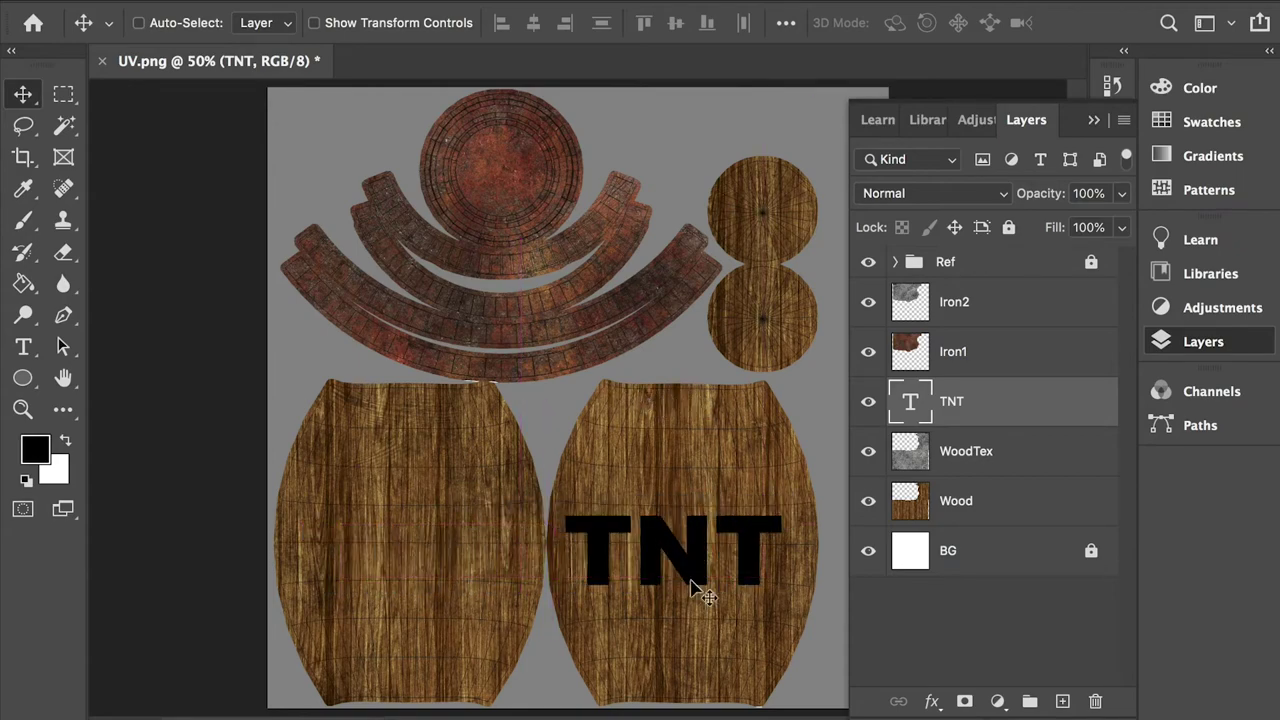
In Maya, select edges of the right-hand body shell in the UV Editor, examine where they lie on the barrel, and return to Photoshop.
key("super+Tab")
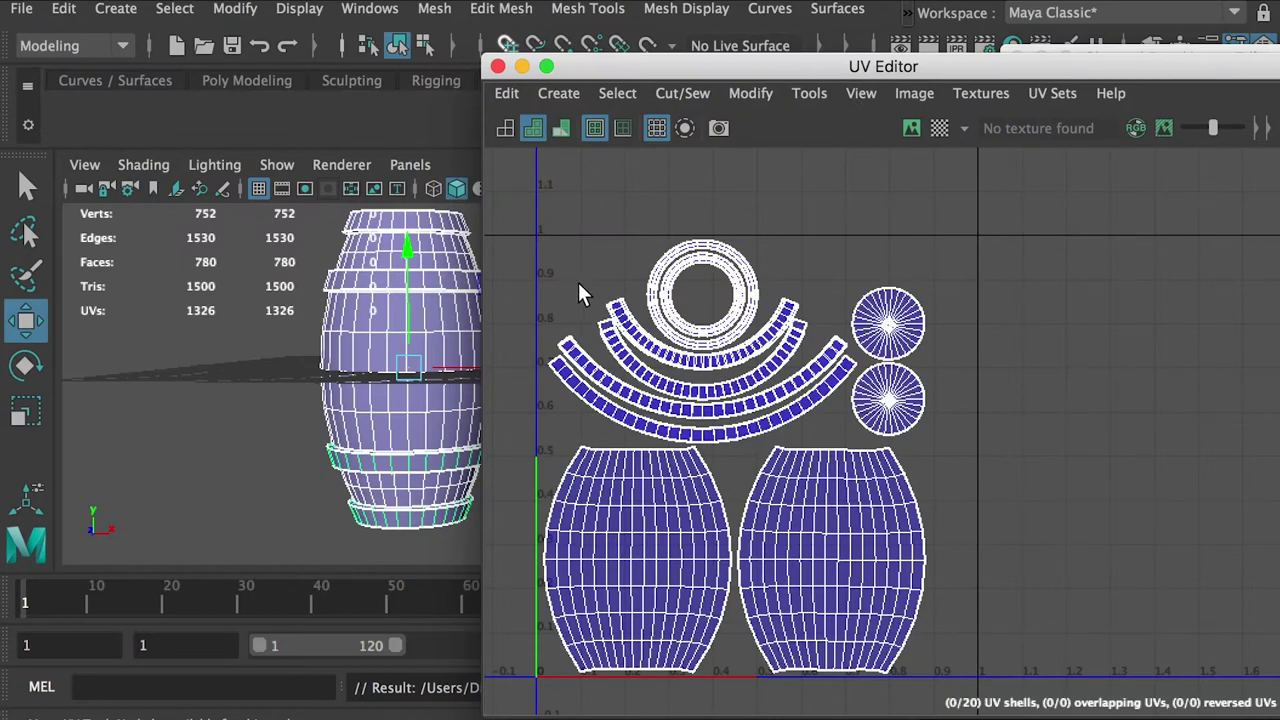
right_click(815, 452)
left_click(711, 411)
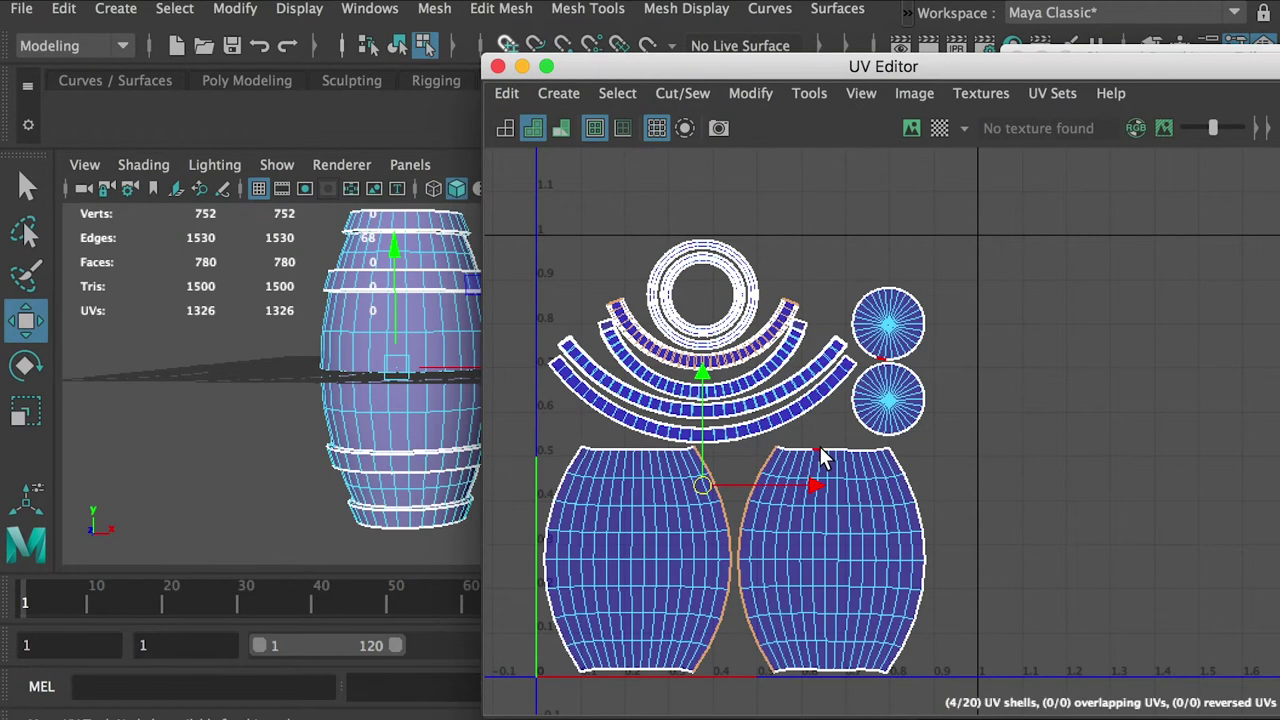
left_click_drag(875, 465, 876, 466)
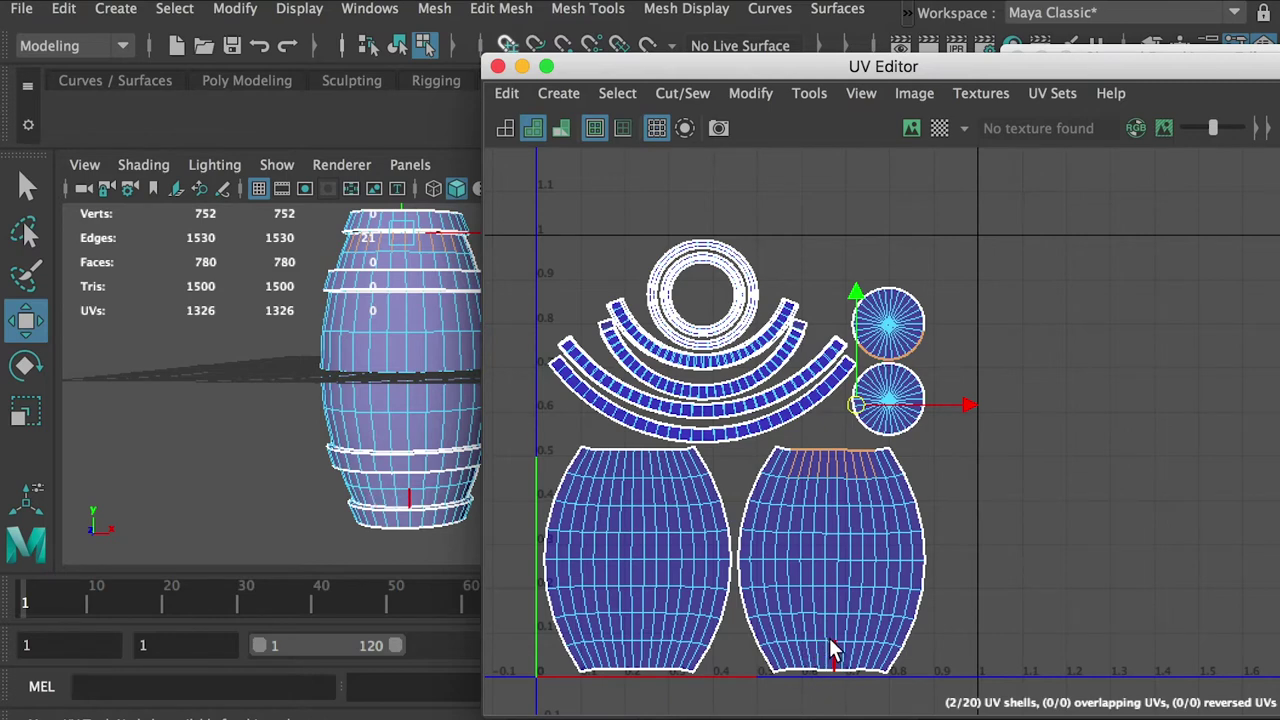
left_click_drag(771, 514, 891, 586)
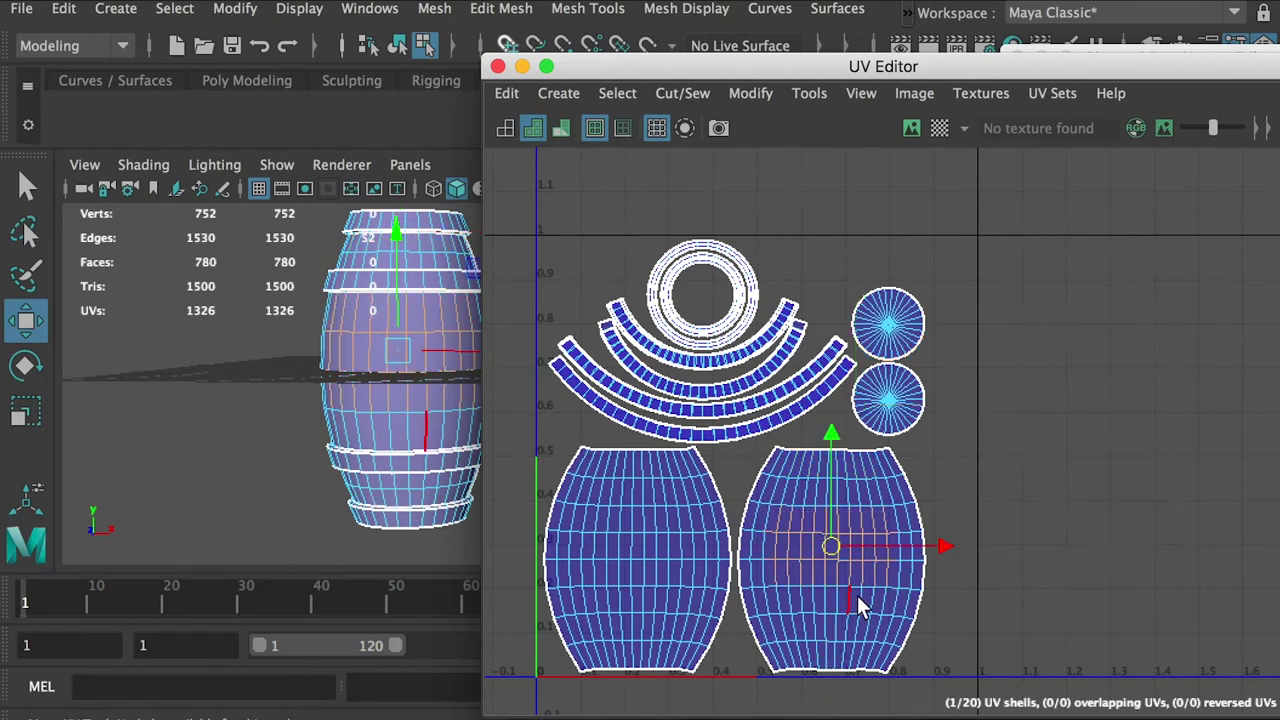
left_click_drag(307, 546, 86, 531)
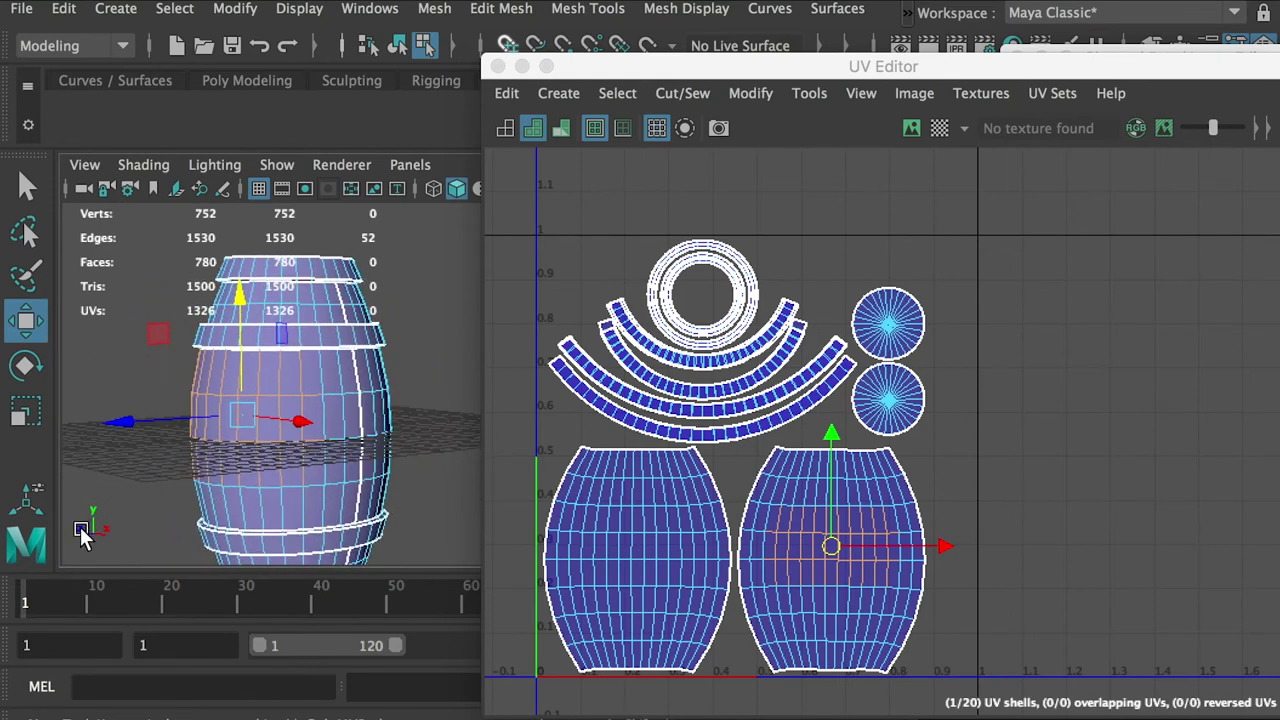
left_click_drag(196, 520, 233, 513)
left_click_drag(328, 466, 190, 460)
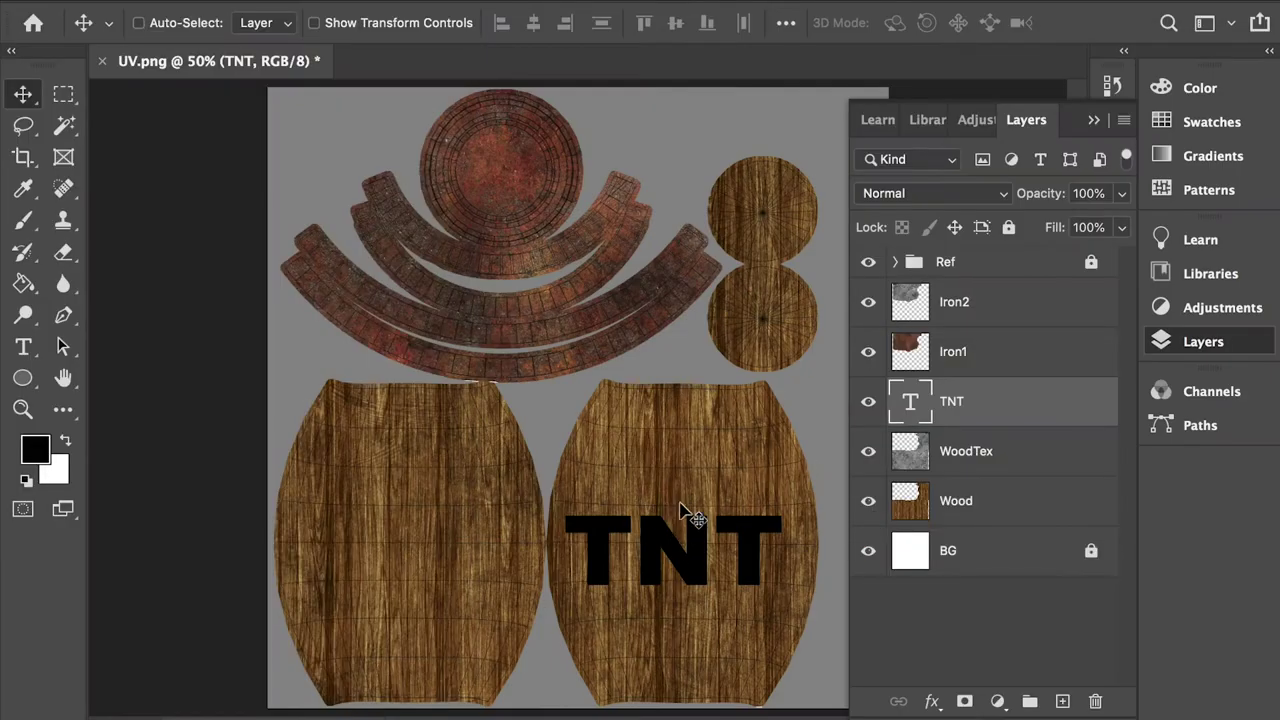
Shift the TNT text slightly up and across the right-hand wood body piece and set its size to 350 pt.
mouse_move(694, 551)
left_mouse_down()
mouse_move(705, 521)
mouse_move(704, 536)
left_mouse_up()
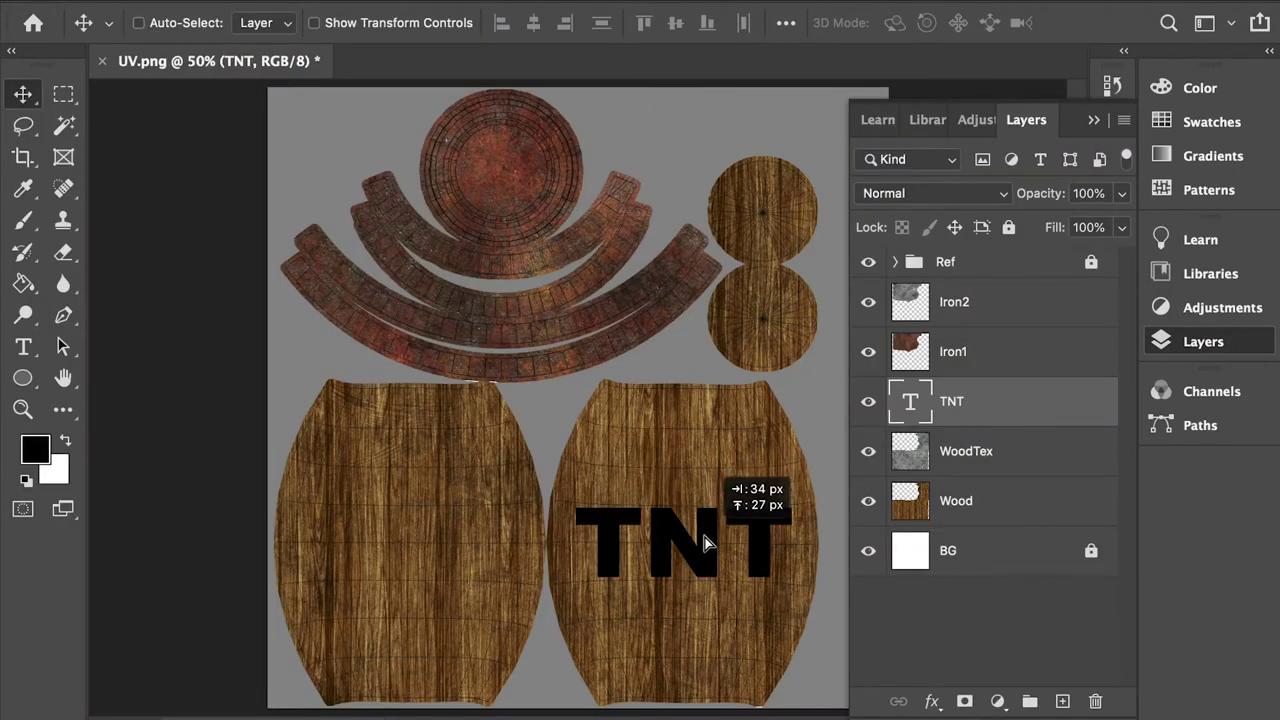
double_click(704, 541)
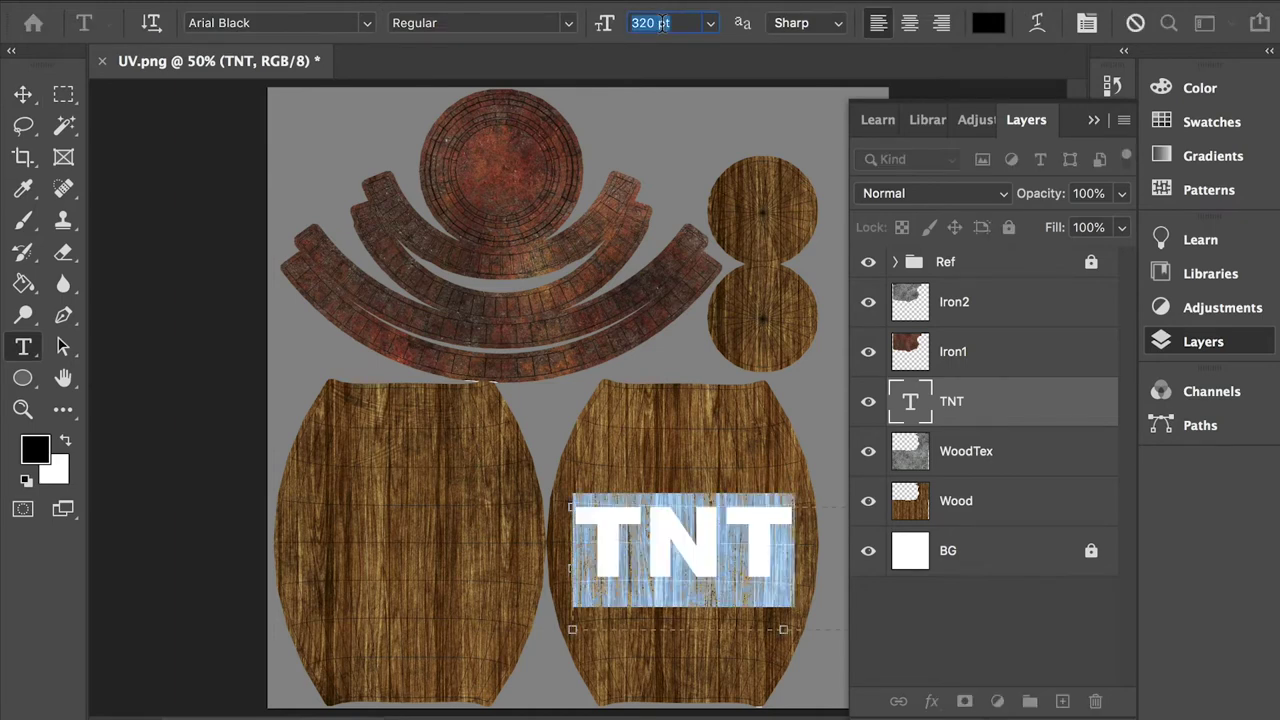
key("Return")
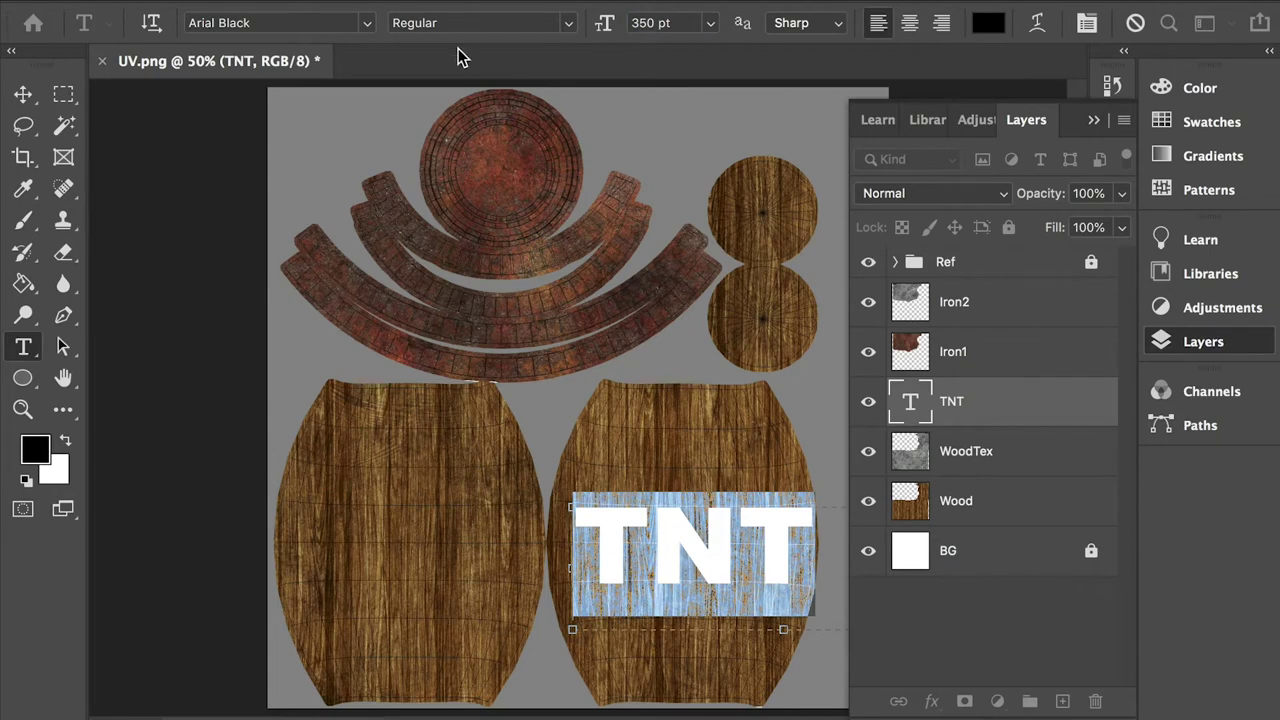
left_click(22, 93)
mouse_move(747, 547)
left_mouse_down()
mouse_move(737, 539)
mouse_move(745, 547)
left_mouse_up()
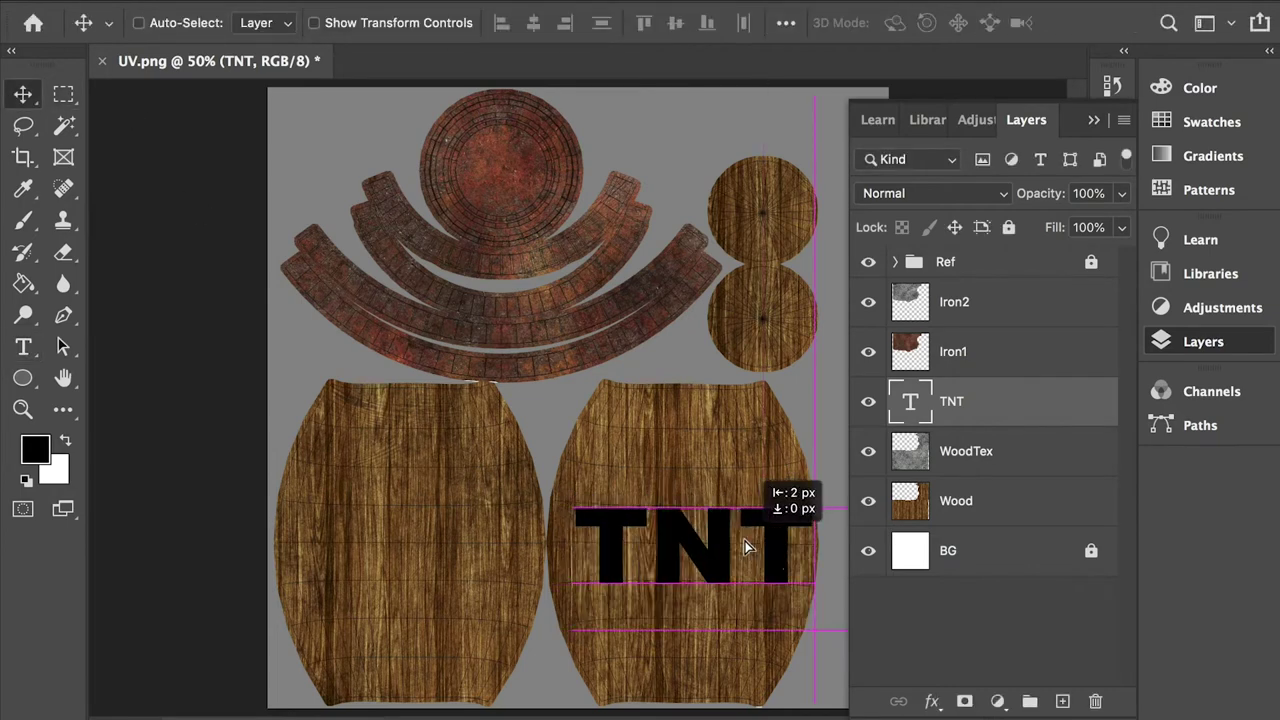
Change the colour of the whole TNT text to white.
key("t")
left_click(743, 550)
key("ctrl+a")
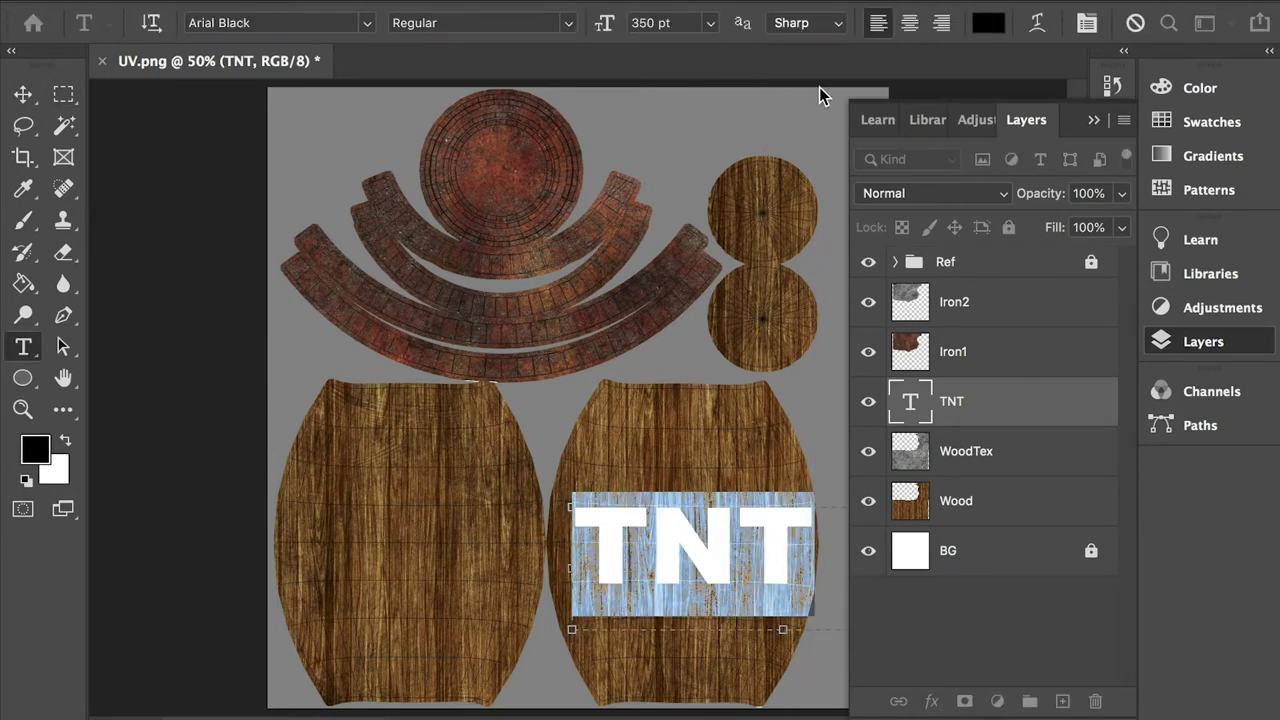
left_click(996, 22)
left_click(443, 126)
left_click(589, 126)
left_click(1136, 174)
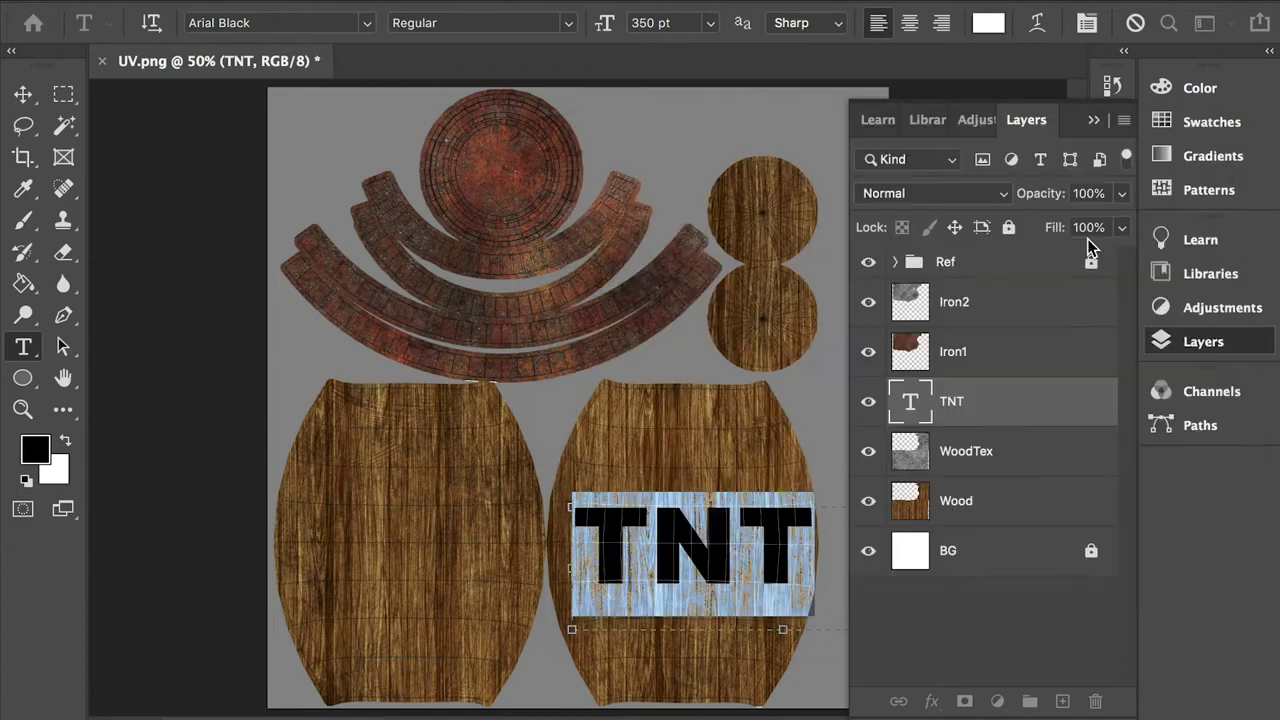
key("ctrl+Return")
Nudge the TNT text slightly left and up to centre it on the right-hand wood body piece.
key("v")
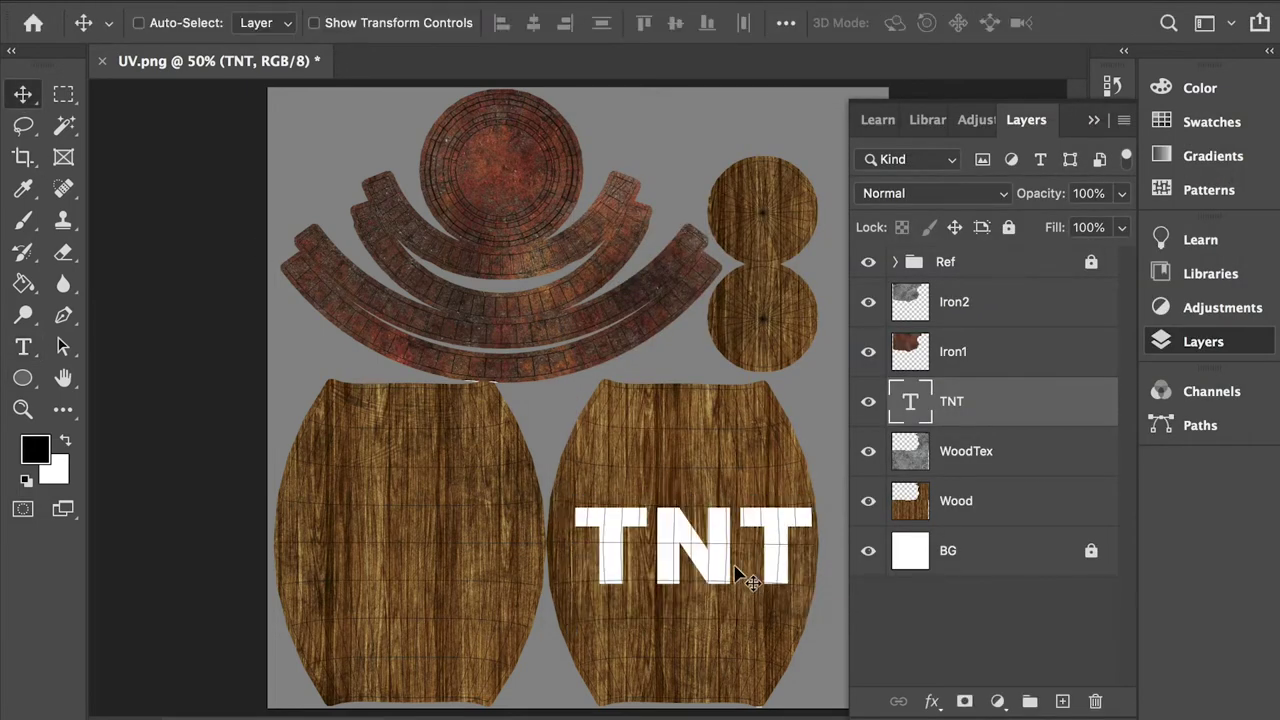
left_click_drag(722, 558, 718, 561)
key("shift+Left")
key("shift+Left")
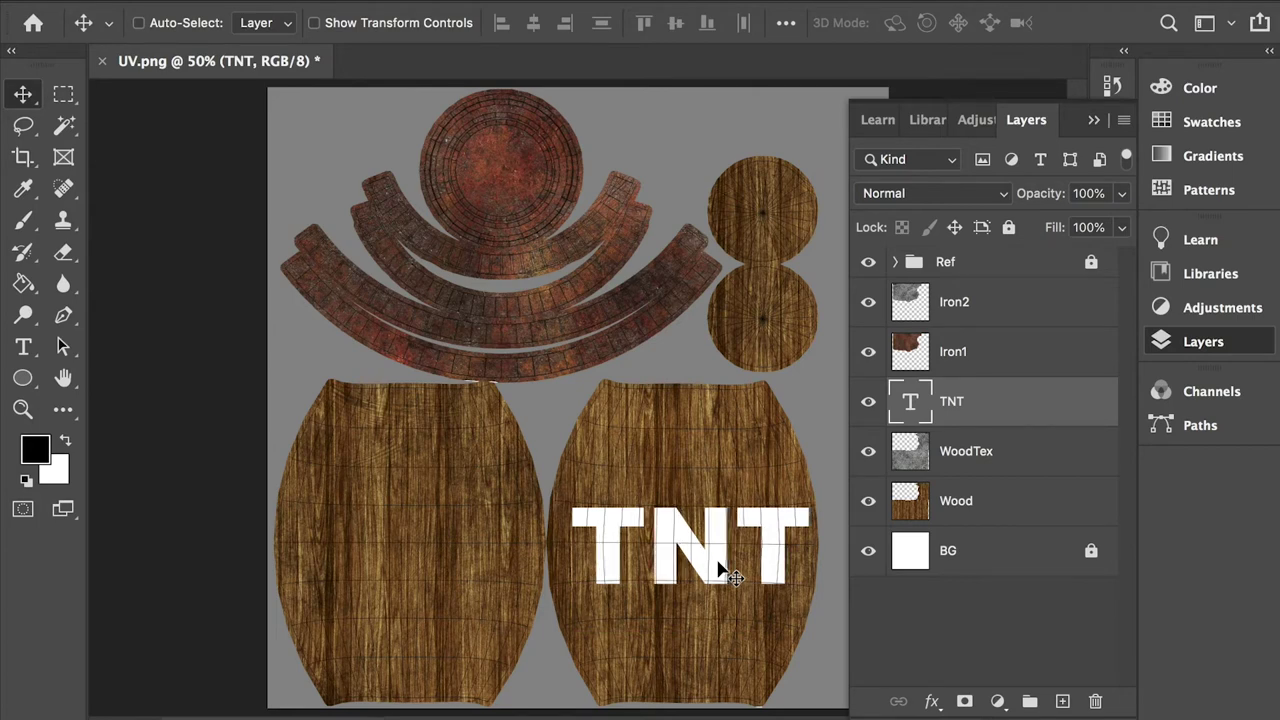
key("Up")
key("Up")
key("Left")
key("Left")
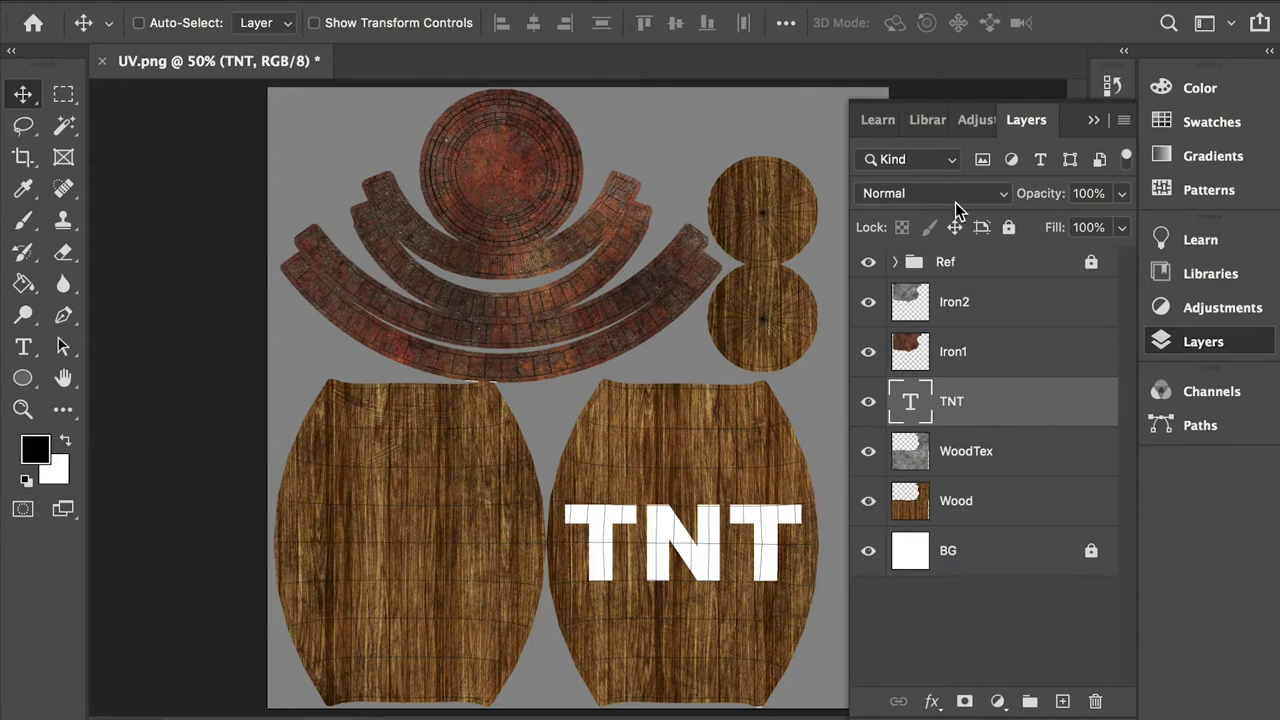
Set the TNT layer's opacity to 63% and its blend mode to Soft Light.
left_click(1001, 193)
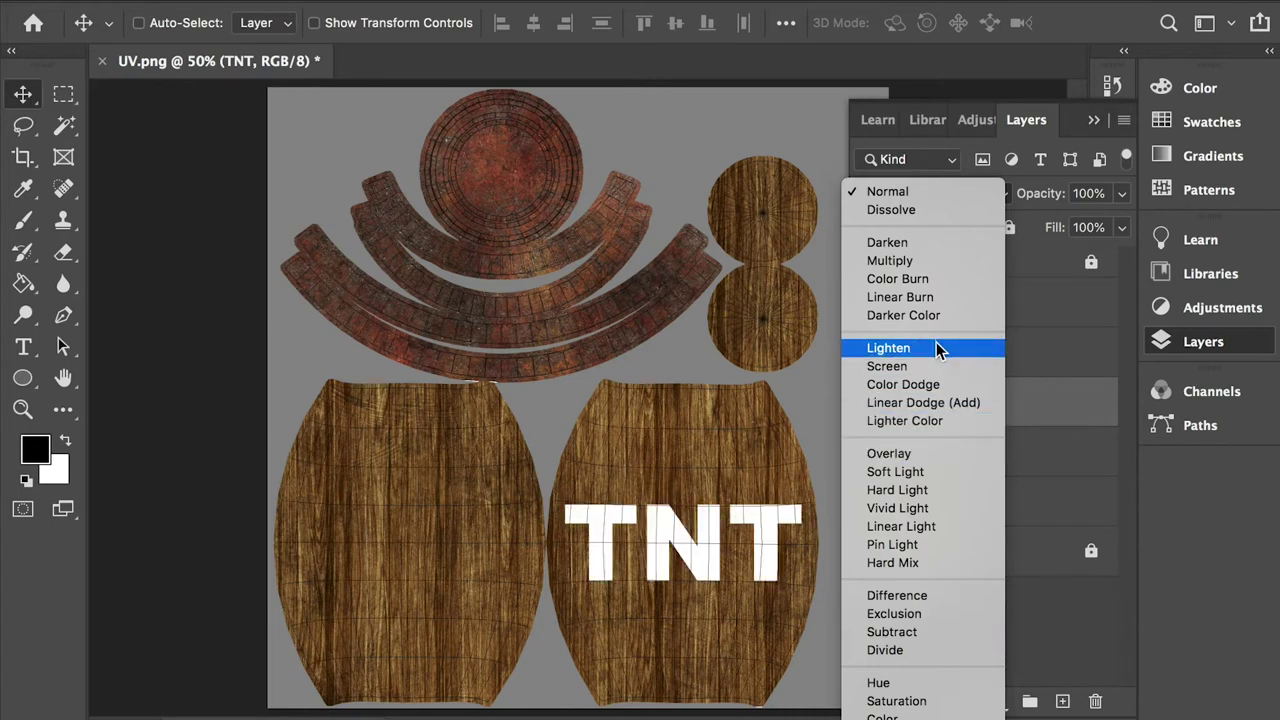
left_click(1072, 423)
left_click(1122, 194)
left_click_drag(1119, 224, 1080, 227)
left_click(968, 194)
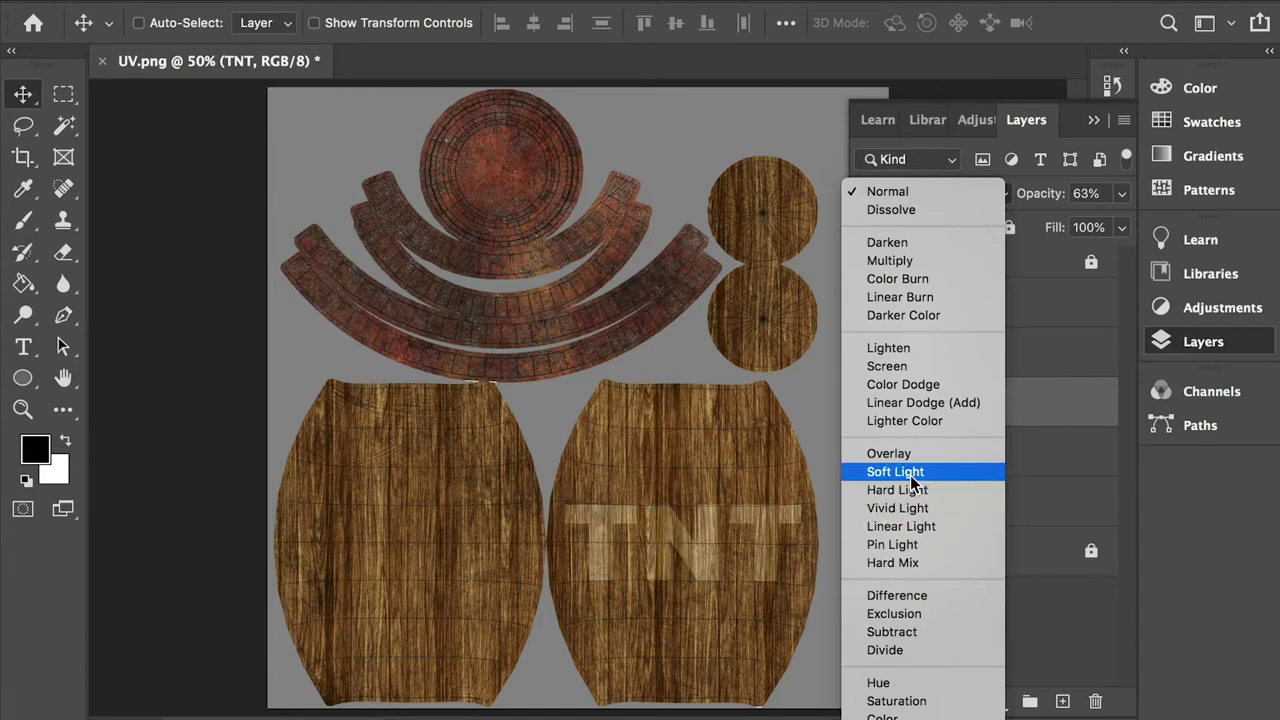
left_click(910, 473)
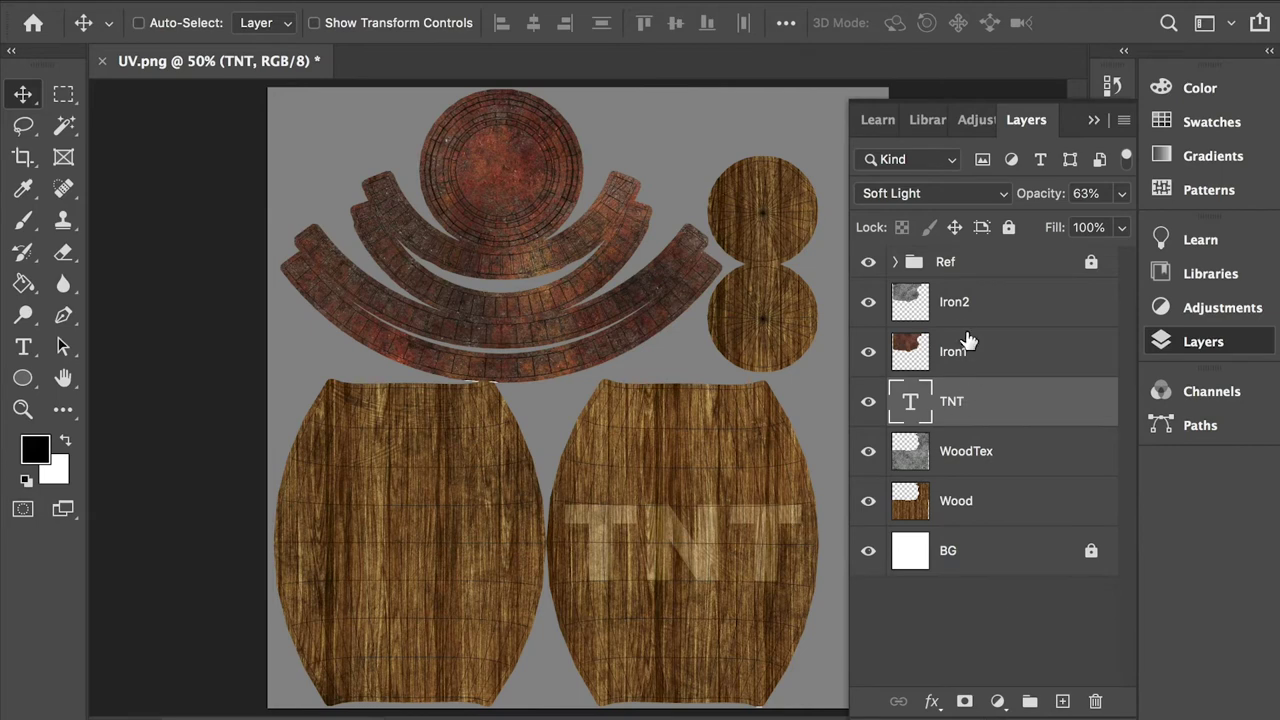
Place Iron2.png from the 02Texture folder above the TNT layer, covering the right-hand wood body piece, and rasterize it.
left_click(1010, 468)
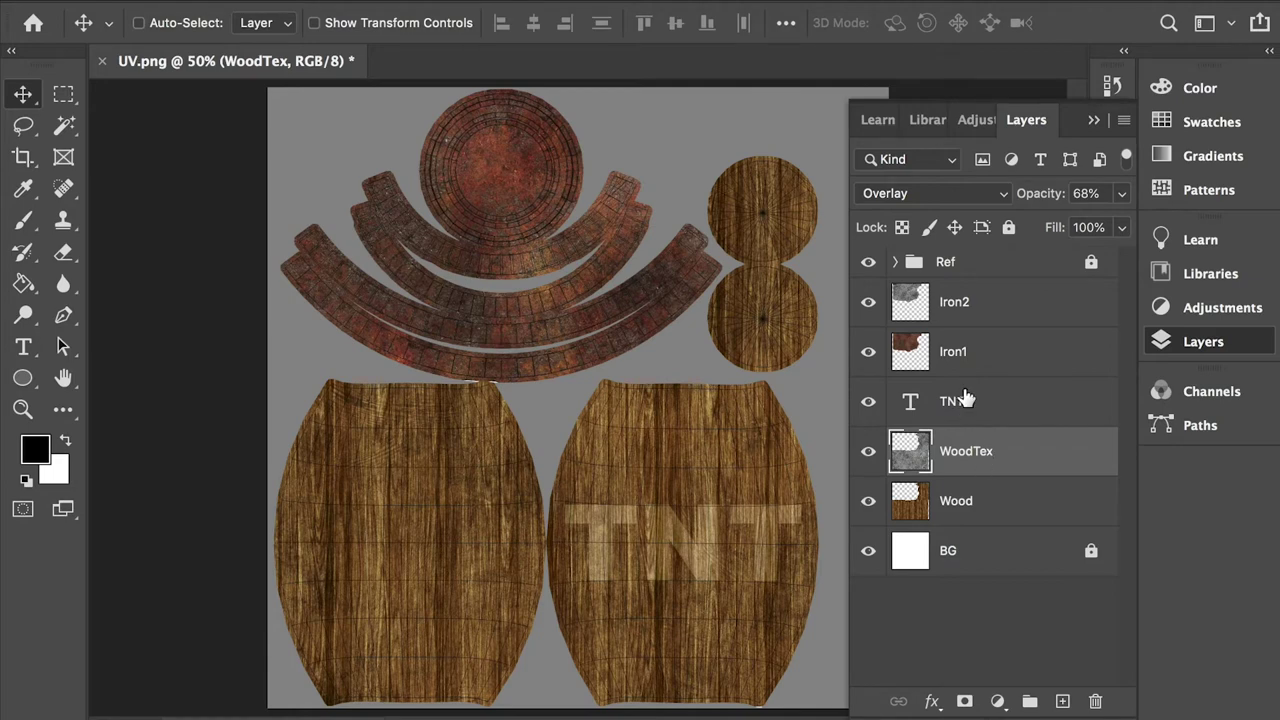
left_click(962, 408)
key("super+Tab")
key("super+Tab")
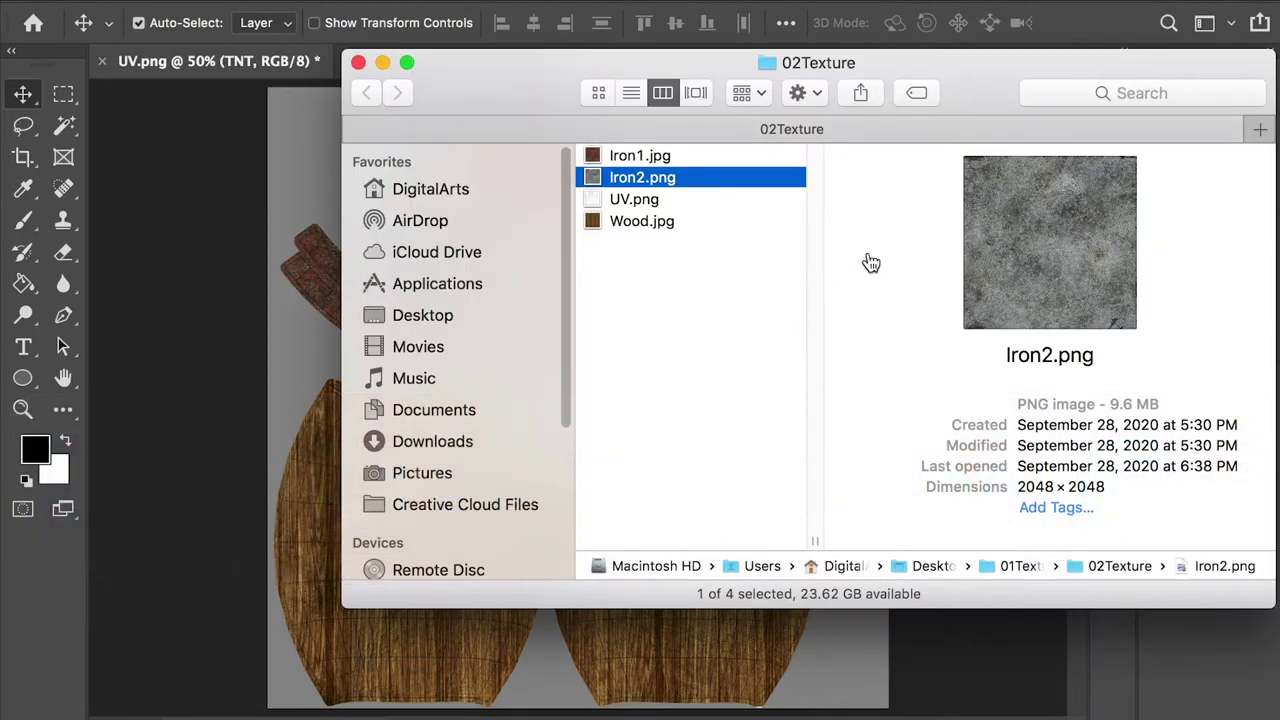
left_click_drag(627, 177, 280, 240)
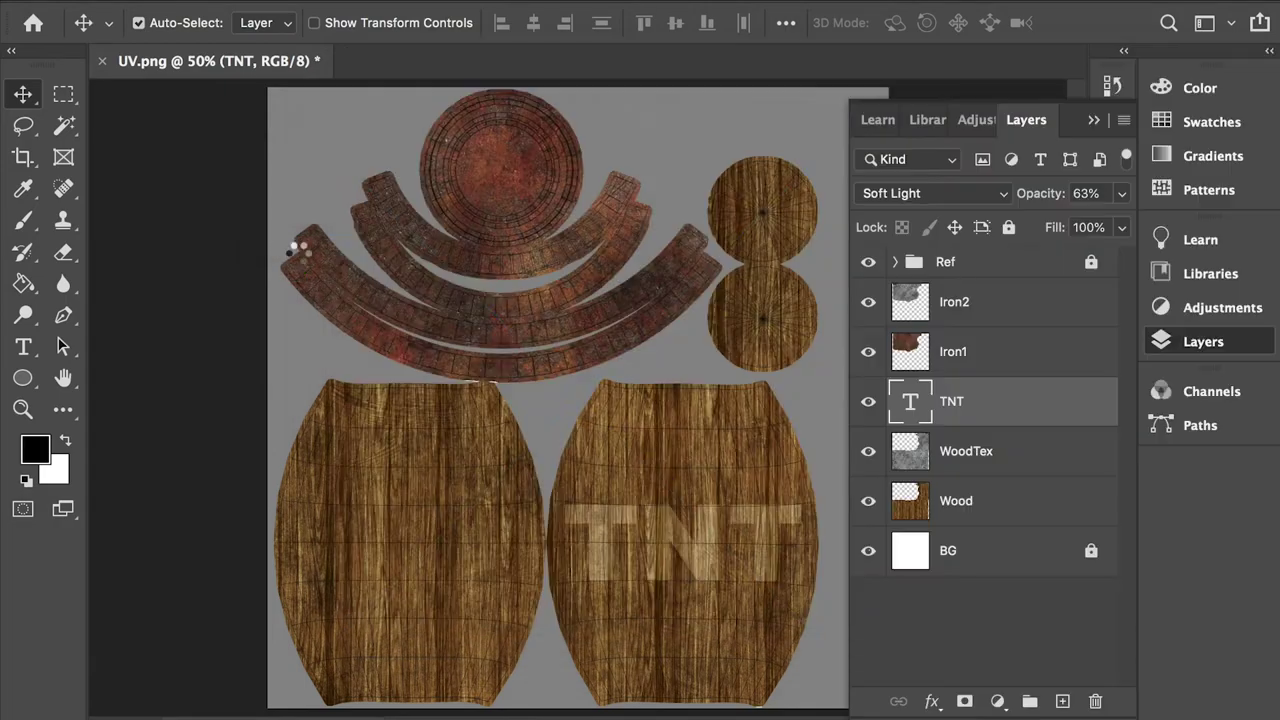
left_click_drag(368, 458, 592, 500)
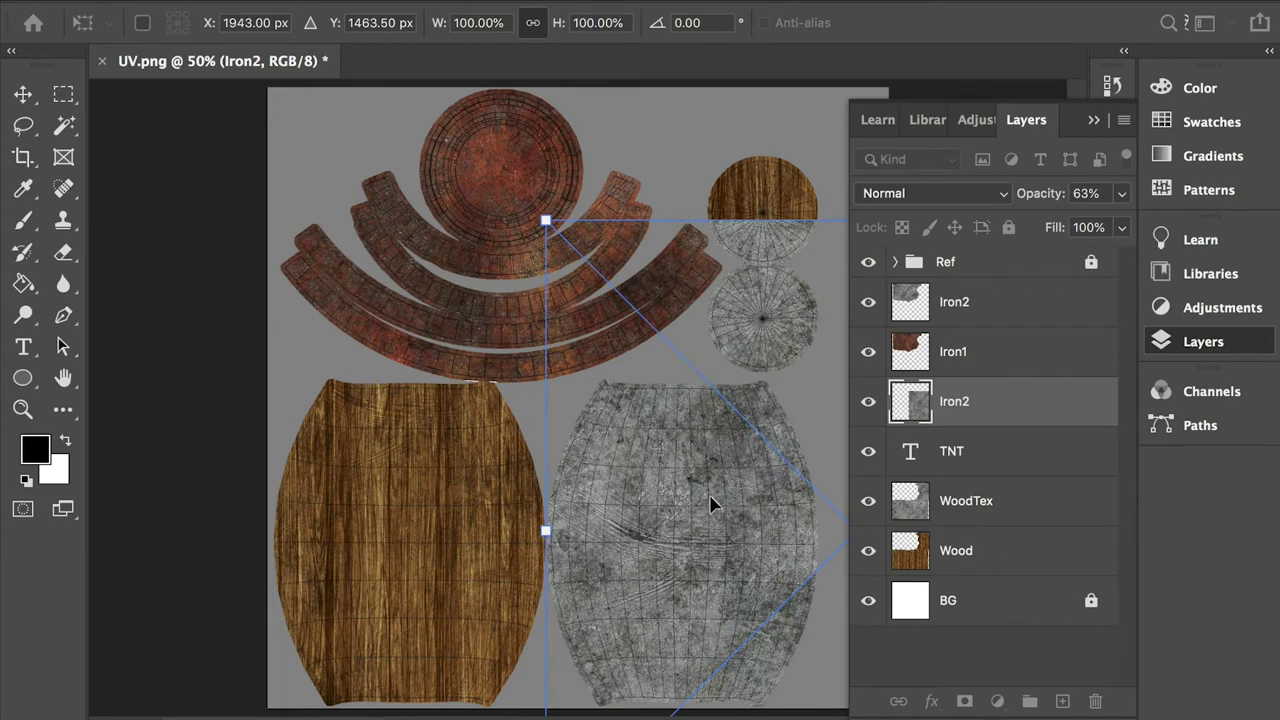
key("Return")
right_click(969, 401)
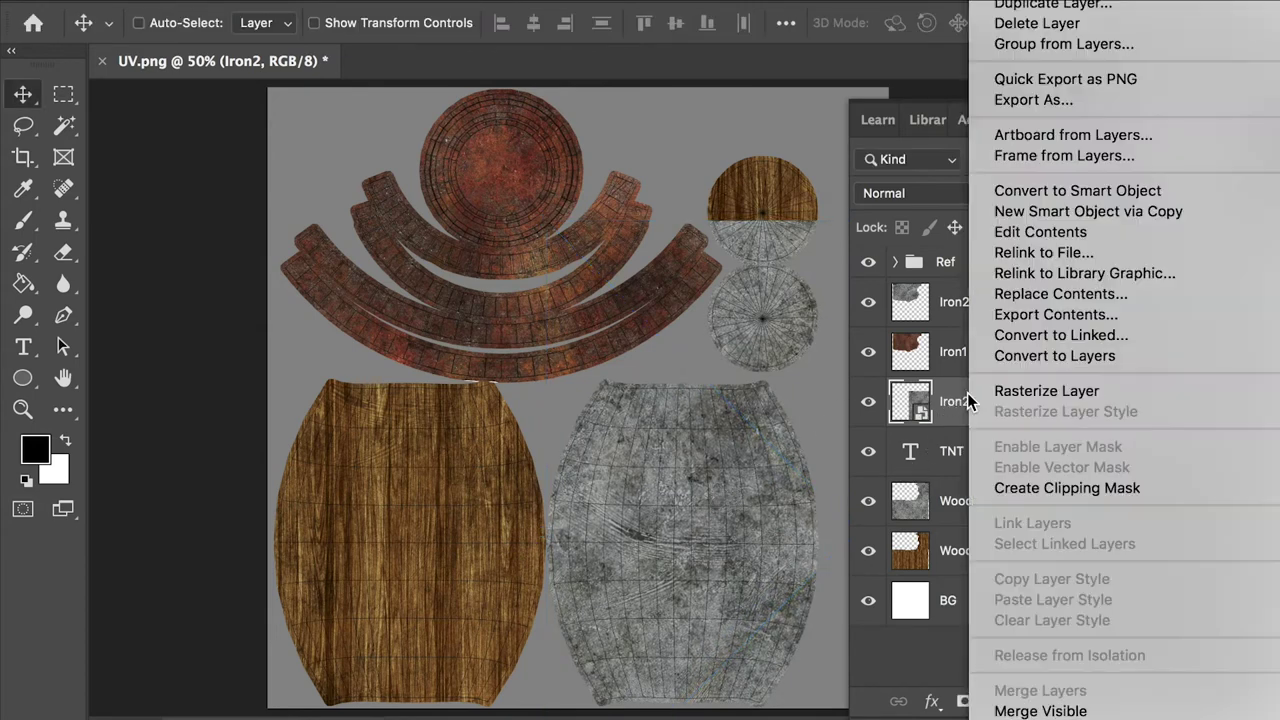
left_click(1005, 400)
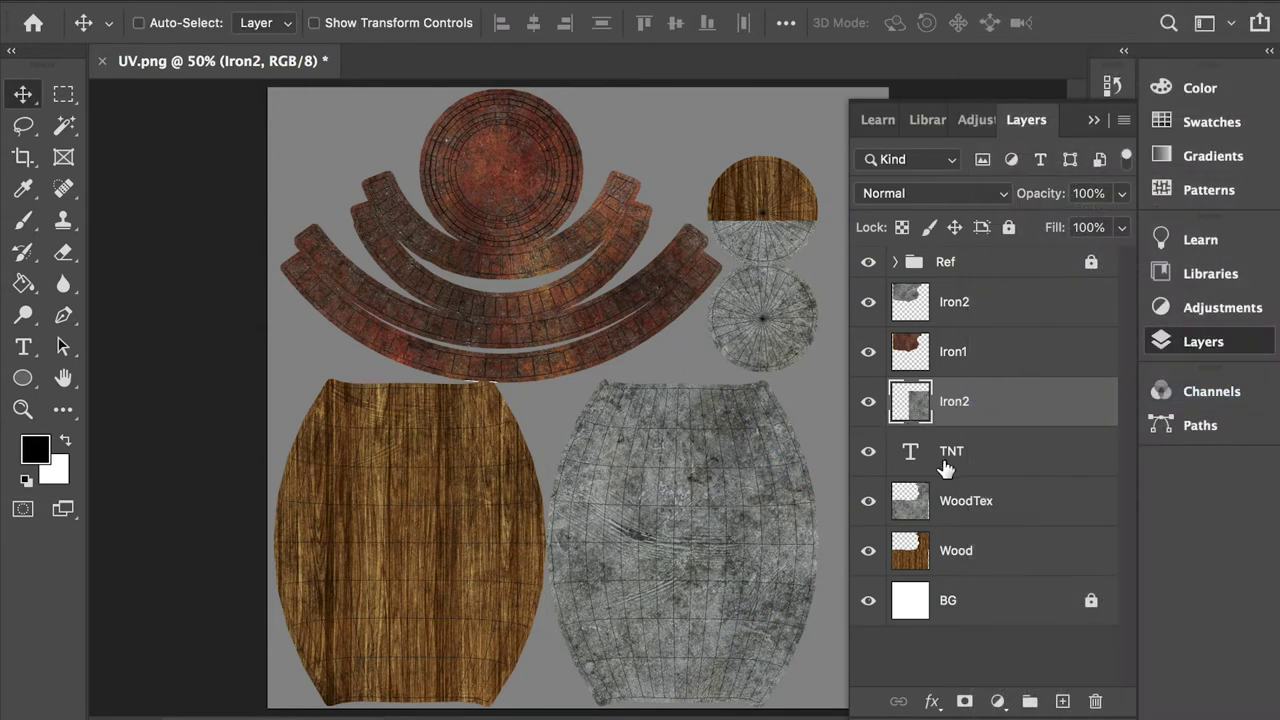
Load the TNT text outline as a selection, invert it, delete the new Iron2 texture outside the letters, and deselect.
key("ctrl")
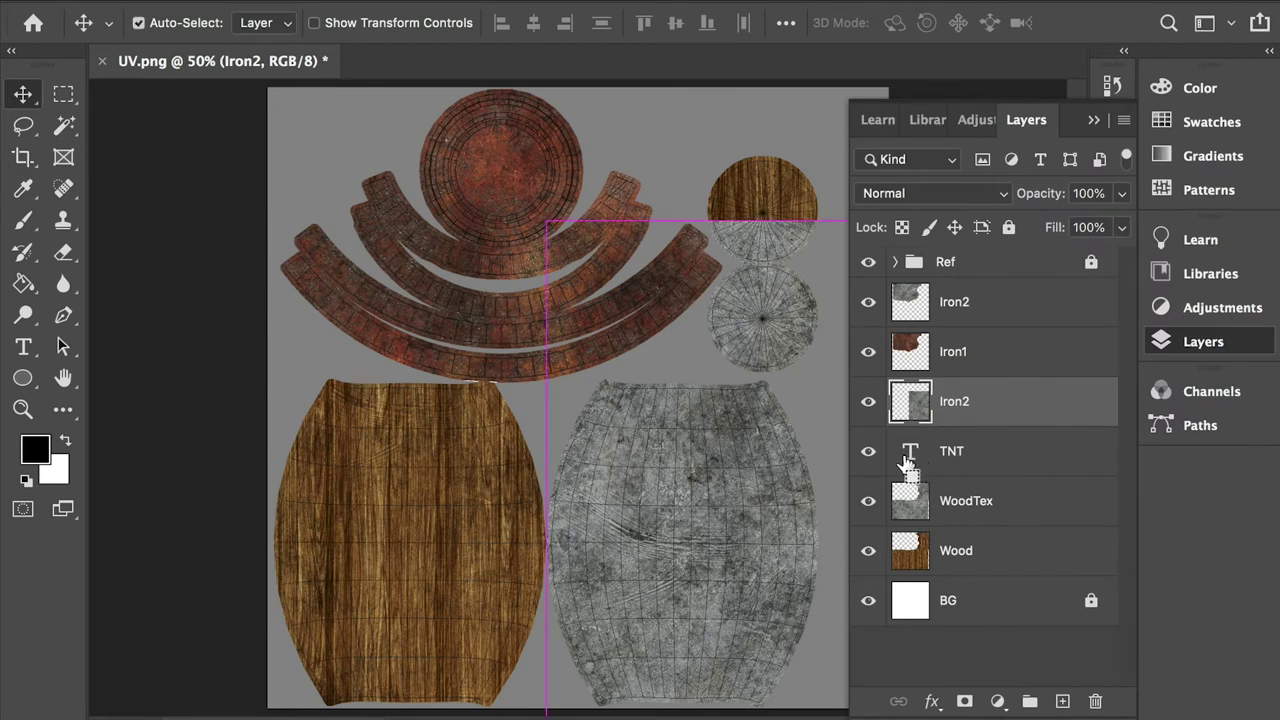
left_click(908, 456, "ctrl")
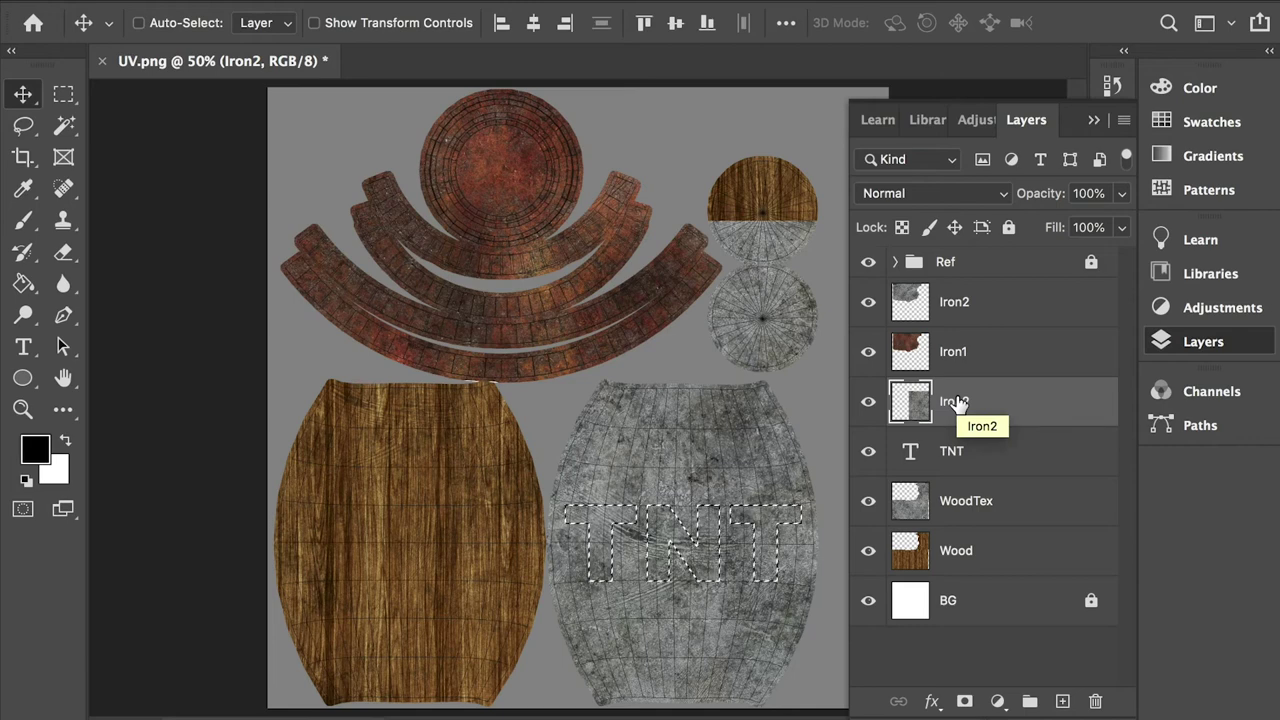
key("shift+ctrl+i")
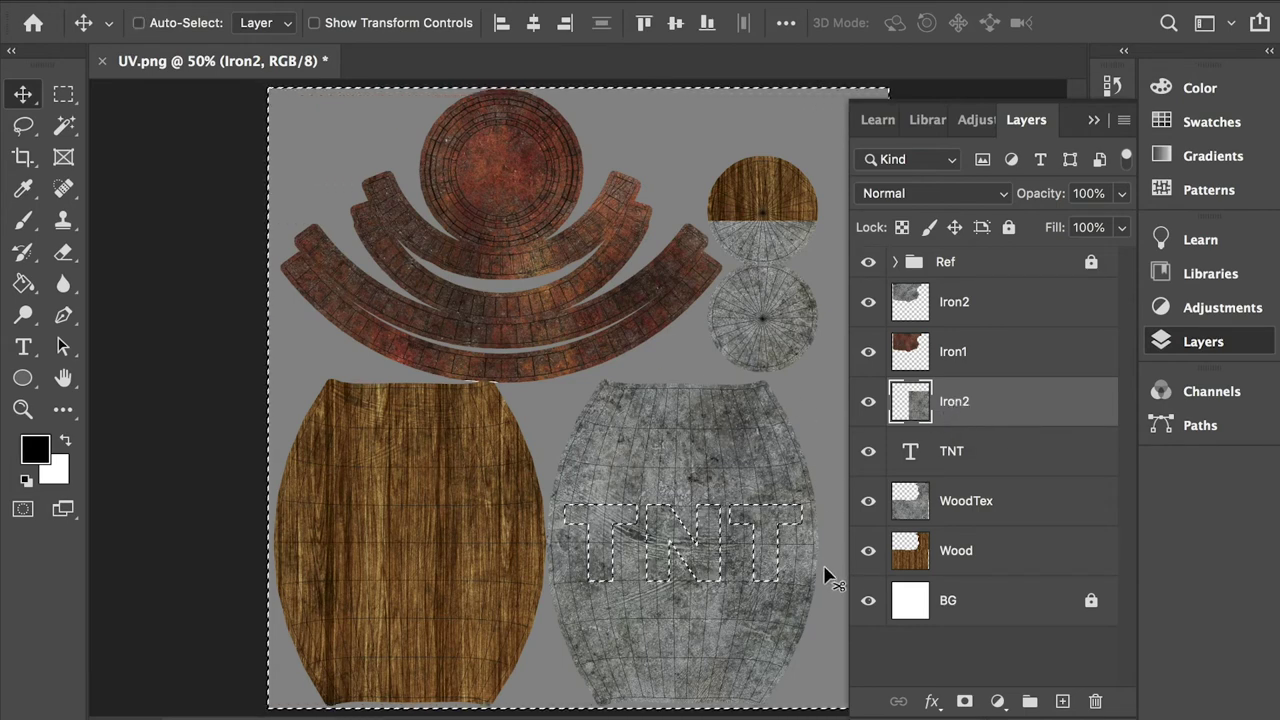
key("Delete")
key("ctrl+d")
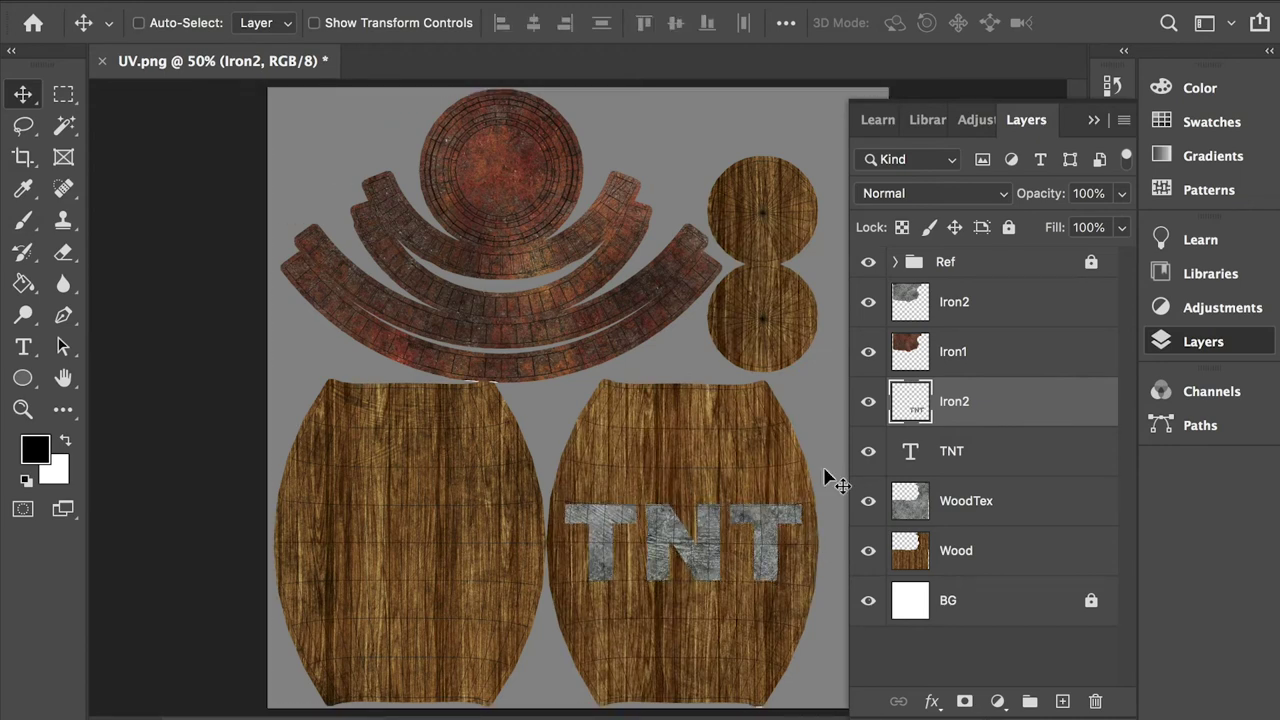
Set the blend mode of the TNT-shaped Iron2 layer to Overlay and inspect the lettering up close.
left_click(984, 194)
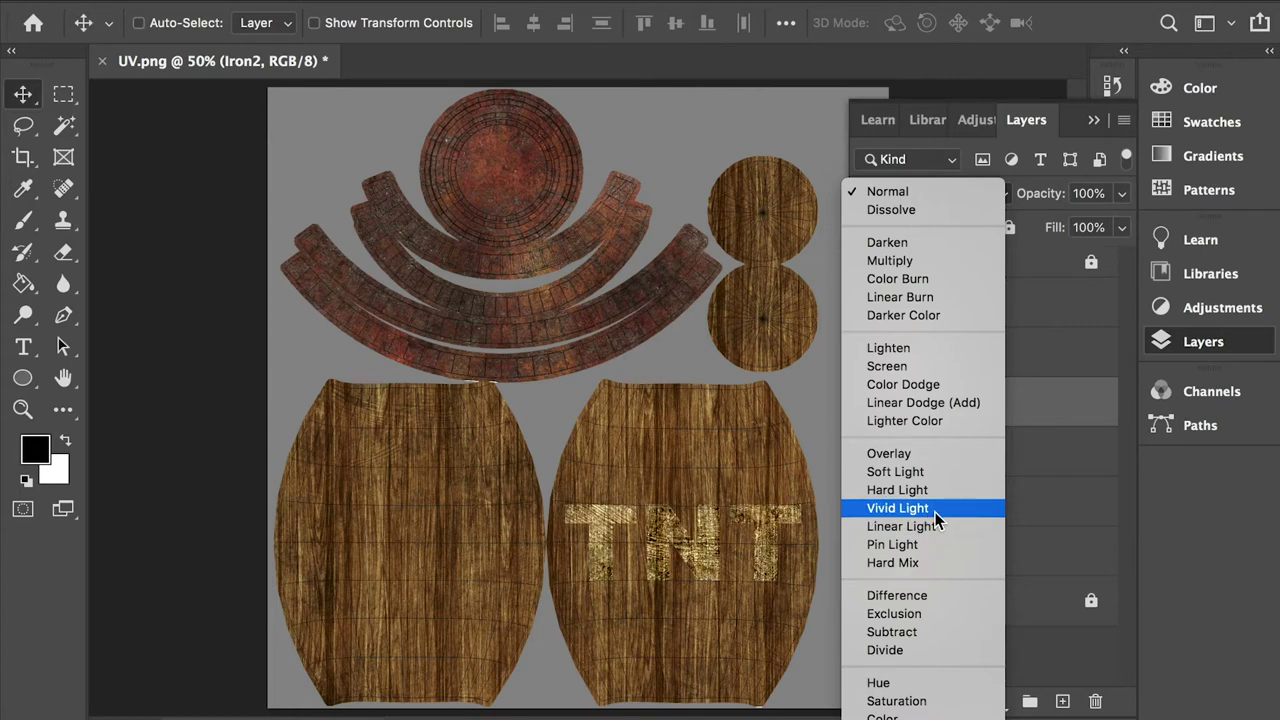
left_click(930, 455)
key("ctrl+plus")
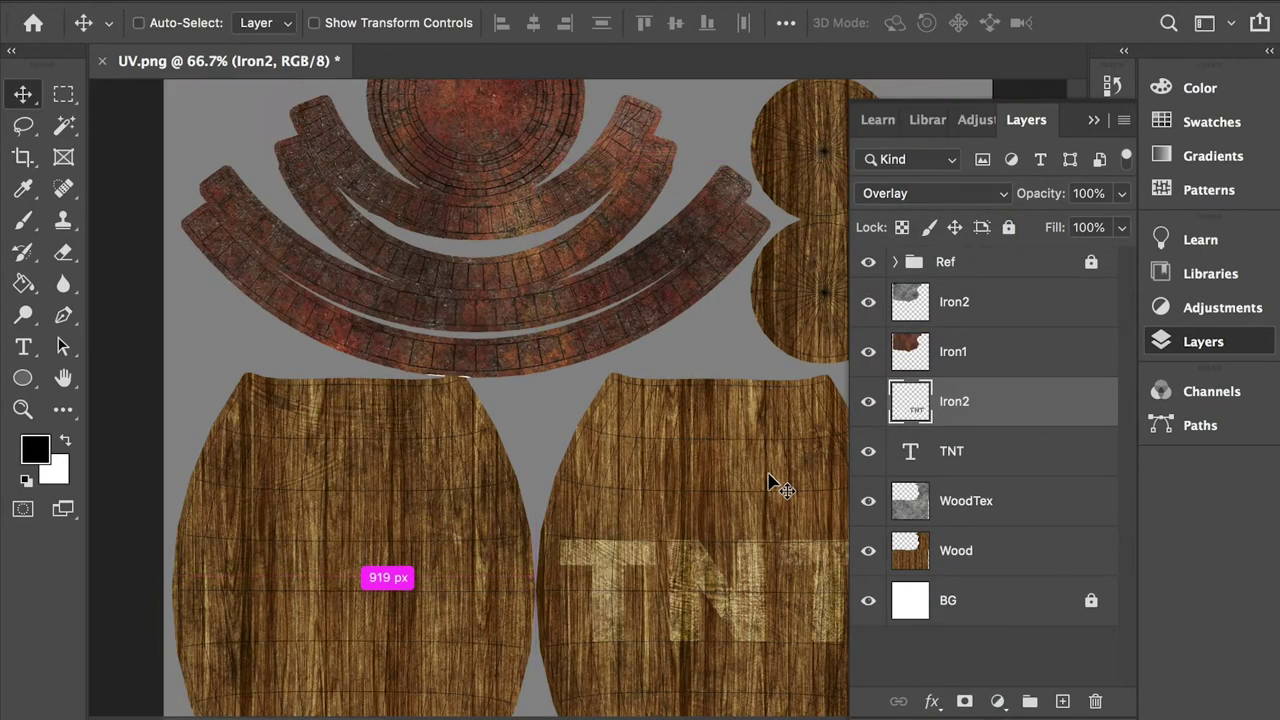
left_click_drag(701, 465, 600, 429)
key("ctrl+plus")
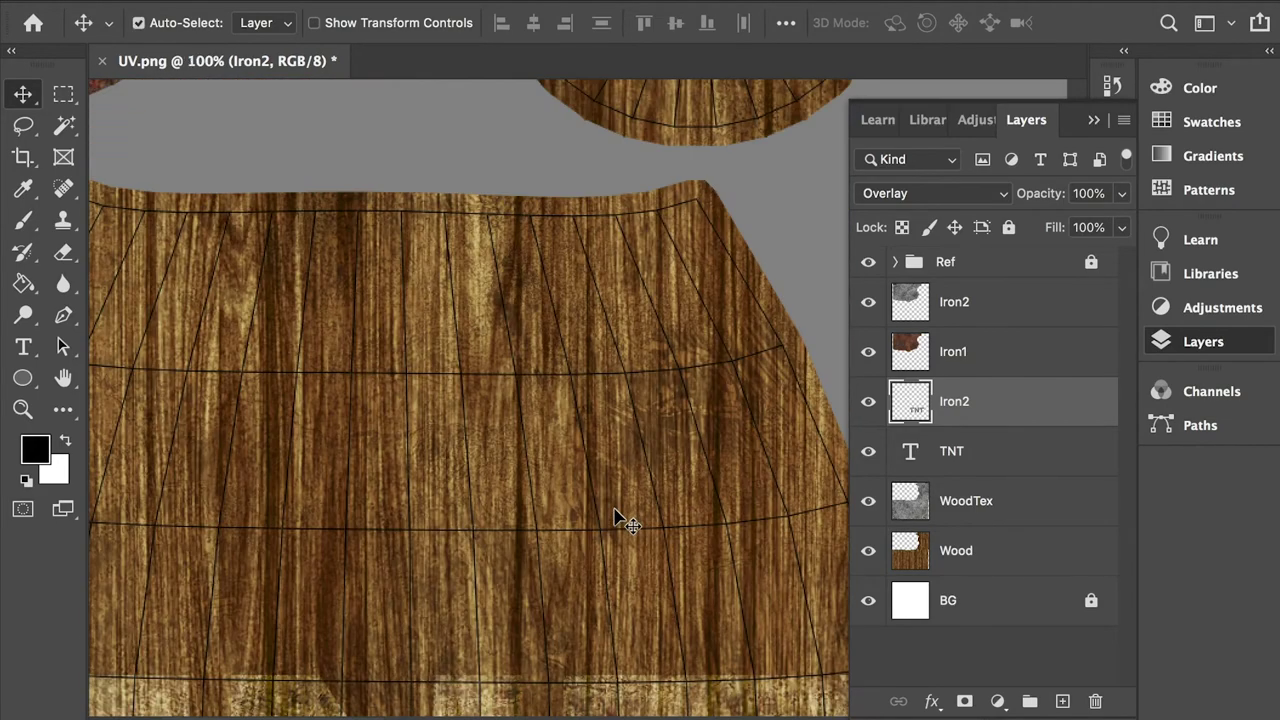
Set the opacity of the TNT-shaped Iron2 layer to 77% and view the whole texture.
left_click_drag(617, 517, 589, 443)
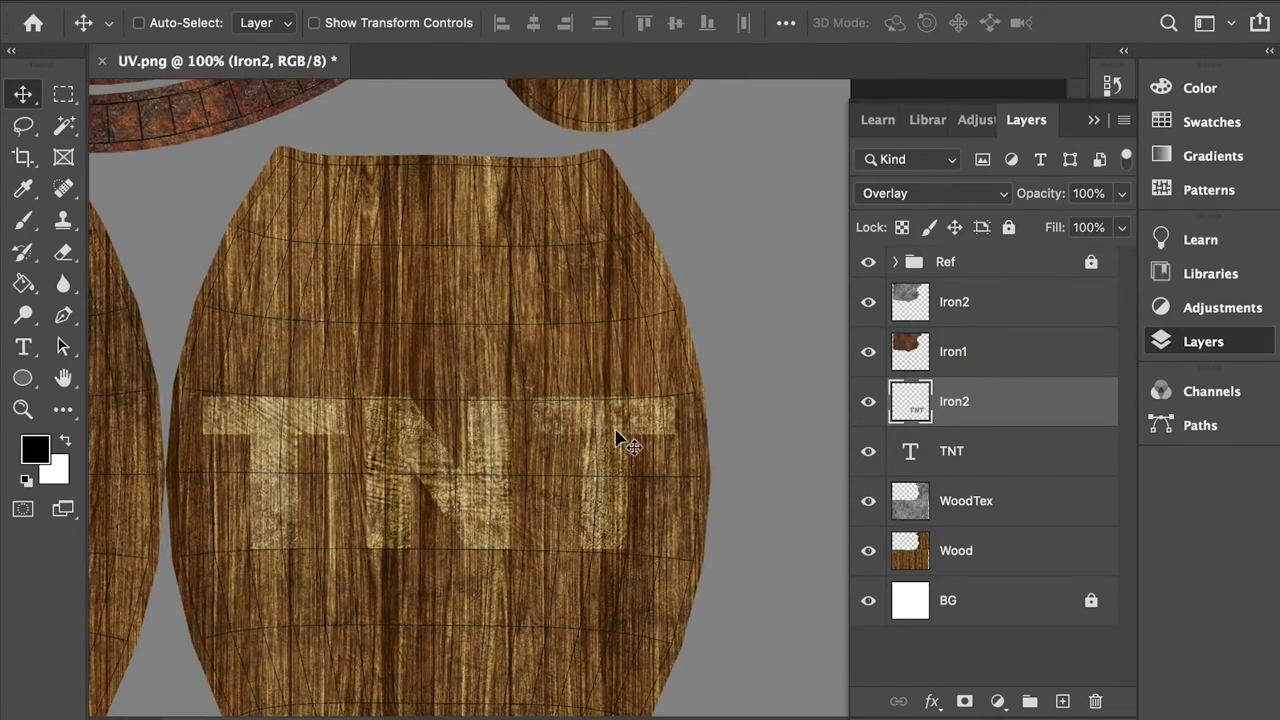
left_click(1122, 193)
left_click_drag(1120, 221, 1093, 229)
left_click(1016, 411)
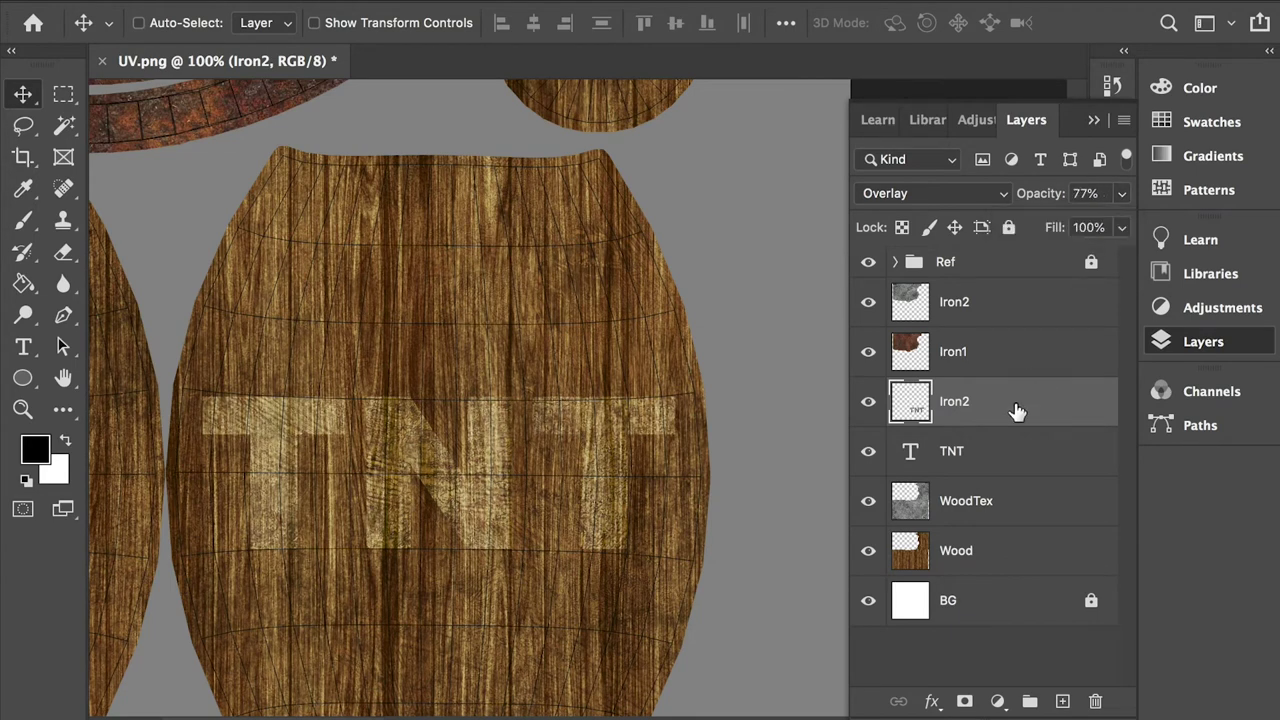
key("super+minus")
key("super+minus")
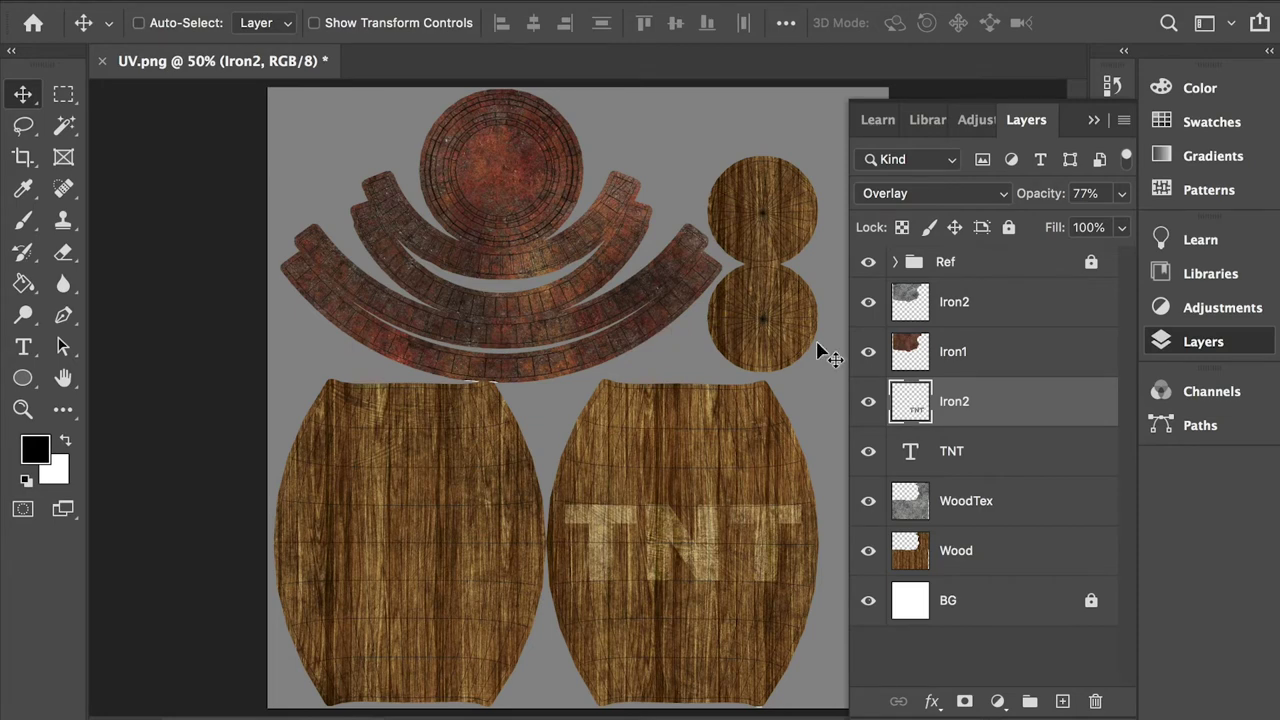
Group all texture layers from the topmost Iron2 down to Wood and name the group Diffuse.
left_click(965, 302)
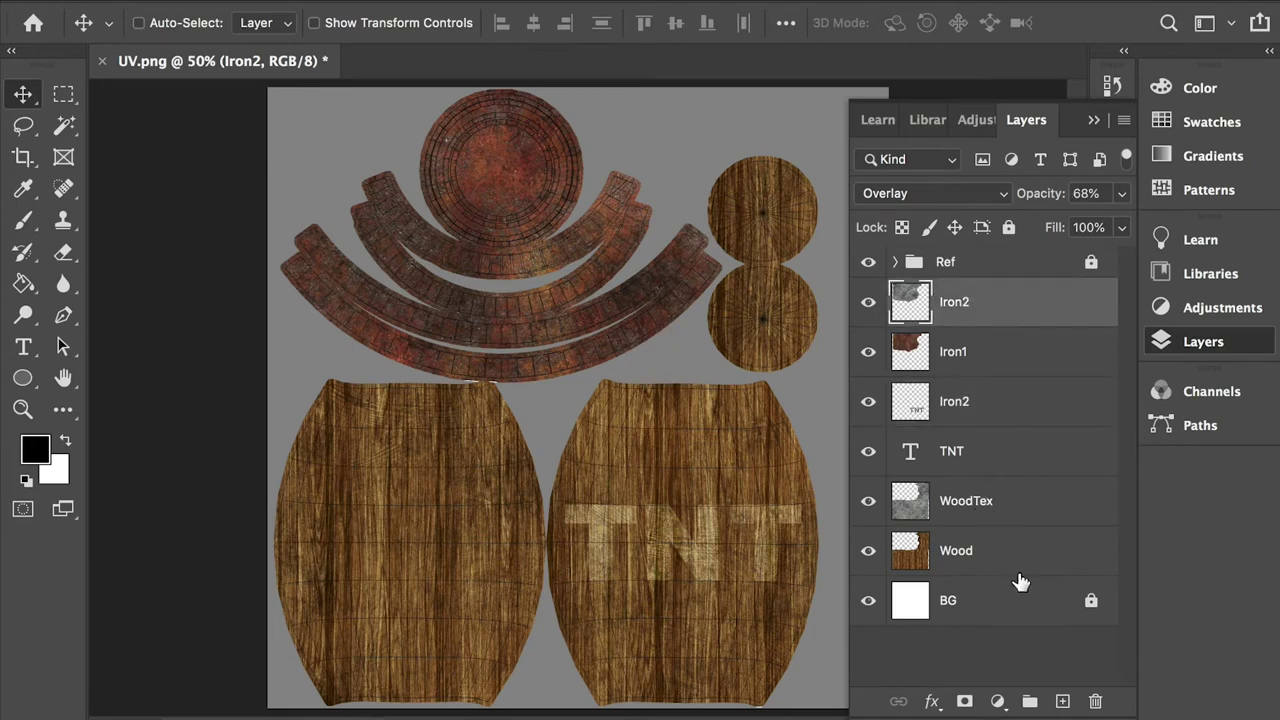
left_click(1000, 560, "shift")
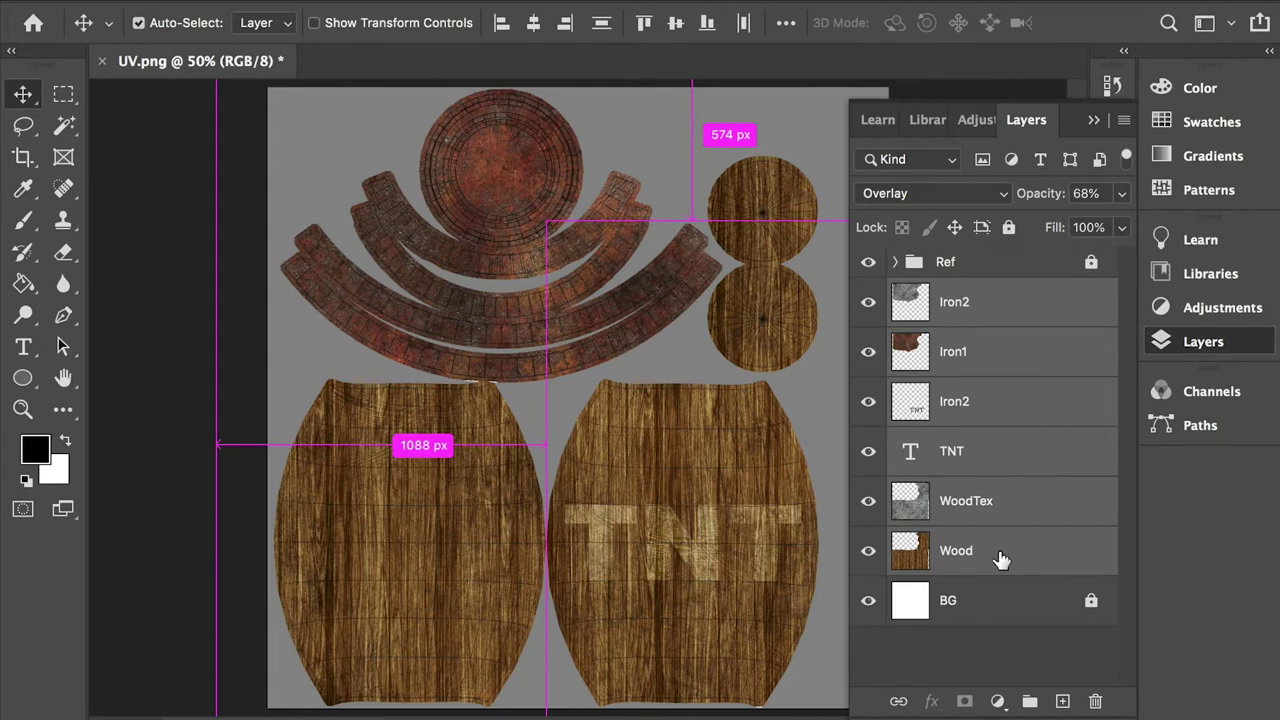
key("ctrl+g")
double_click(957, 291)
type("Diffuse")
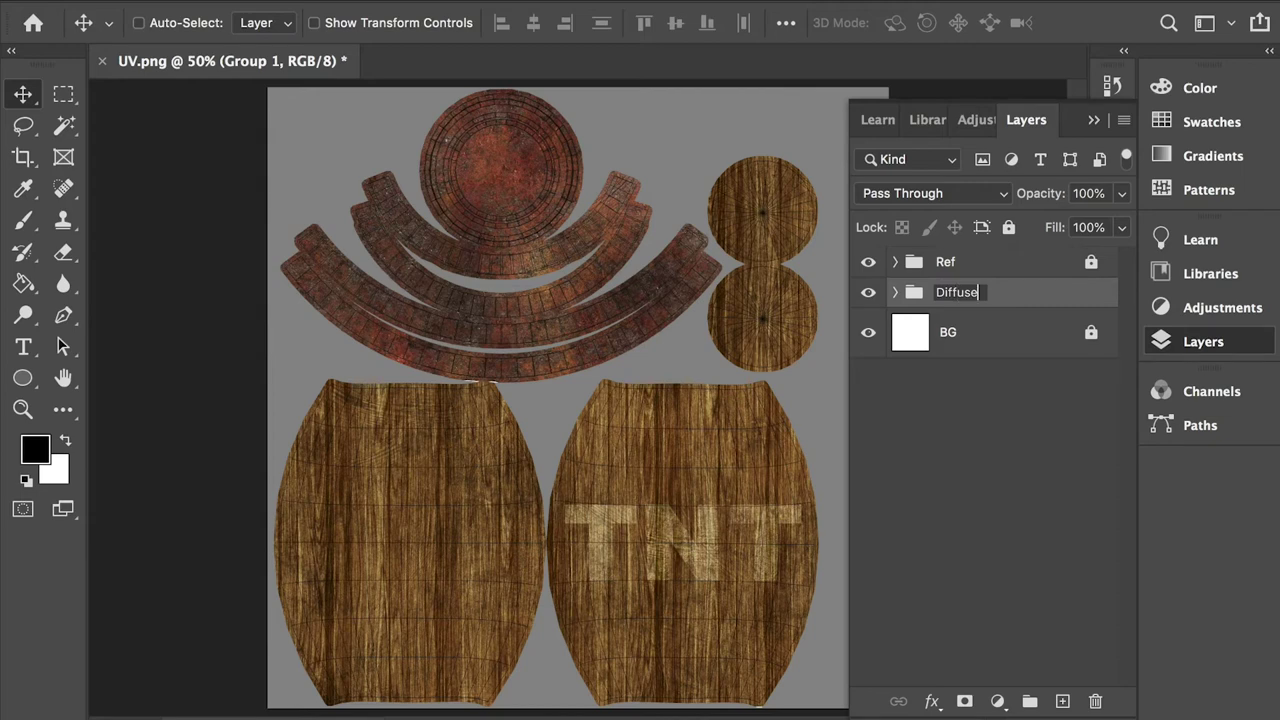
left_click(966, 328)
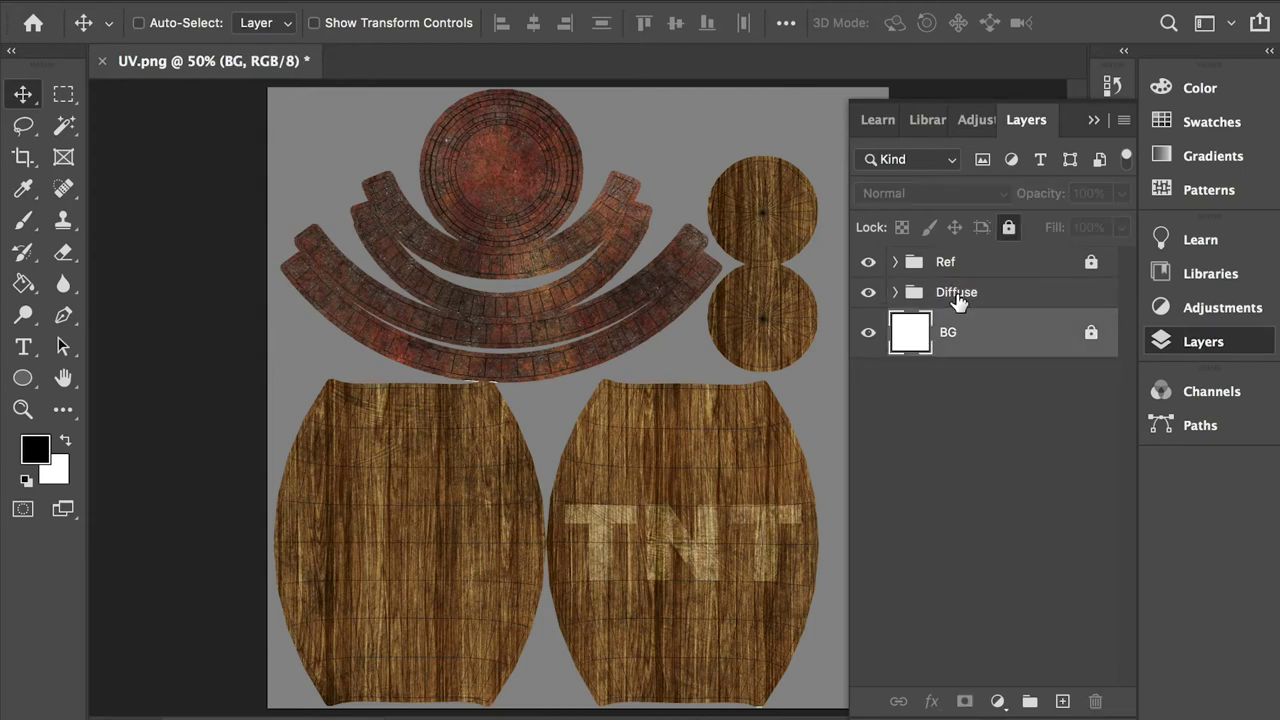
Hide the UV wireframe layer inside the Ref group, keeping the MASK layer visible.
left_click(868, 262)
left_click(868, 262)
left_click(896, 262)
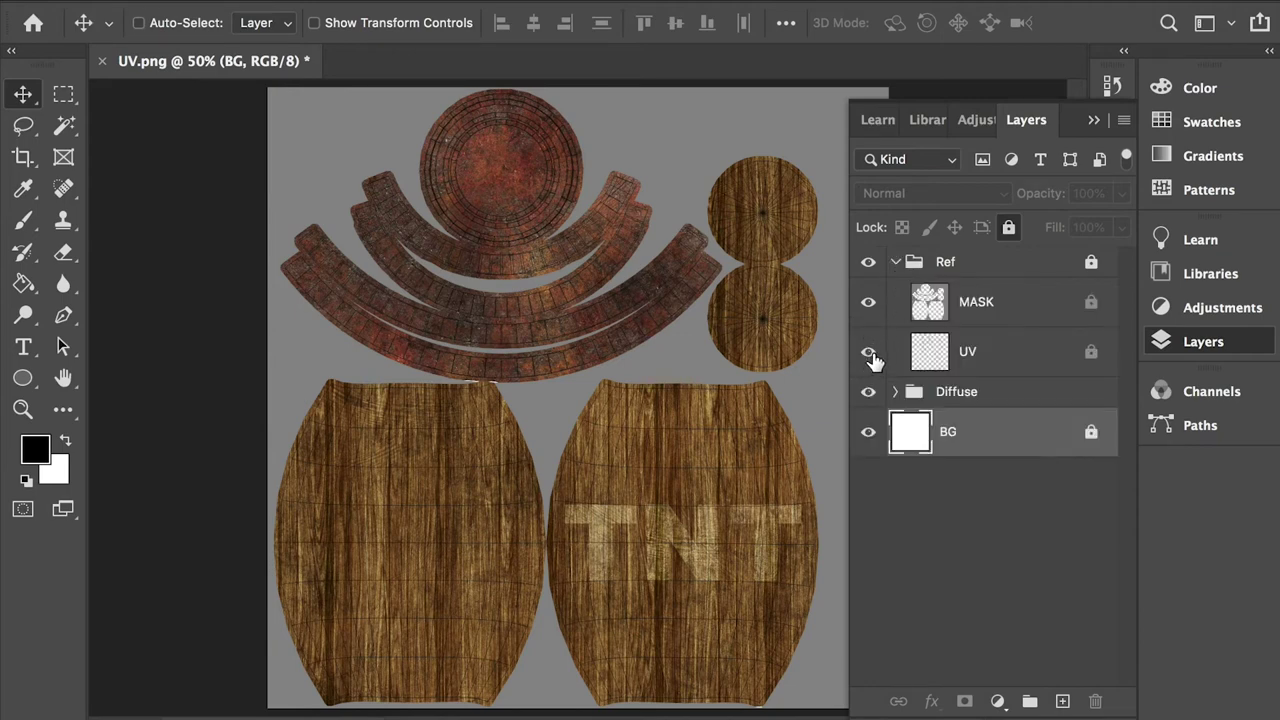
left_click(868, 352)
left_click(870, 354)
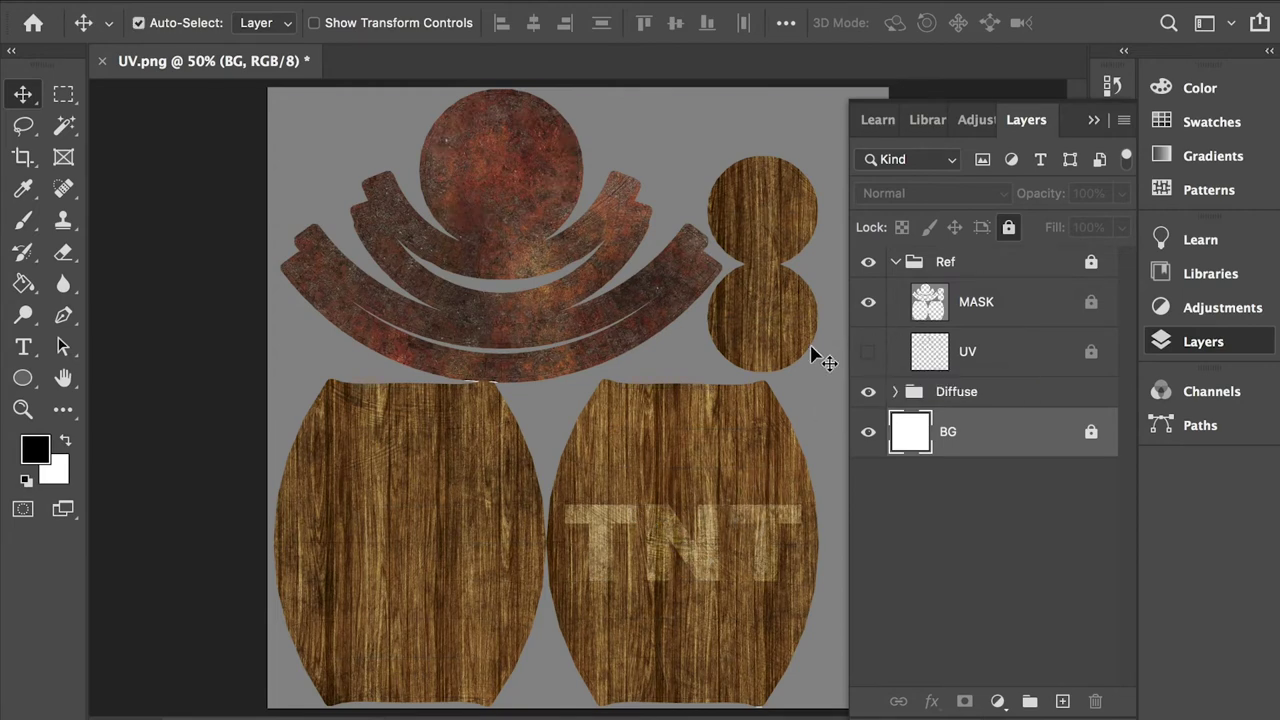
Save the document as TextureBarrel.psd in the 02Texture folder with layers and maximized compatibility.
key("super+shift+s")
type("Texture")
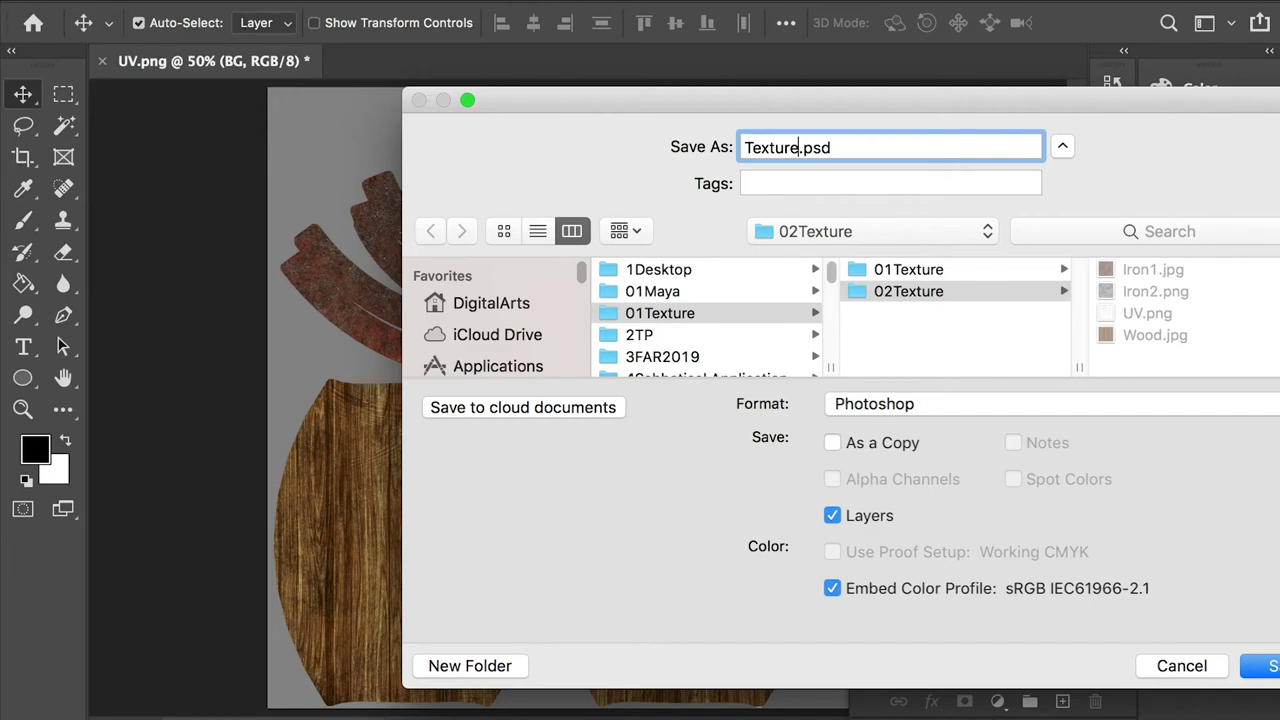
type("Barre")
key("BackSpace")
key("BackSpace")
type("rel")
key("Return")
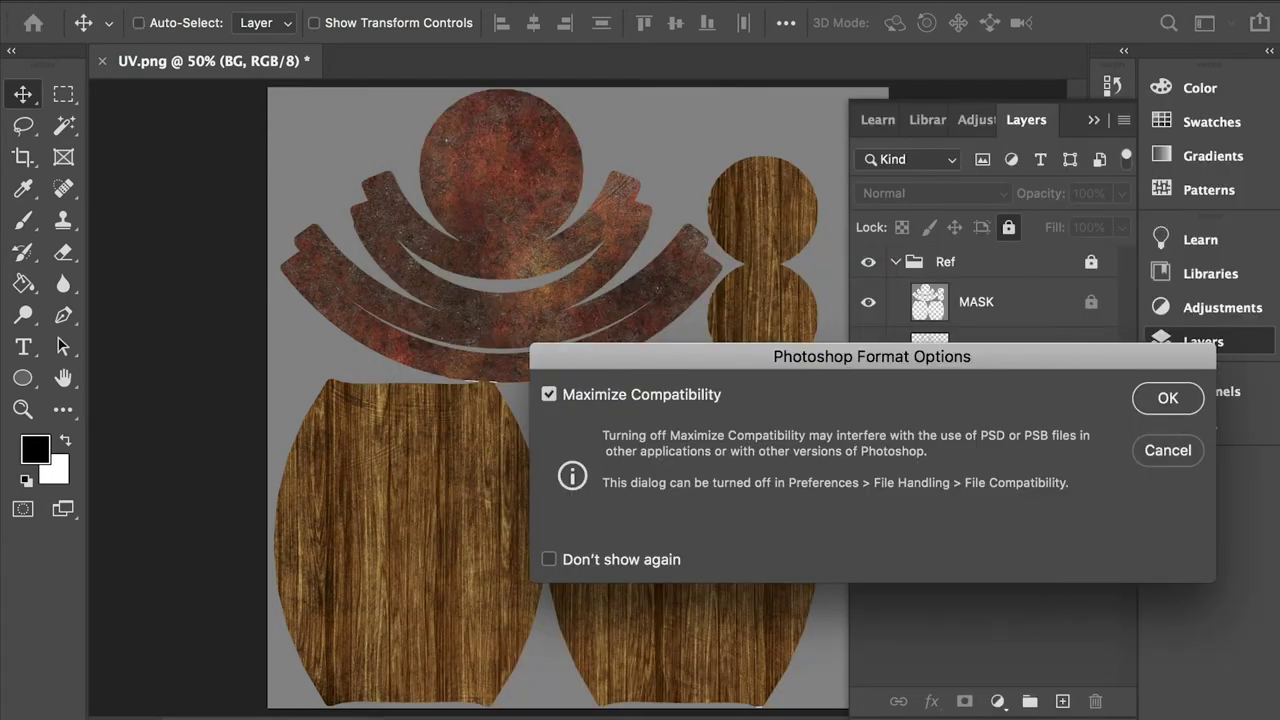
key("Return")
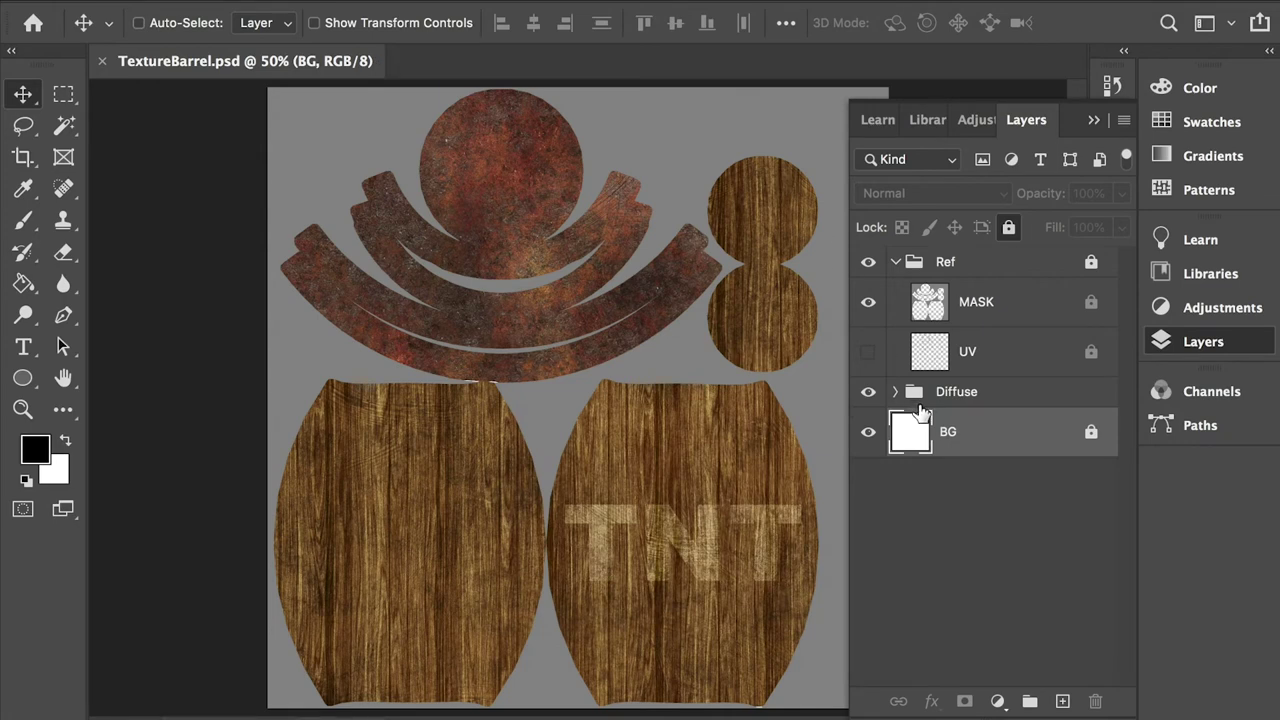
Save a JPEG copy named TextureBarrel_D.jpg in the 02Texture folder at Maximum quality 12, Progressive with 3 scans.
key("super")
key("super")
key("super")
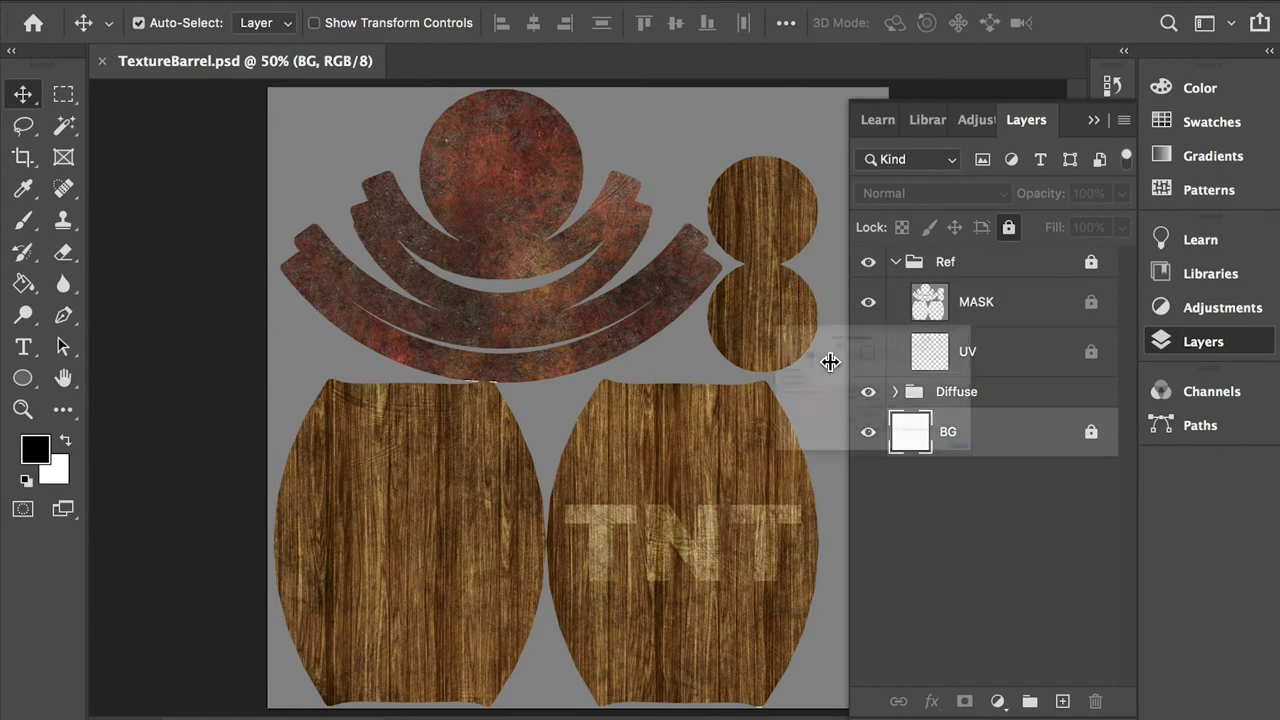
key("super+shift+s")
left_click(888, 404)
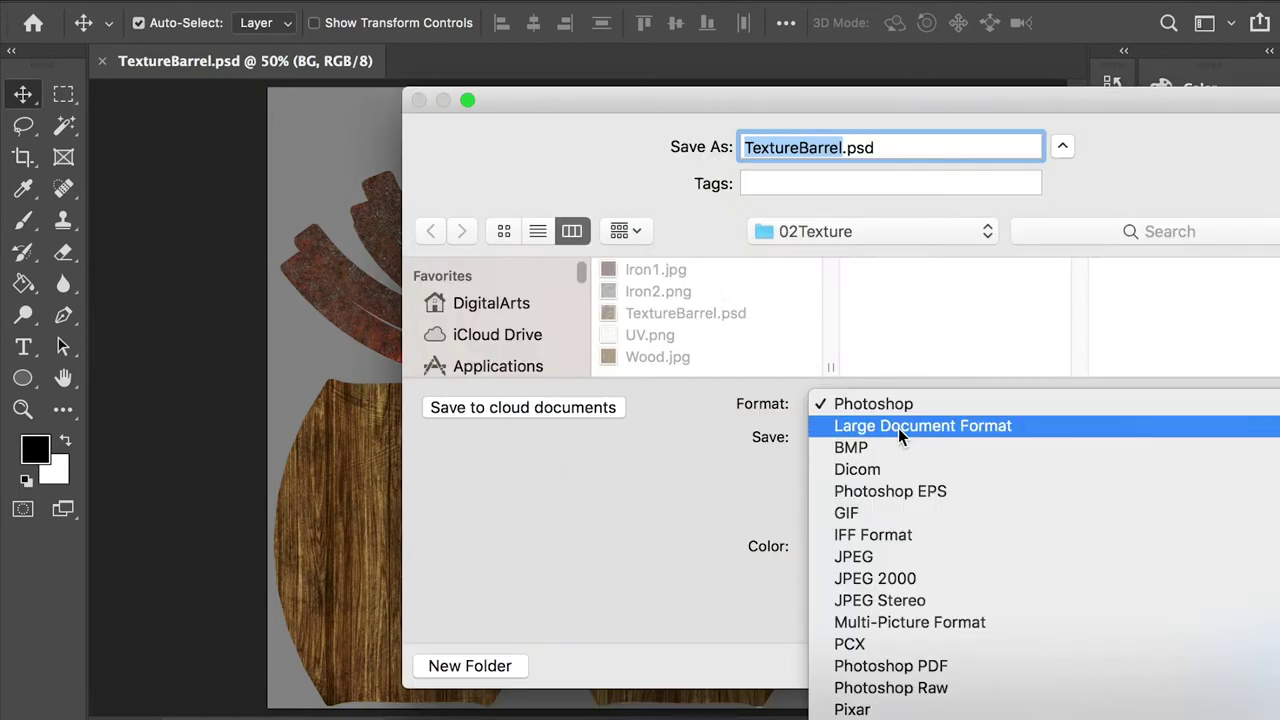
left_click(906, 557)
key("Right")
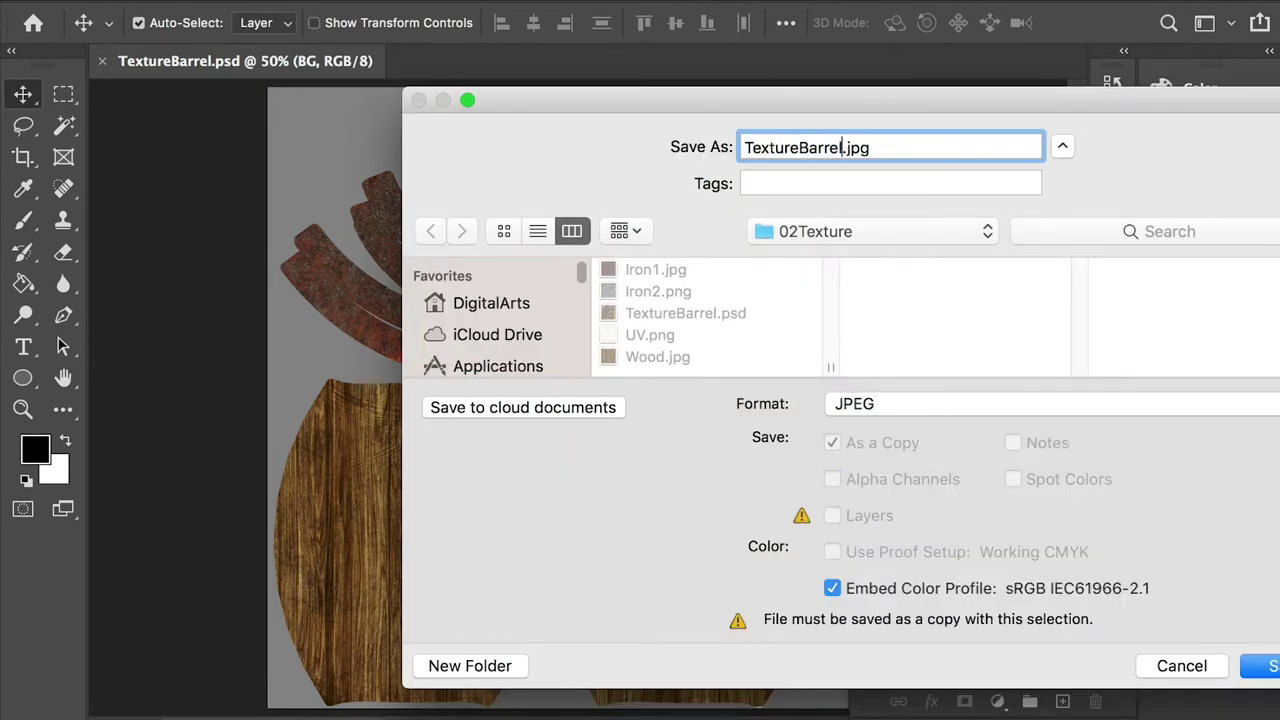
type("_D")
left_click(1274, 667)
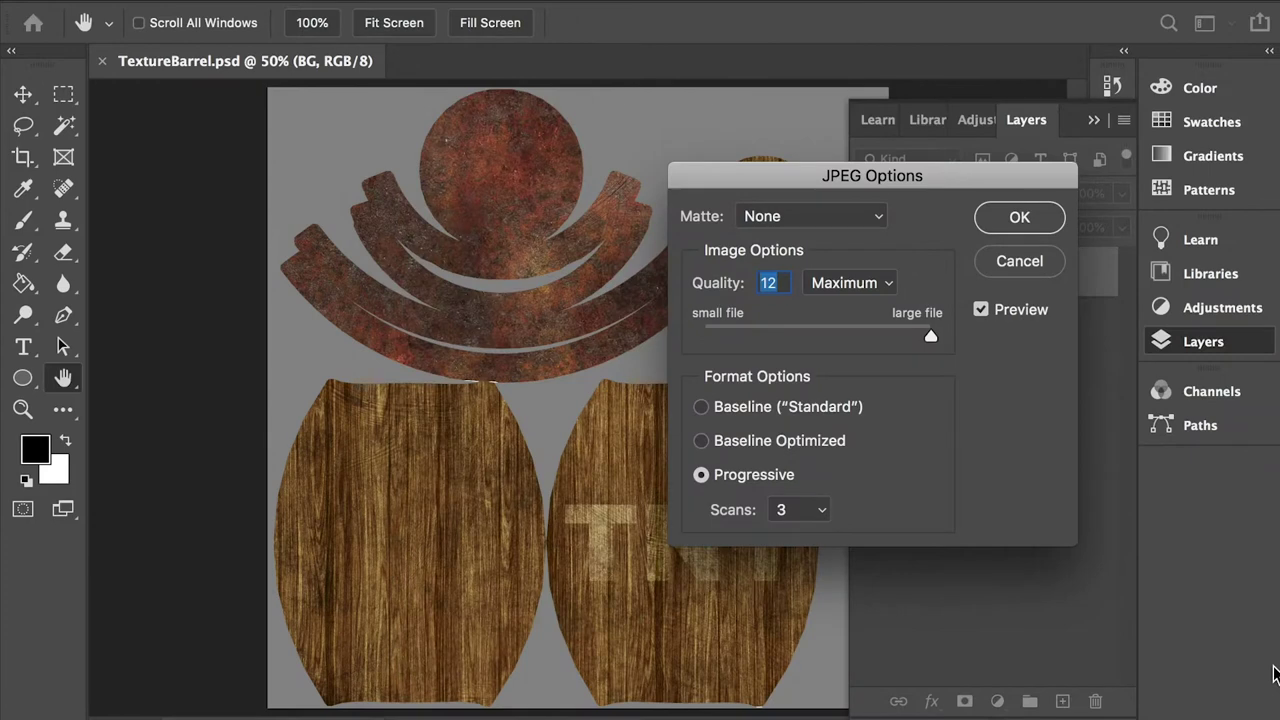
left_click(1015, 220)
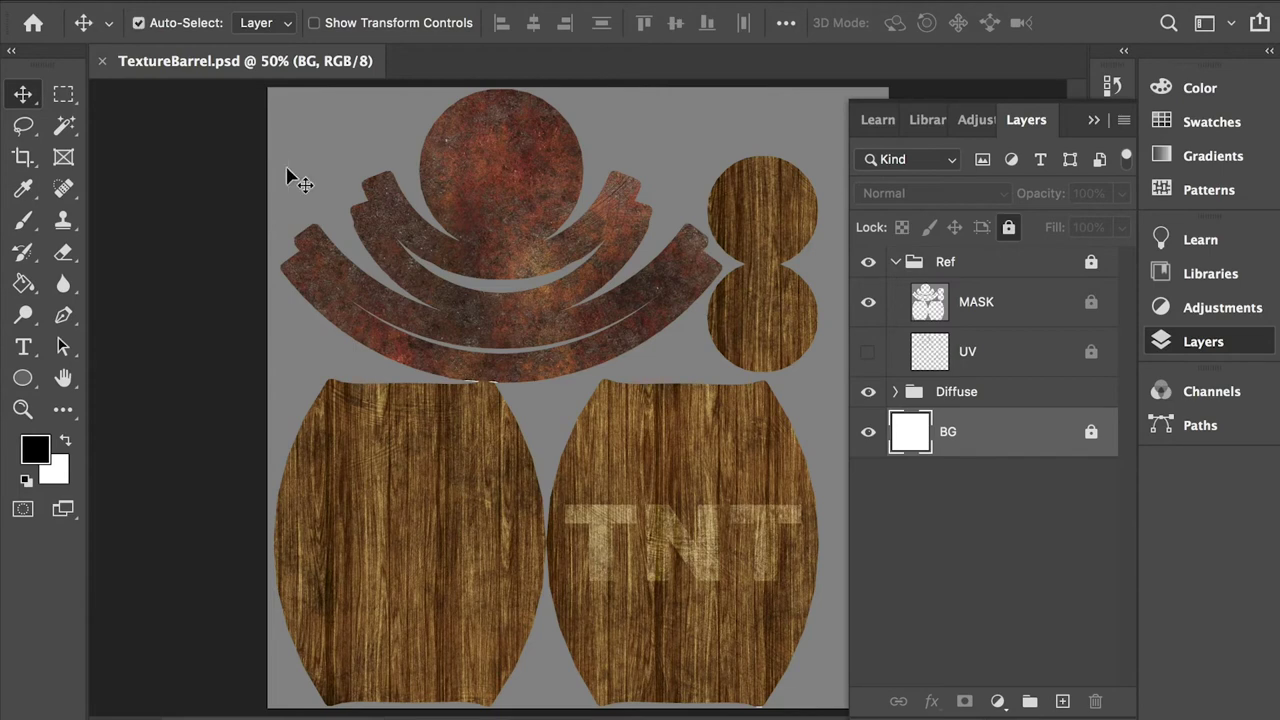
Switch to Finder and give TextureBarrel_D.jpg in the 02Texture folder a yellow tag.
key("super+Tab")
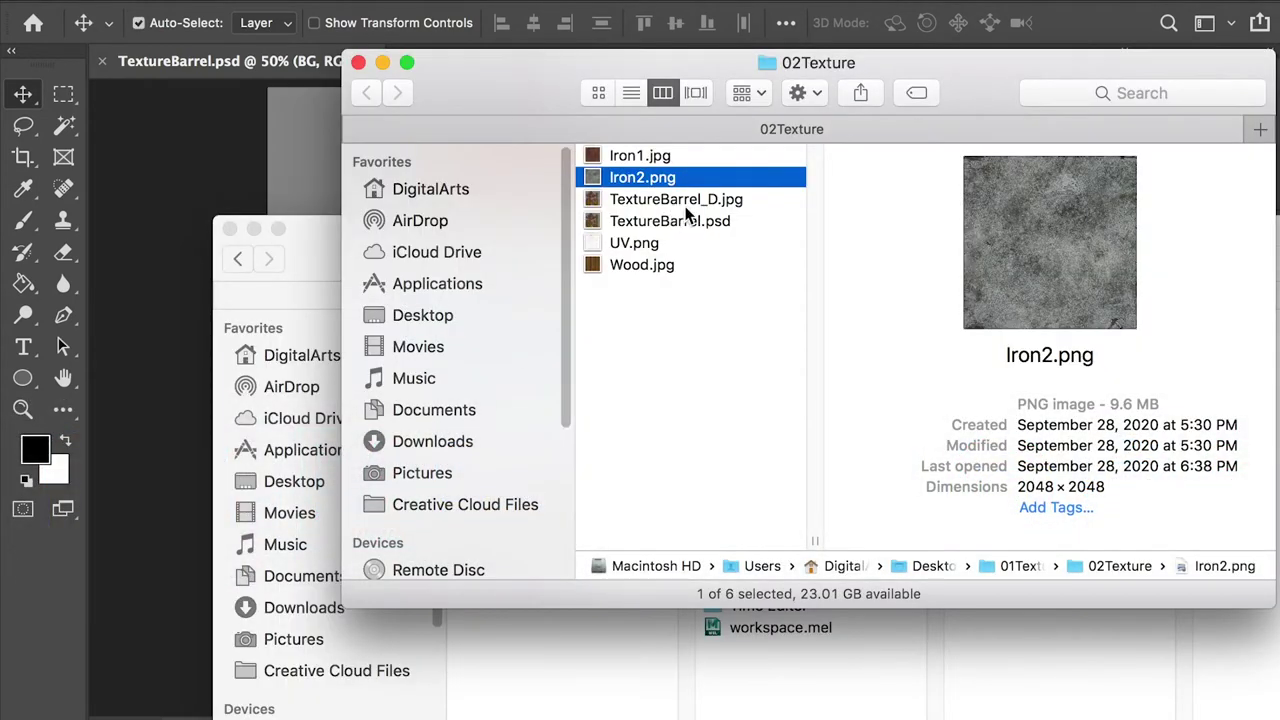
left_click(700, 202)
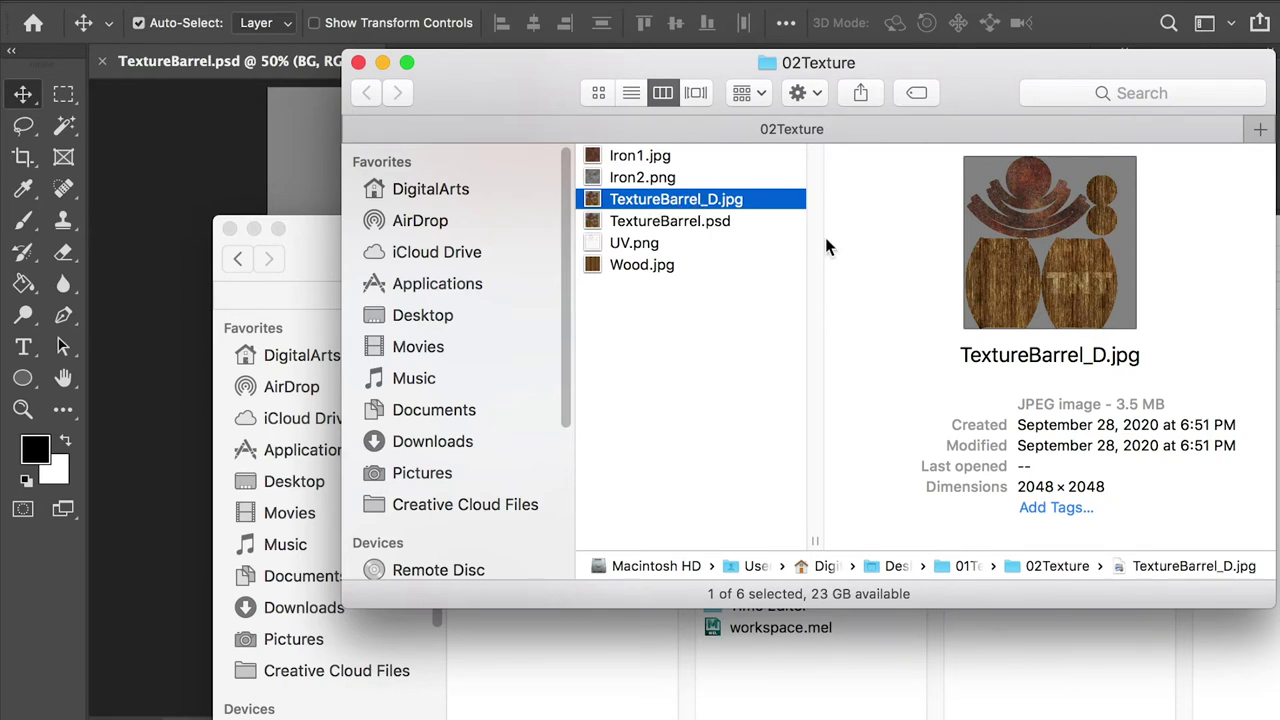
right_click(705, 195)
left_click(823, 665)
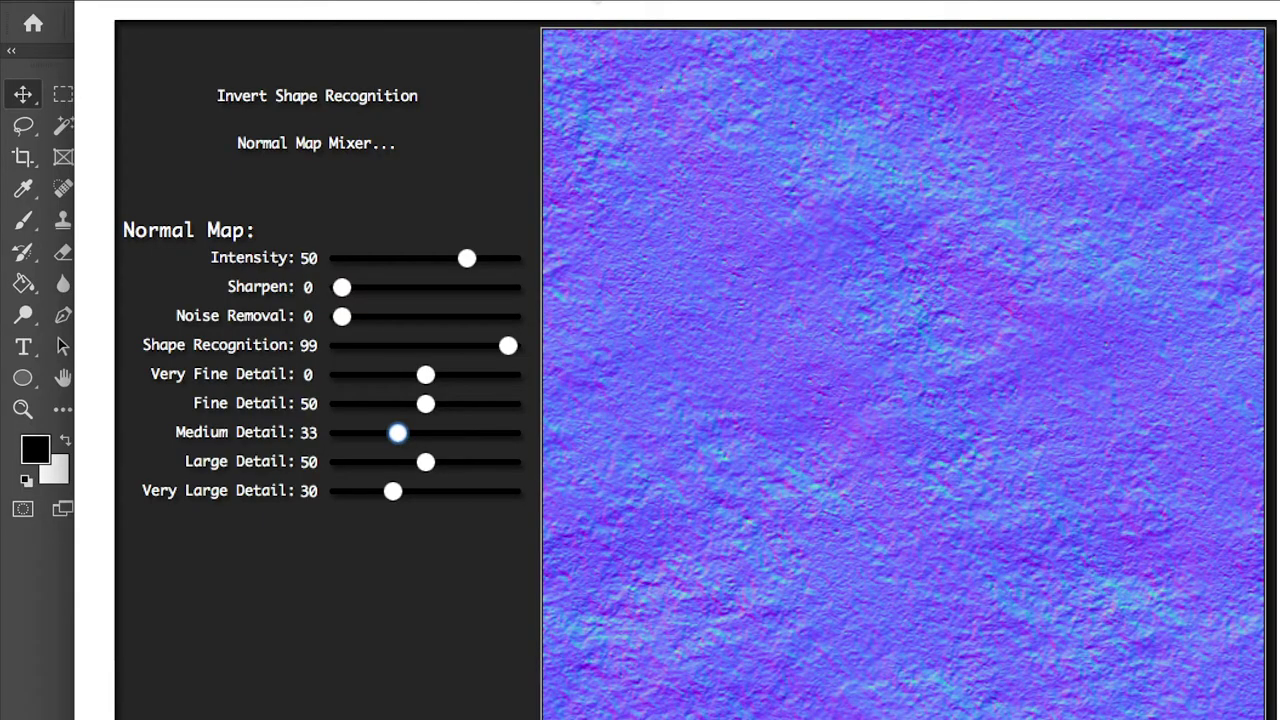
In the normal map generator, open TextureBarrel_D.jpg as a photograph and choose the first of the two suggested shapes.
left_click_drag(589, 0, 557, 26)
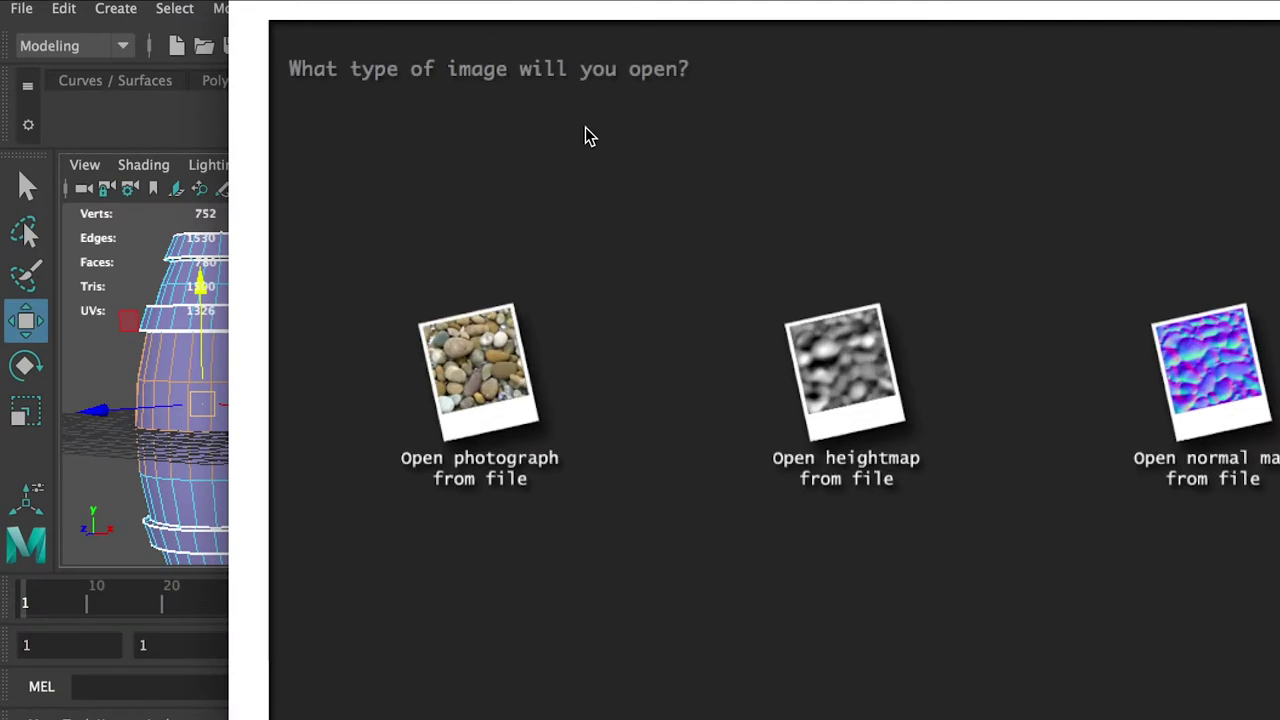
left_click_drag(626, 10, 447, 10)
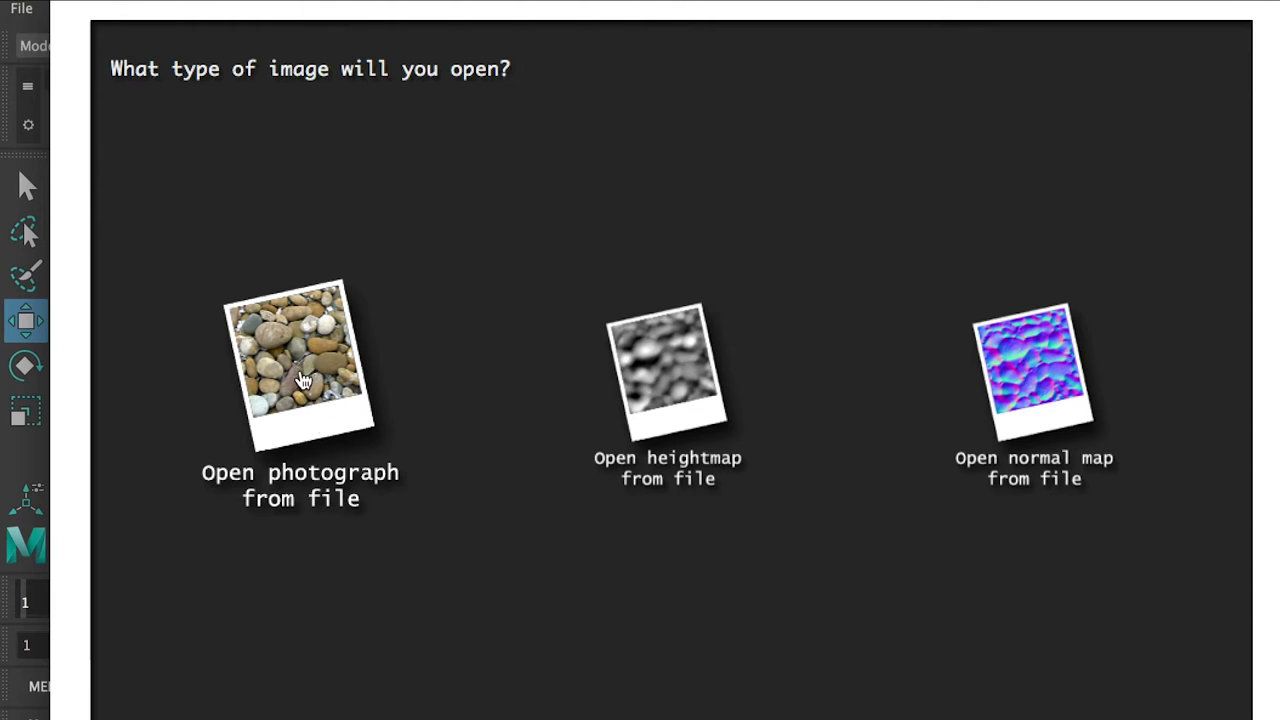
left_click(303, 381)
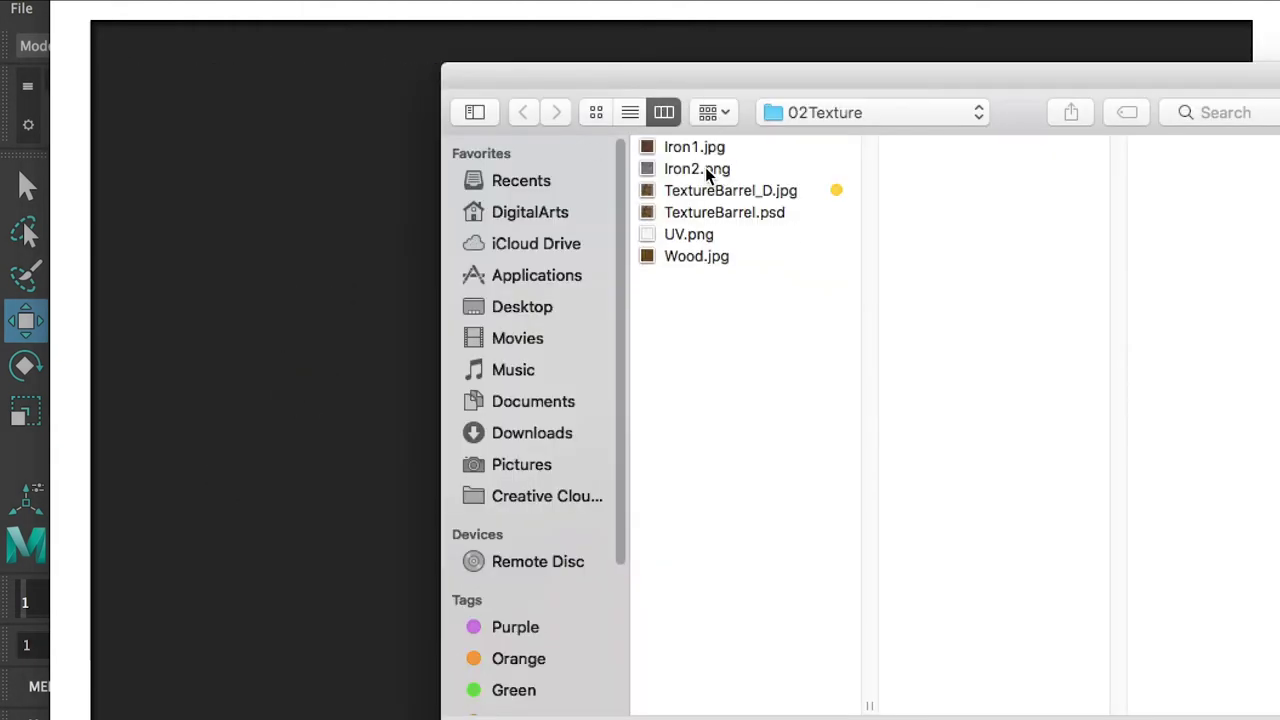
left_click(725, 193)
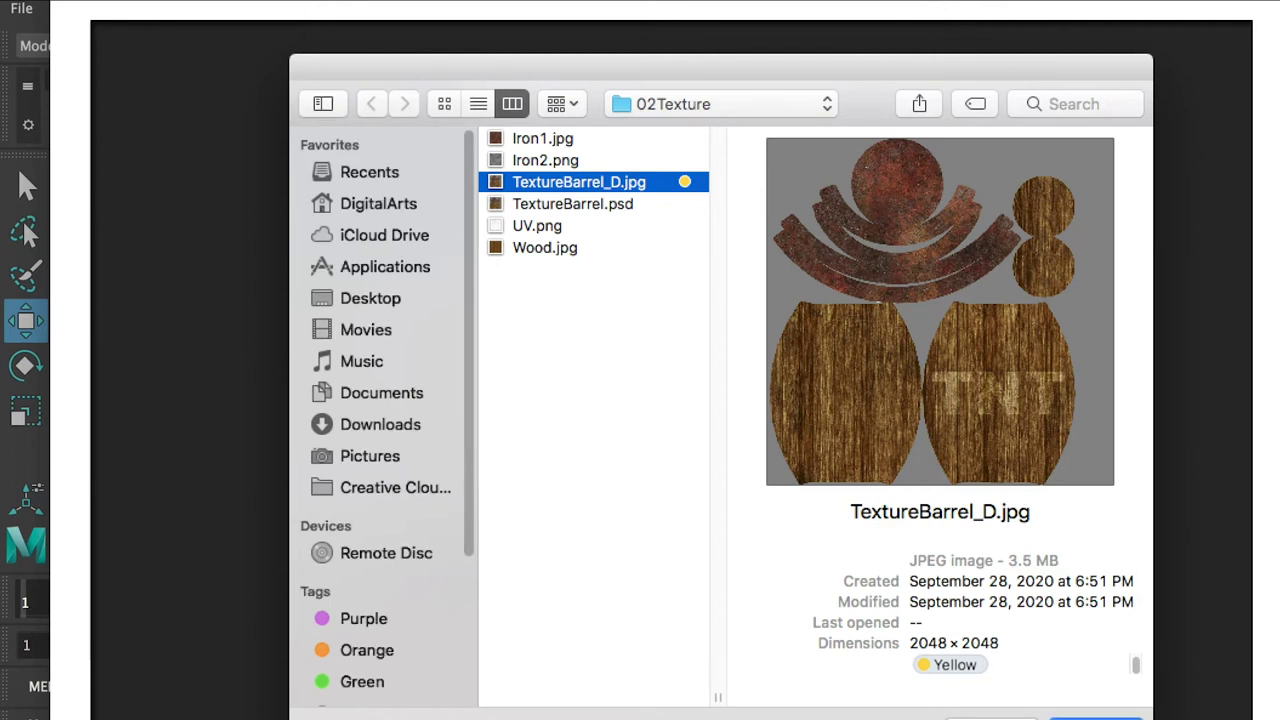
left_click(1090, 716)
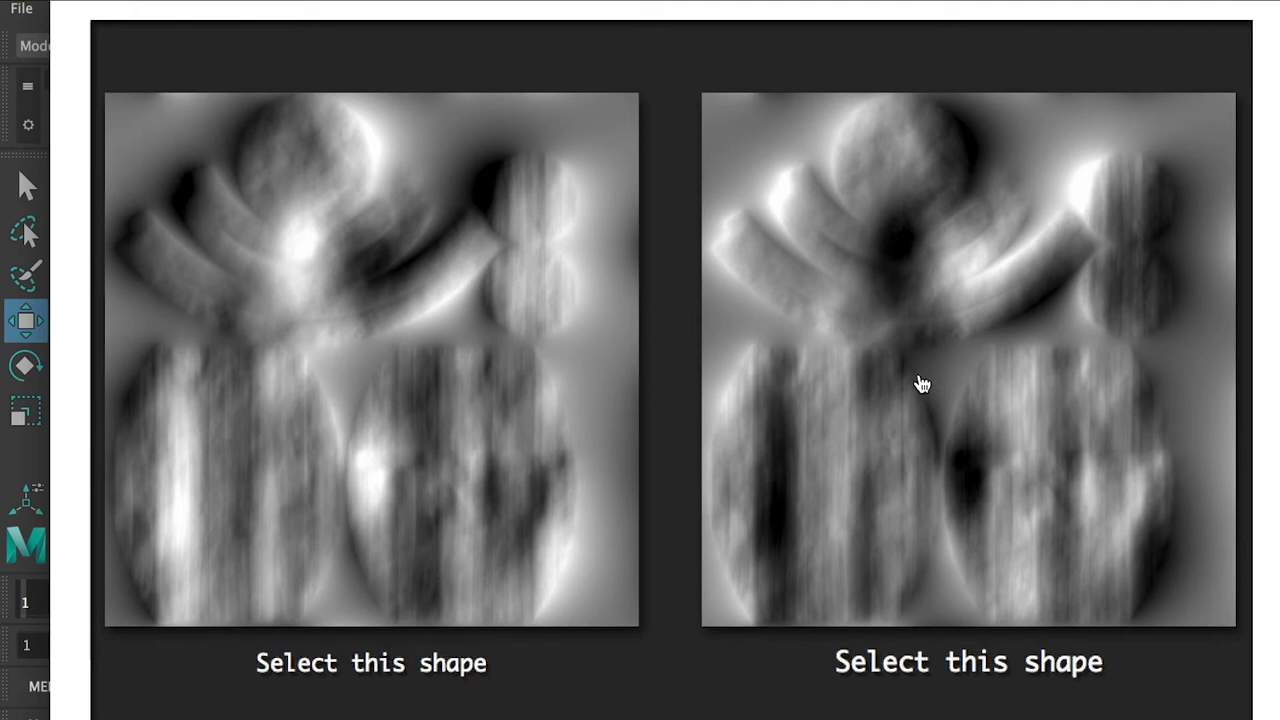
left_click(360, 286)
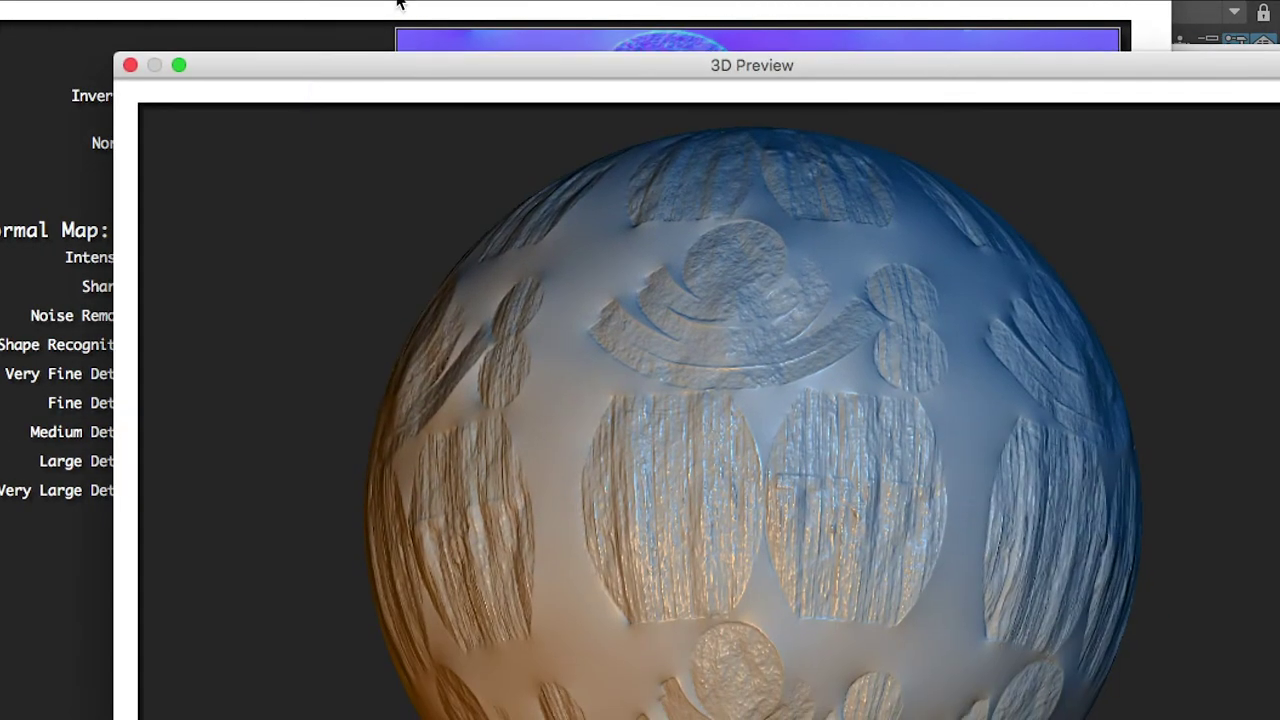
Examine the normal map on the 3D preview sphere, especially how the TNT lettering affects the wood body's relief.
left_click_drag(729, 433, 650, 250)
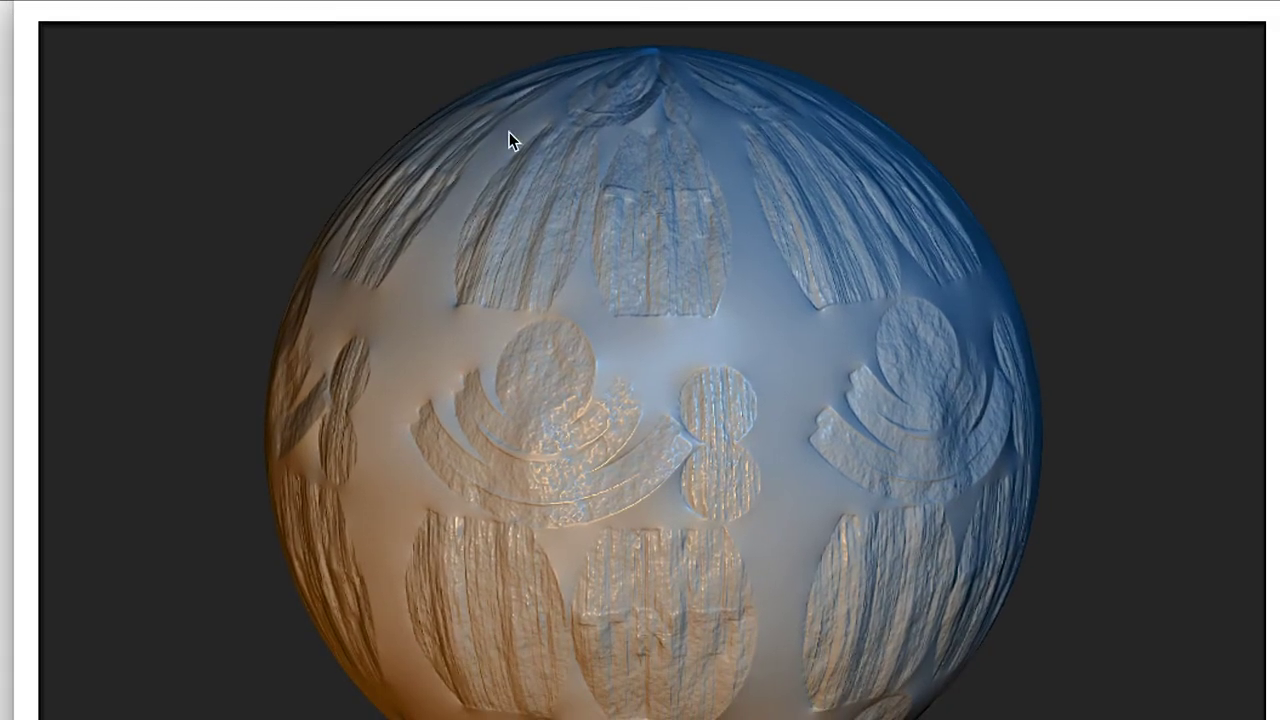
left_click_drag(615, 398, 580, 486)
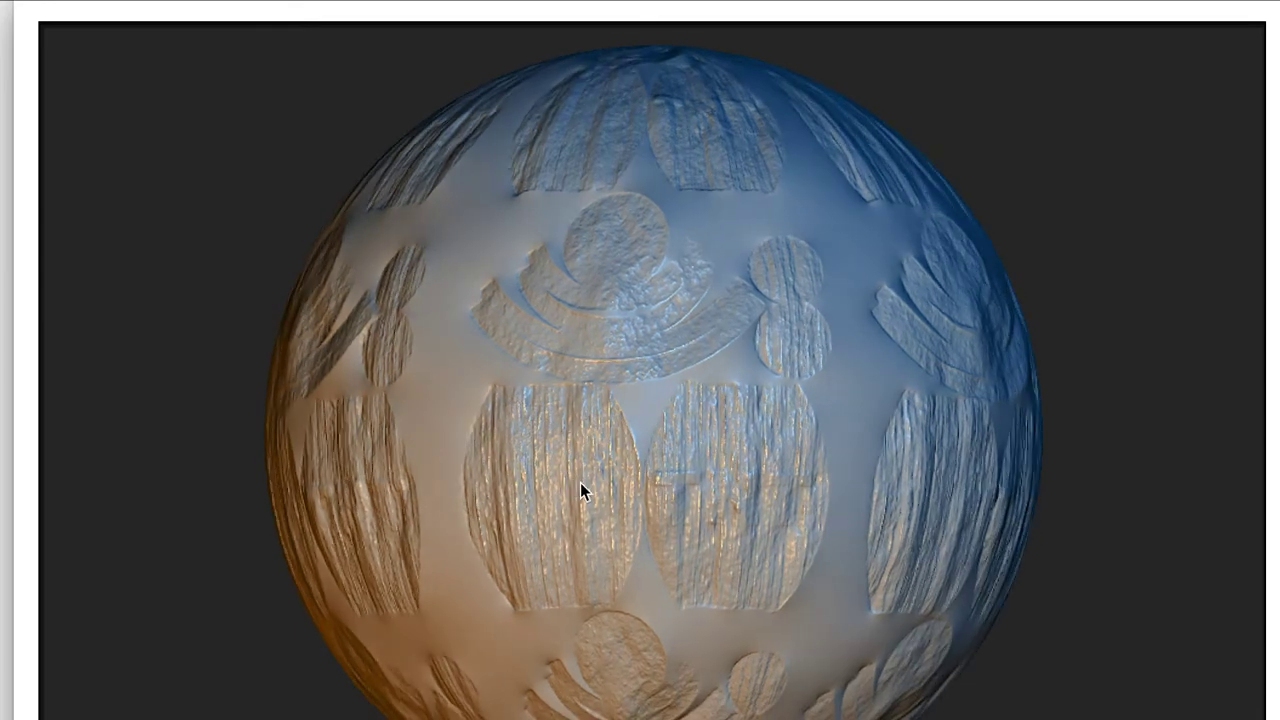
left_click_drag(732, 418, 552, 474)
left_click_drag(548, 531, 491, 506)
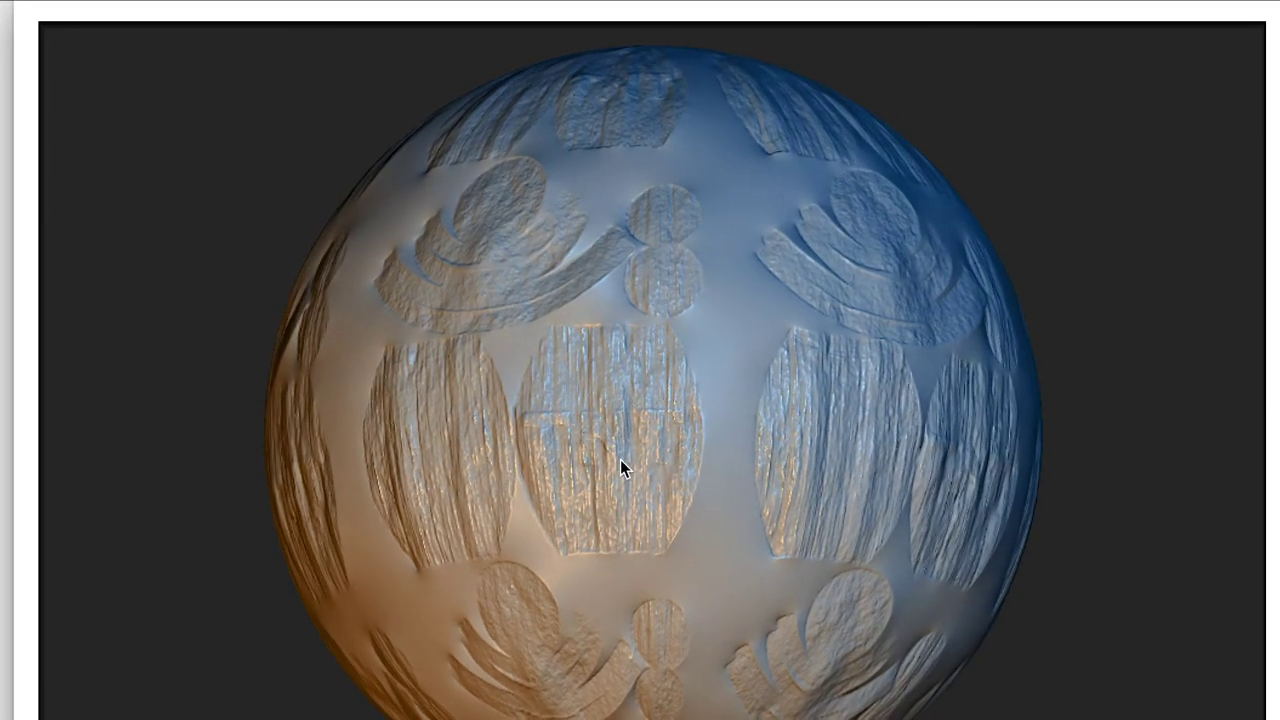
scroll(622, 465, "up", 2)
scroll(621, 465, "up", 5)
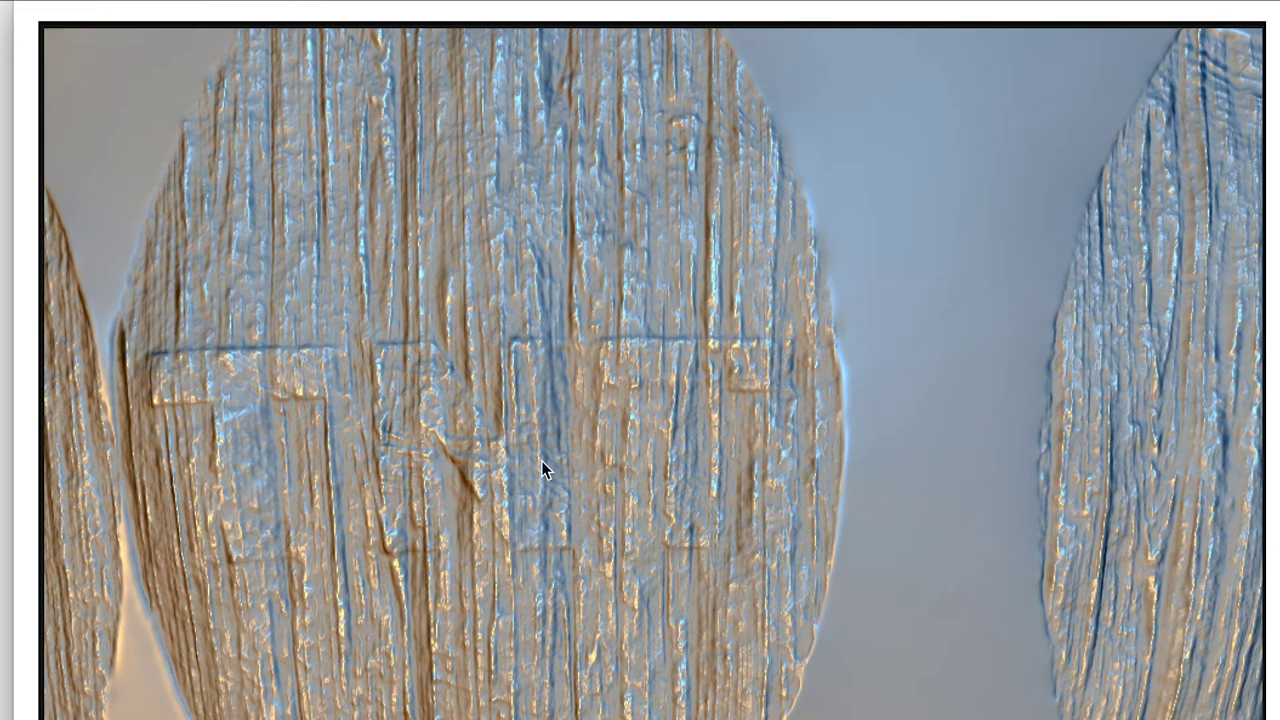
scroll(555, 468, "down", 5)
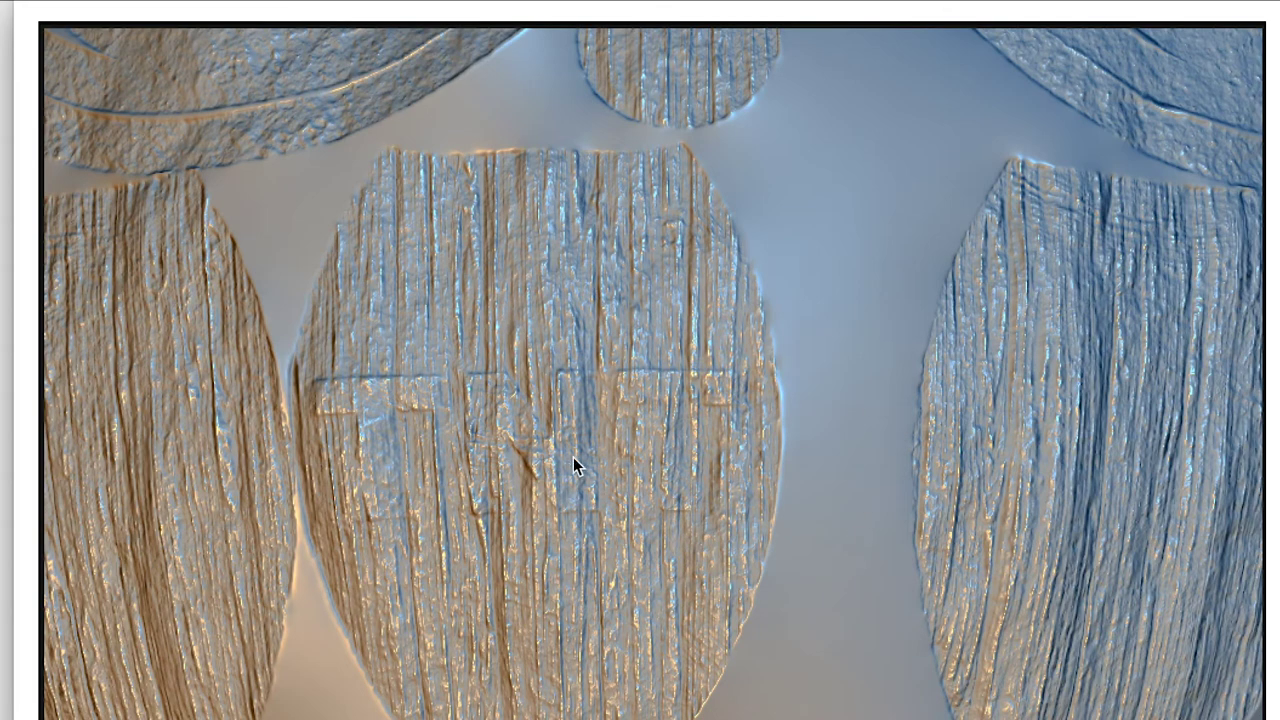
scroll(569, 464, "down", 3)
scroll(569, 464, "down", 2)
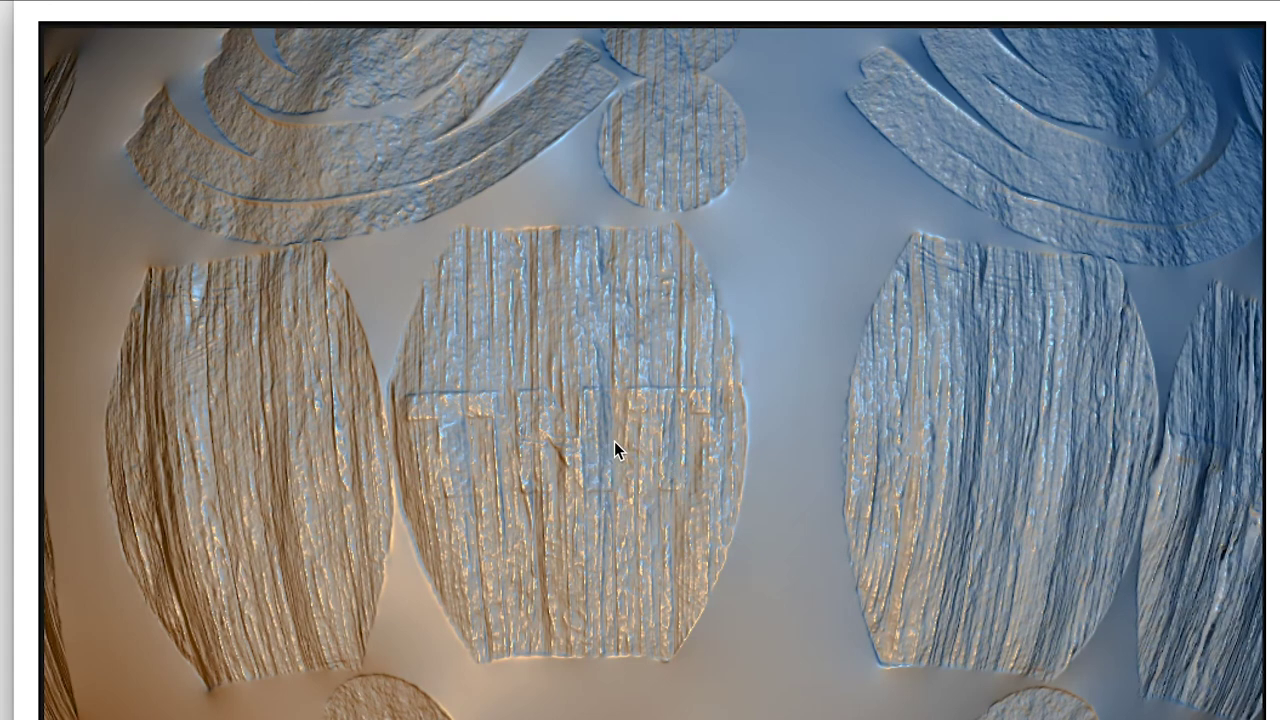
Switch back to Photoshop and hide the TNT text layer and its TNT-shaped Iron2 overlay in the Diffuse group.
key("super+Tab")
left_click(620, 478)
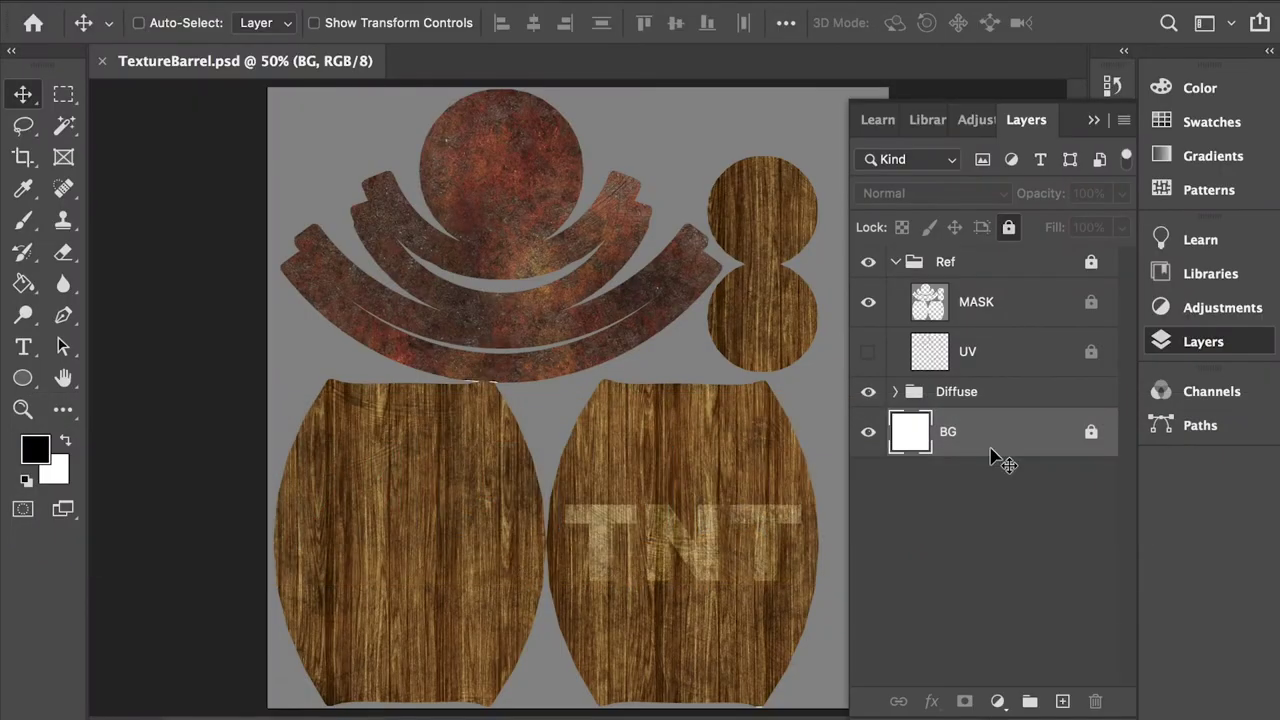
left_click(896, 392)
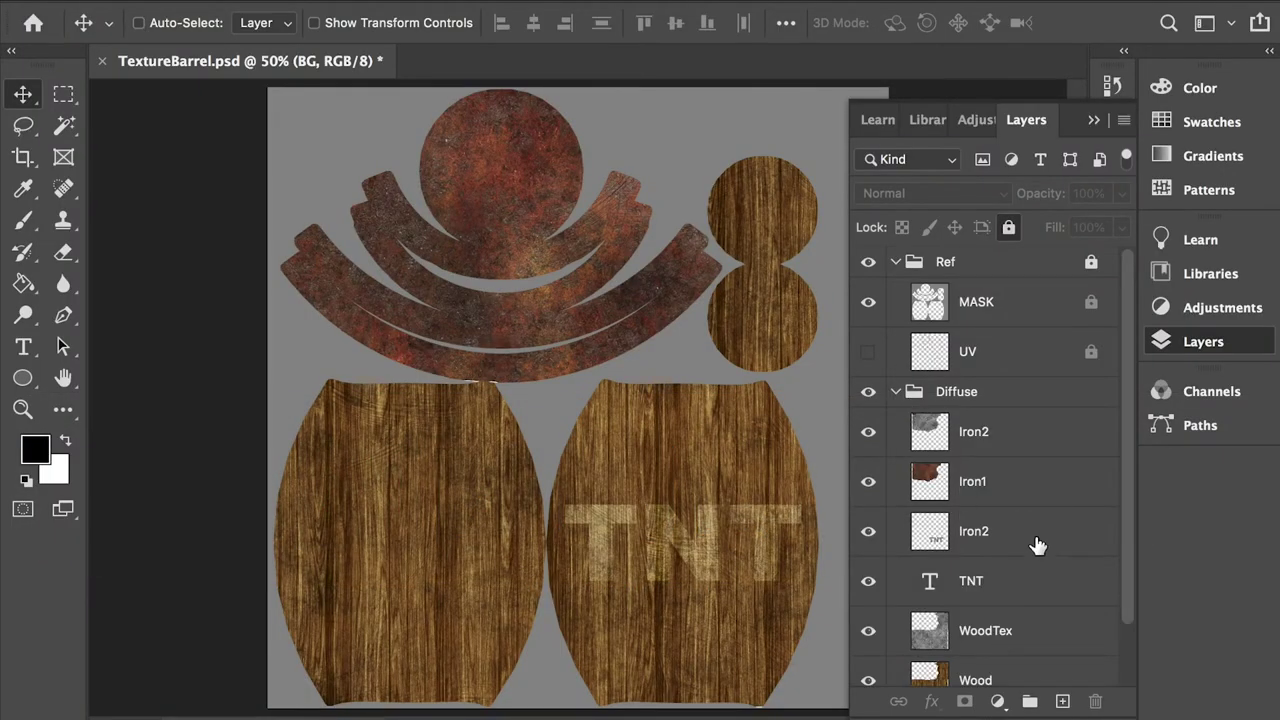
left_click(868, 531)
left_click(866, 583)
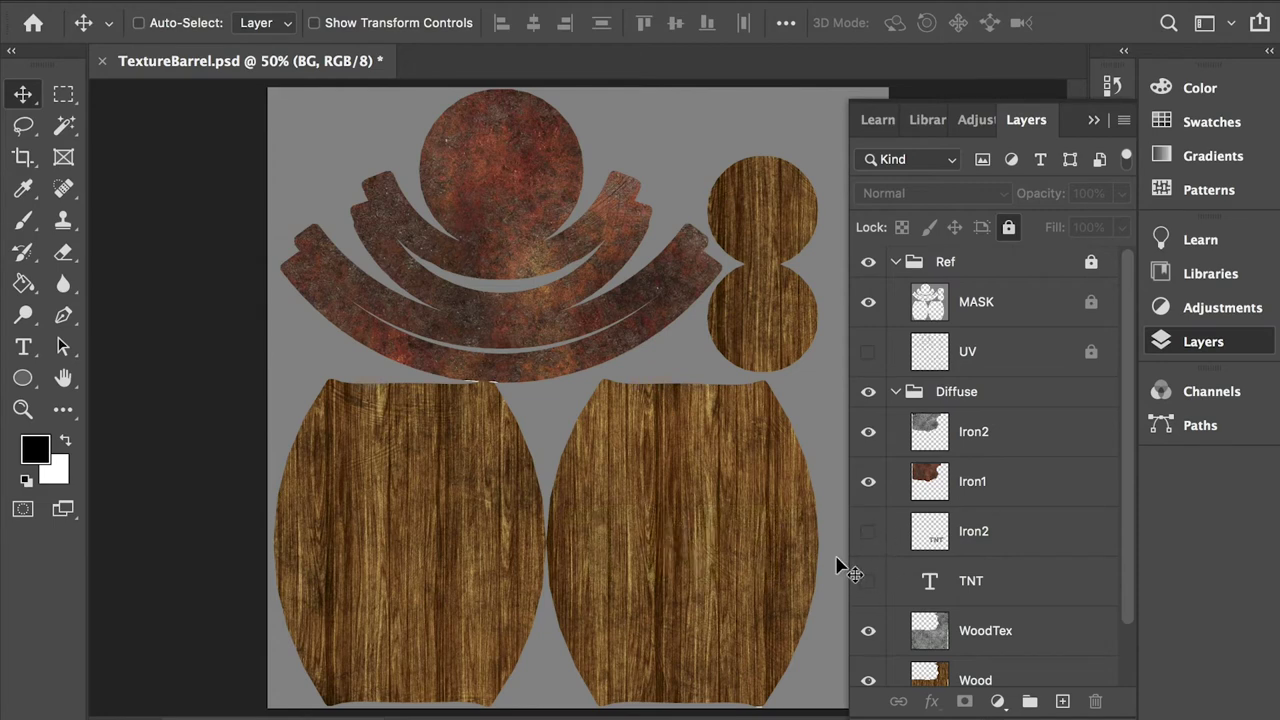
Save a JPEG copy of the texture as TextureBarrel_Just for CrazyBump.jpg in the 02Texture folder at Maximum quality 12.
key("super")
key("super+shift+s")
left_click(874, 405)
key("j")
key("Return")
key("Right")
type("_Just for B")
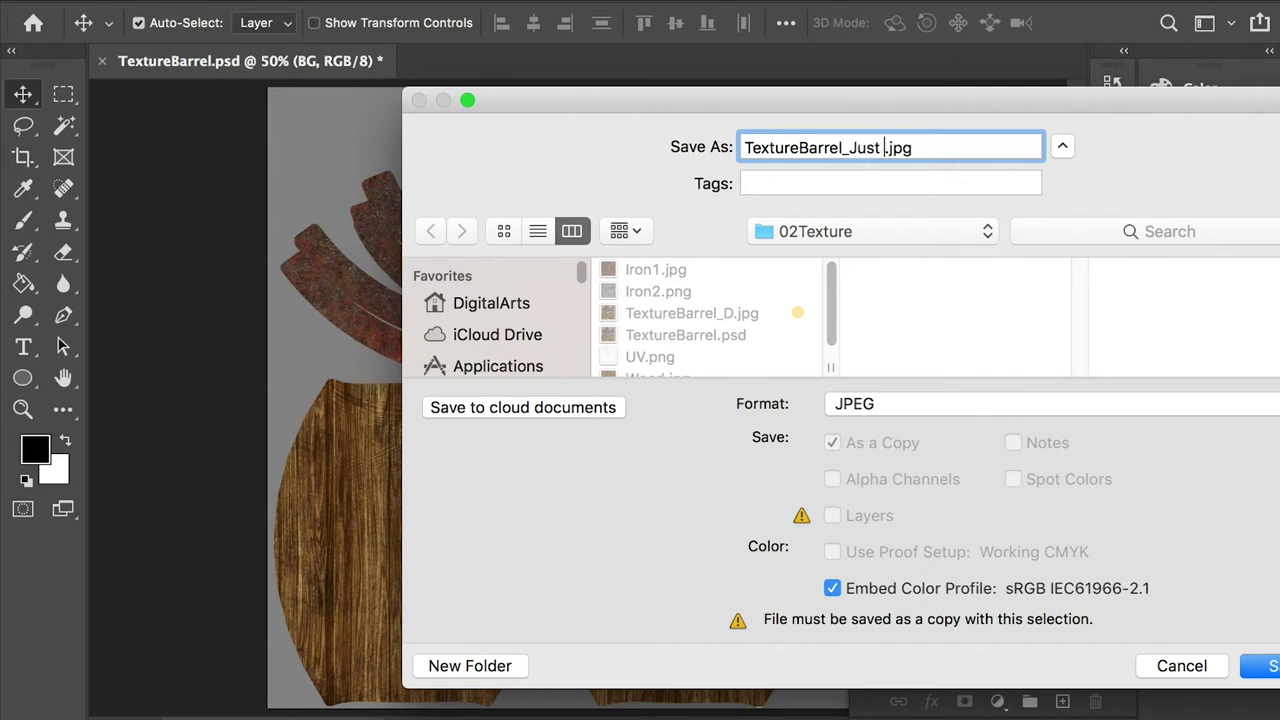
type("len")
key("BackSpace")
key("BackSpace")
key("BackSpace")
key("BackSpace")
type("CrazyBump")
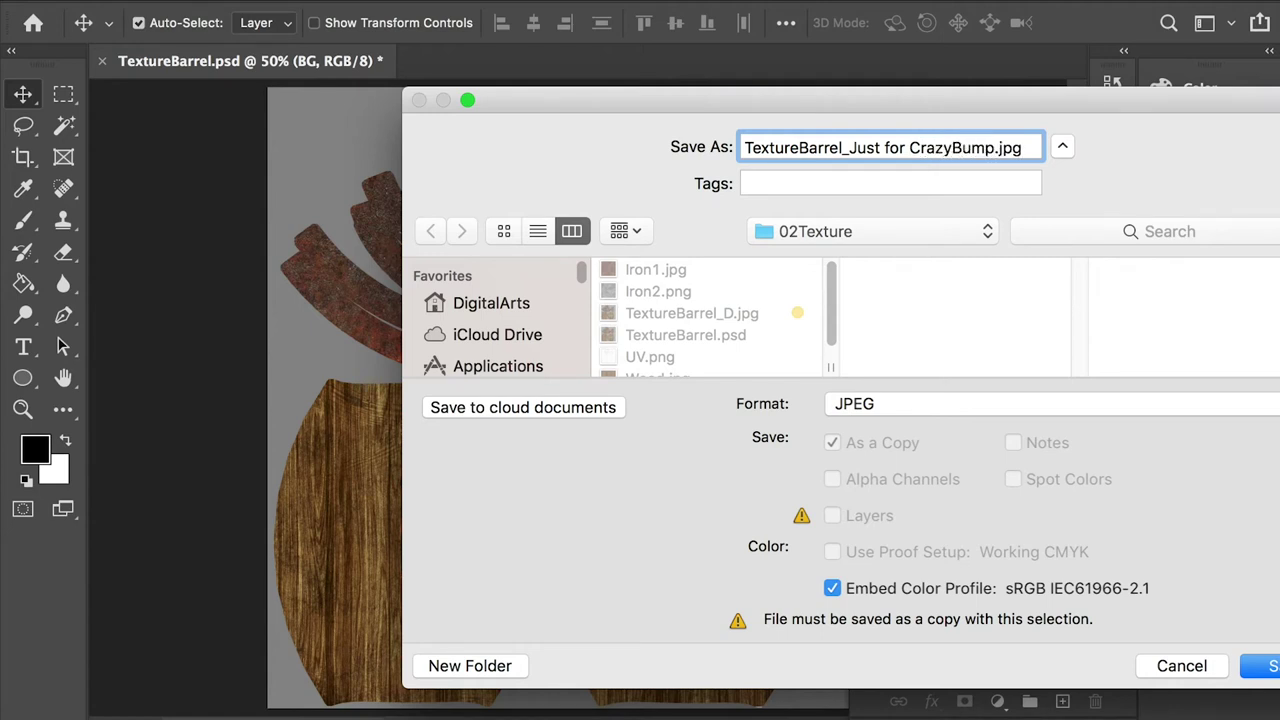
left_click_drag(990, 97, 725, 80)
left_click(1020, 648)
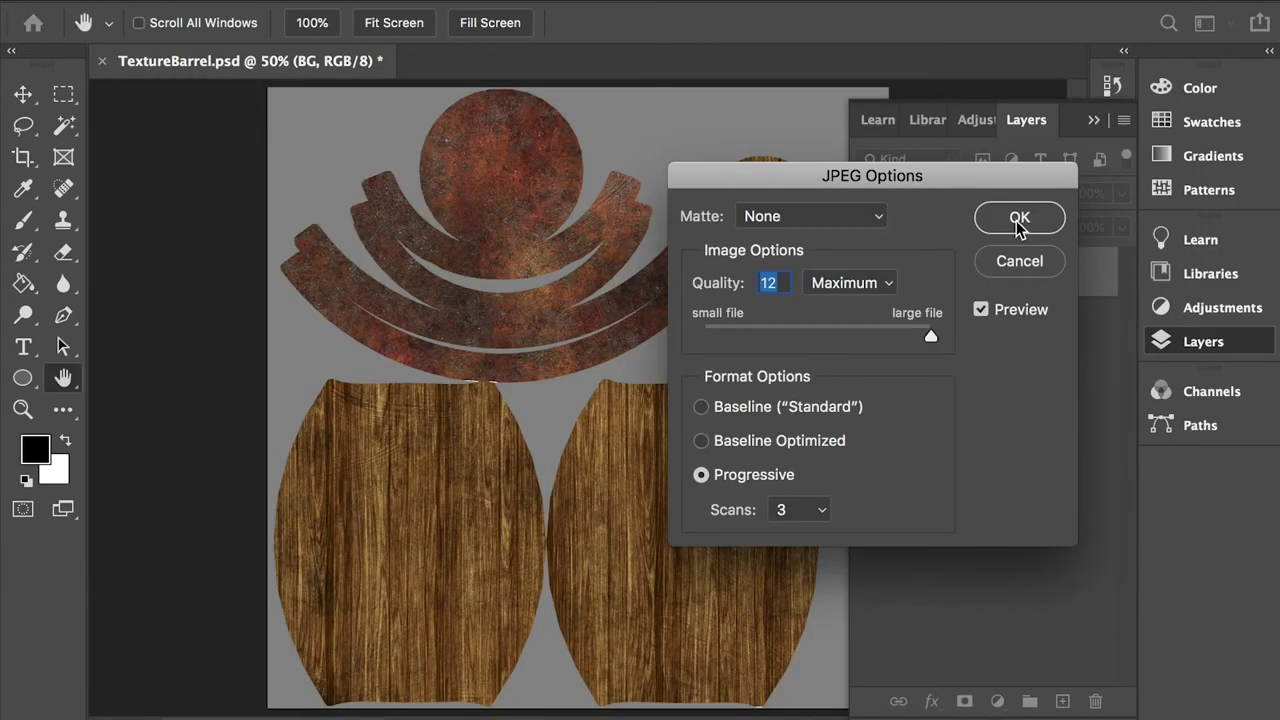
left_click(1019, 220)
Switch to CrazyBump, open TextureBarrel_Just for CrazyBump.jpg as a photograph, and choose the first of the two suggested shapes.
key("super+Tab")
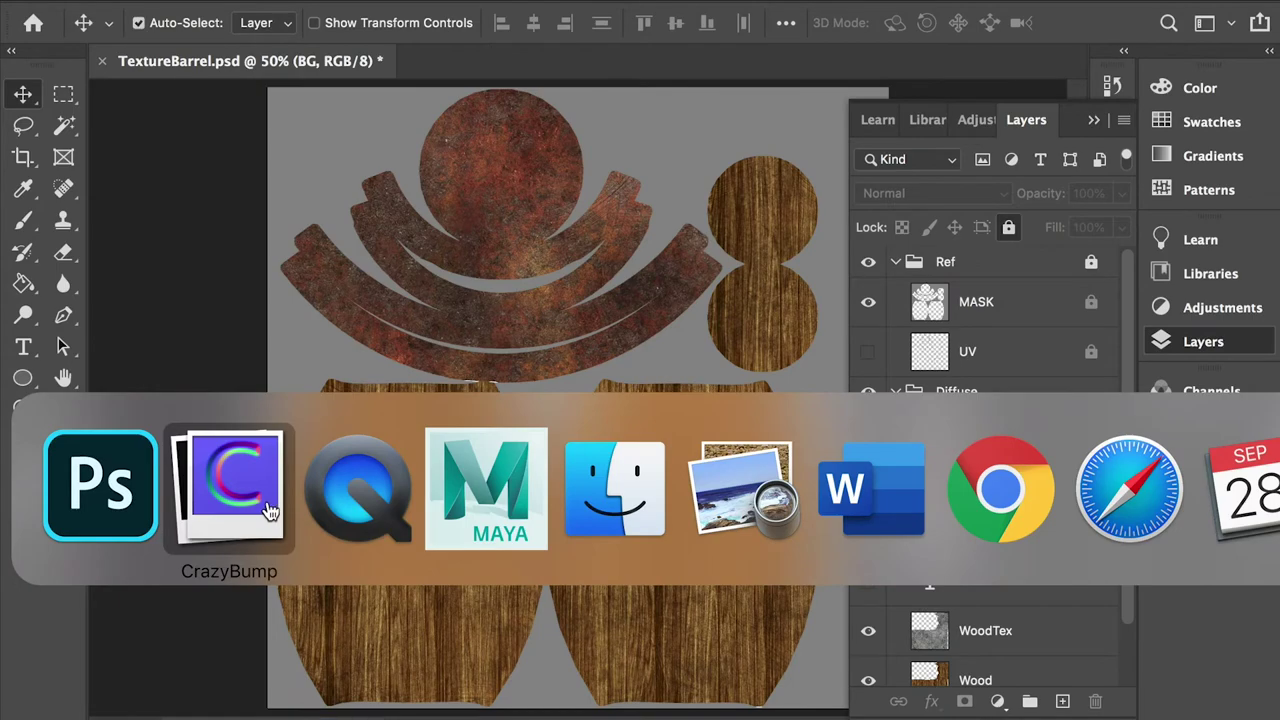
left_click(266, 508)
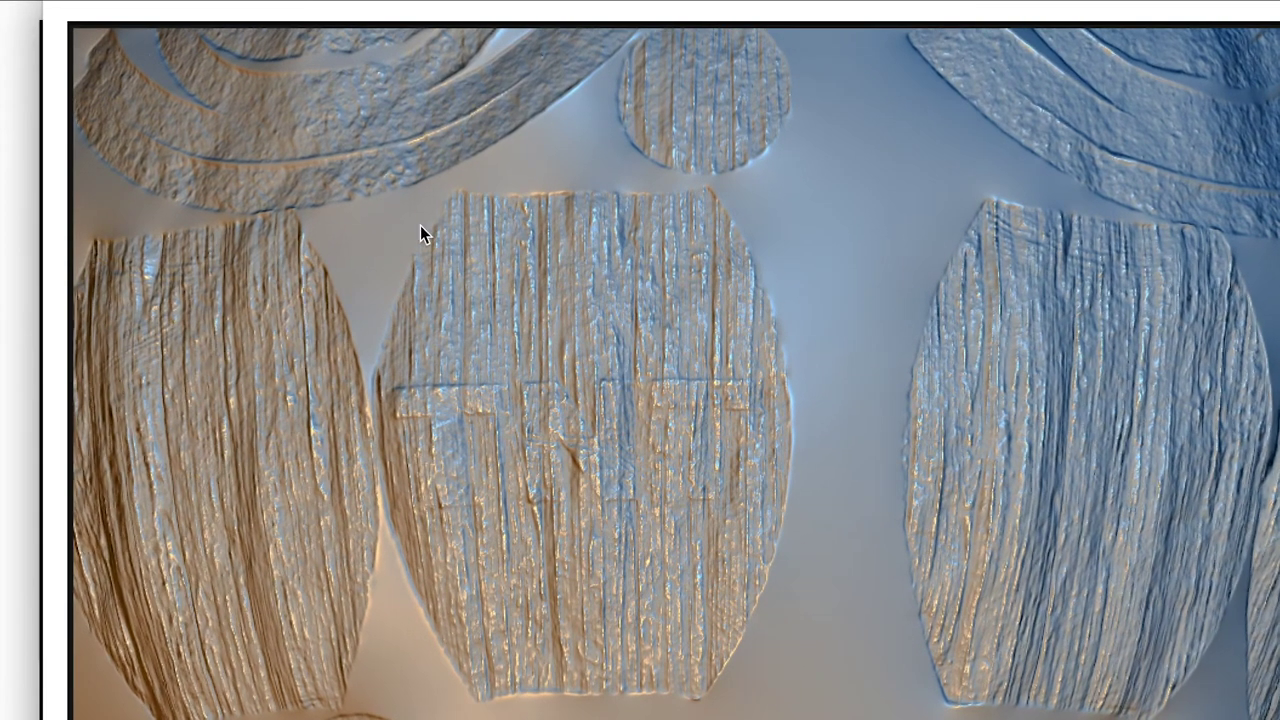
left_click(134, 16)
double_click(280, 12)
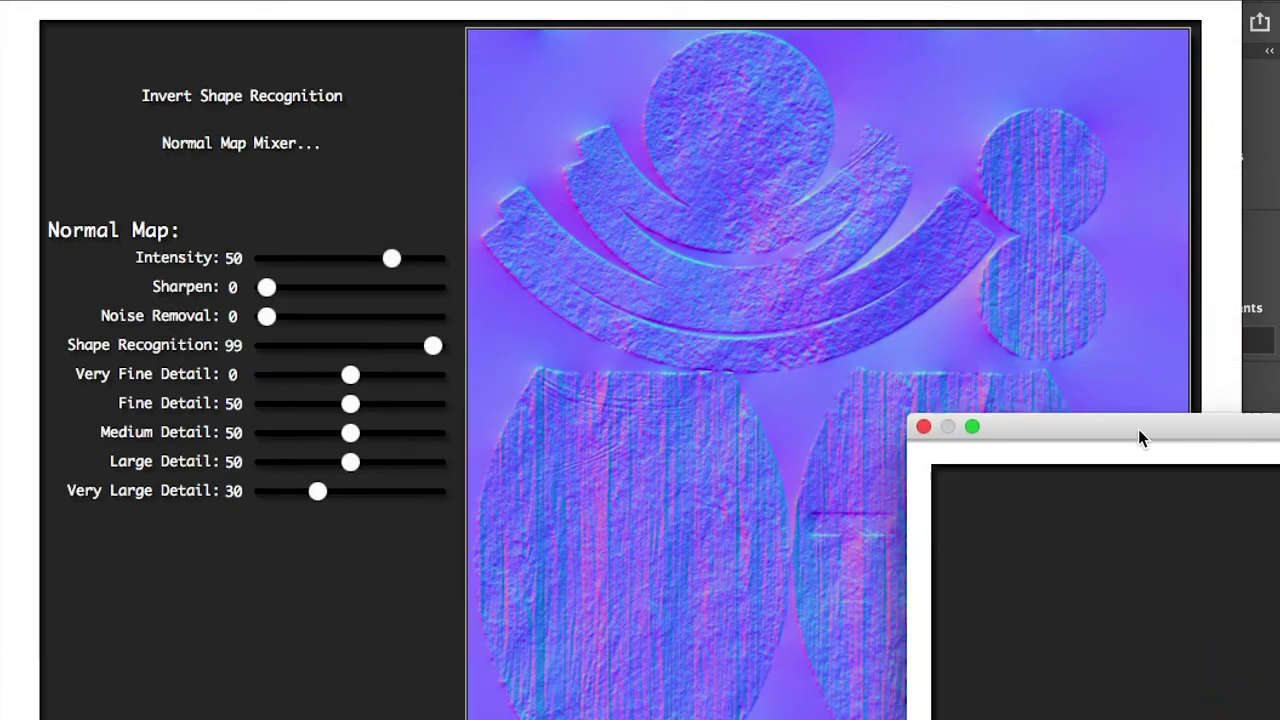
left_click(155, 712)
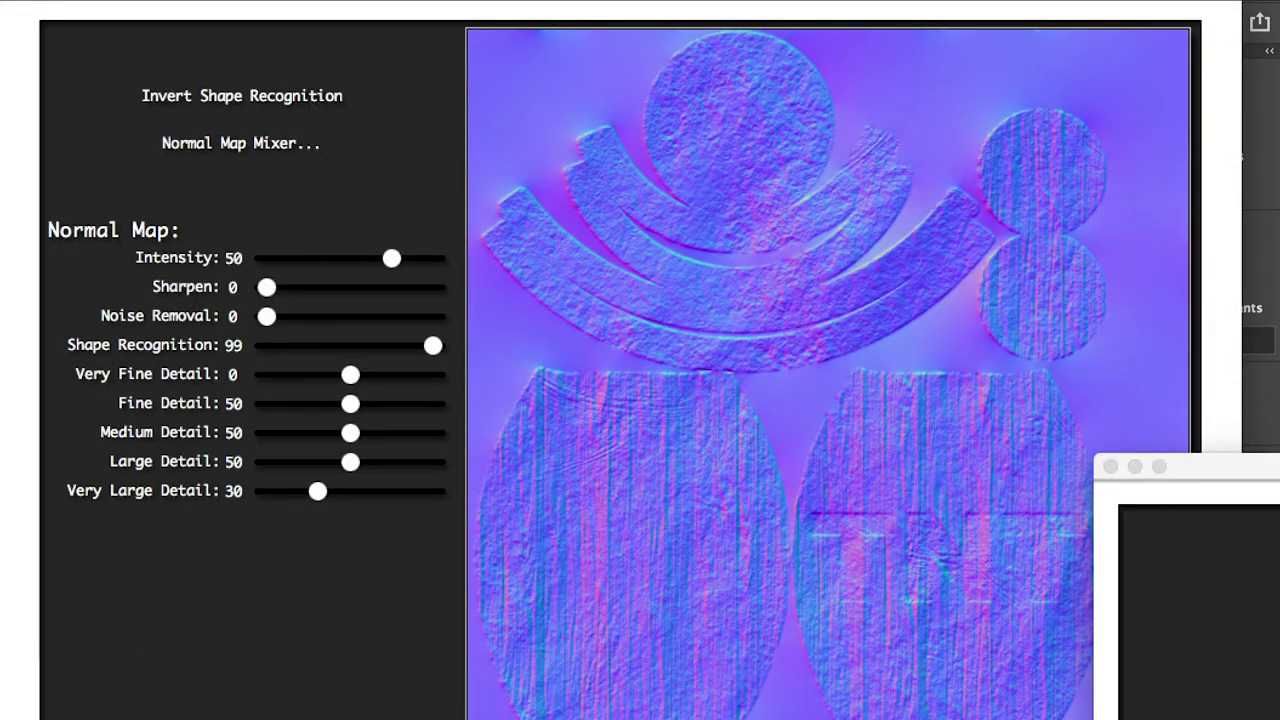
left_click(155, 712)
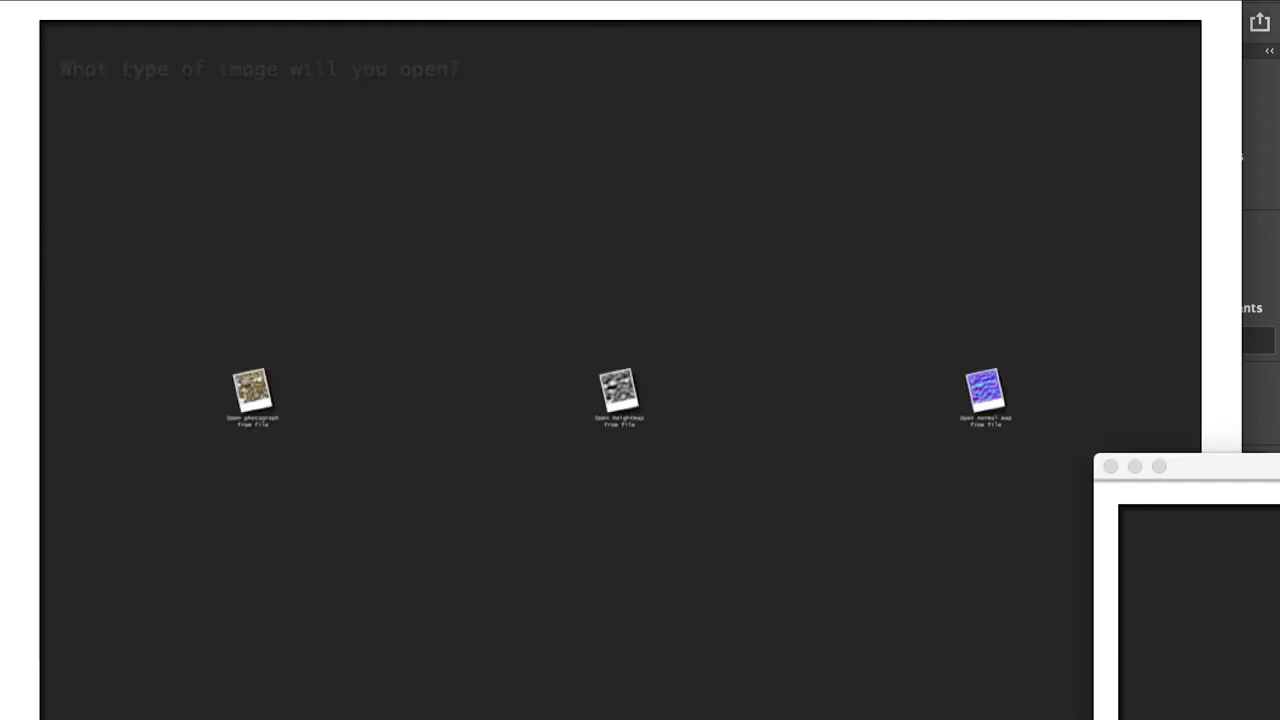
left_click(242, 382)
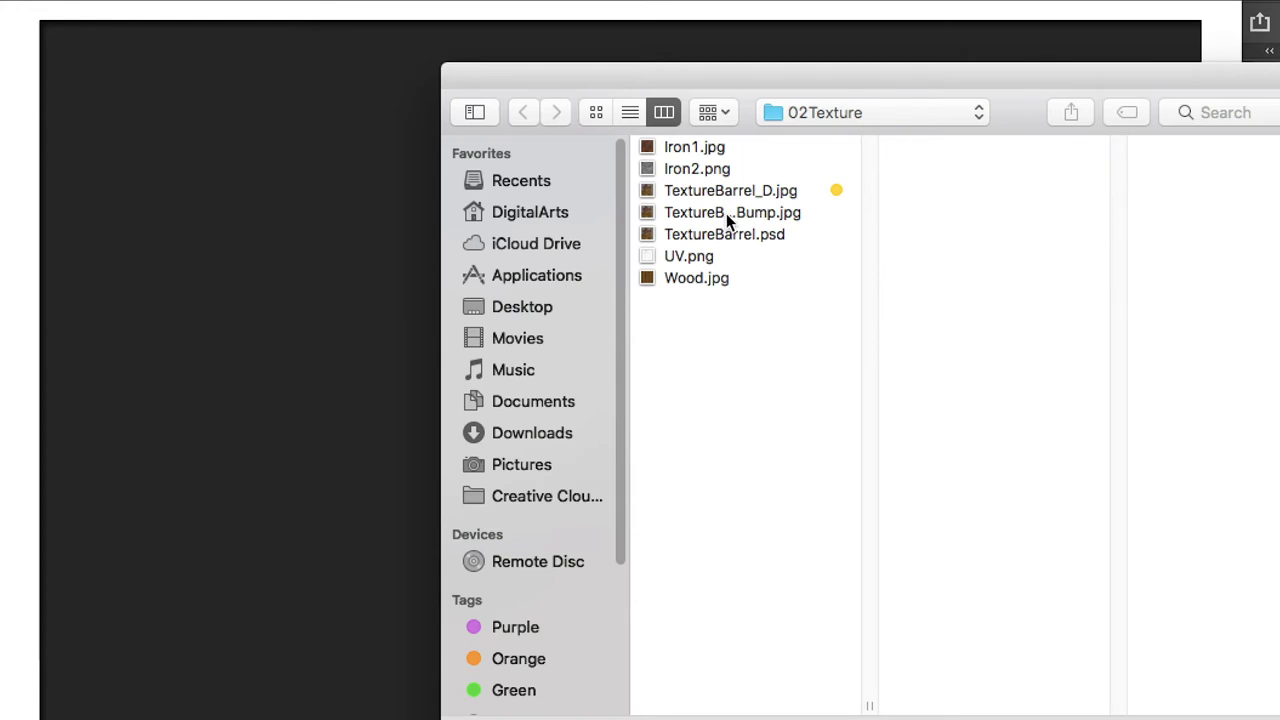
left_click(738, 214)
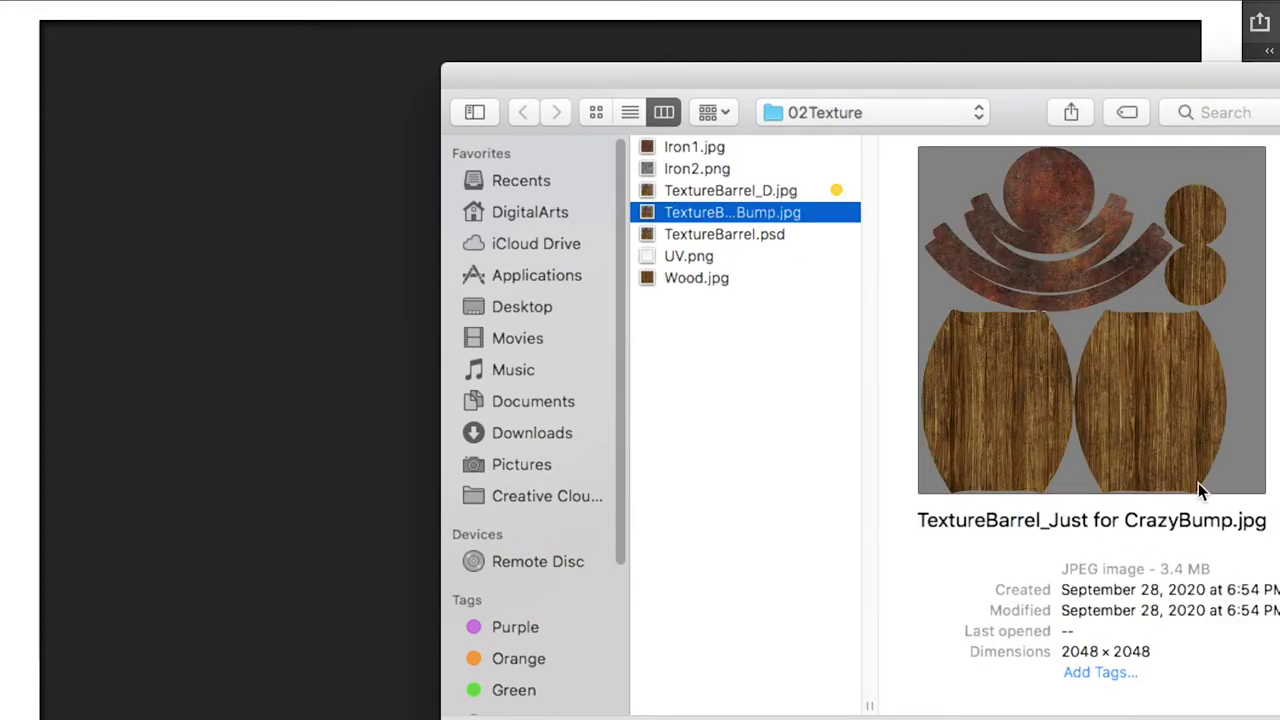
key("Return")
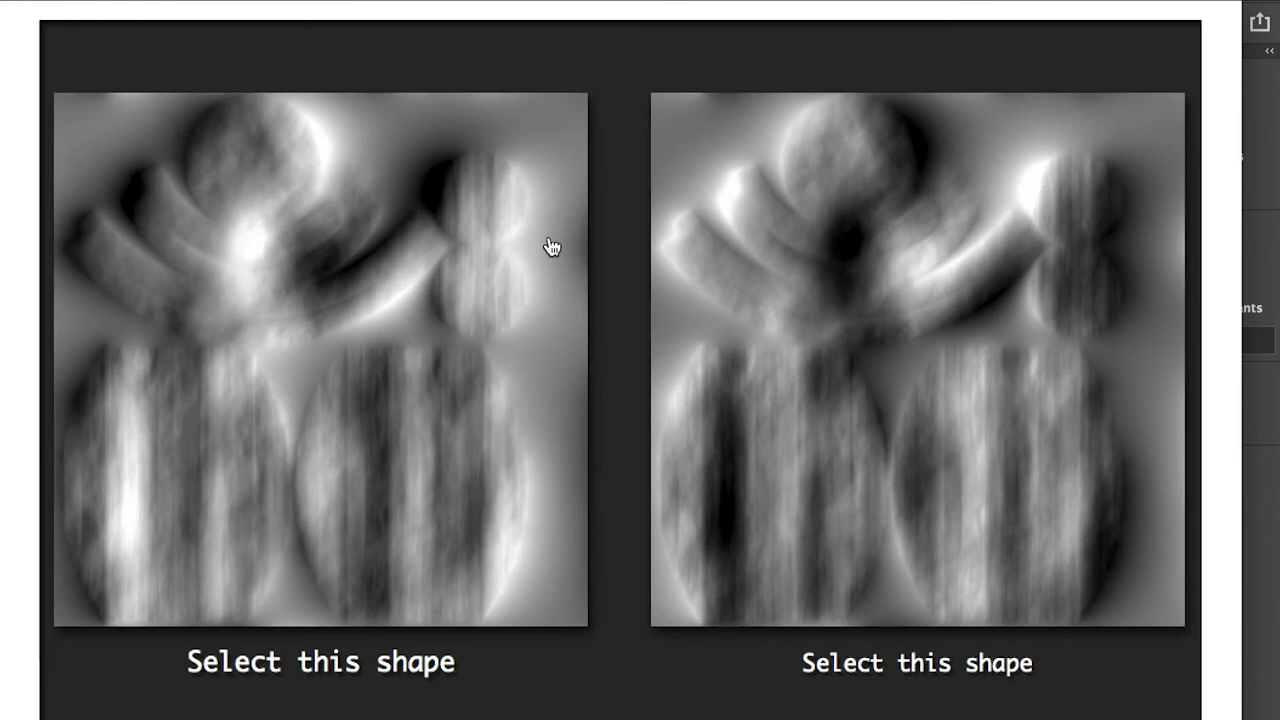
left_click(344, 329)
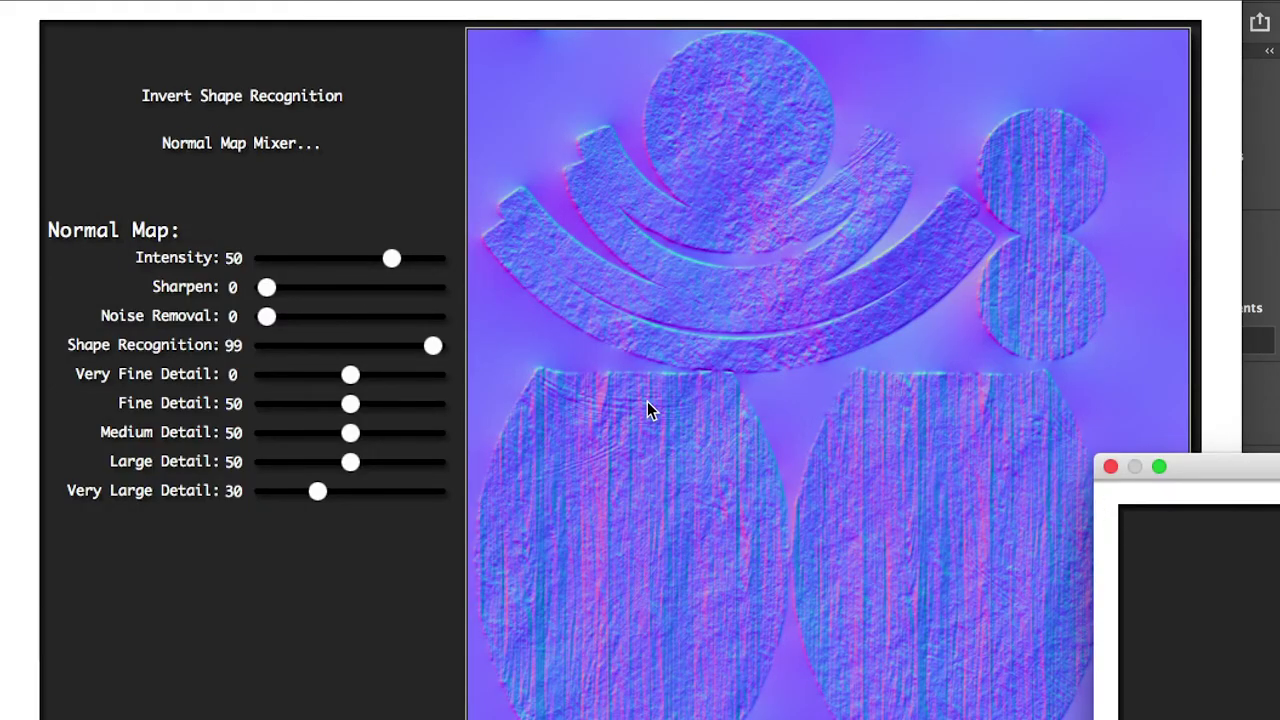
Examine the new normal map's relief up close on the 3D preview sphere, especially the wood body where the TNT lettering was.
left_click_drag(1278, 466, 1212, 655)
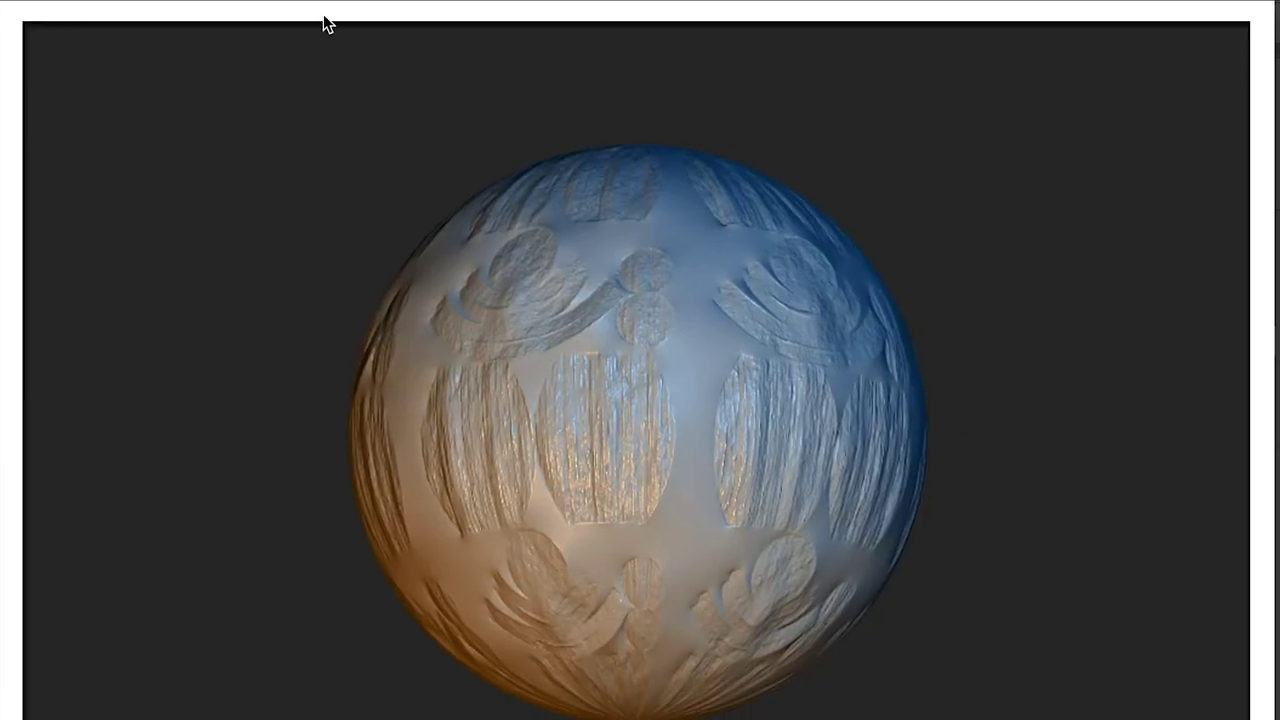
scroll(674, 446, "up", 10)
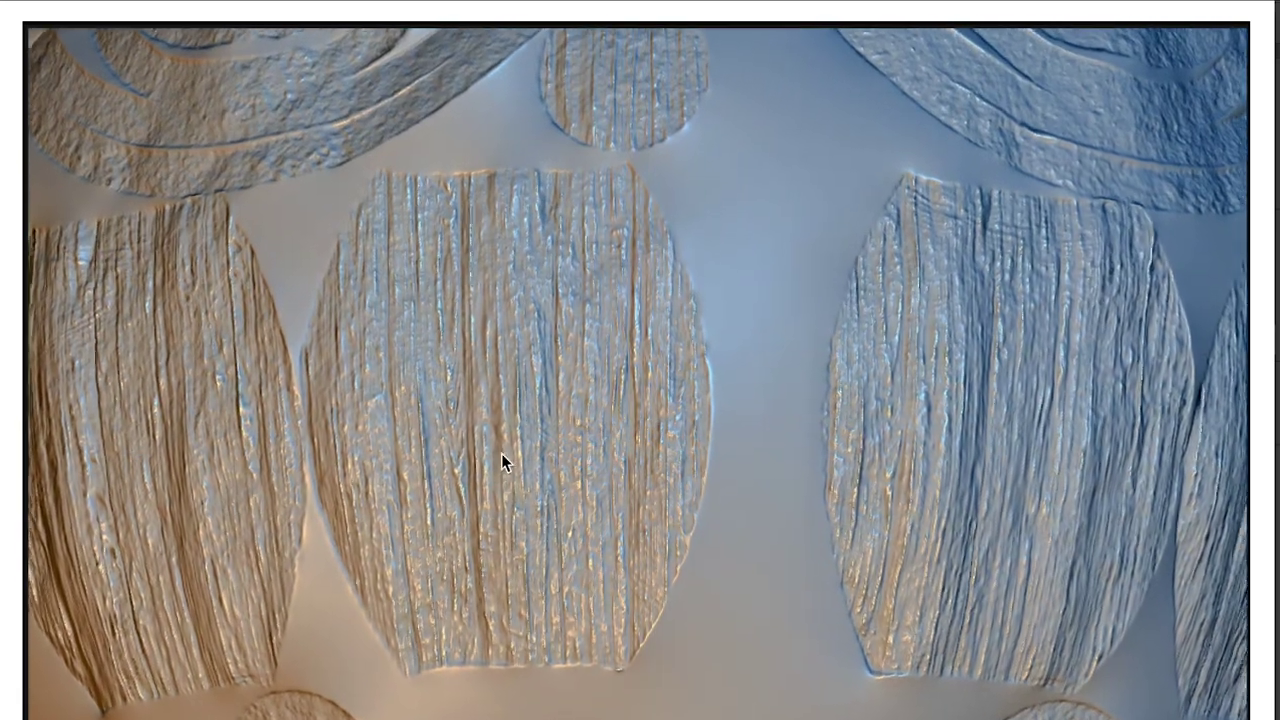
left_click_drag(501, 460, 423, 446)
left_click_drag(780, 443, 874, 431)
scroll(857, 429, "down", 10)
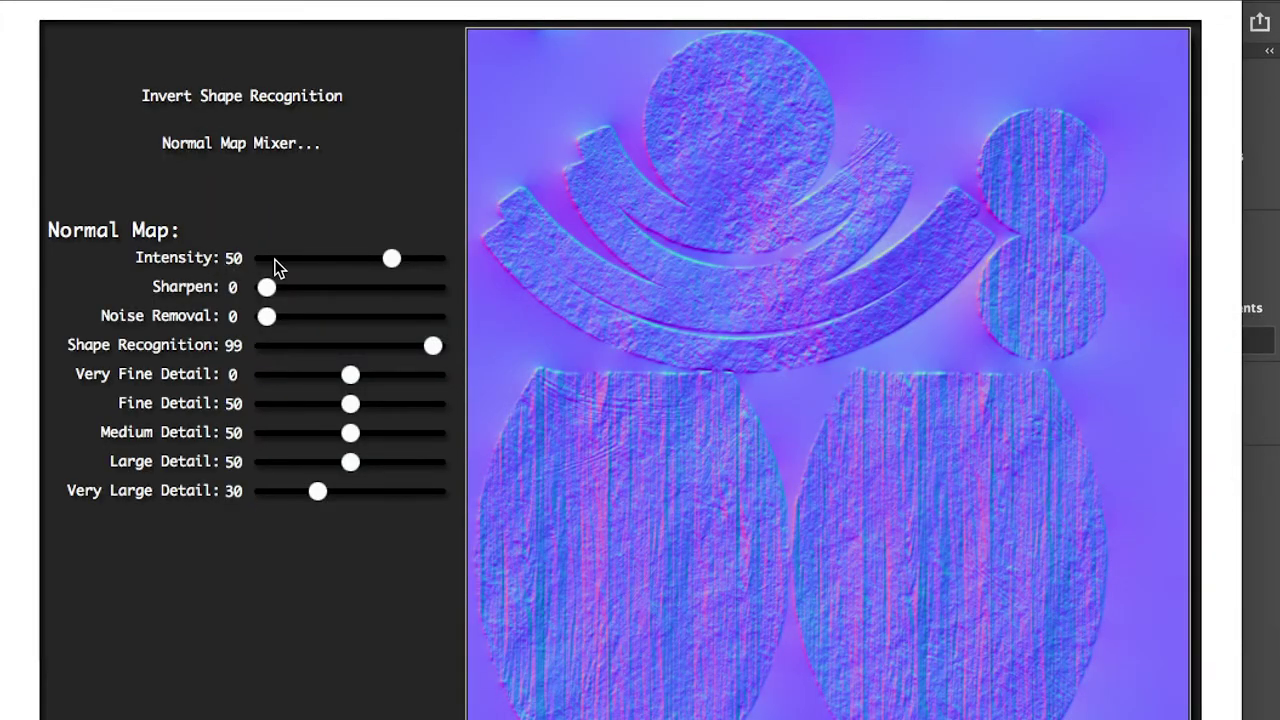
Set the normal map's Intensity to 25.
left_click(233, 258)
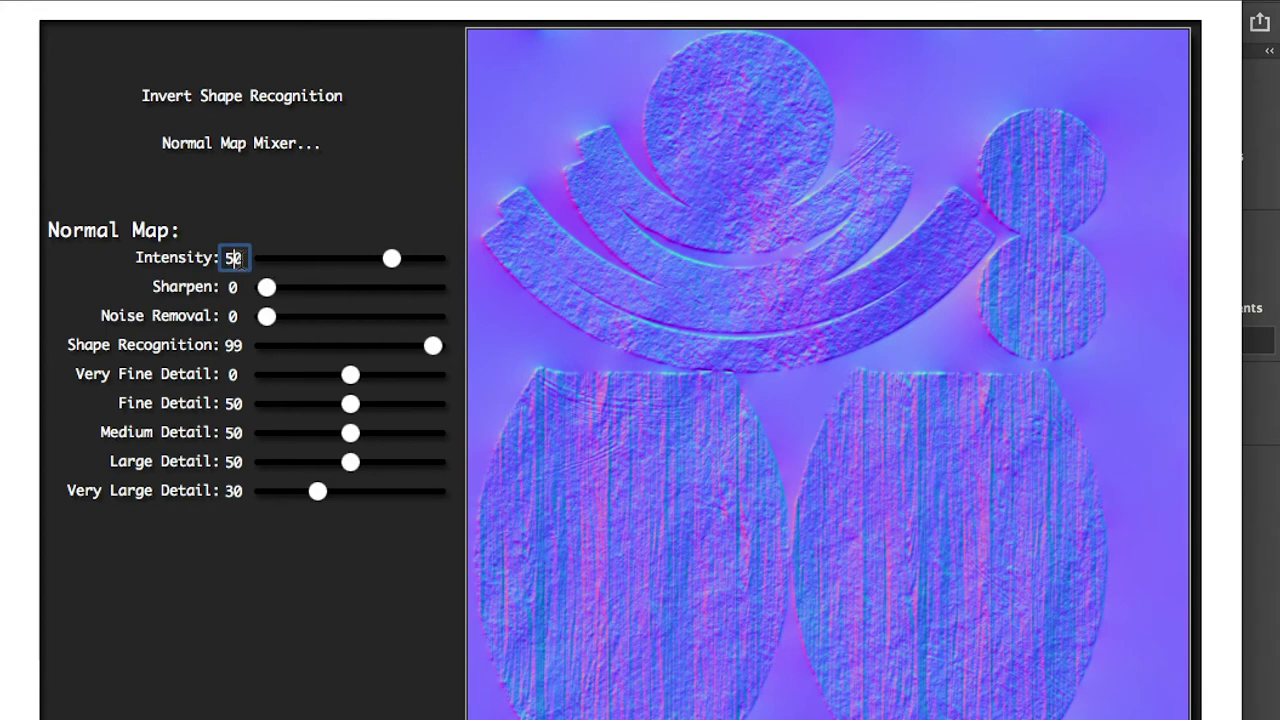
double_click(237, 258)
key("Return")
left_click(235, 258)
key("BackSpace")
key("Delete")
type("25")
key("Return")
mouse_move(371, 258)
left_mouse_down()
mouse_move(358, 262)
mouse_move(368, 259)
left_mouse_up()
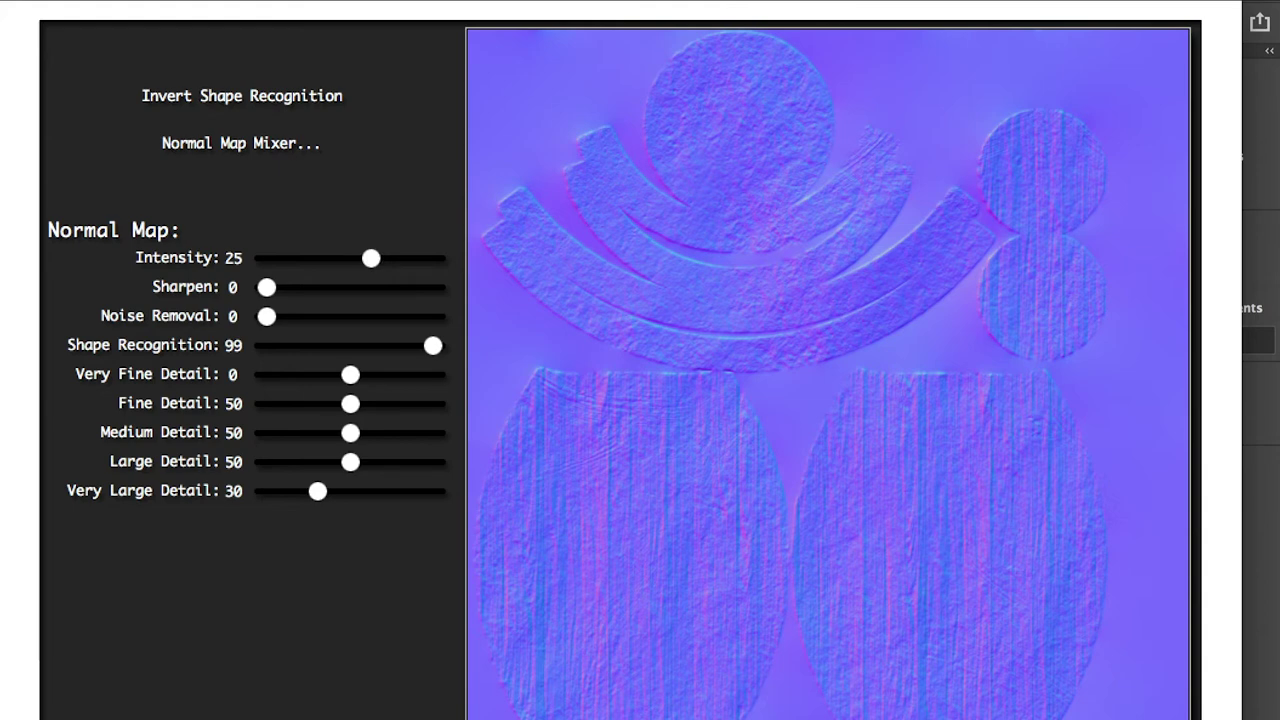
Save the normal map as TextureBarrel_N in the 02Texture folder.
key("super+s")
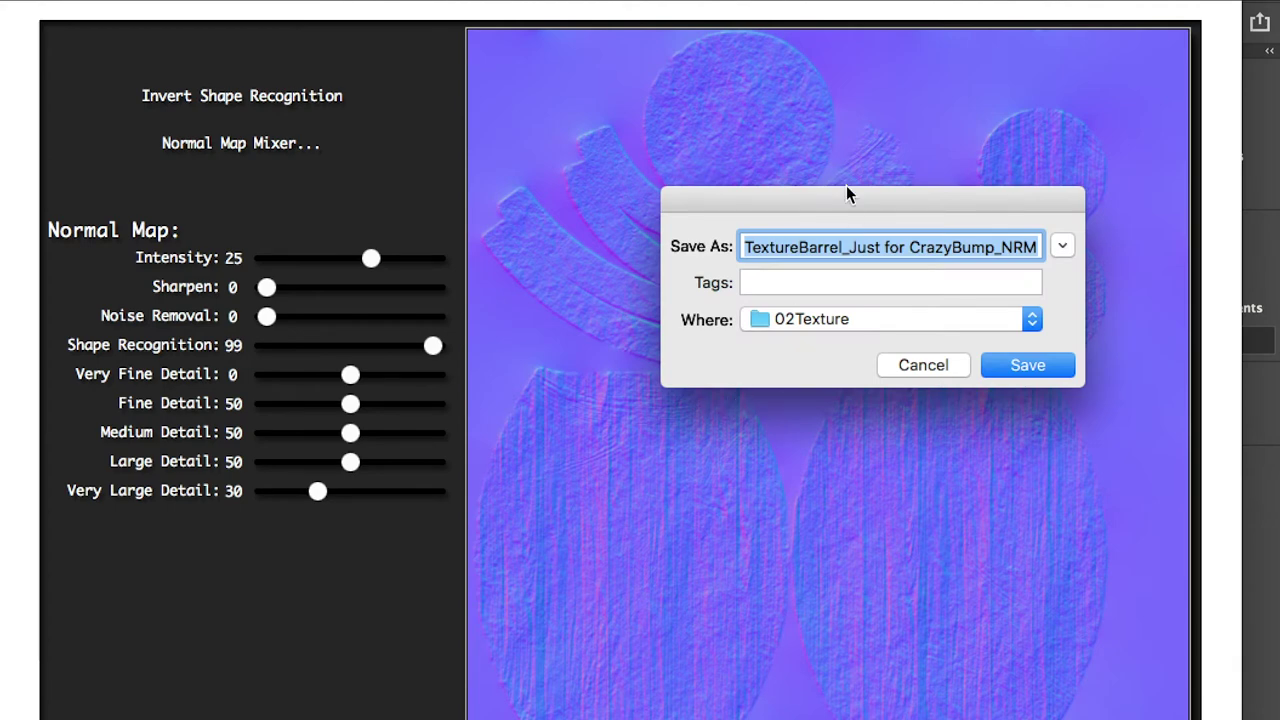
left_click_drag(822, 201, 603, 200)
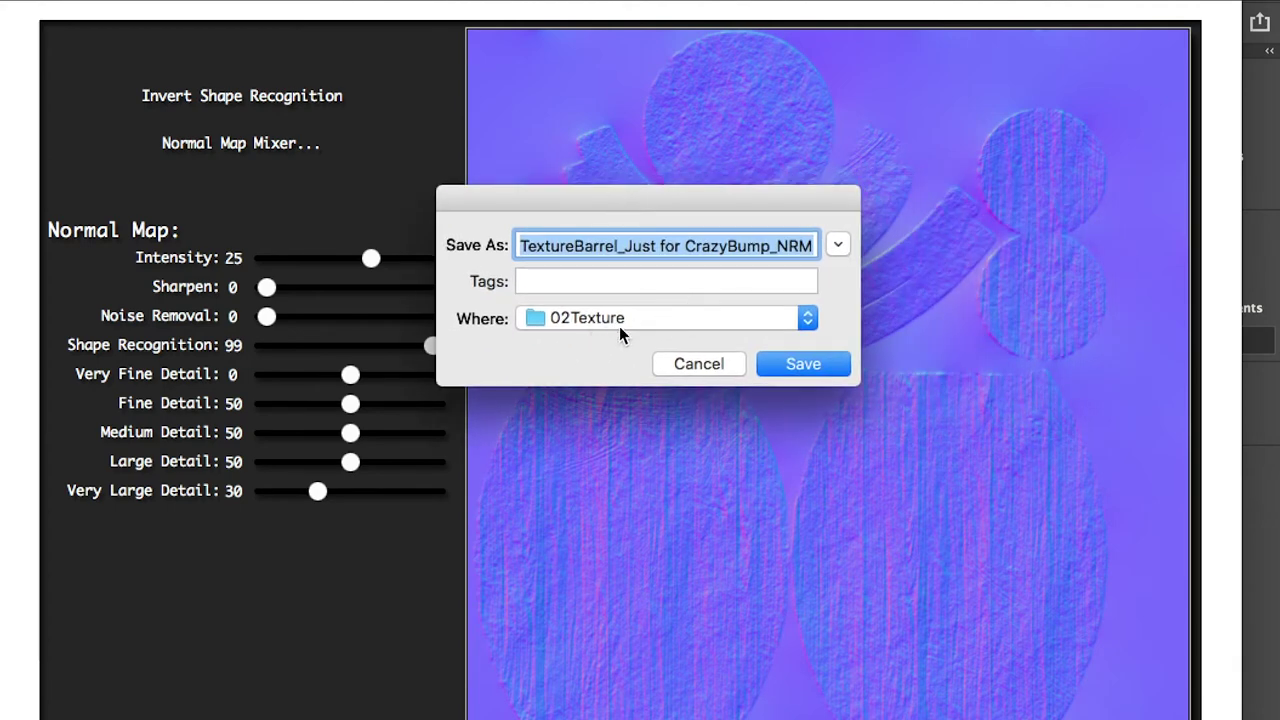
left_click(586, 245)
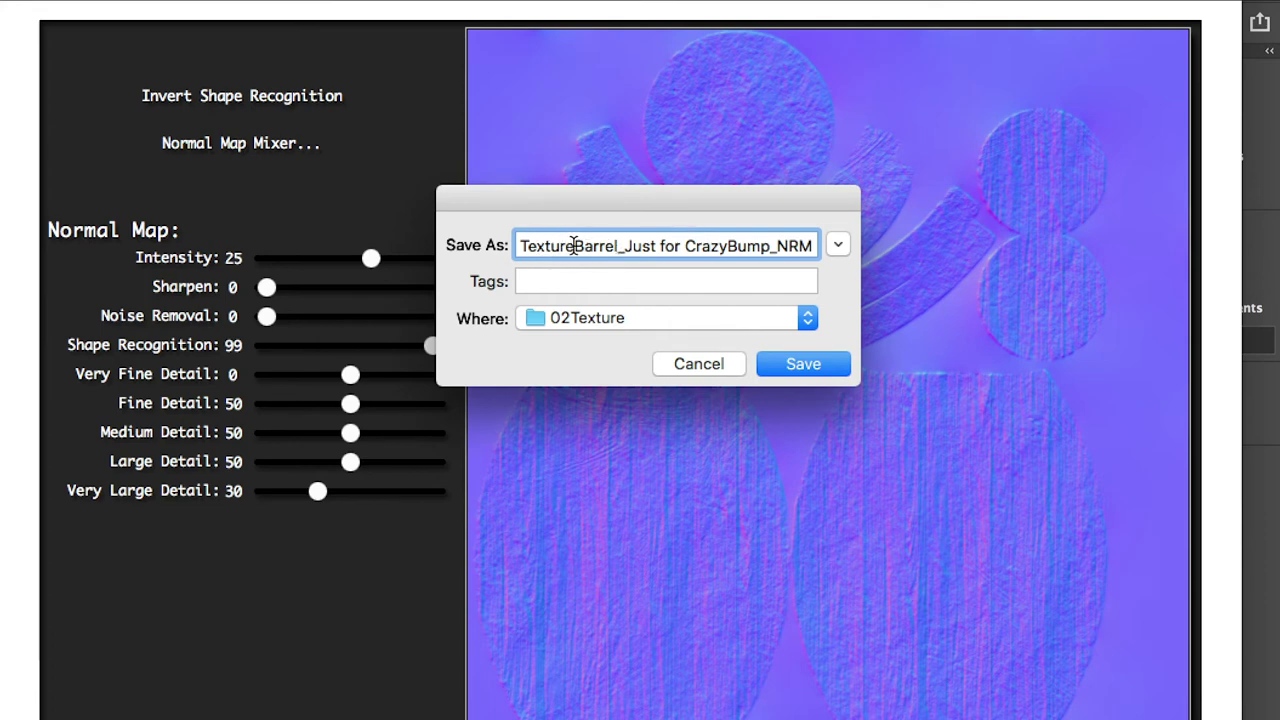
left_click_drag(625, 246, 1058, 245)
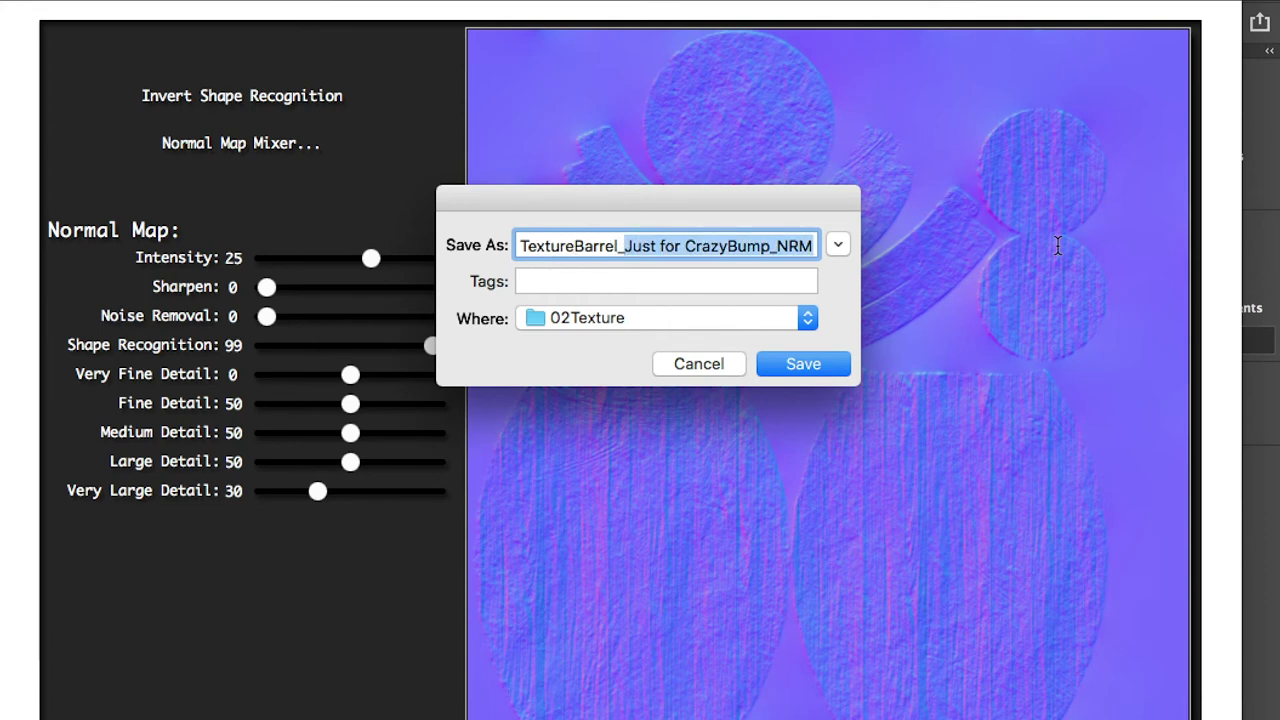
type("N")
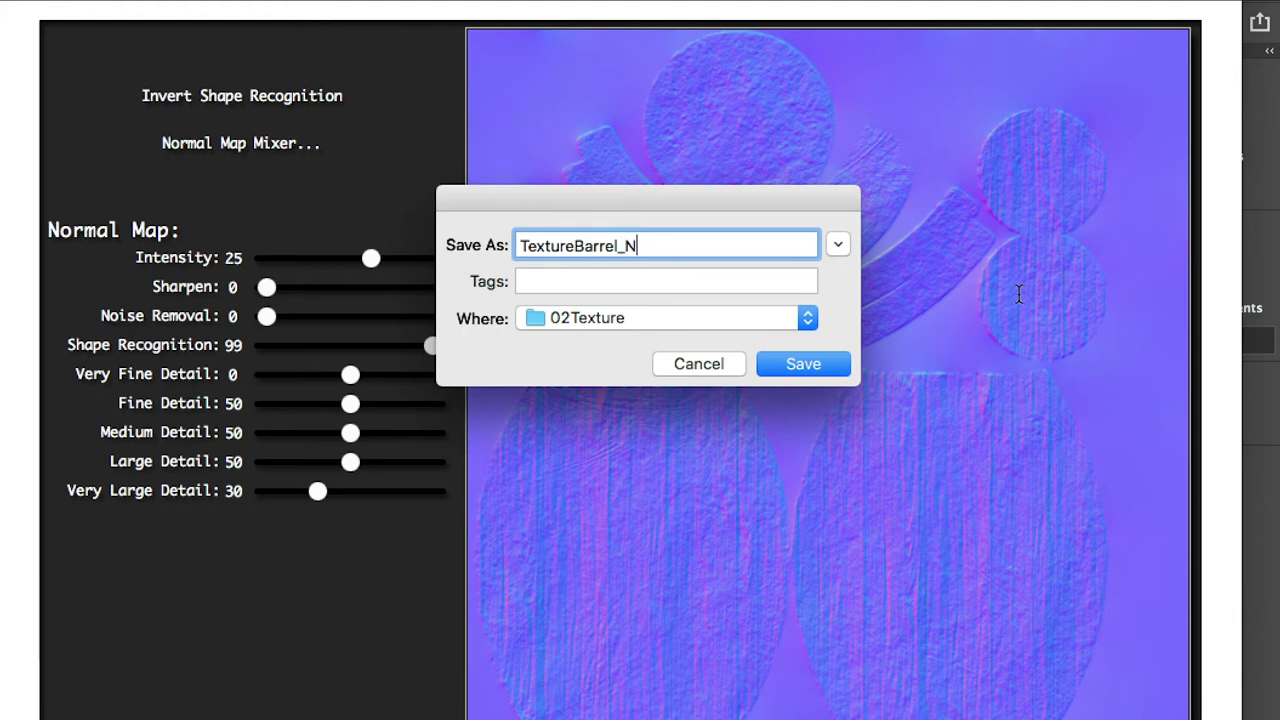
left_click(796, 366)
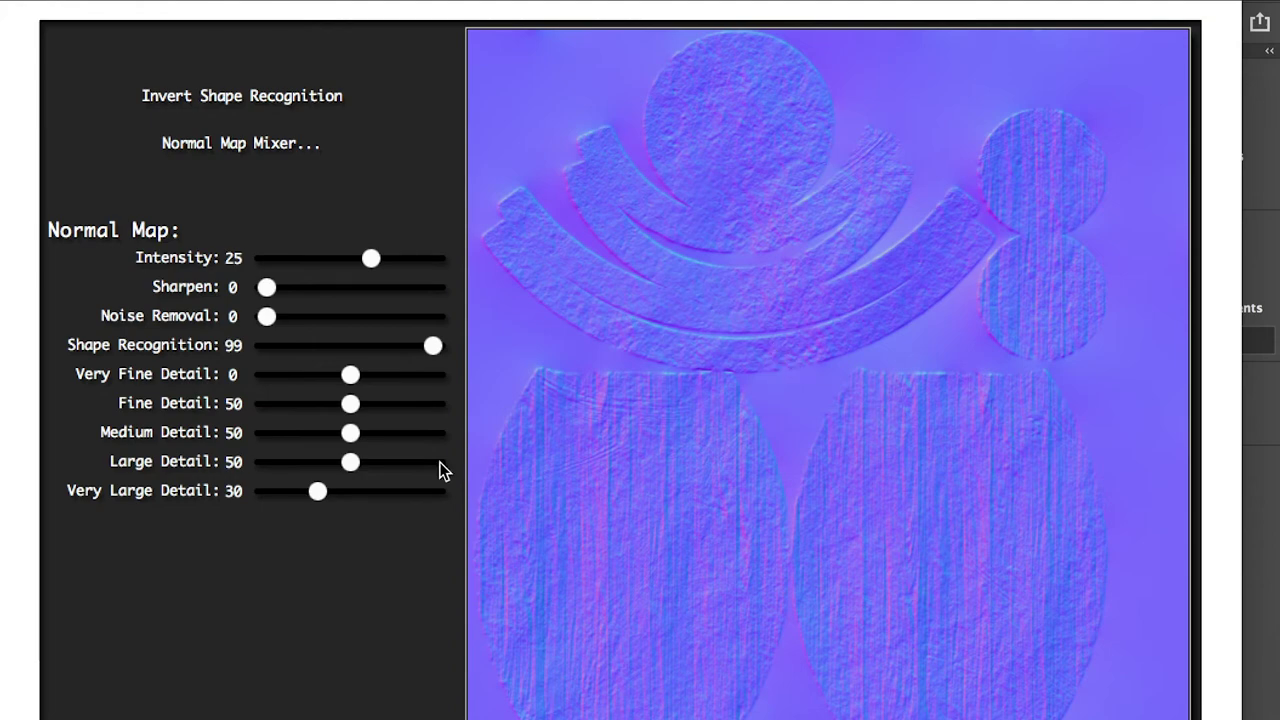
Switch to Finder, open TextureBarrel_N.png from the 02Texture folder to inspect it, and close the image again.
key("super+Tab")
key("super+Tab")
key("super+Tab")
key("super+Tab")
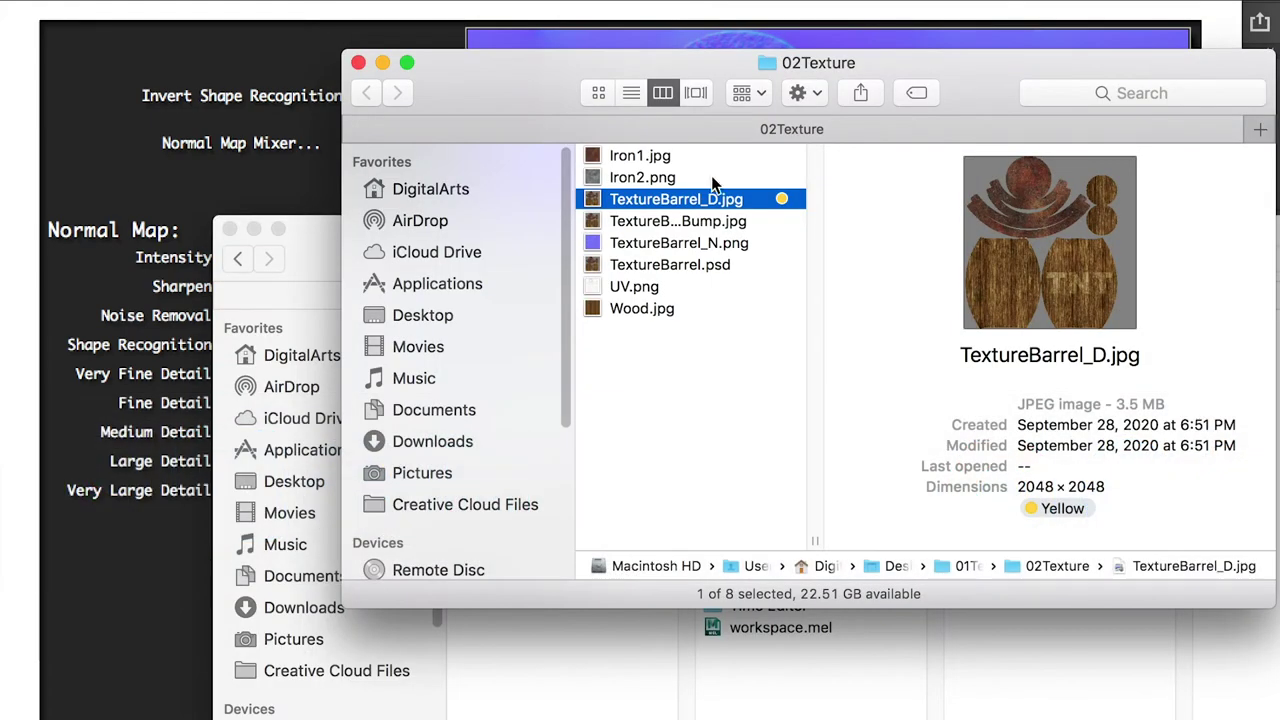
left_click(661, 246)
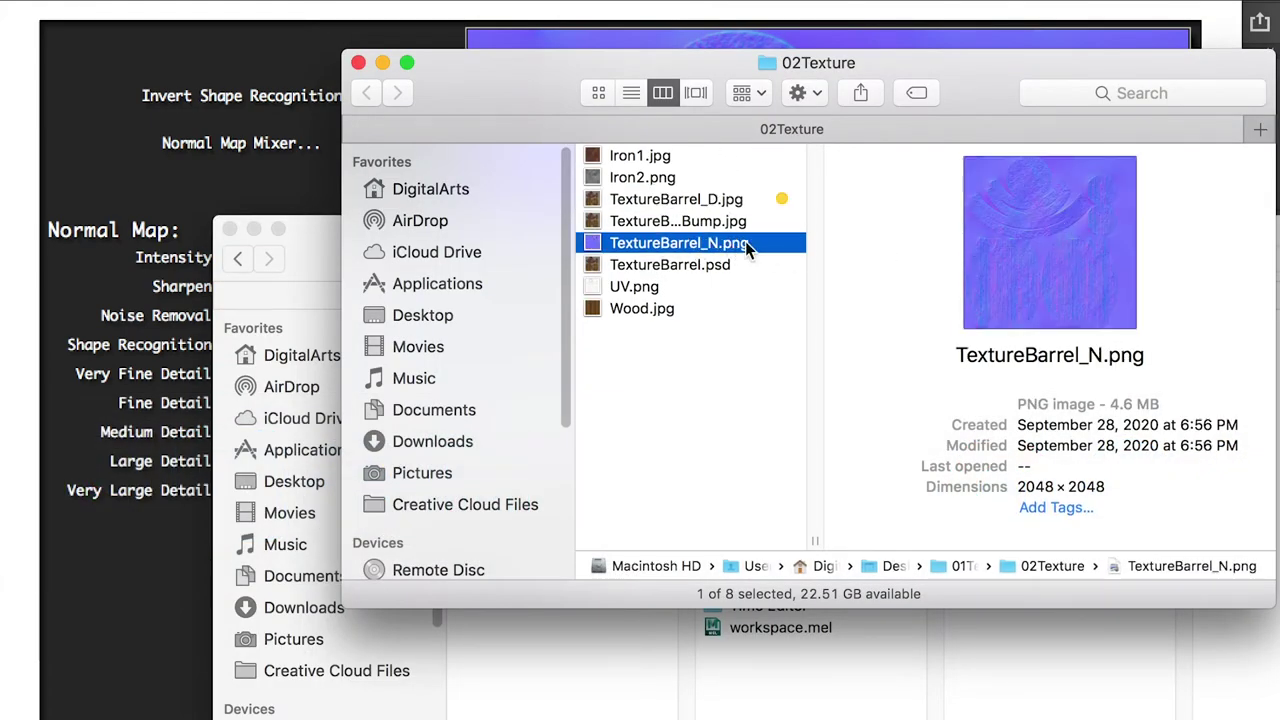
double_click(745, 241)
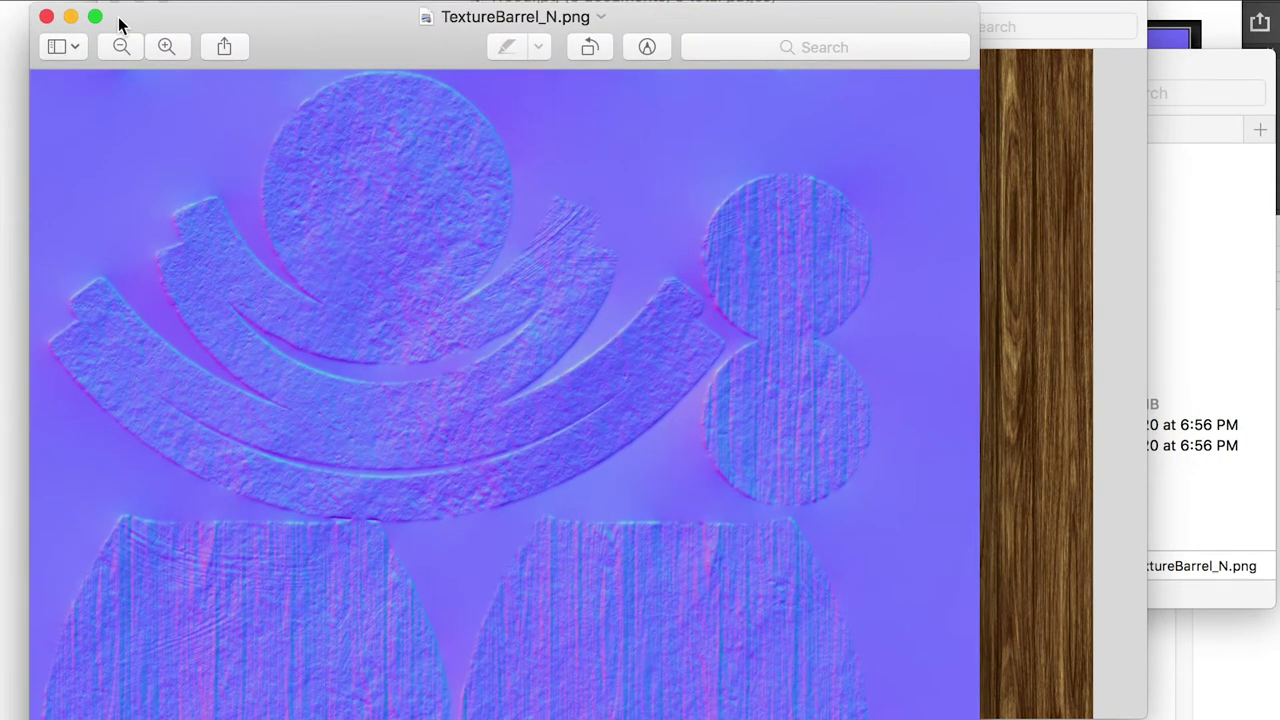
left_click_drag(131, 24, 136, 0)
key("super+w")
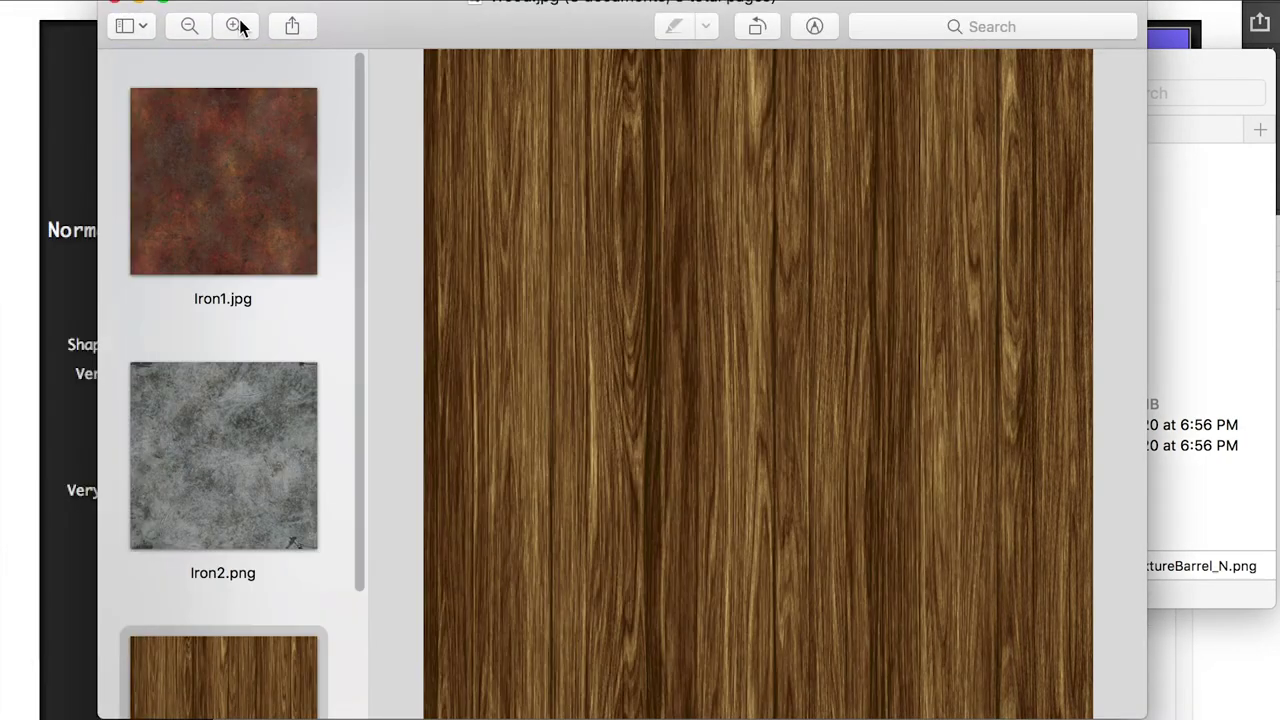
Return to Finder and give TextureBarrel_N.png in the 02Texture folder a yellow tag.
key("super+Tab")
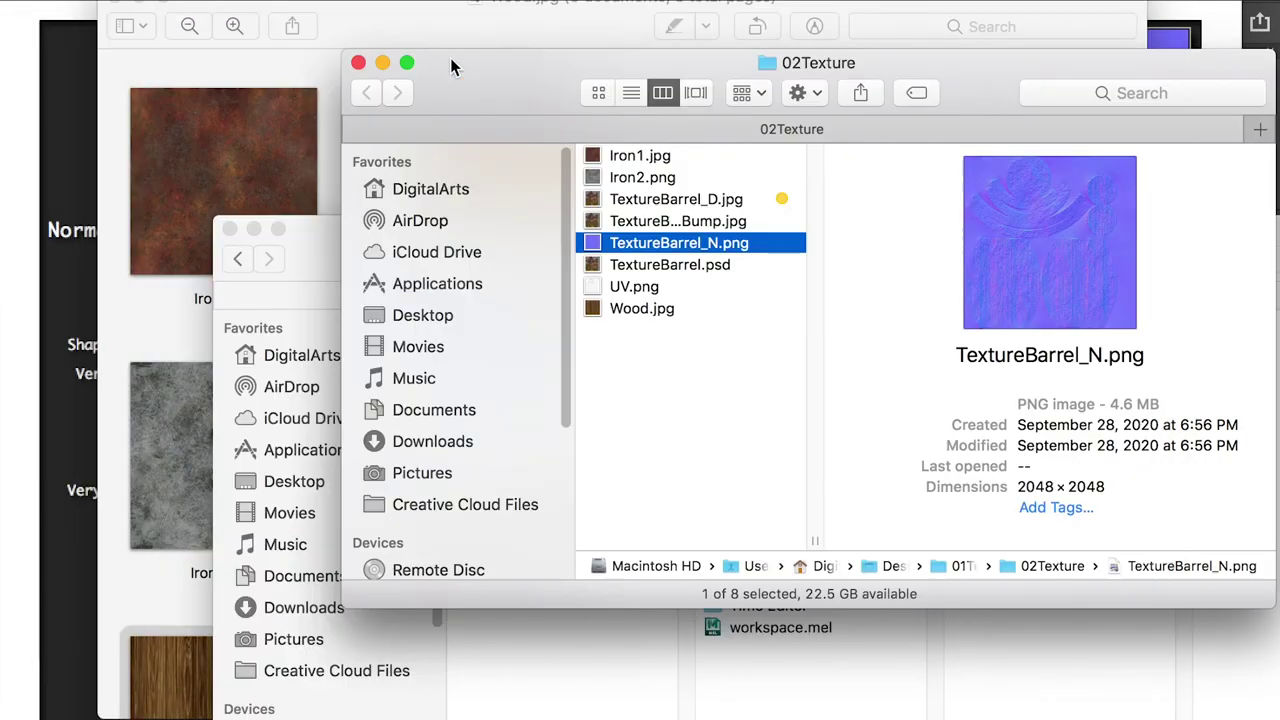
right_click(680, 243)
left_click(775, 633)
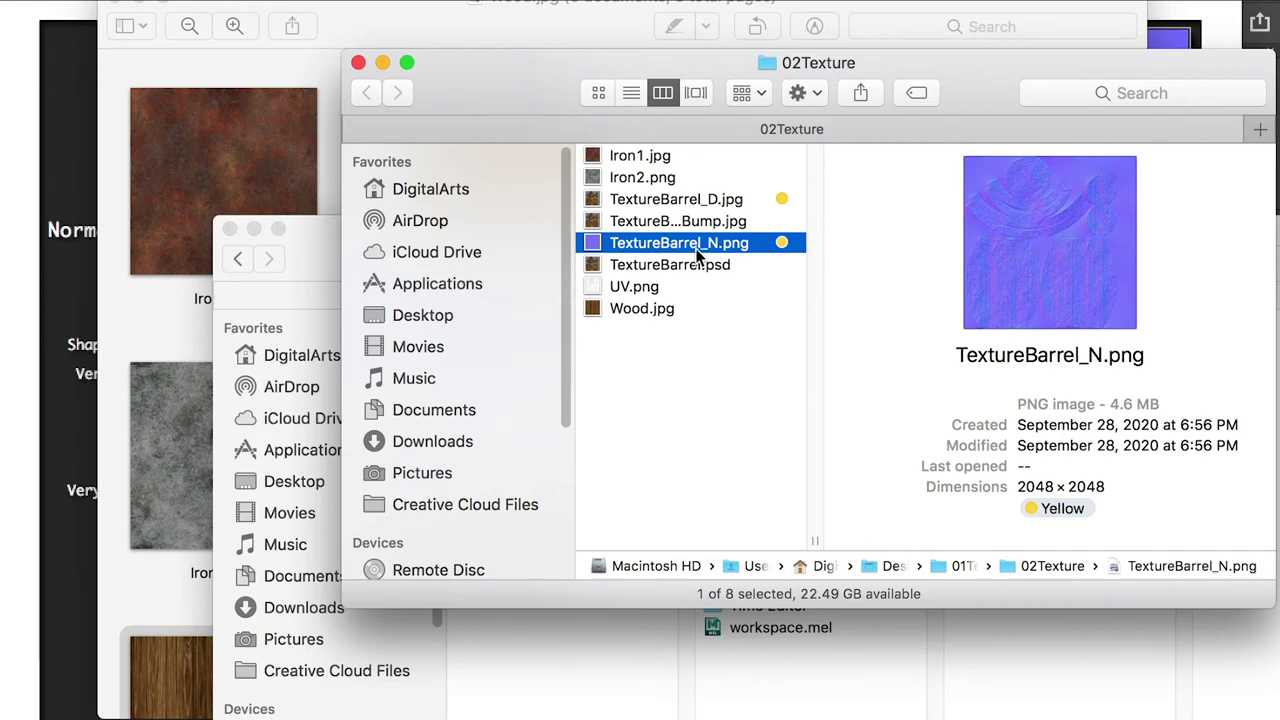
Switch to CrazyBump and save the specularity map as TextureBarrel_S in the 02Texture folder.
left_click(45, 135)
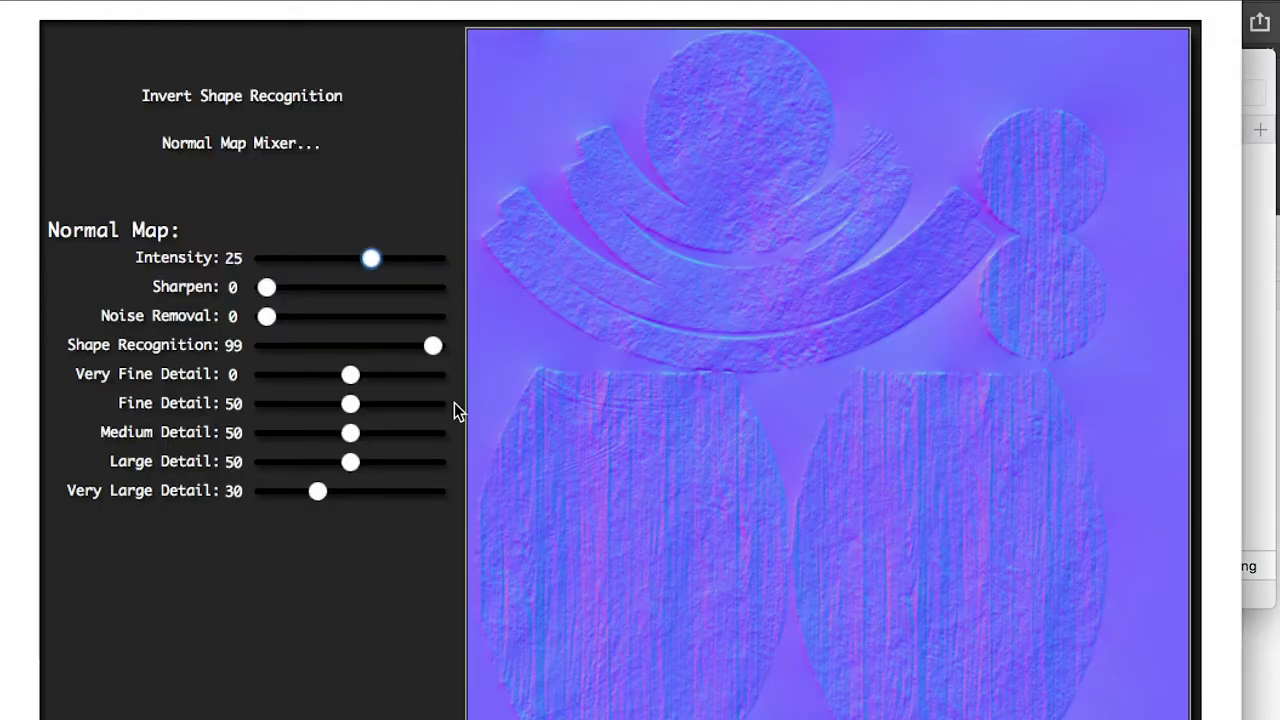
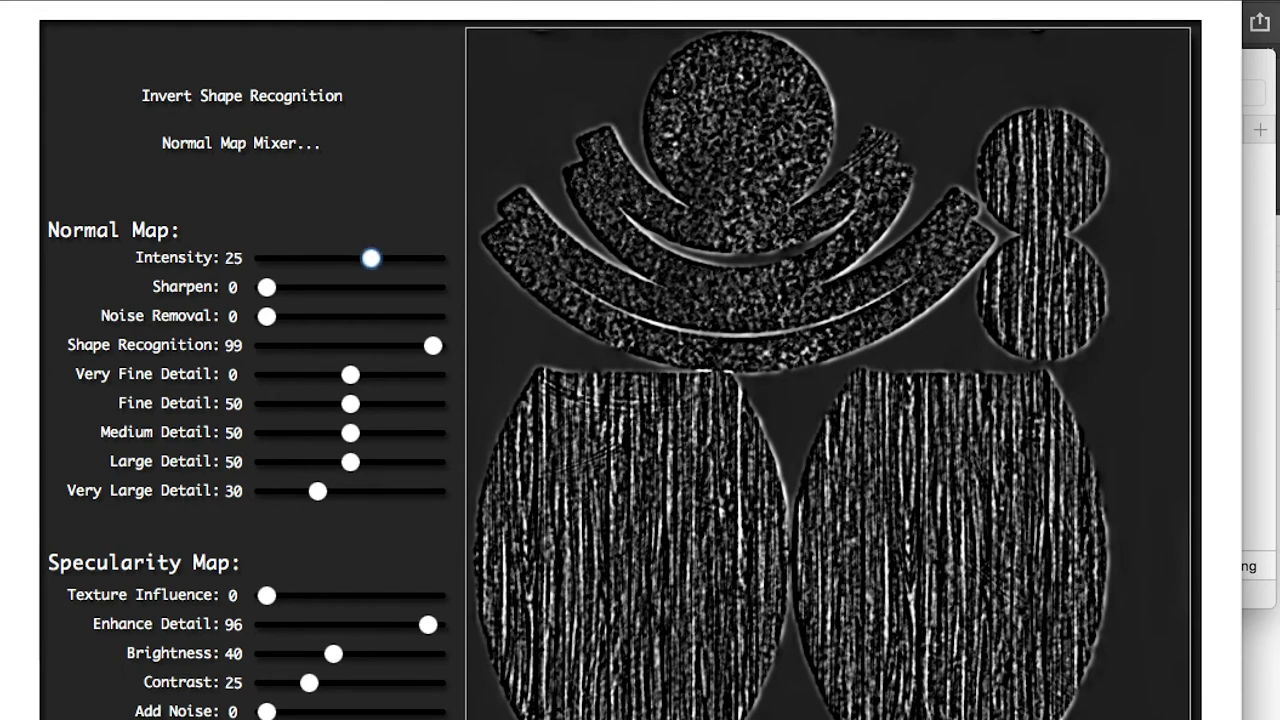
key("super+s")
left_click_drag(855, 199, 736, 193)
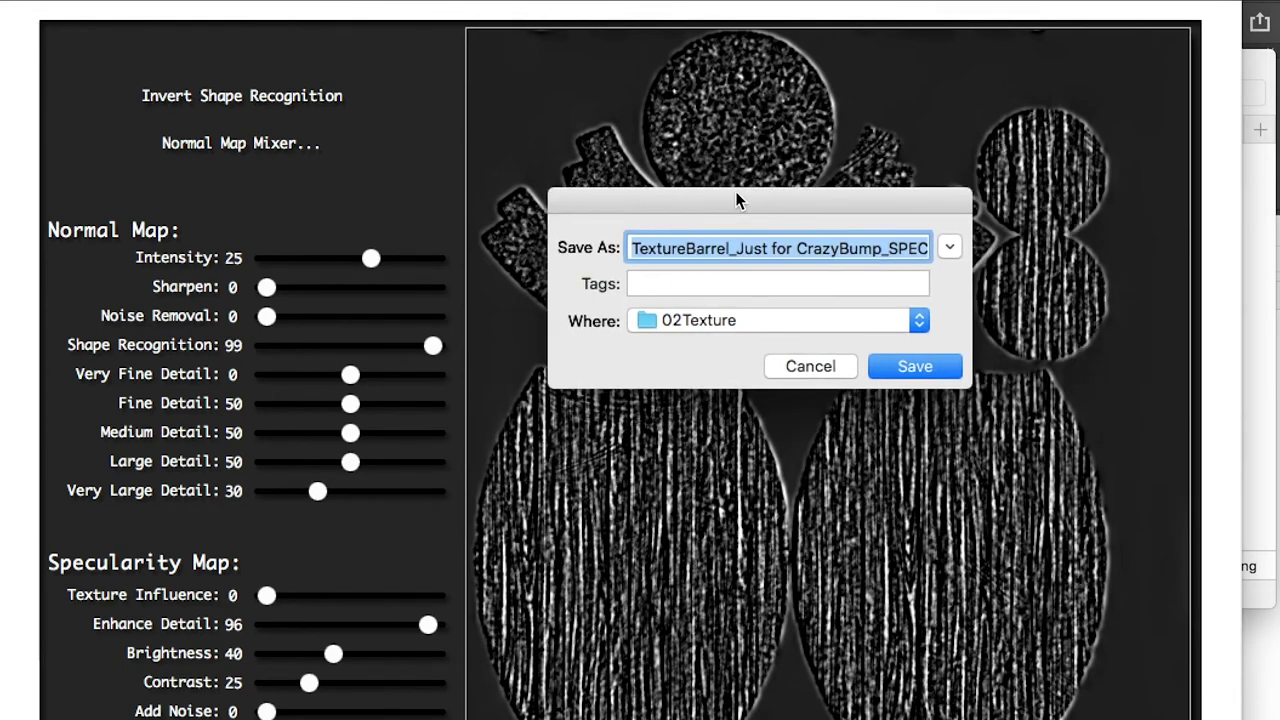
left_click(771, 247)
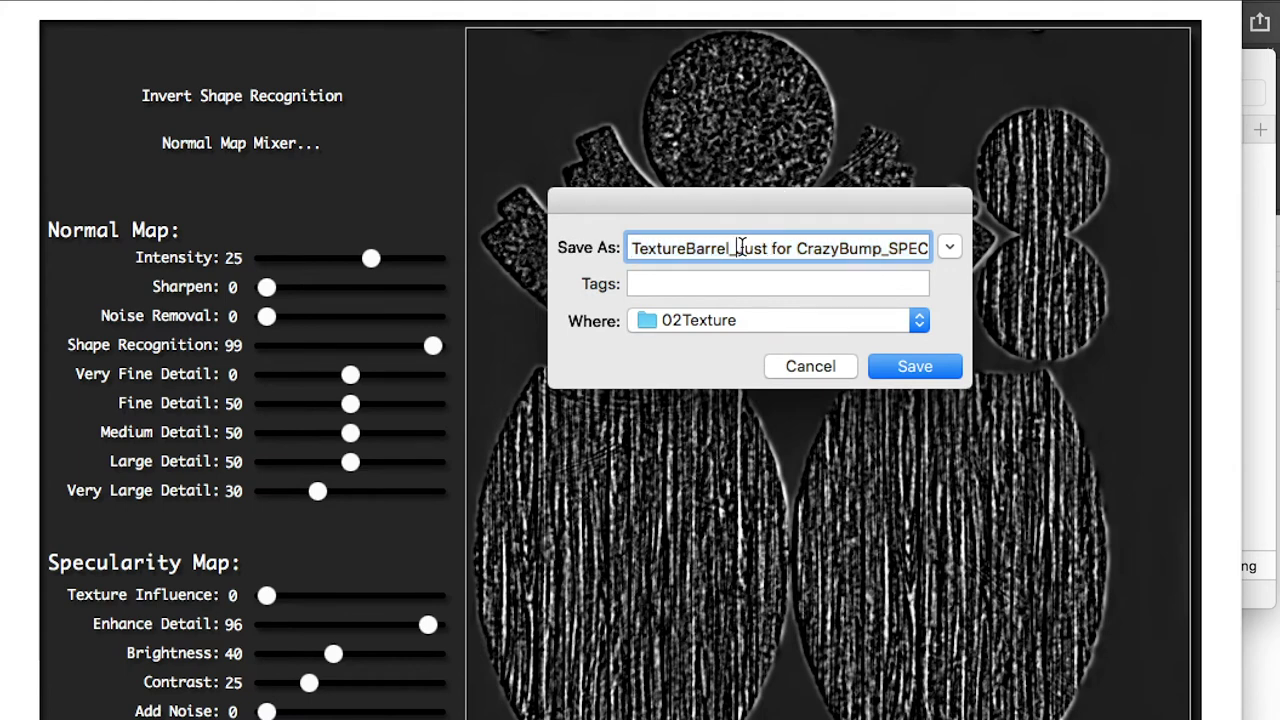
left_click_drag(738, 247, 1130, 231)
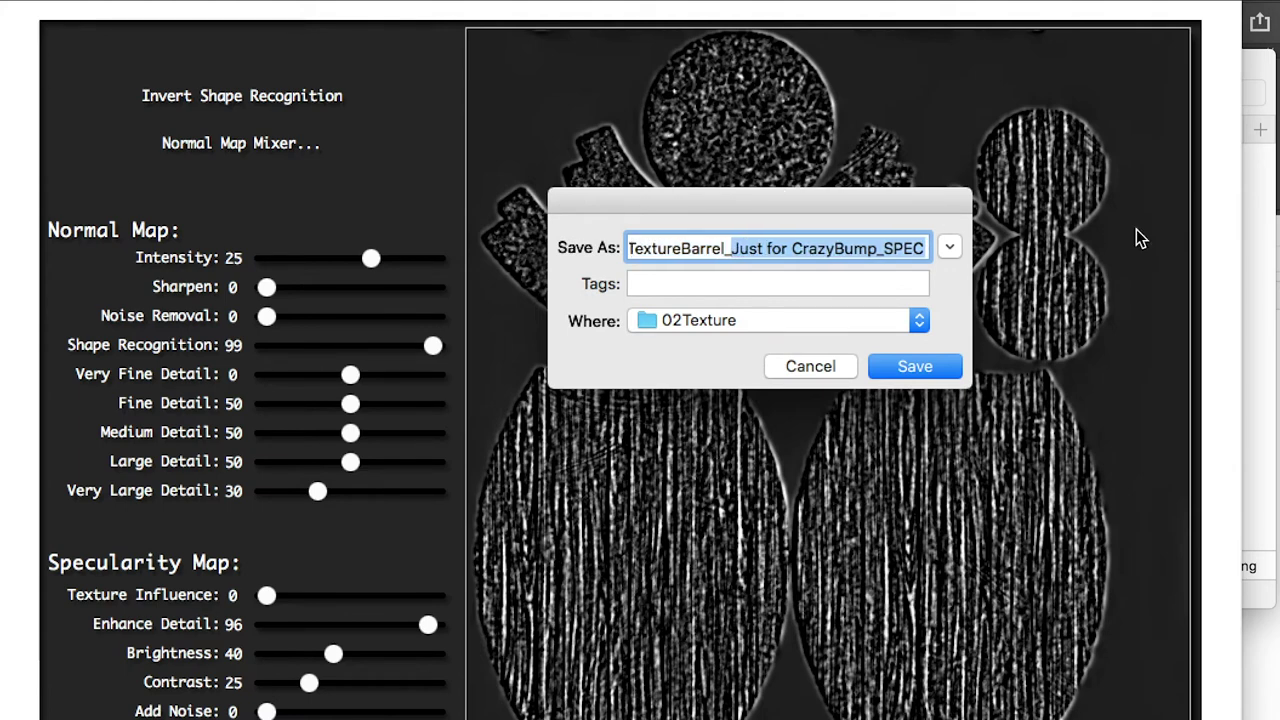
type("_S")
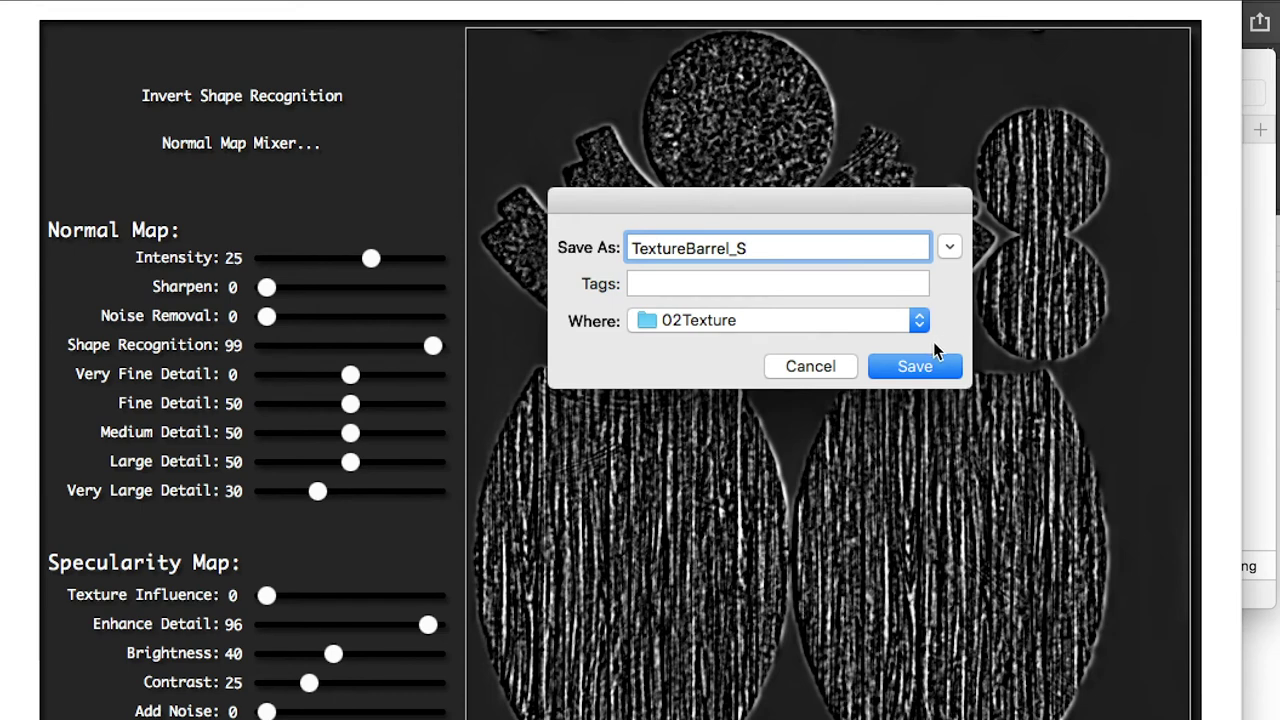
left_click(916, 367)
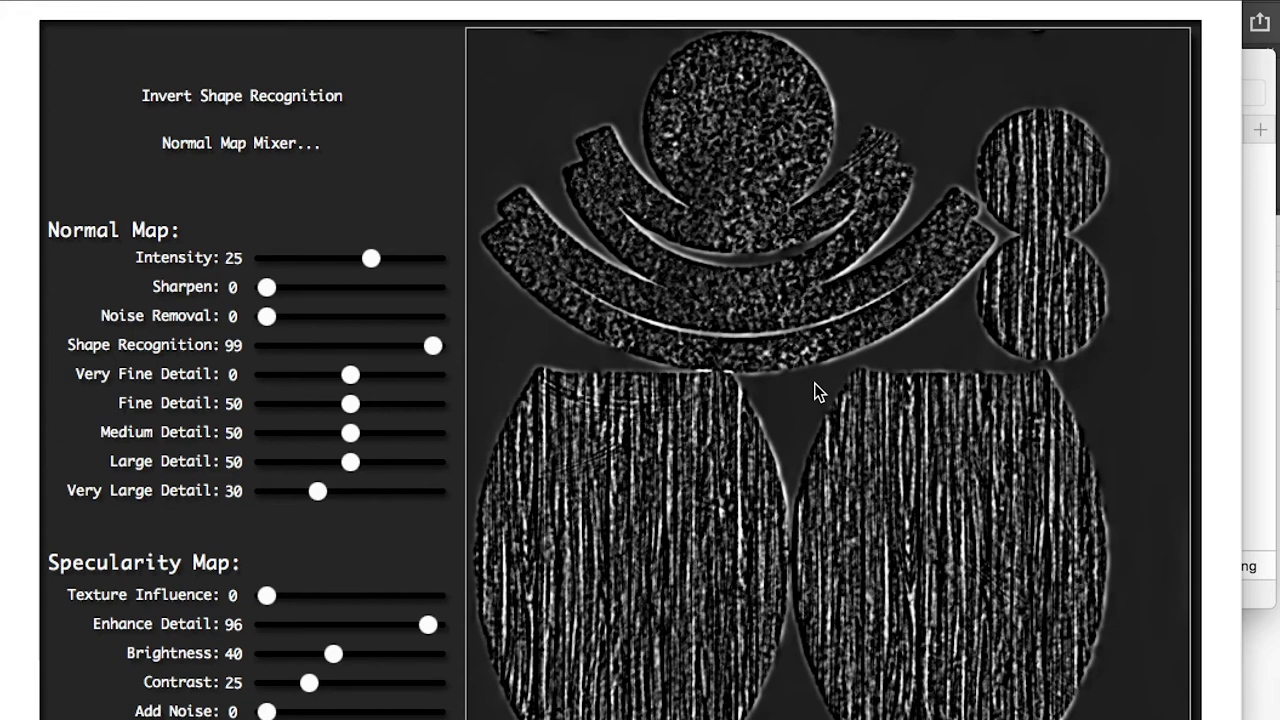
Switch to Finder and rename TextureBarrel_S.png to "TextureBarrel_S not to be final.png".
key("super+Tab")
left_click(232, 490)
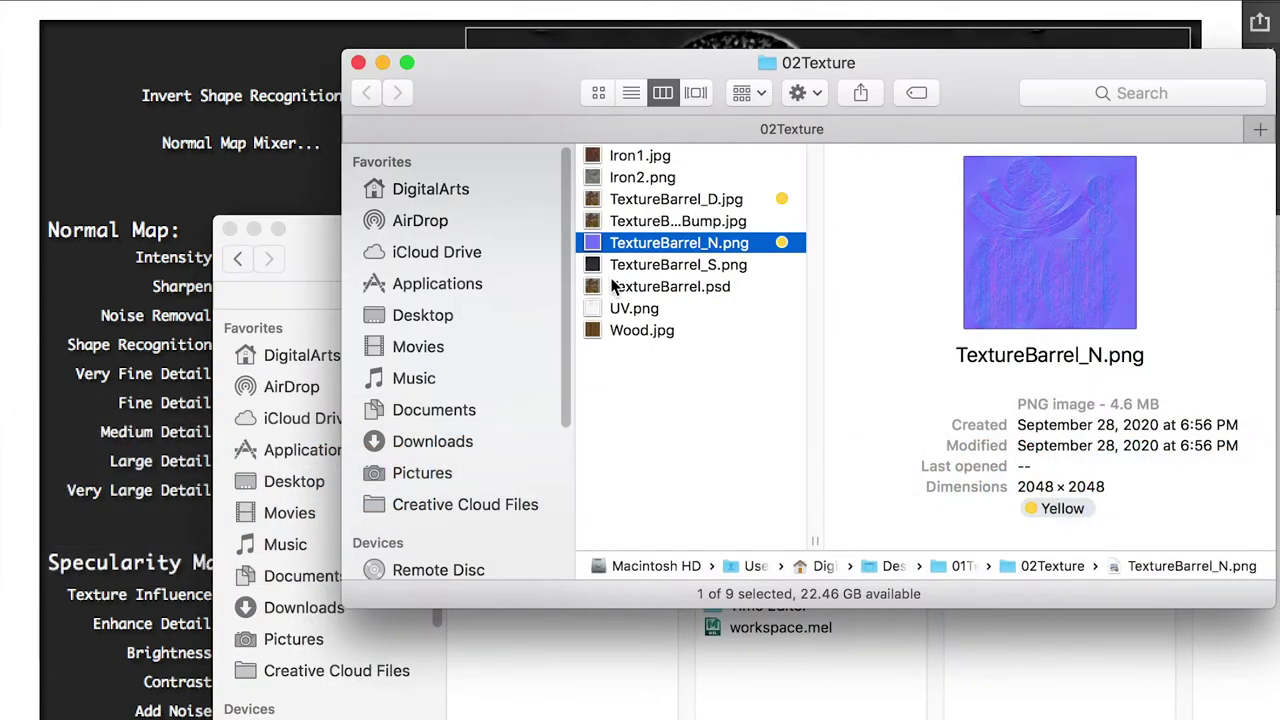
left_click(688, 266)
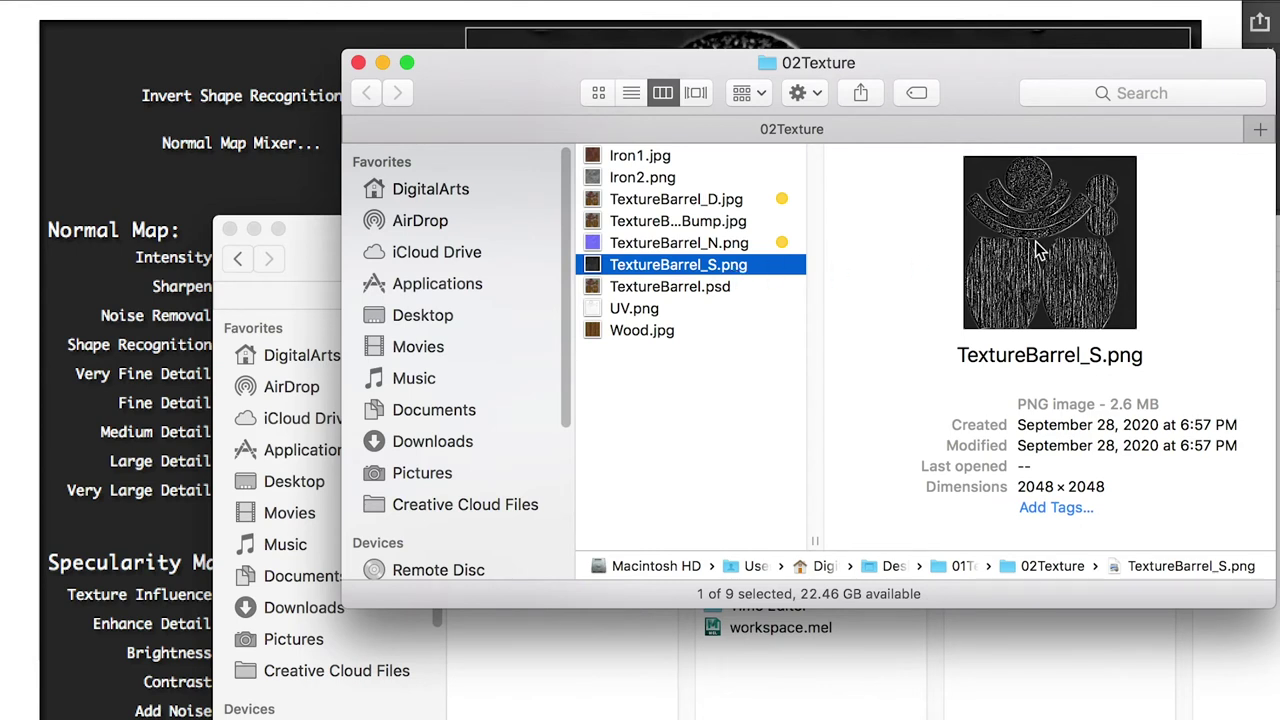
left_click(714, 270)
key("Right")
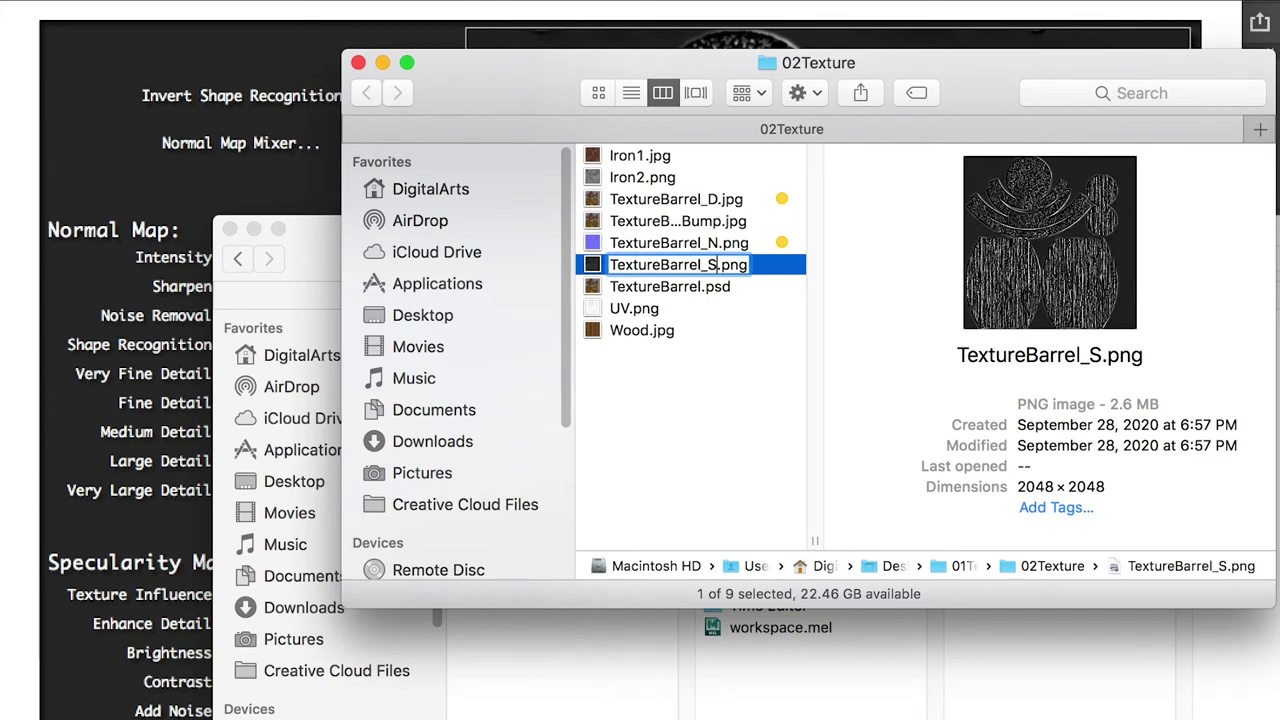
type("not to be")
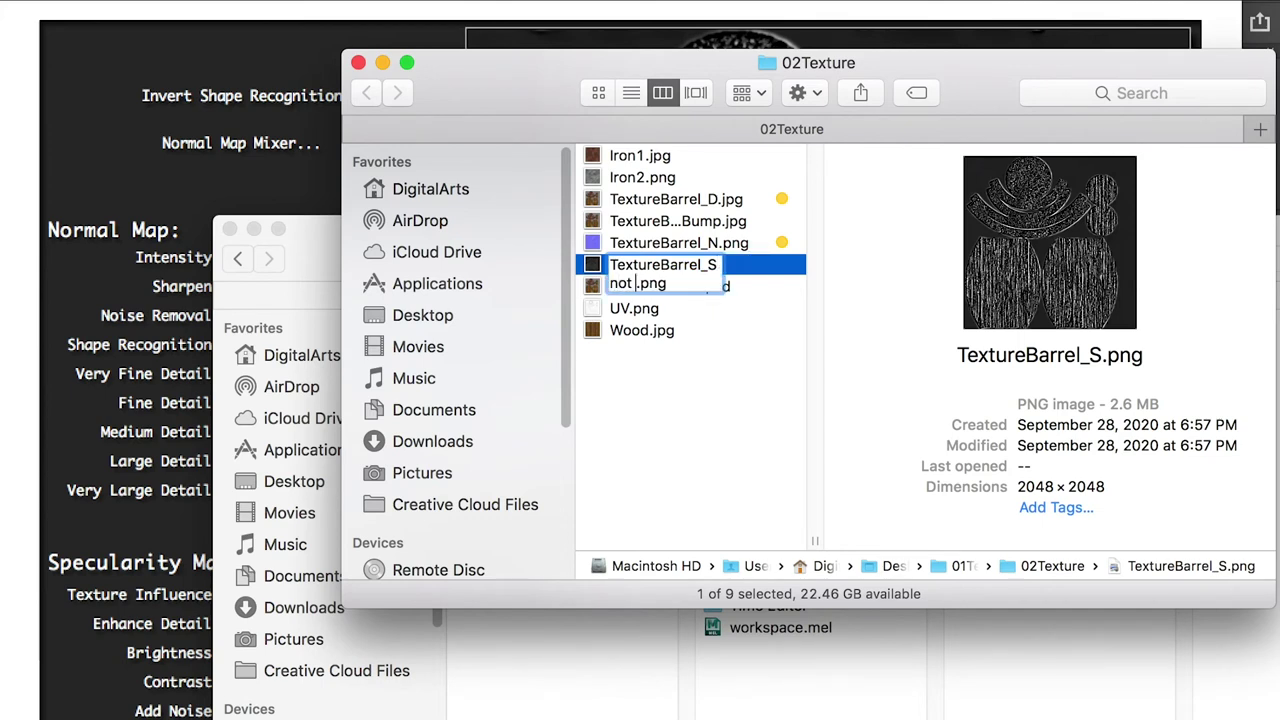
type(" final")
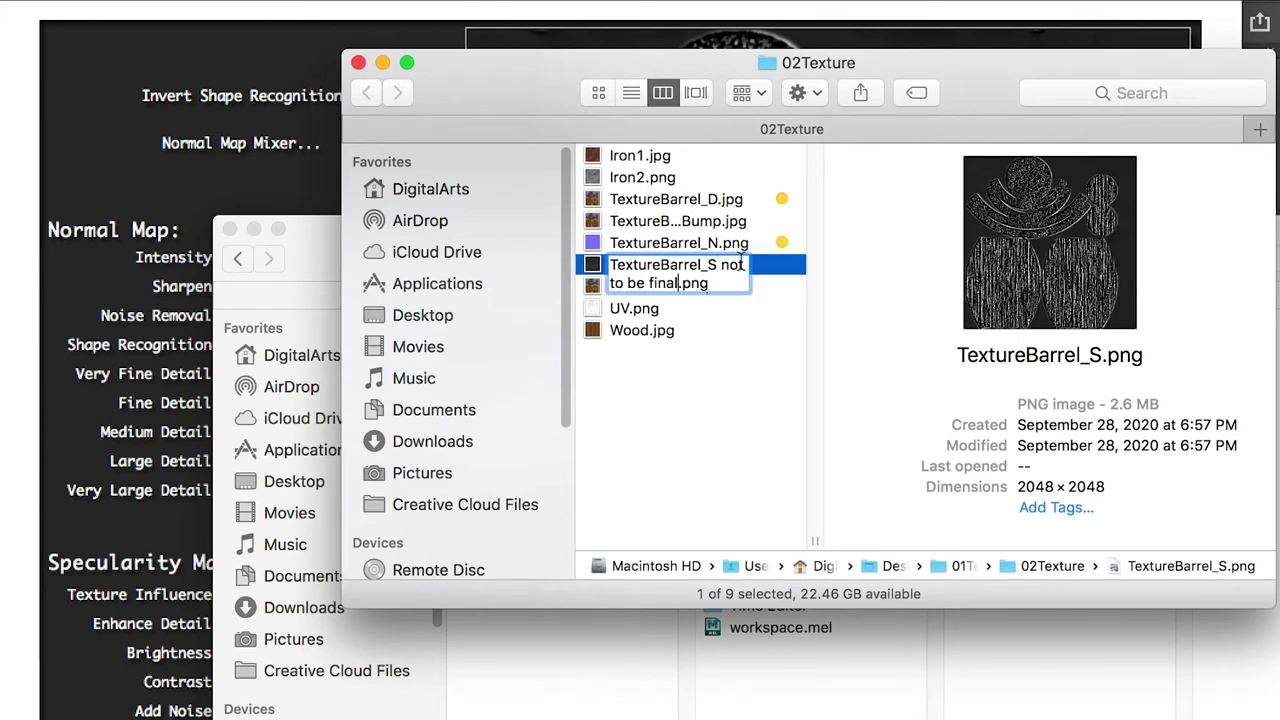
key("Return")
Switch to Photoshop, show the TNT text layer and the Iron2 layer above it, and collapse the Diffuse group.
key("super+Tab")
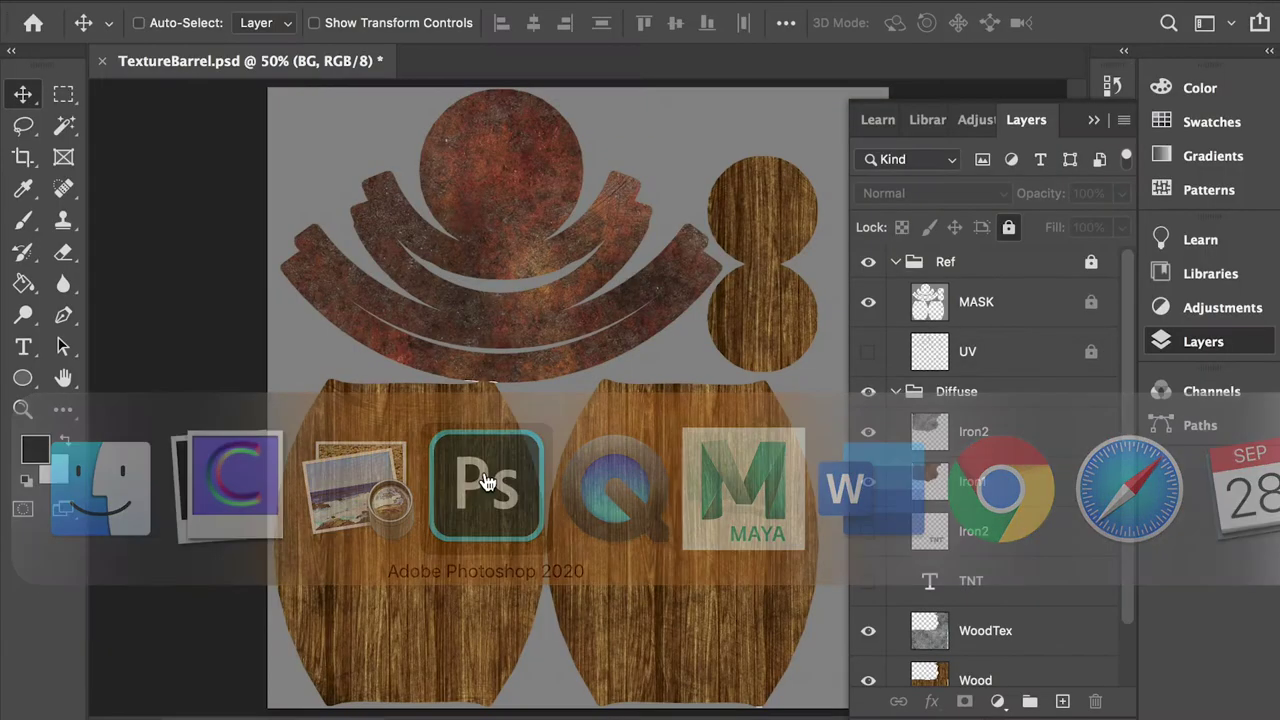
left_click(898, 391)
left_click(898, 391)
left_click(888, 532)
left_click(886, 582)
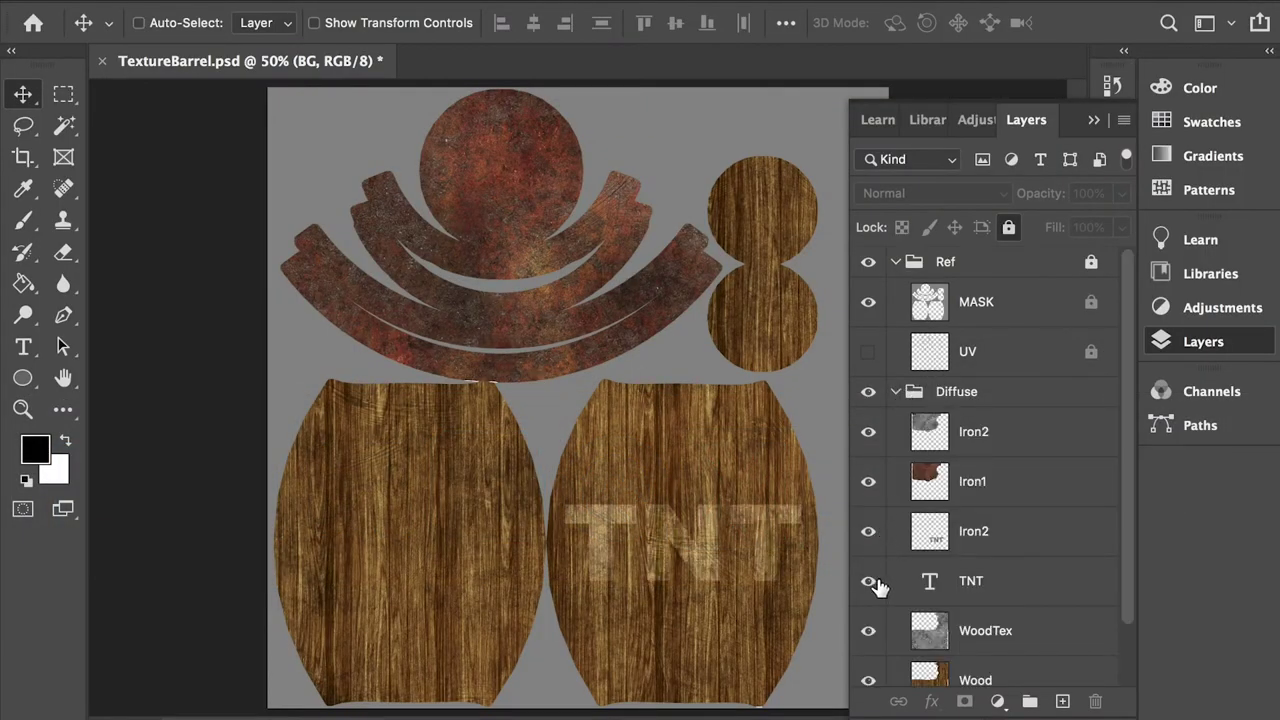
left_click(896, 391)
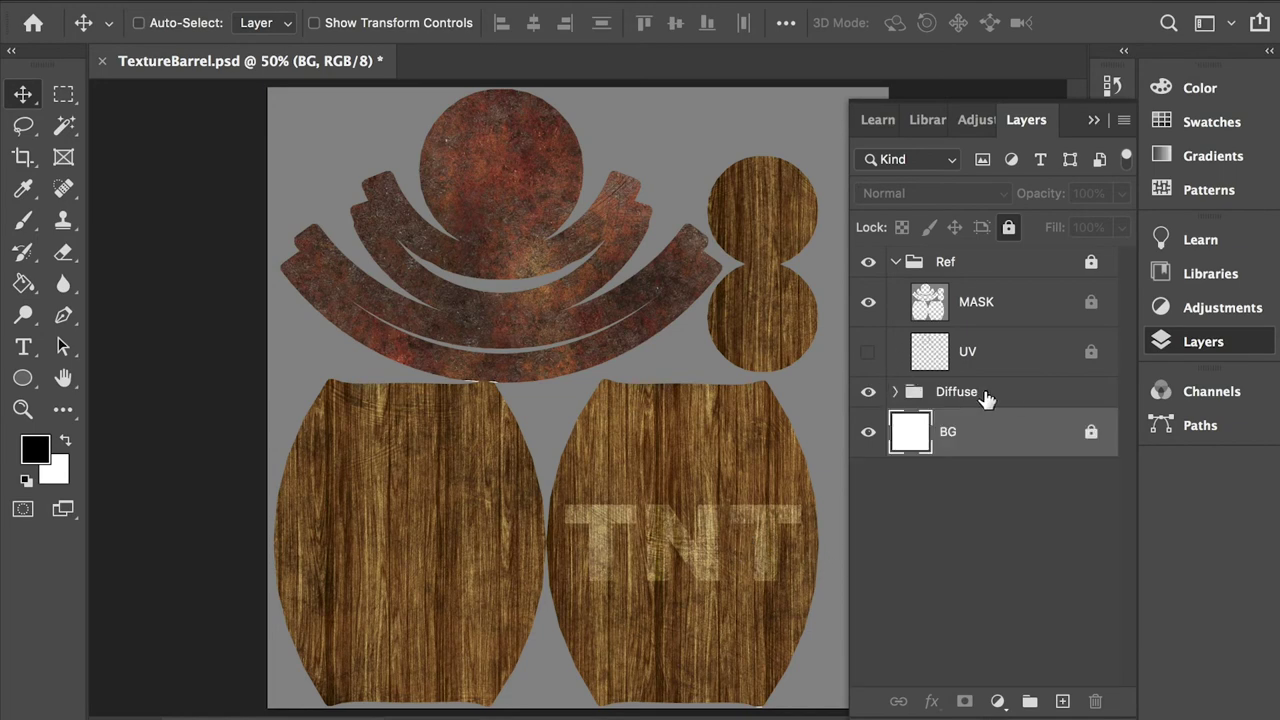
Place "TextureBarrel_S not to be final.png" from Finder into TextureBarrel.psd as a layer directly above the Diffuse group.
left_click(985, 400)
key("super+Tab")
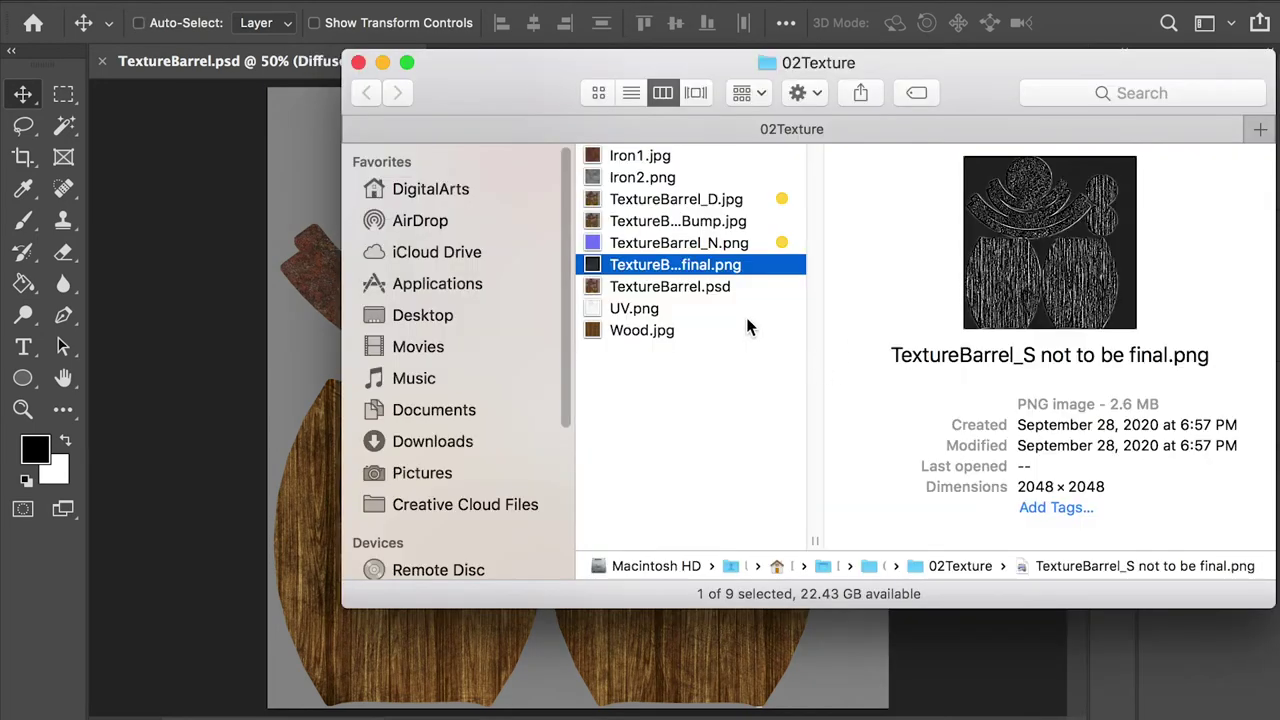
left_click_drag(672, 268, 260, 320)
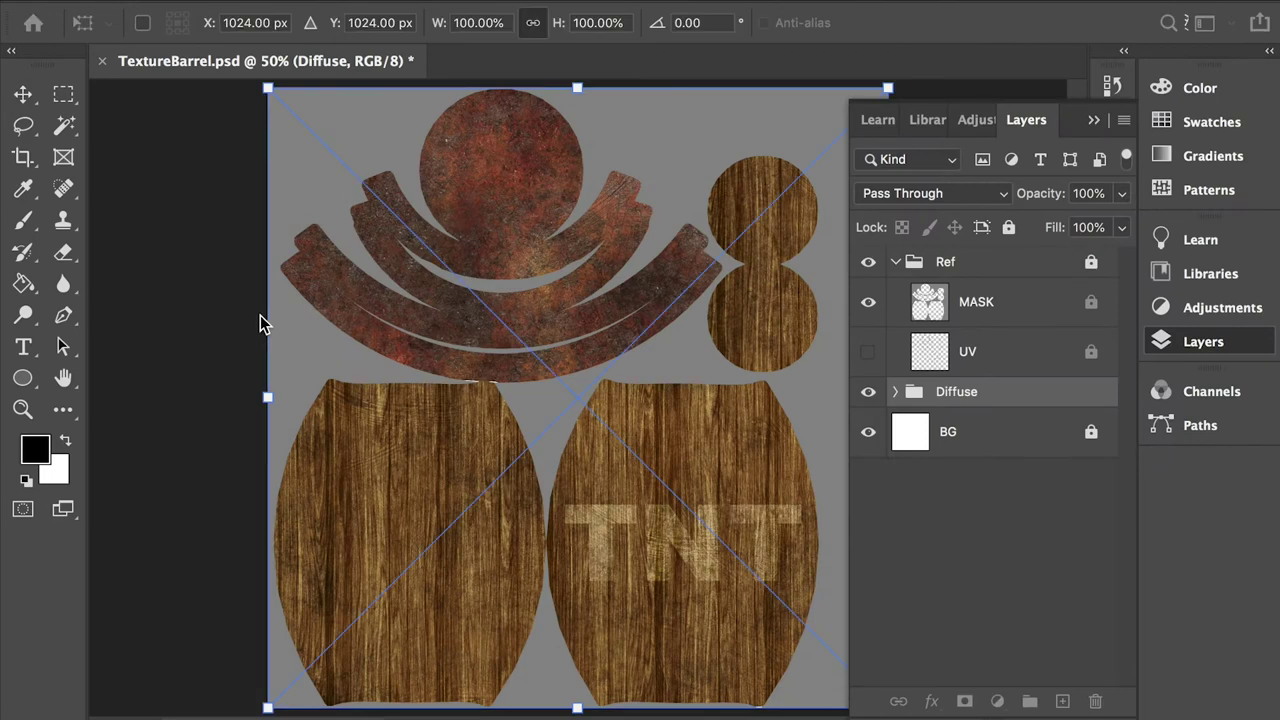
key("Return")
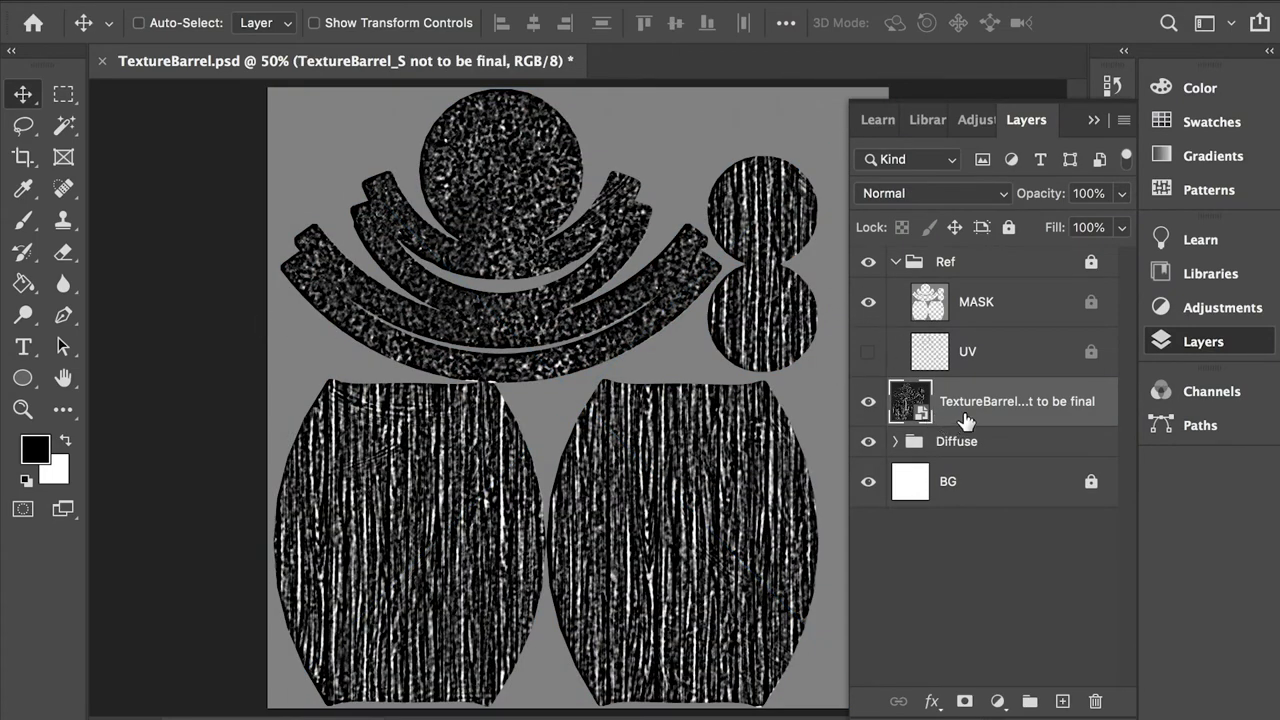
Add a new layer above the specularity image and lasso the two large wood panels, following the seam below the iron bands.
left_click(1062, 701)
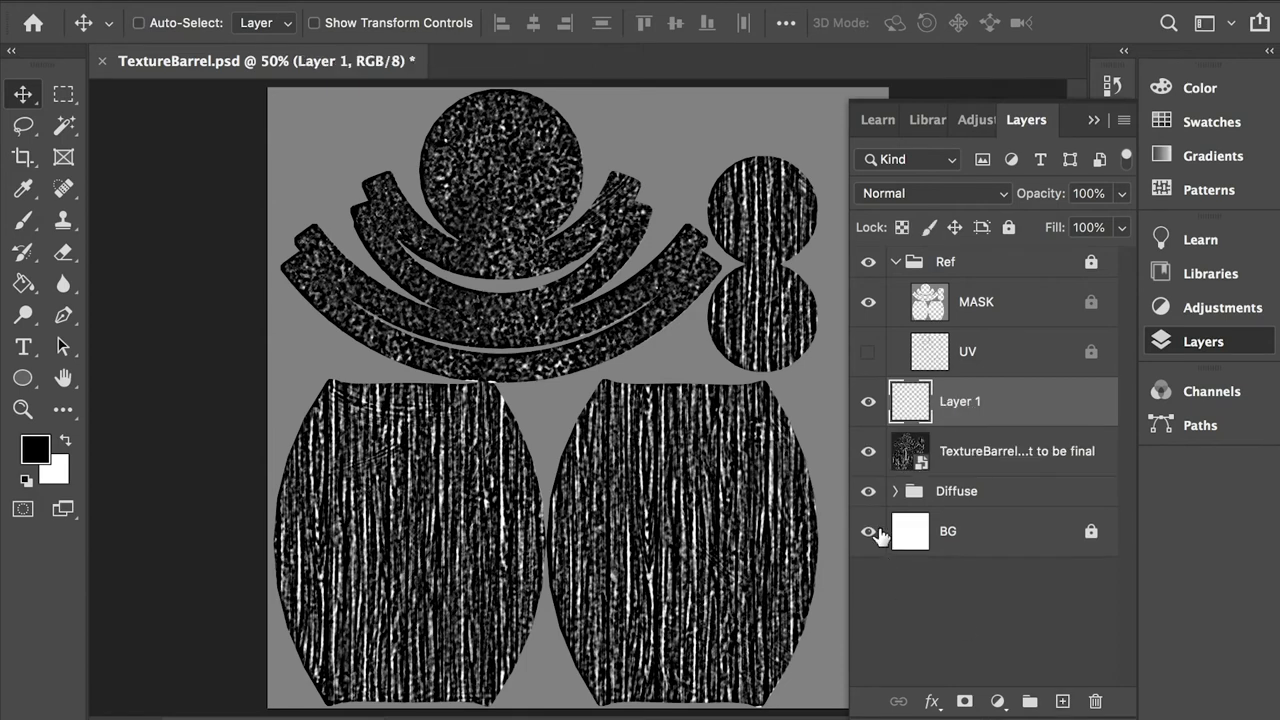
key("l")
mouse_move(823, 377)
left_mouse_down()
mouse_move(515, 392)
mouse_move(284, 382)
mouse_move(268, 700)
mouse_move(1063, 503)
mouse_move(837, 401)
left_mouse_up()
key("ctrl+plus")
key("ctrl+plus")
key("ctrl+plus")
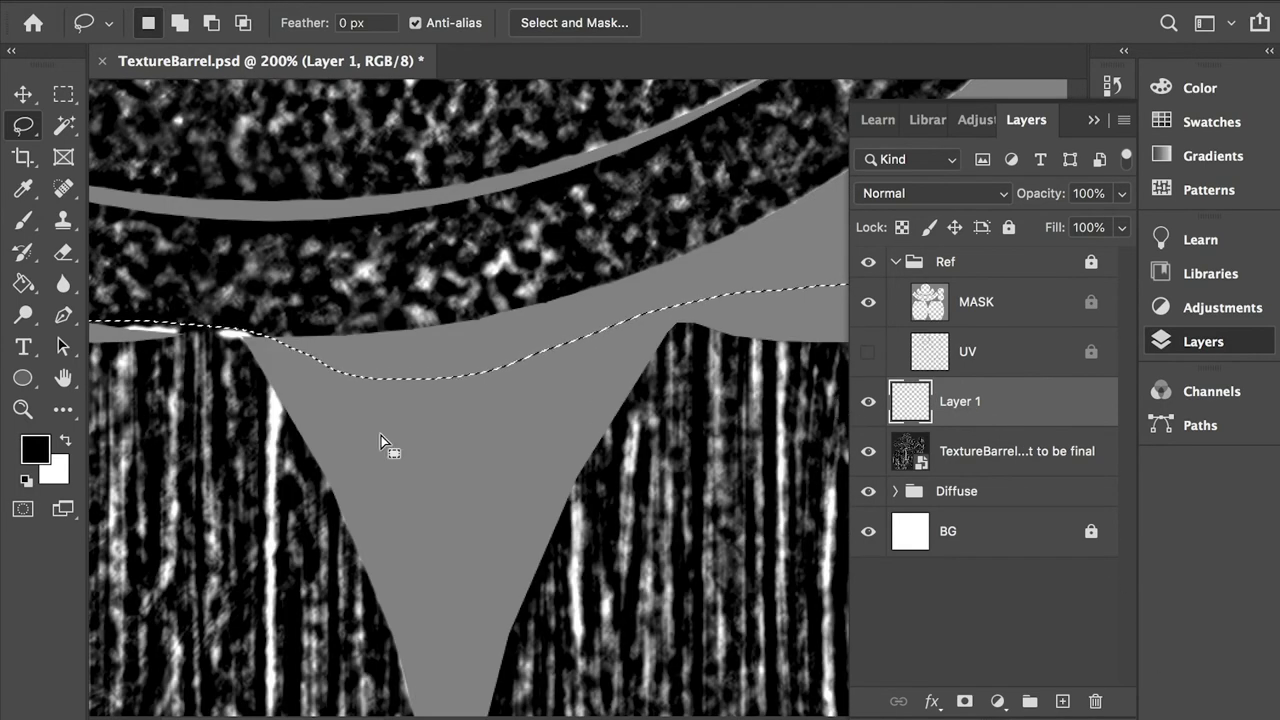
left_click_drag(229, 434, 457, 449)
scroll(400, 430, "left", 5)
mouse_move(371, 414)
left_mouse_down()
mouse_move(703, 402)
mouse_move(358, 427)
left_mouse_up()
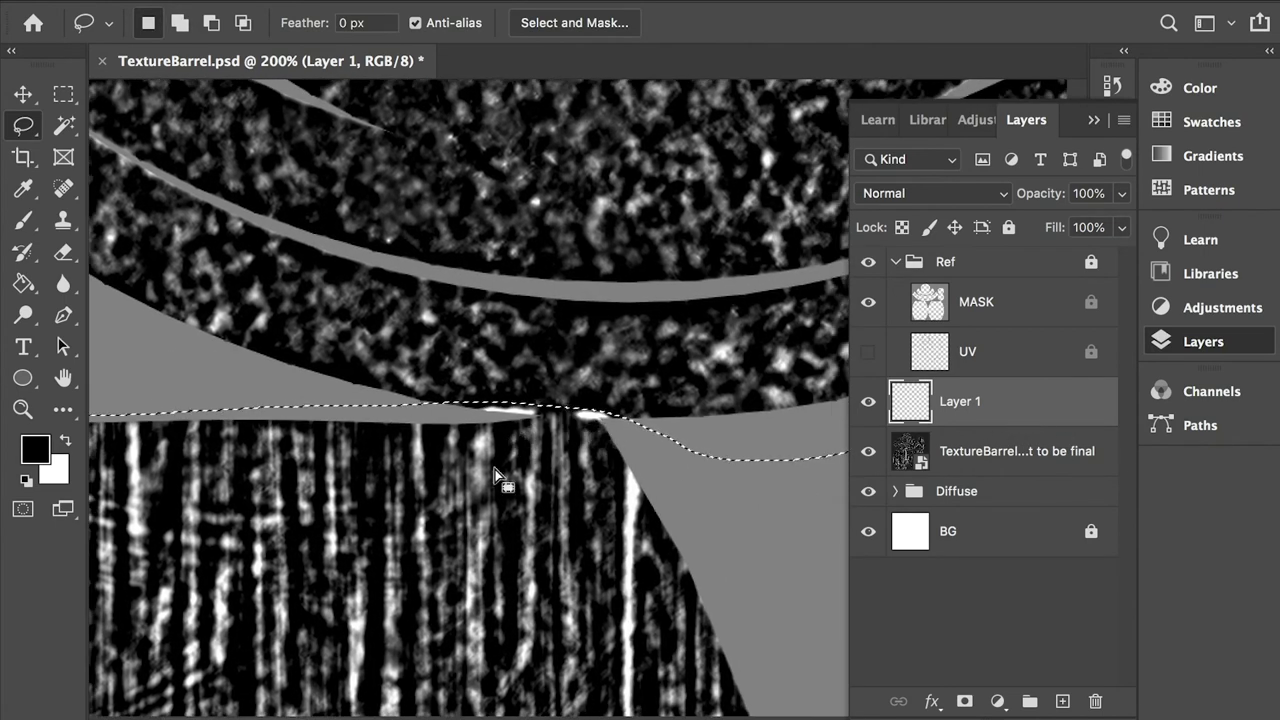
Fill the selected wood panel area with black (000000) on the new layer and deselect.
key("g")
left_click(35, 450)
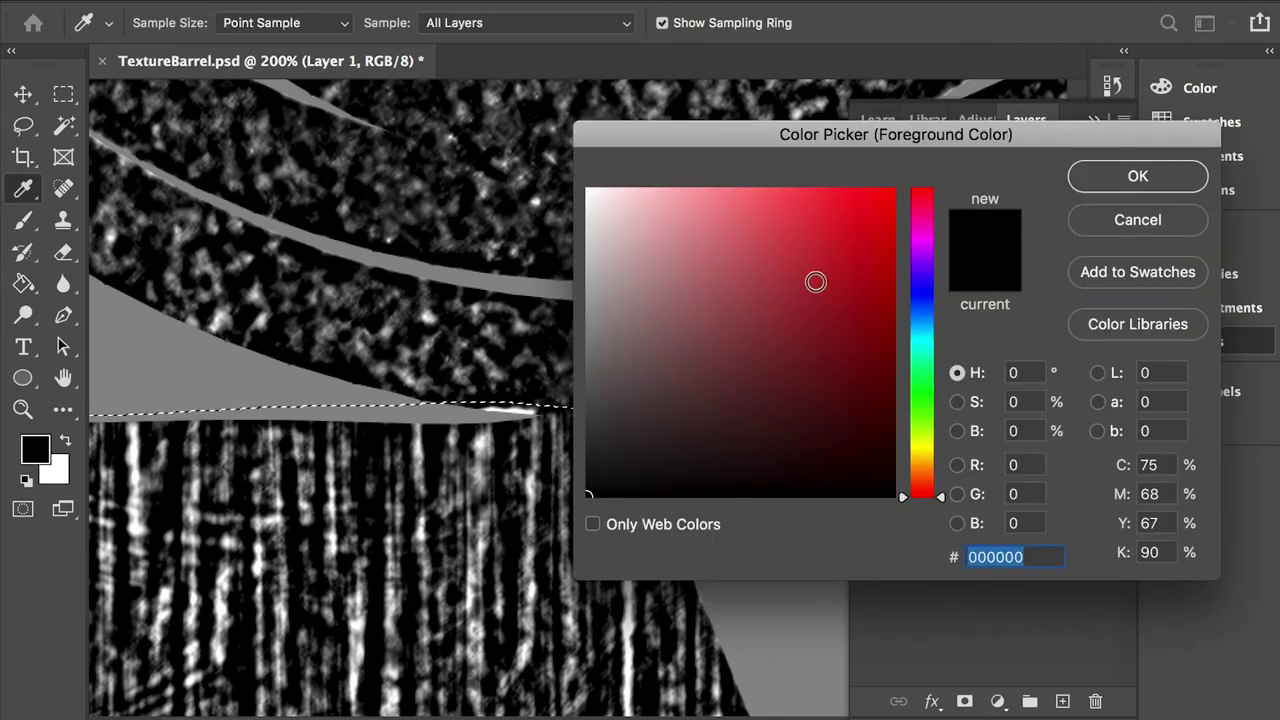
left_click(1116, 190)
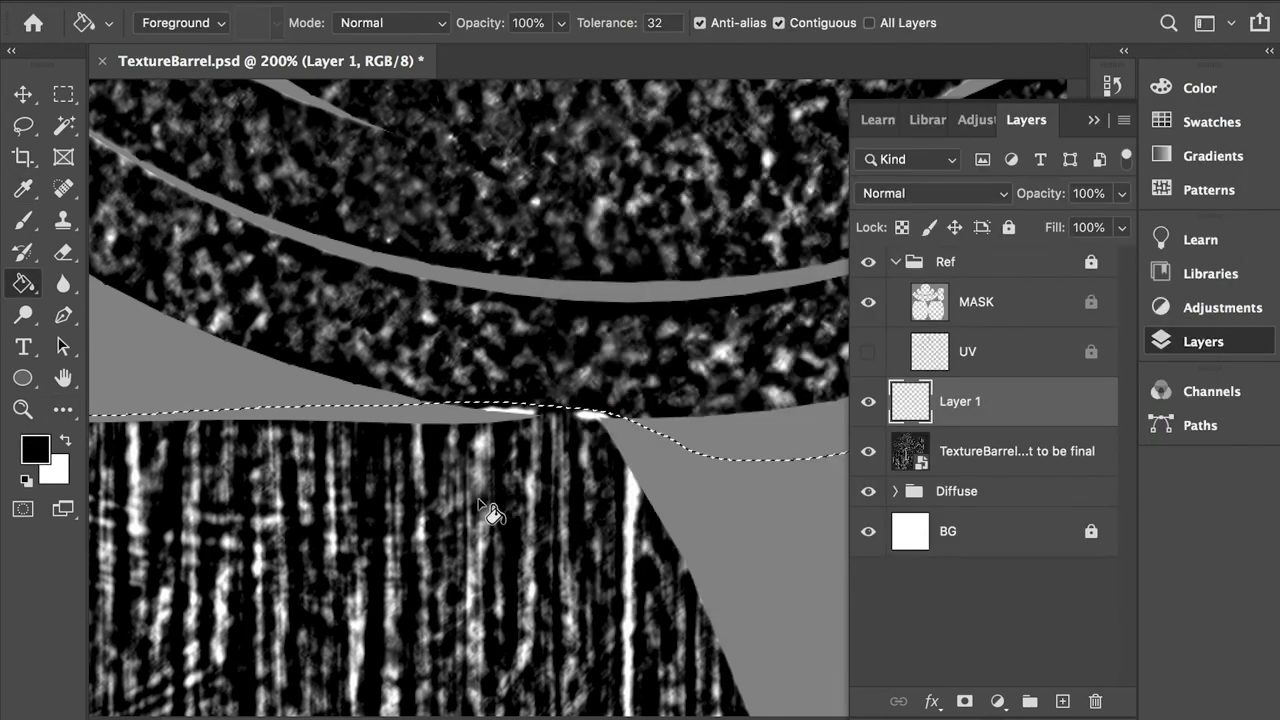
left_click(430, 495)
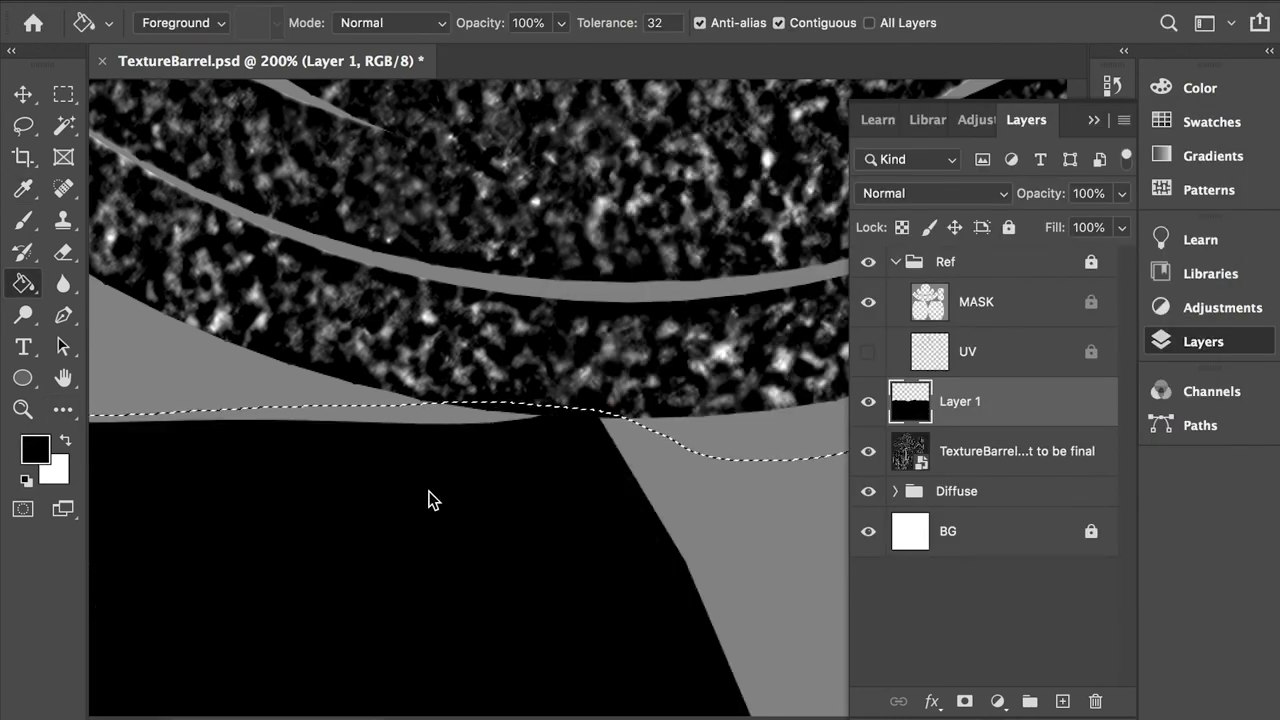
key("ctrl+d")
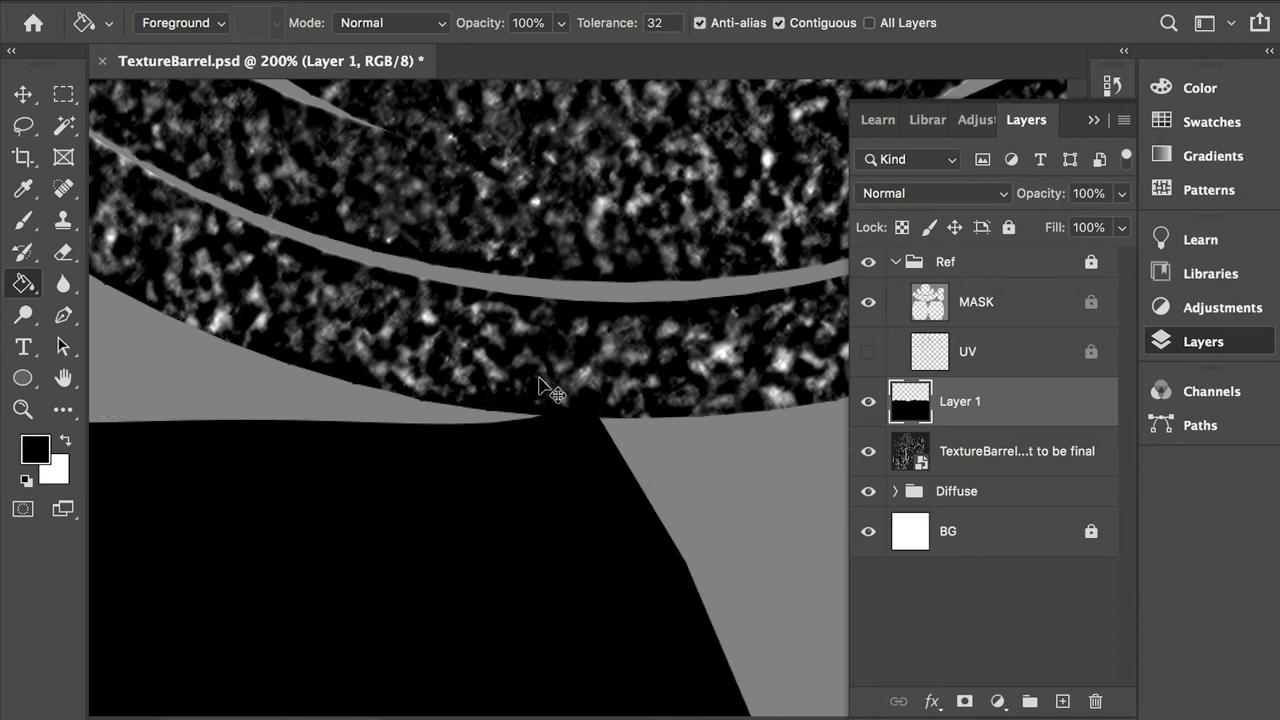
Toggle the visibility of Layer 1 and the specularity image to compare the iron and wood seam with the diffuse texture.
left_click(868, 402)
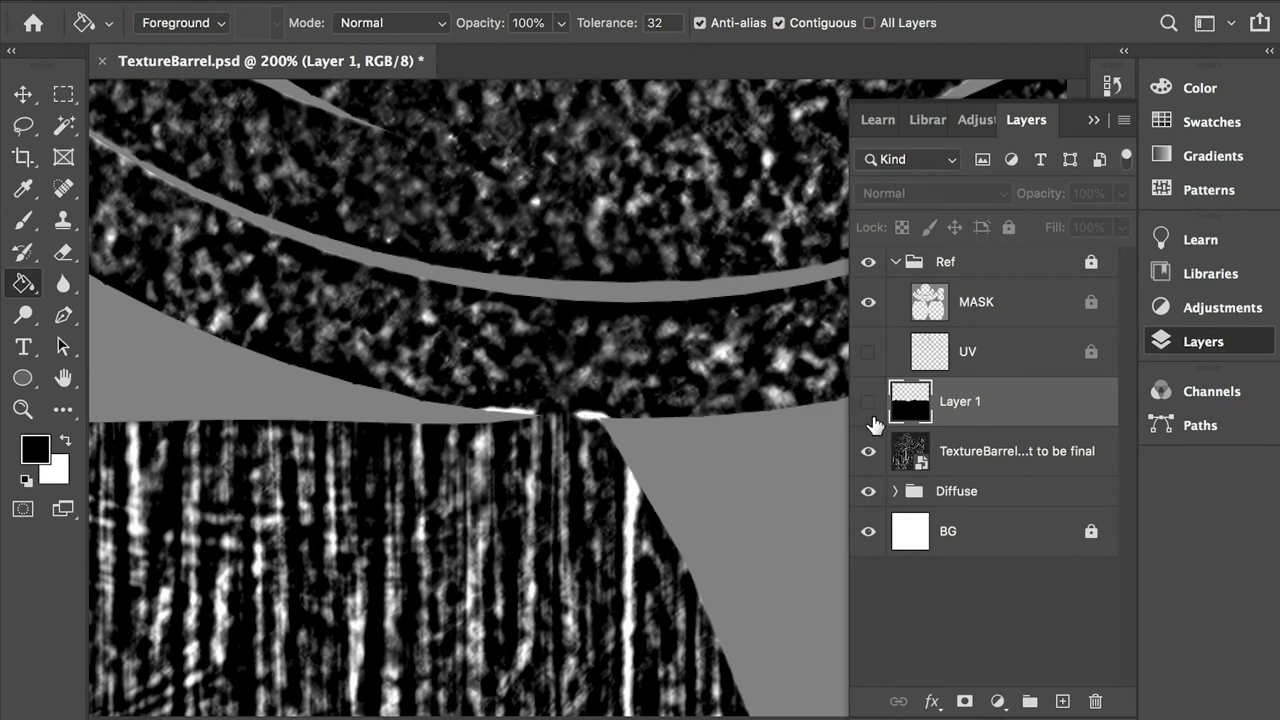
left_click(868, 451)
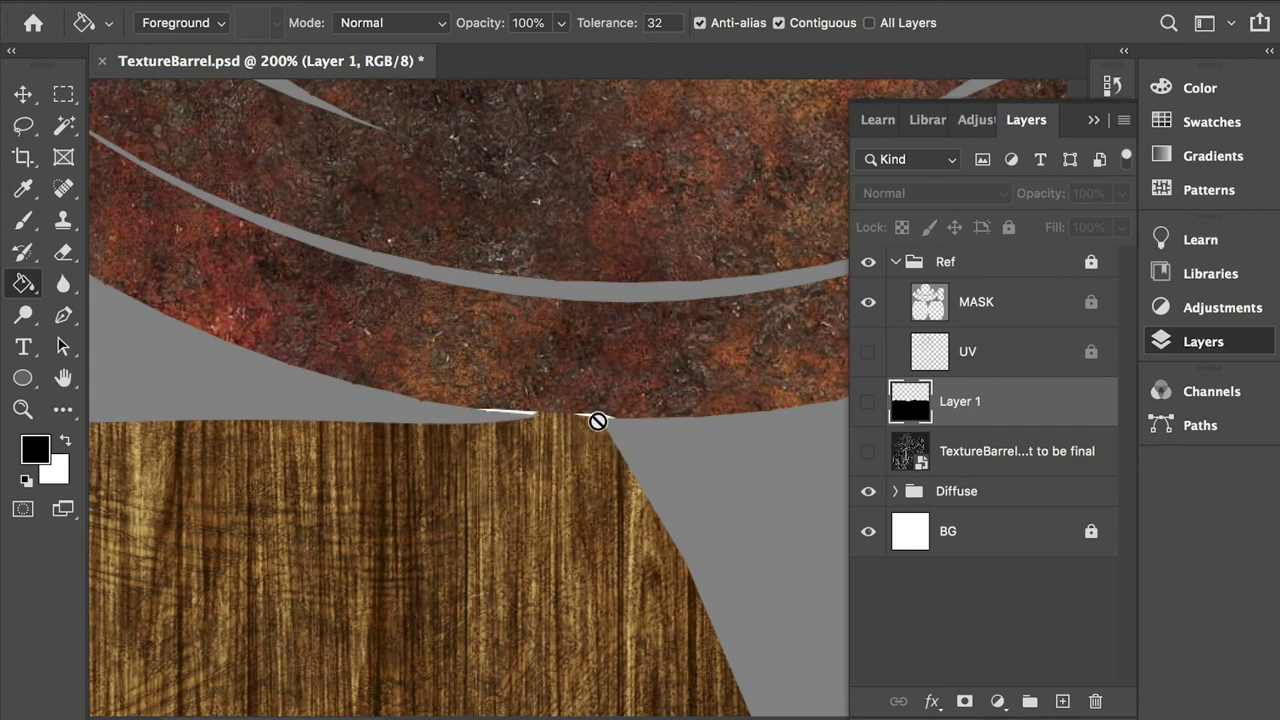
left_click(868, 403)
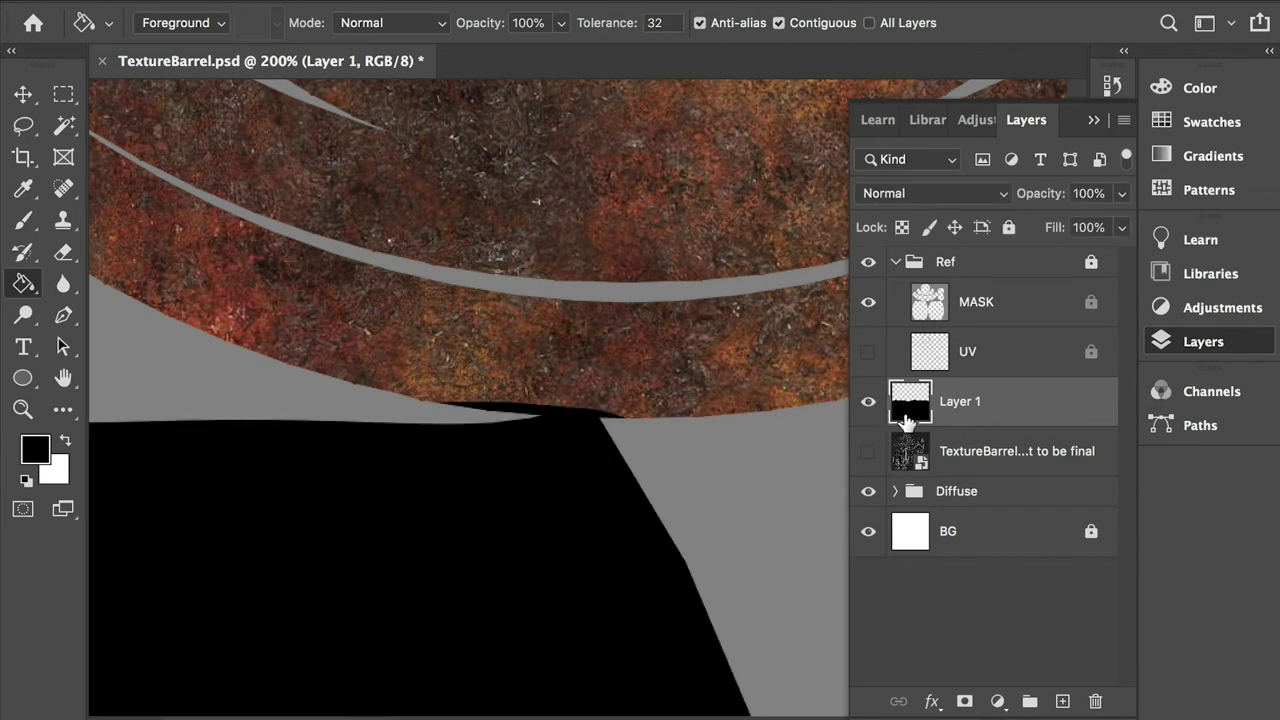
left_click(869, 450)
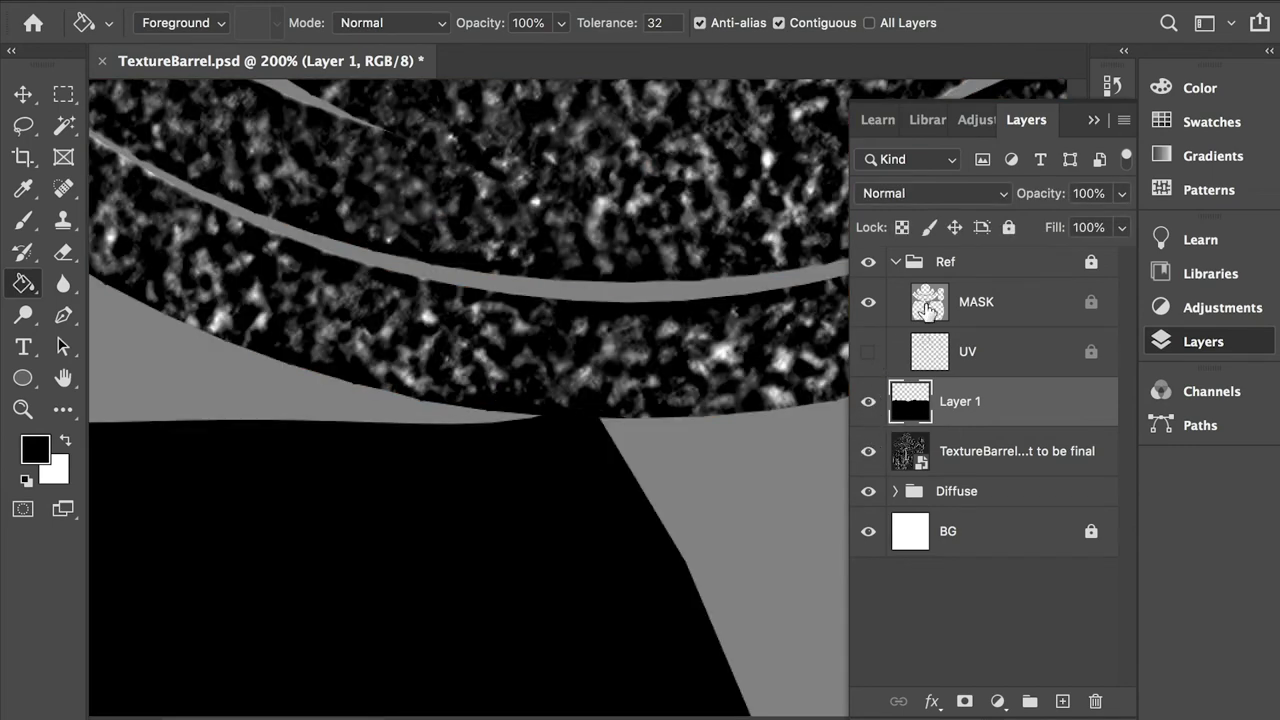
Group Layer 1 with the specularity image layer and name the group Specularity.
left_click(968, 454)
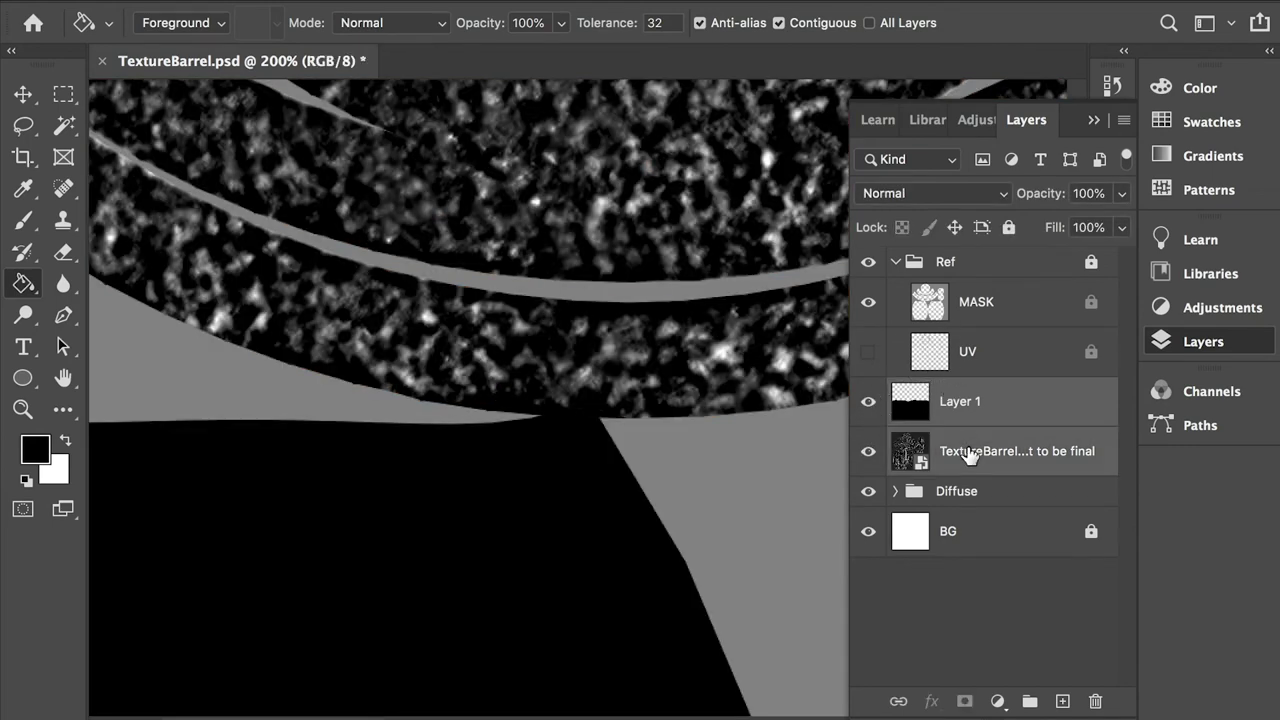
key("ctrl+g")
double_click(960, 392)
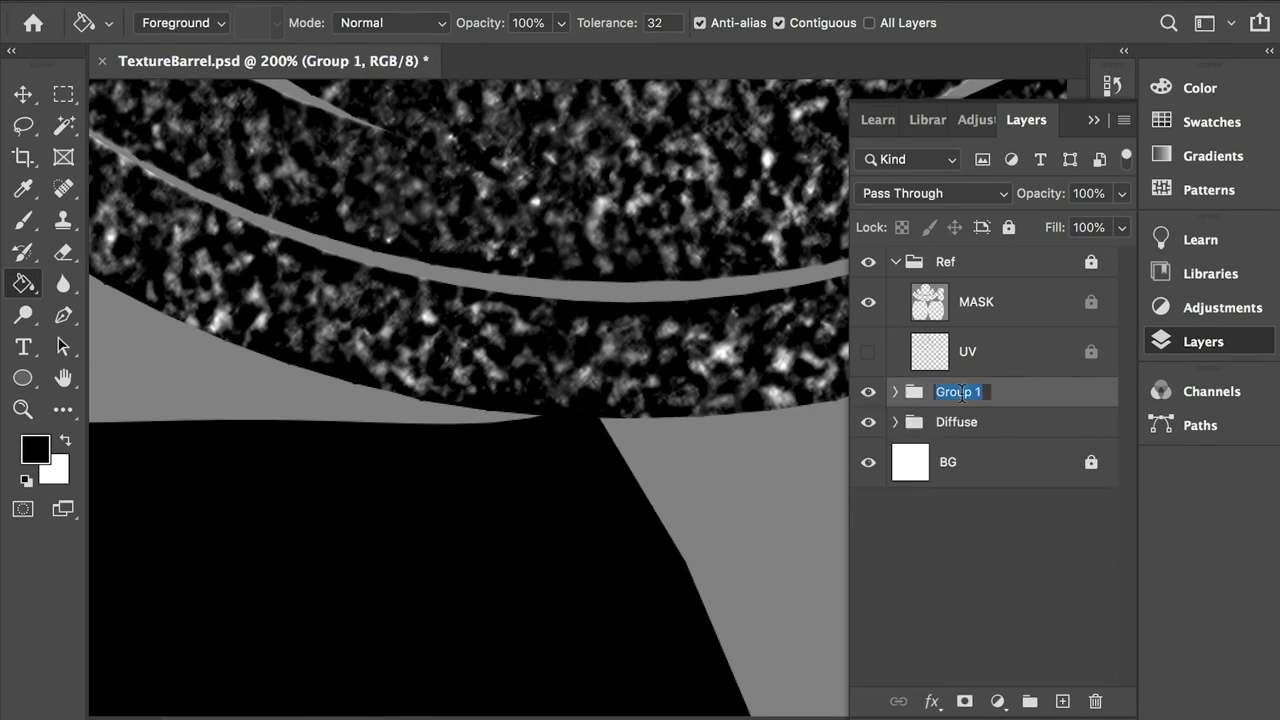
type("Specularity")
left_click(972, 418)
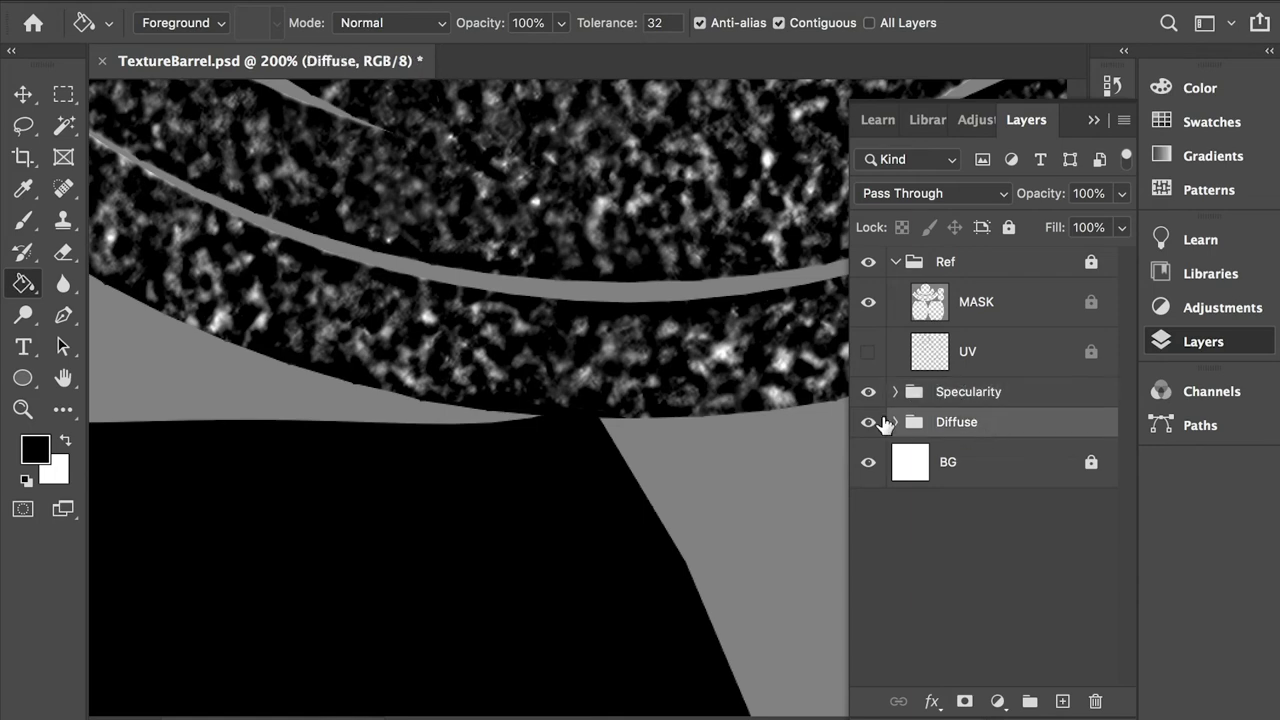
Hide the Specularity group to inspect the diffuse texture closely at the seam between the iron band and wood panel.
left_click(866, 394)
key("ctrl+minus")
key("ctrl+plus")
key("ctrl+plus")
key("ctrl+plus")
key("ctrl+minus")
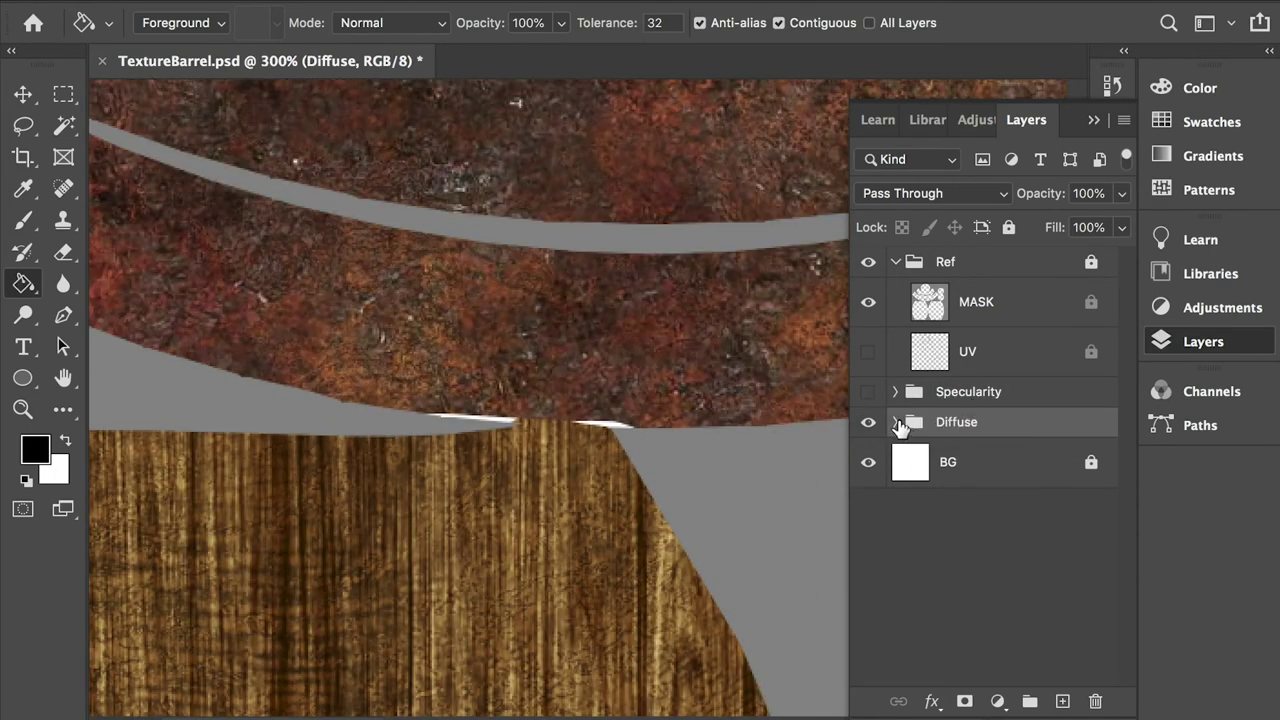
Expand the Diffuse group, toggle its top Iron2 and Iron1 layers, and show the UV layer to examine the seam's coverage.
left_click(895, 421)
left_click(867, 464)
left_click(868, 462)
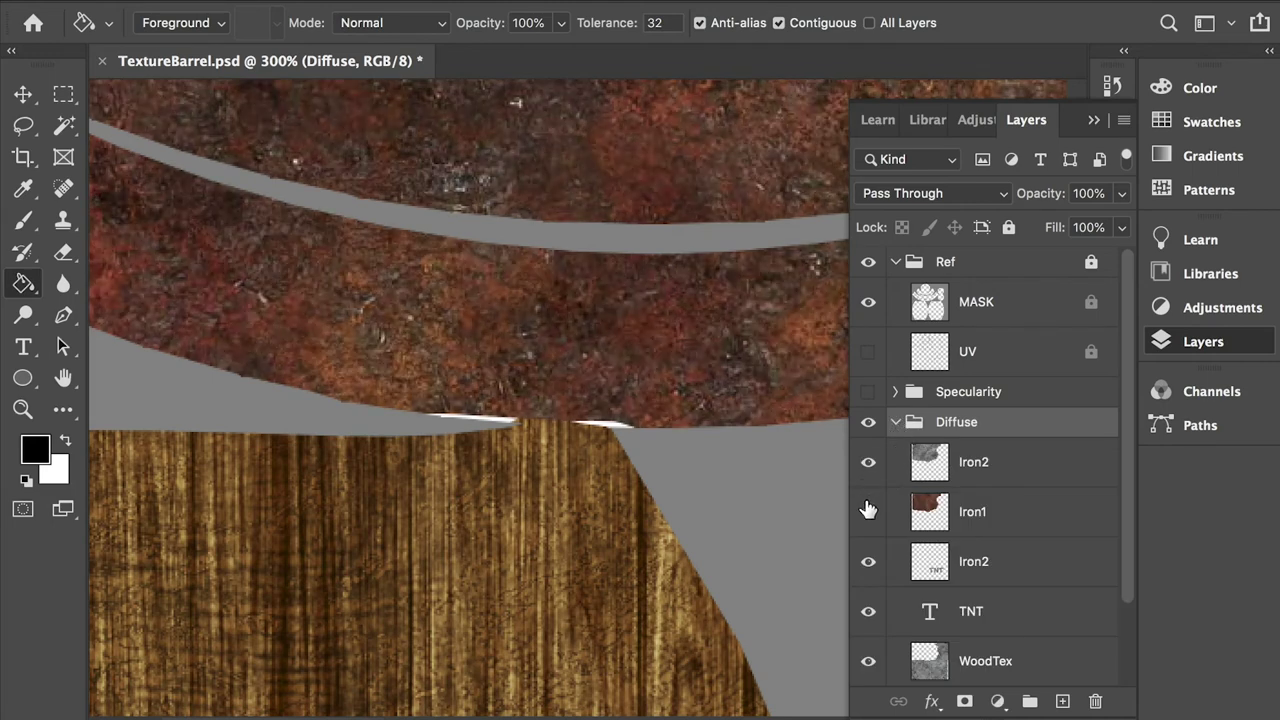
left_click(868, 512)
left_click(868, 512)
left_click(868, 512)
left_click(868, 512)
left_click(868, 352)
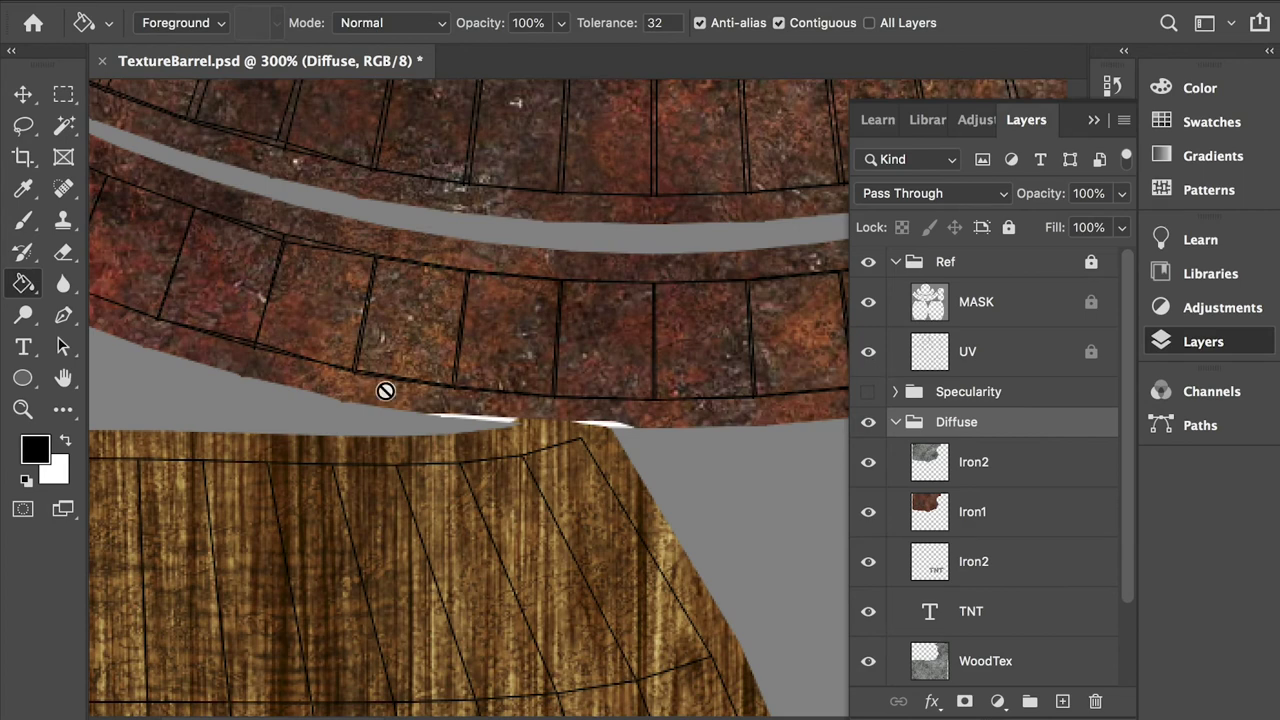
Collapse the Diffuse group, show the Specularity group, and select it with the whole texture in view.
left_click(893, 423)
left_click(868, 392)
key("ctrl+minus")
key("ctrl+minus")
key("ctrl+minus")
key("ctrl+minus")
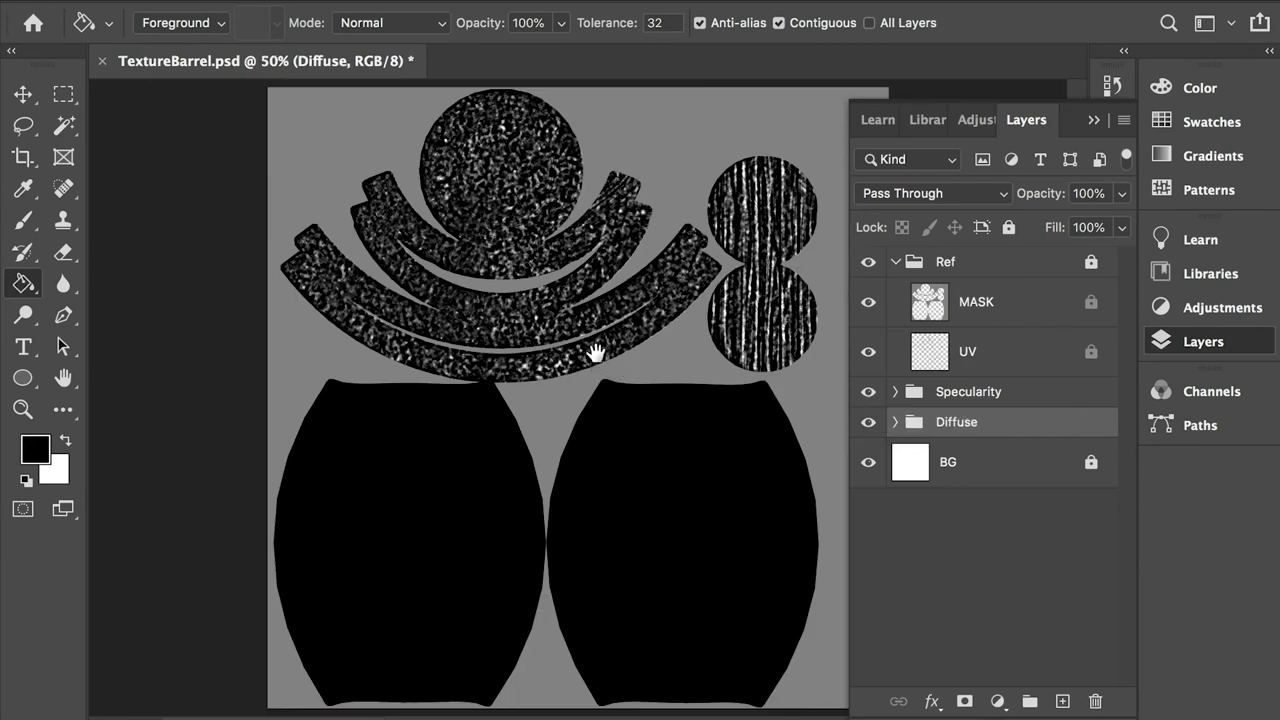
key("ctrl+minus")
key("ctrl+plus")
double_click(955, 391)
left_click(970, 421)
left_click(965, 390)
Save the specularity map as a JPEG copy named TextureBarrel_S.jpg in the 02Texture folder, at Maximum quality 12.
key("super+shift+s")
left_click(630, 389)
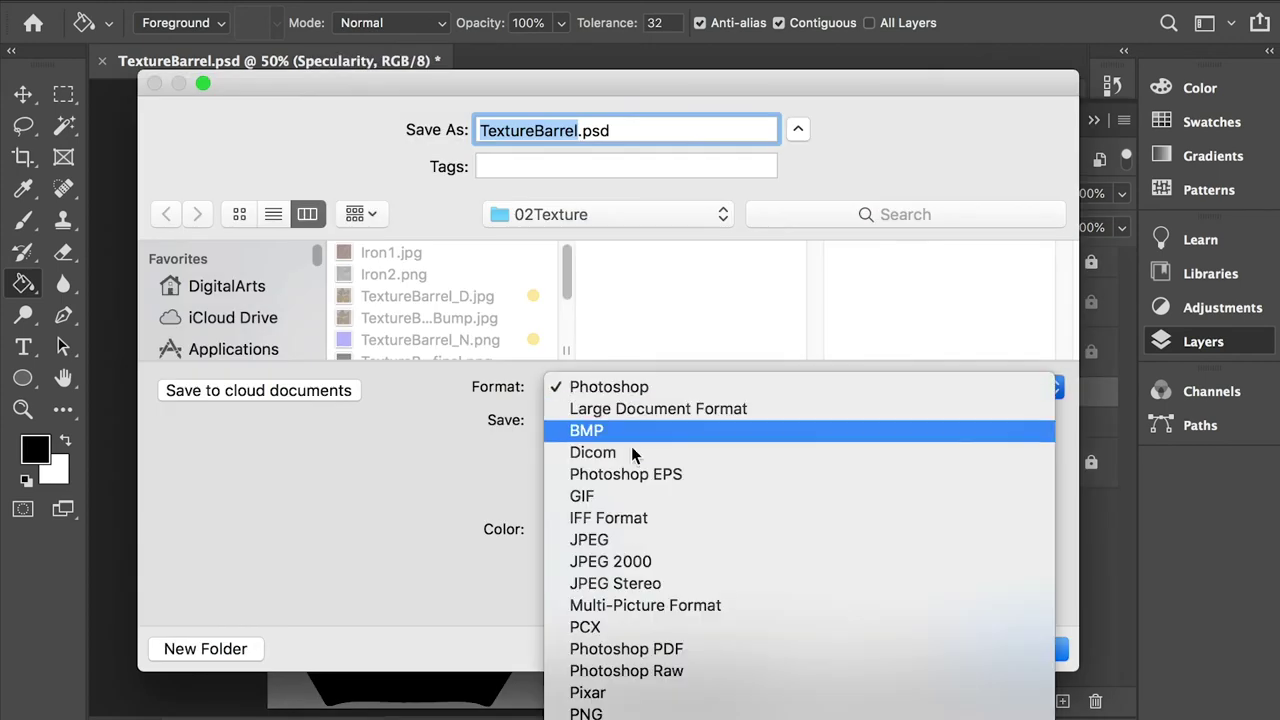
left_click(598, 540)
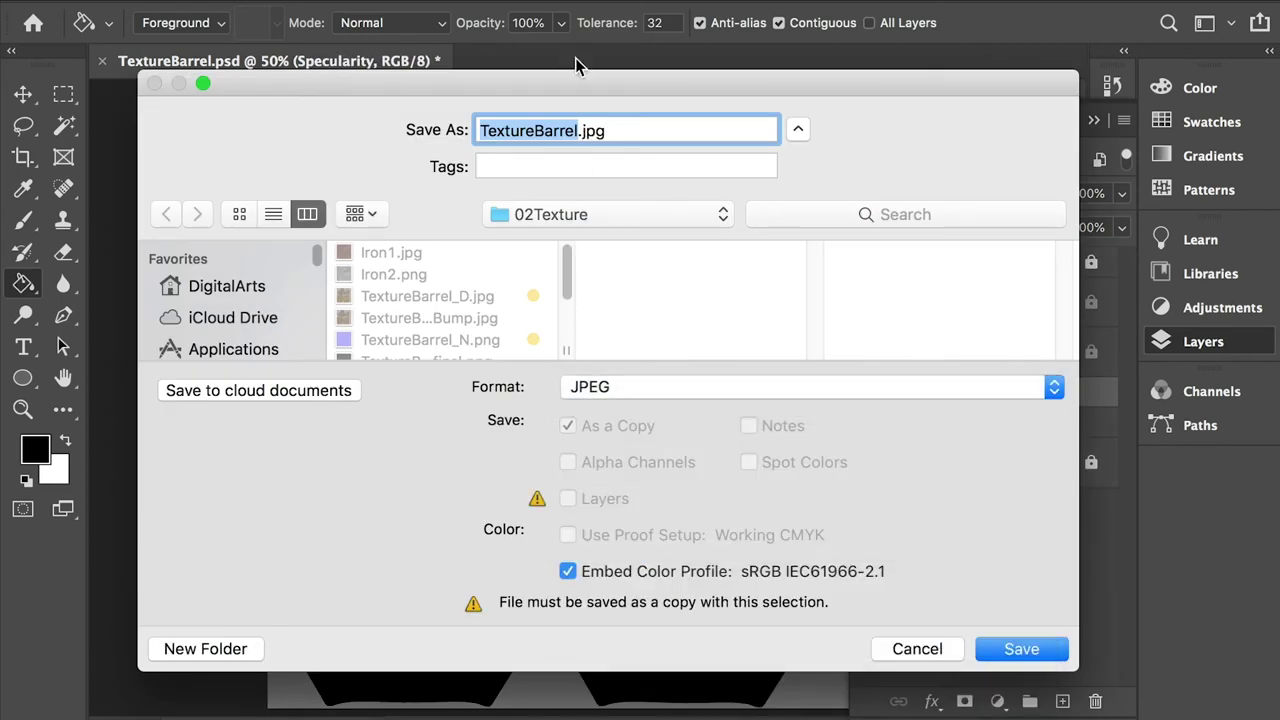
left_click(578, 130)
type("_Specularity")
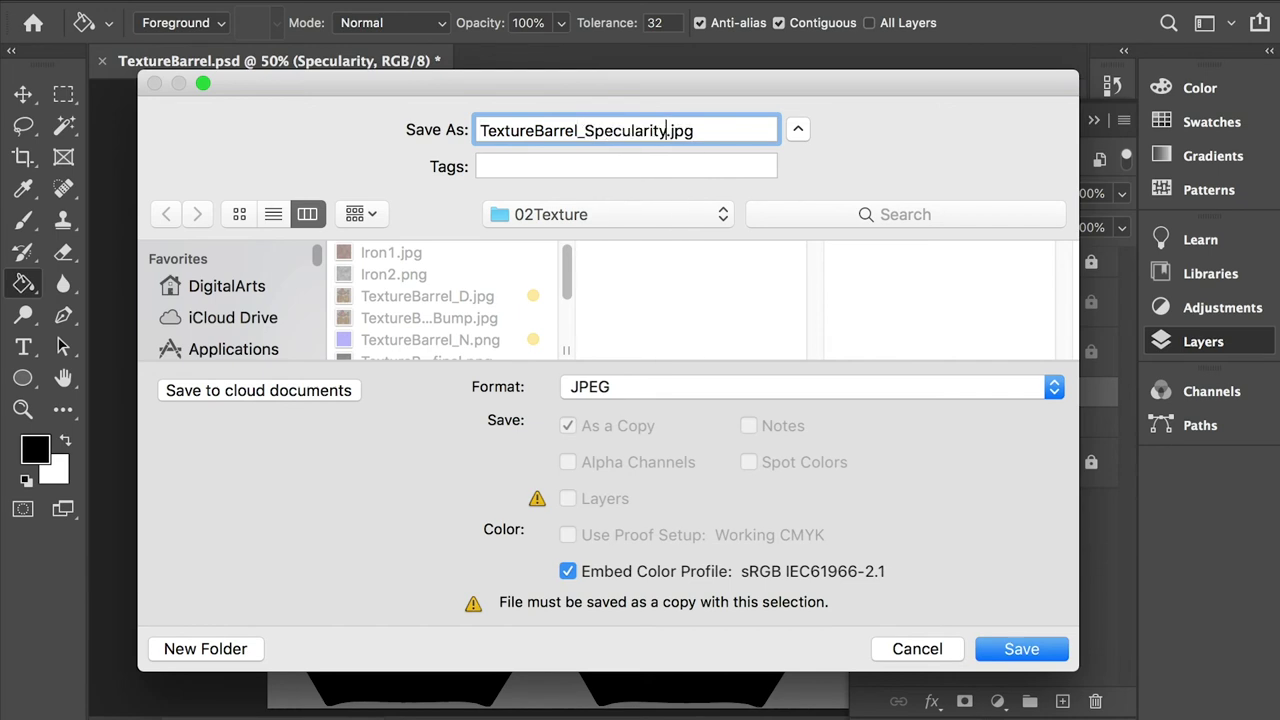
left_click(1027, 650)
left_click_drag(663, 135, 607, 136)
key("BackSpace")
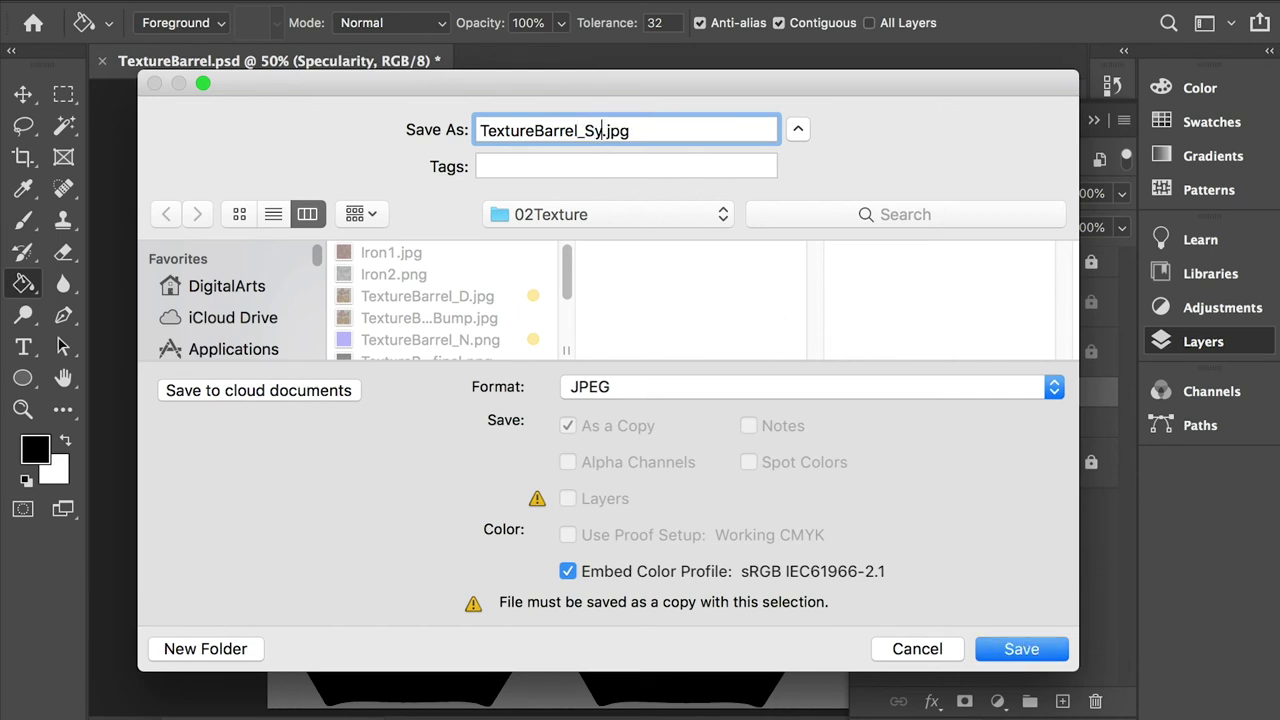
key("Return")
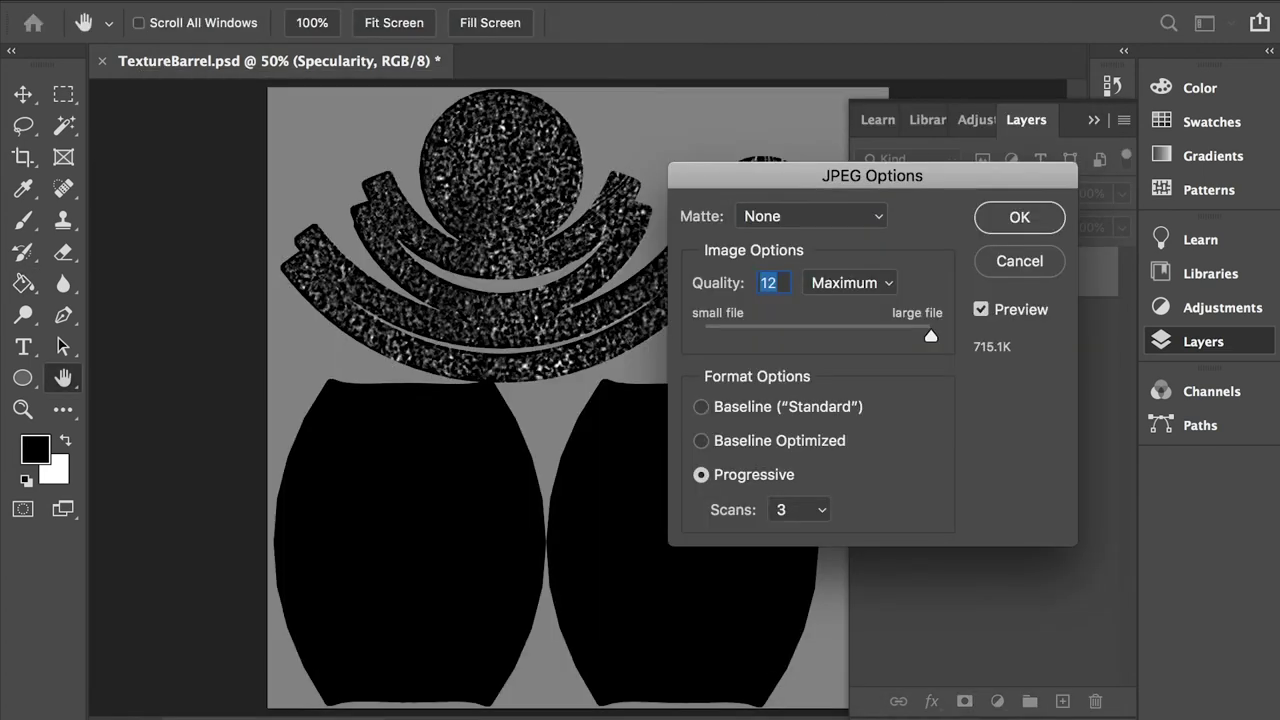
key("Return")
Switch to Finder and tag TextureBarrel_S.jpg yellow in the 02Texture folder.
key("super+Tab")
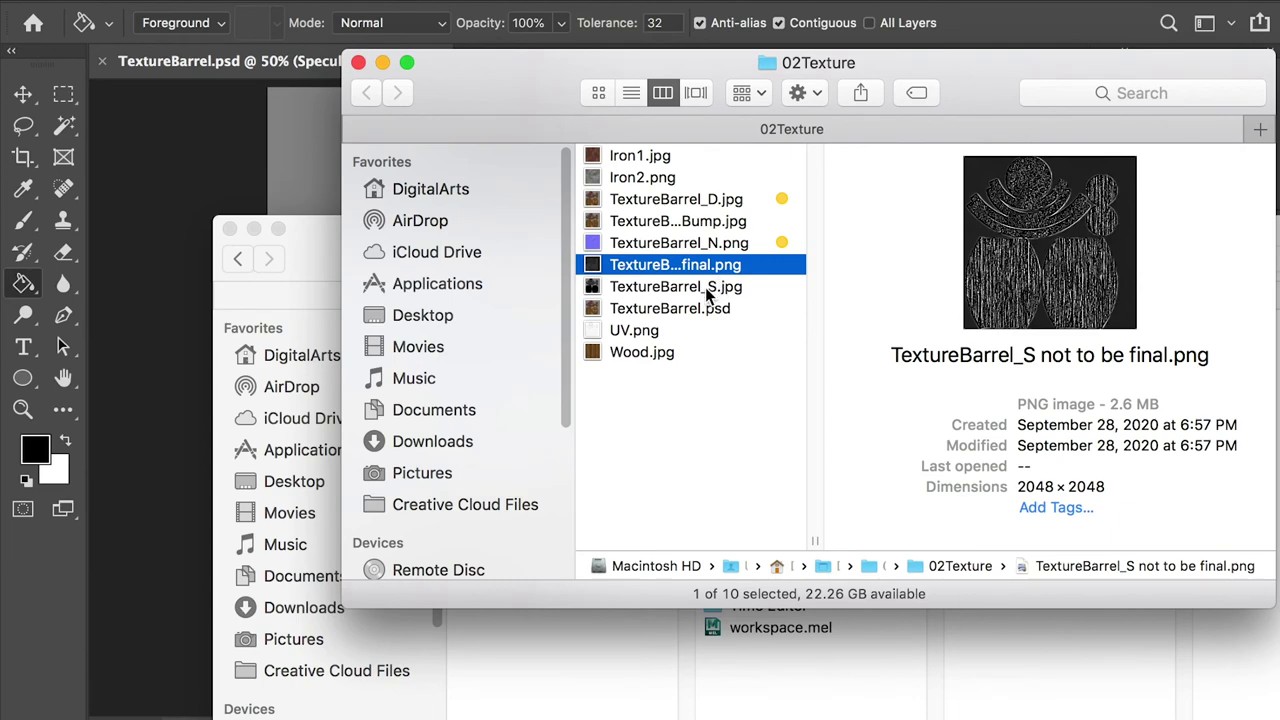
left_click(705, 287)
right_click(705, 287)
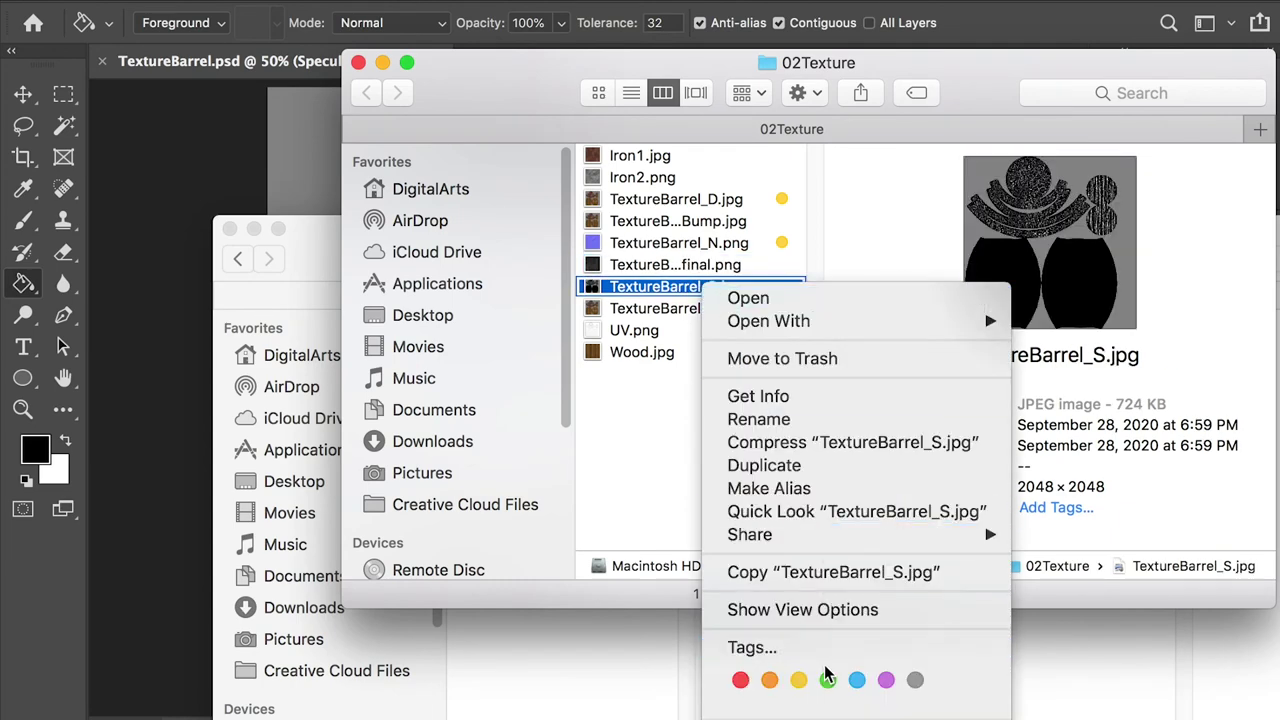
left_click(796, 680)
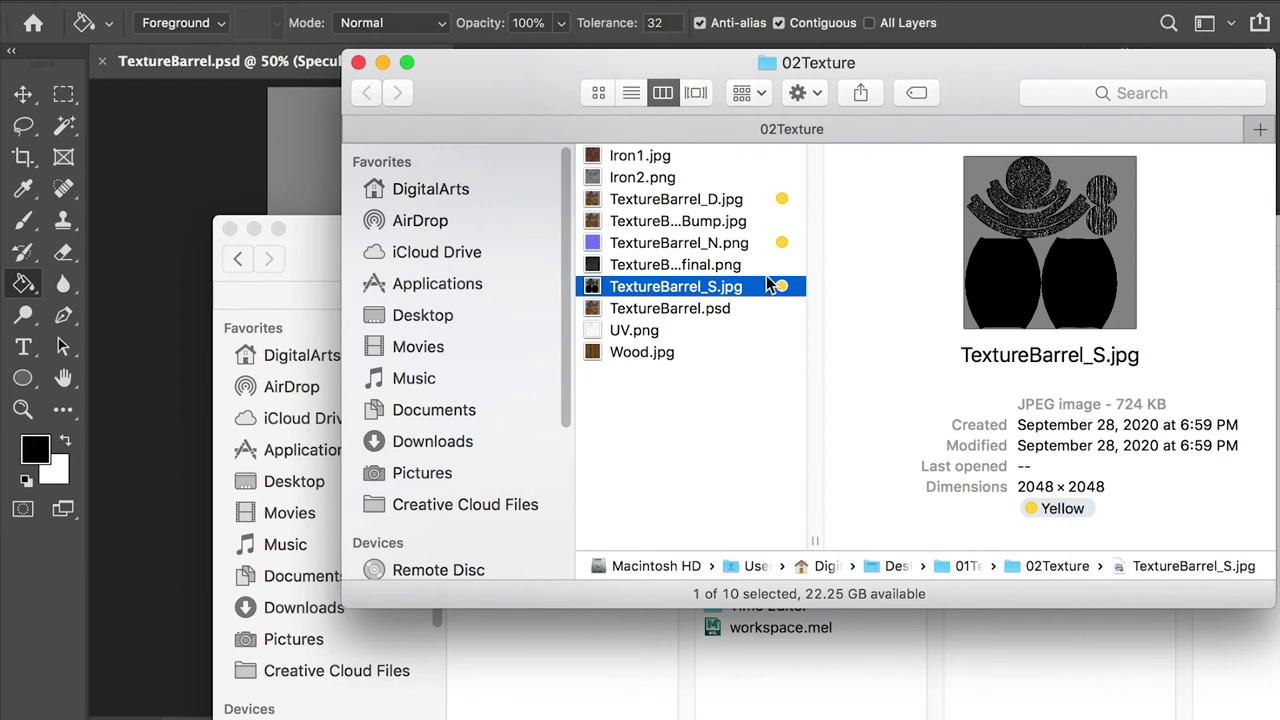
Move "TextureBarrel_Just for CrazyBump.jpg" and "TextureBarrel_S not to be final.png" to the Trash.
left_click(678, 221)
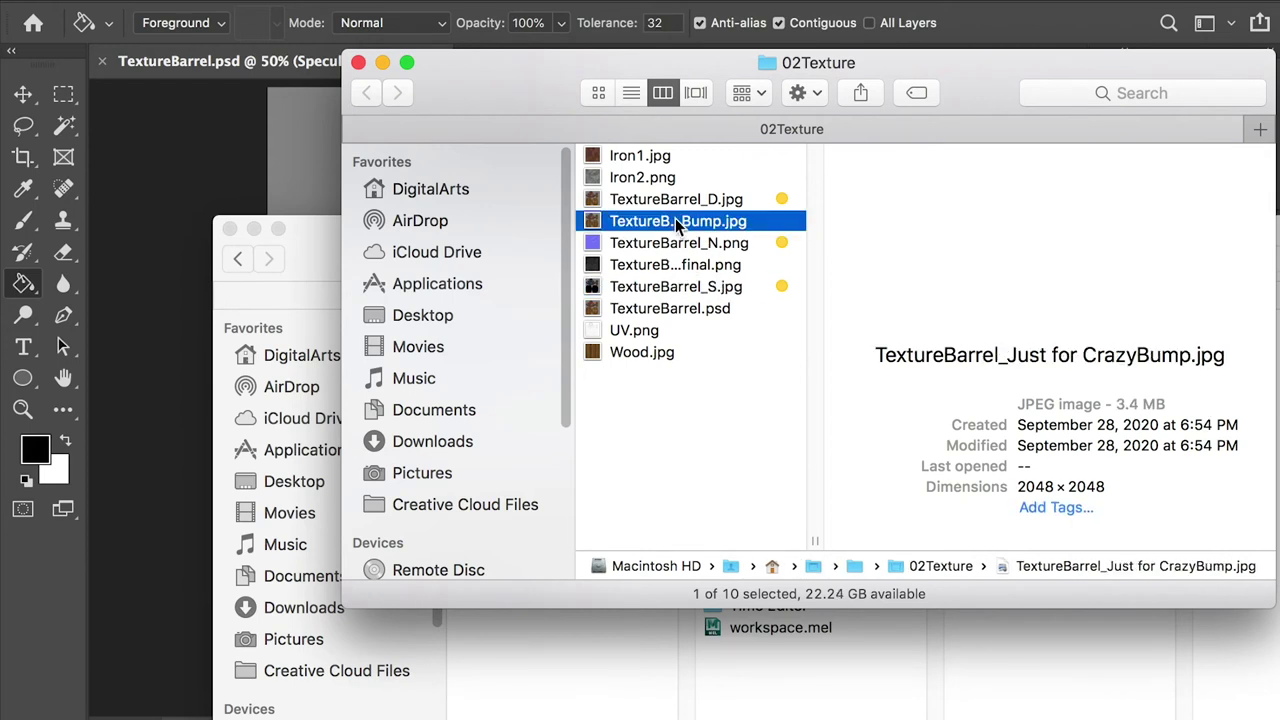
left_click(666, 265, "super")
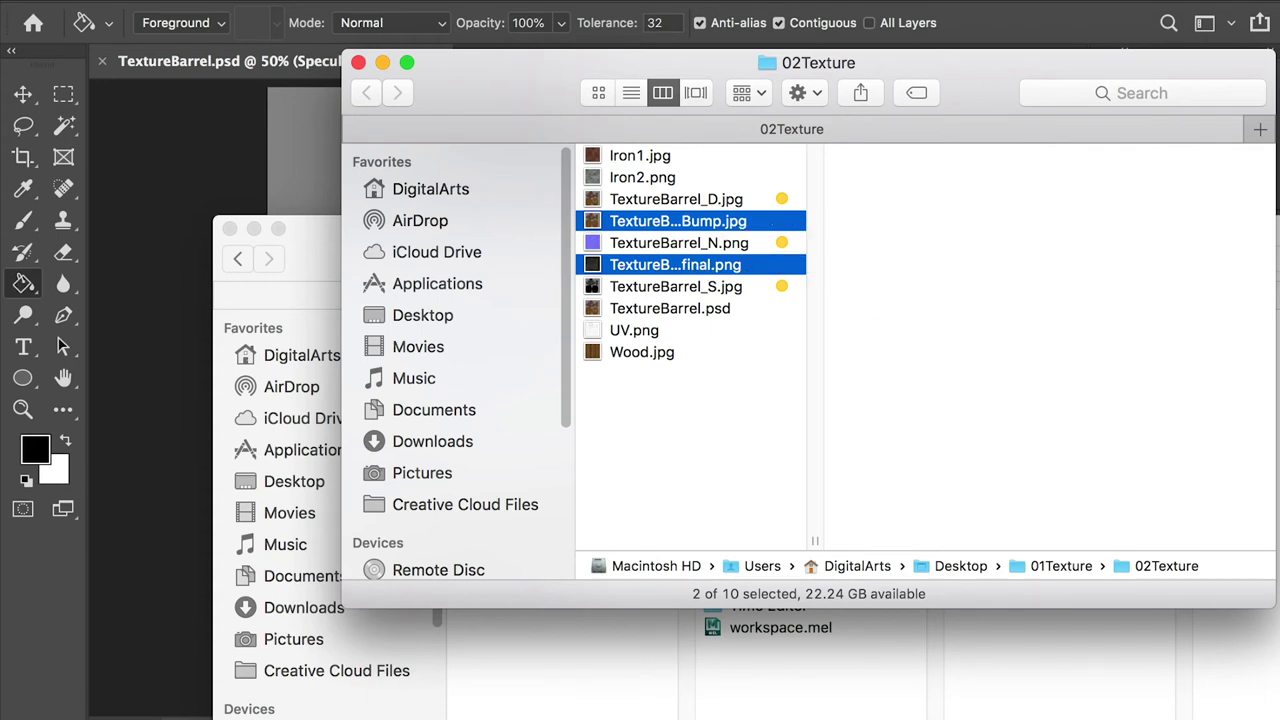
key("super+BackSpace")
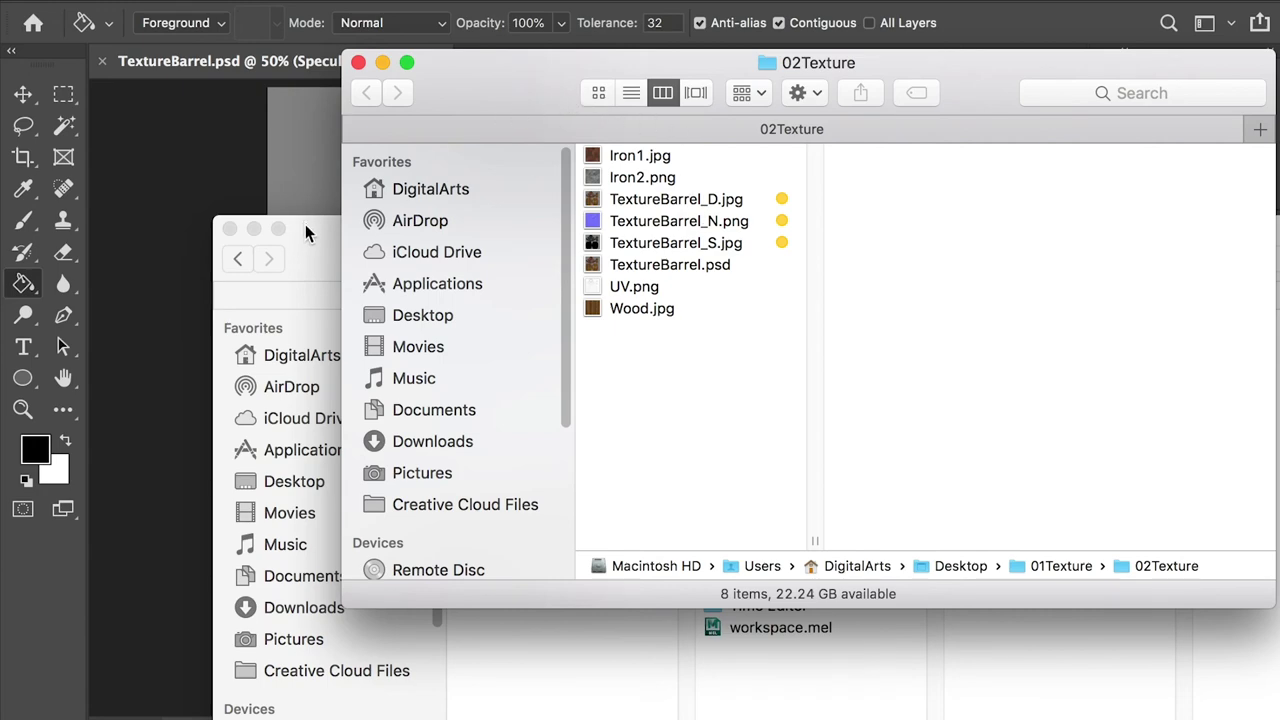
Switch to Maya, then bring up Finder with the Barrel project's sourceimages folder open beside the 02Texture window.
key("super+Tab")
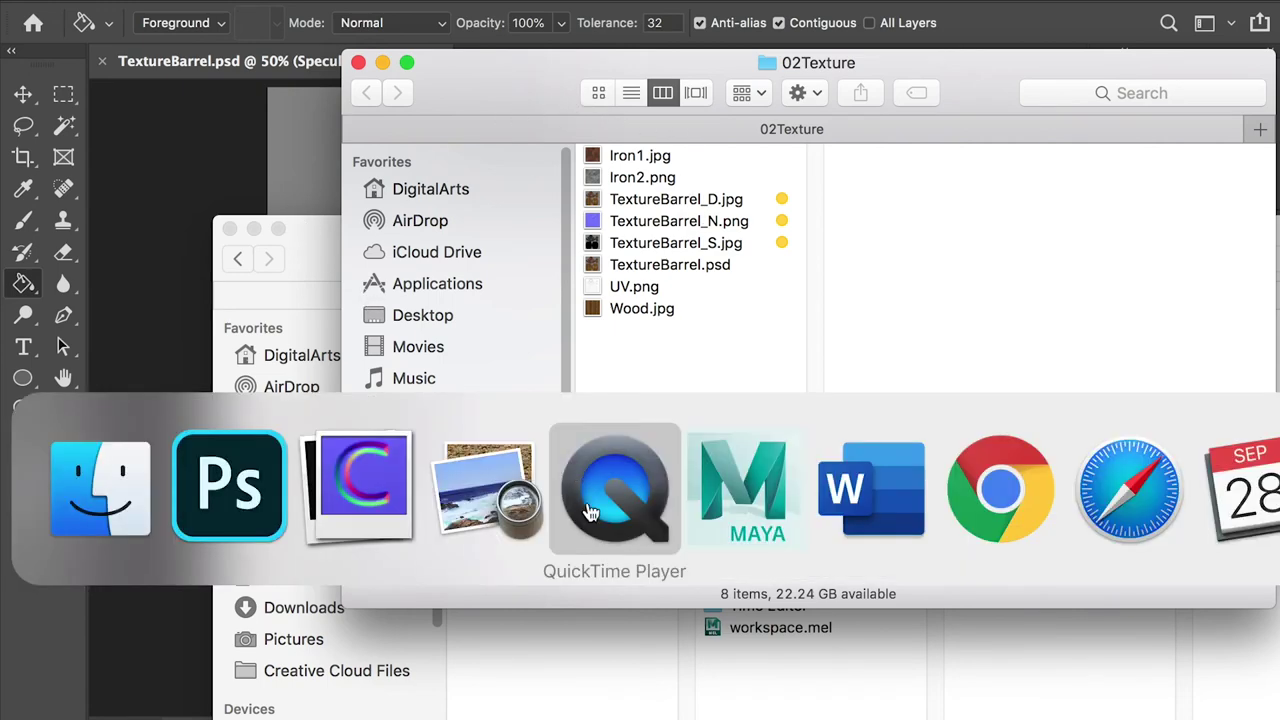
left_click(725, 503)
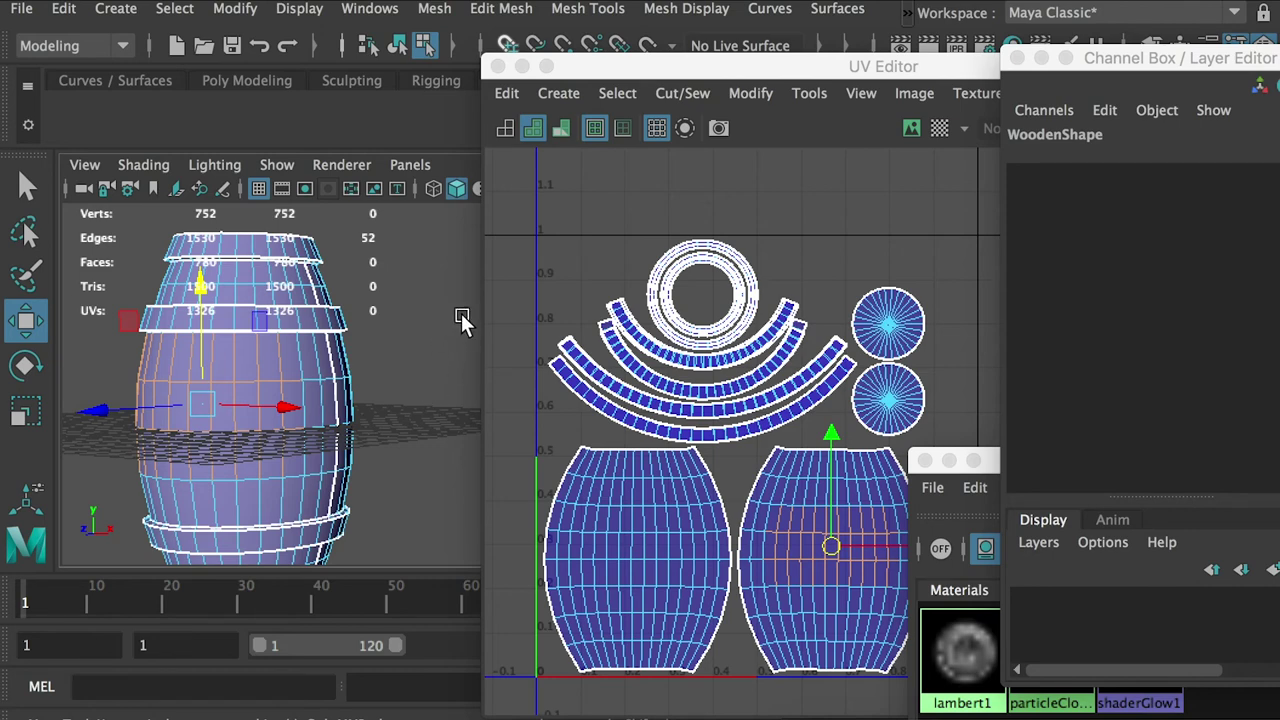
key("super+Tab")
left_click(208, 148)
left_click_drag(208, 148, 92, 145)
left_click(587, 497)
left_click_drag(812, 155, 683, 127)
left_click_drag(543, 63, 914, 44)
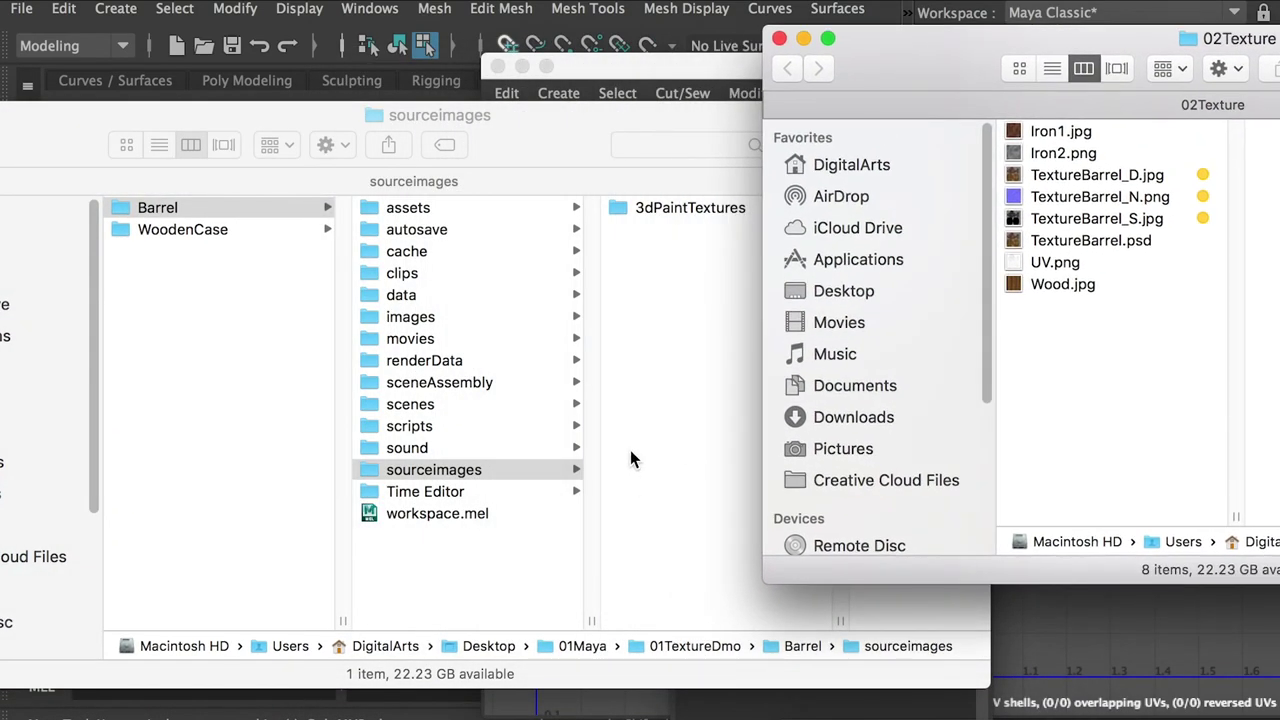
left_click_drag(569, 148, 461, 150)
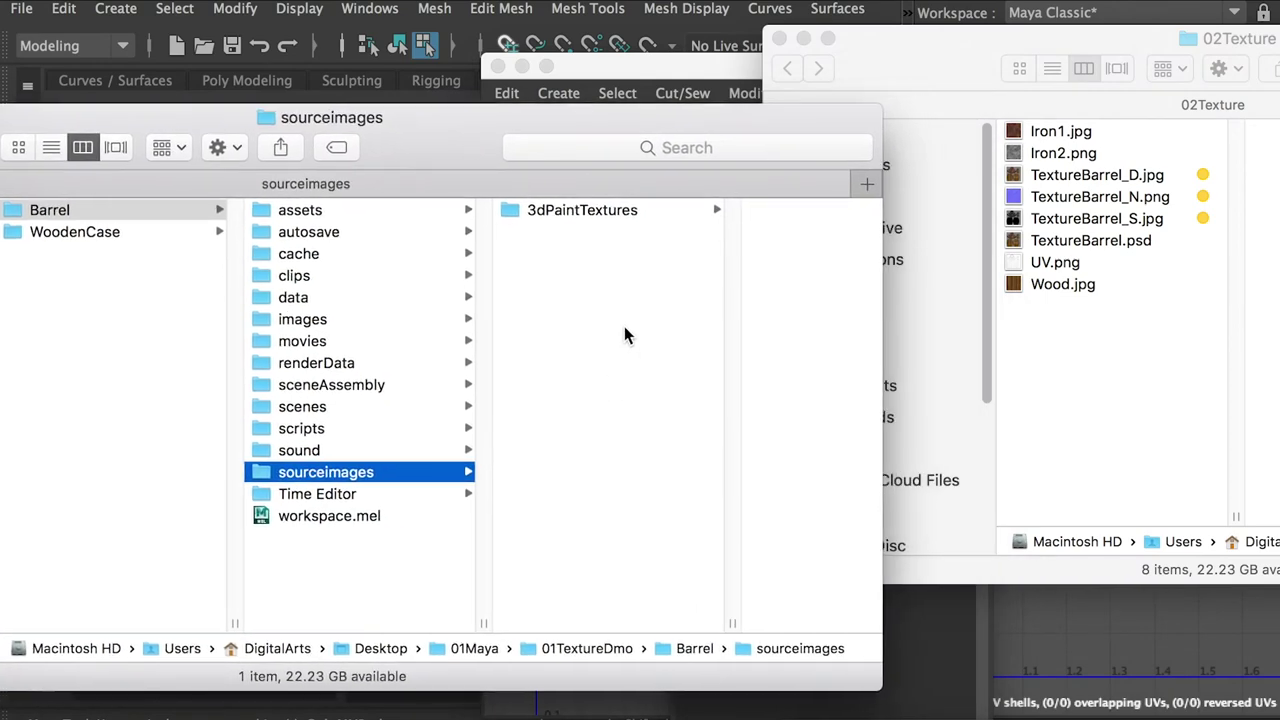
Copy TextureBarrel_D.jpg, TextureBarrel_N.png and TextureBarrel_S.jpg from 02Texture into the Barrel project's sourceimages folder.
left_click(1058, 175)
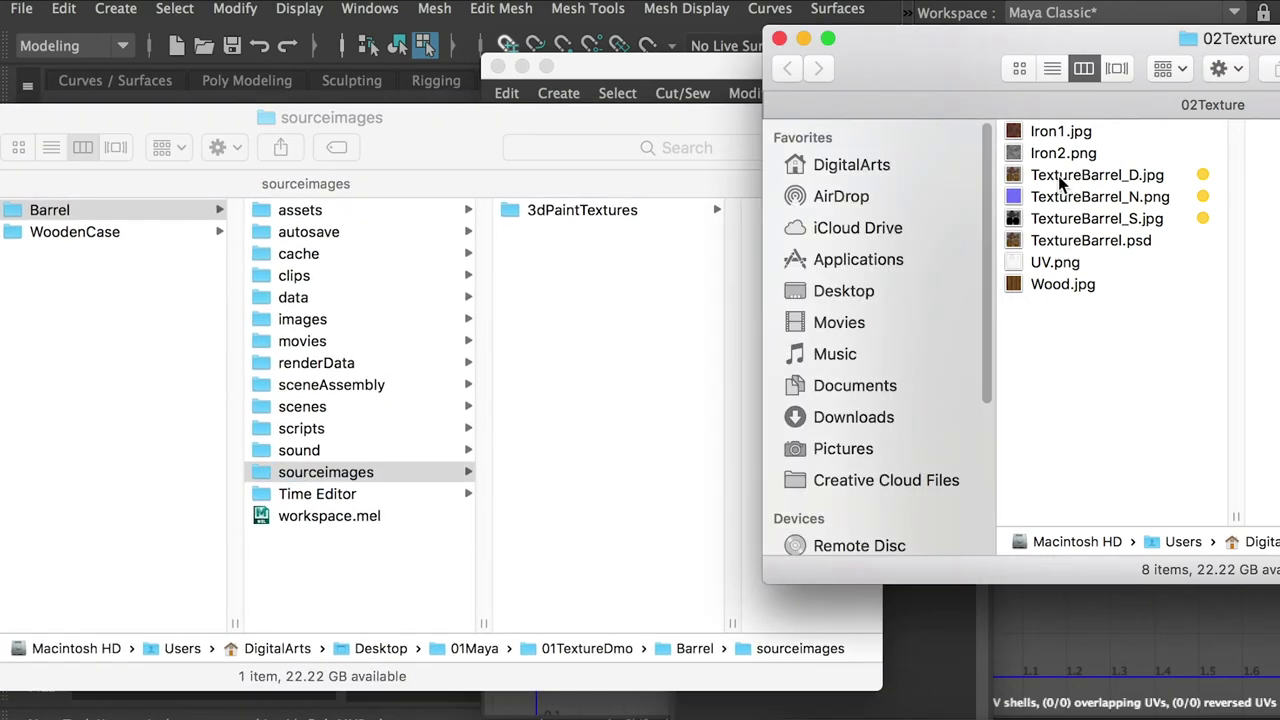
left_click(1080, 220, "shift")
left_click_drag(1078, 37, 1155, 42)
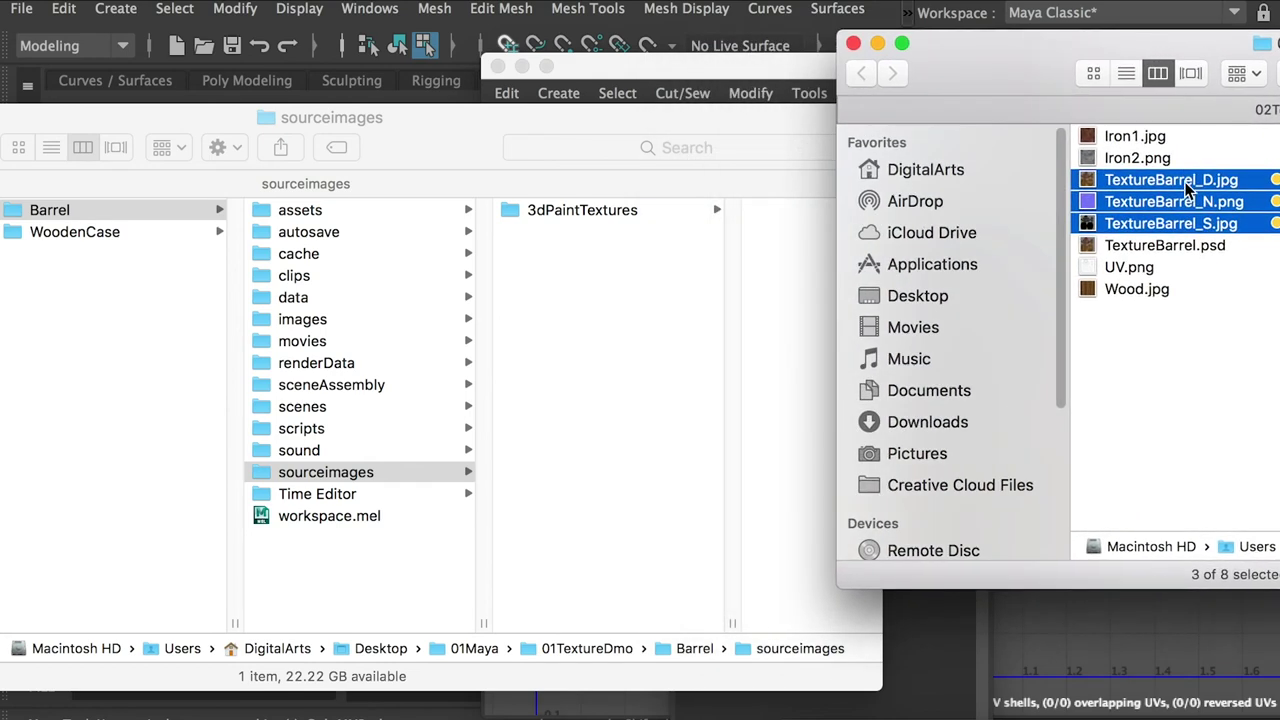
left_click(592, 314)
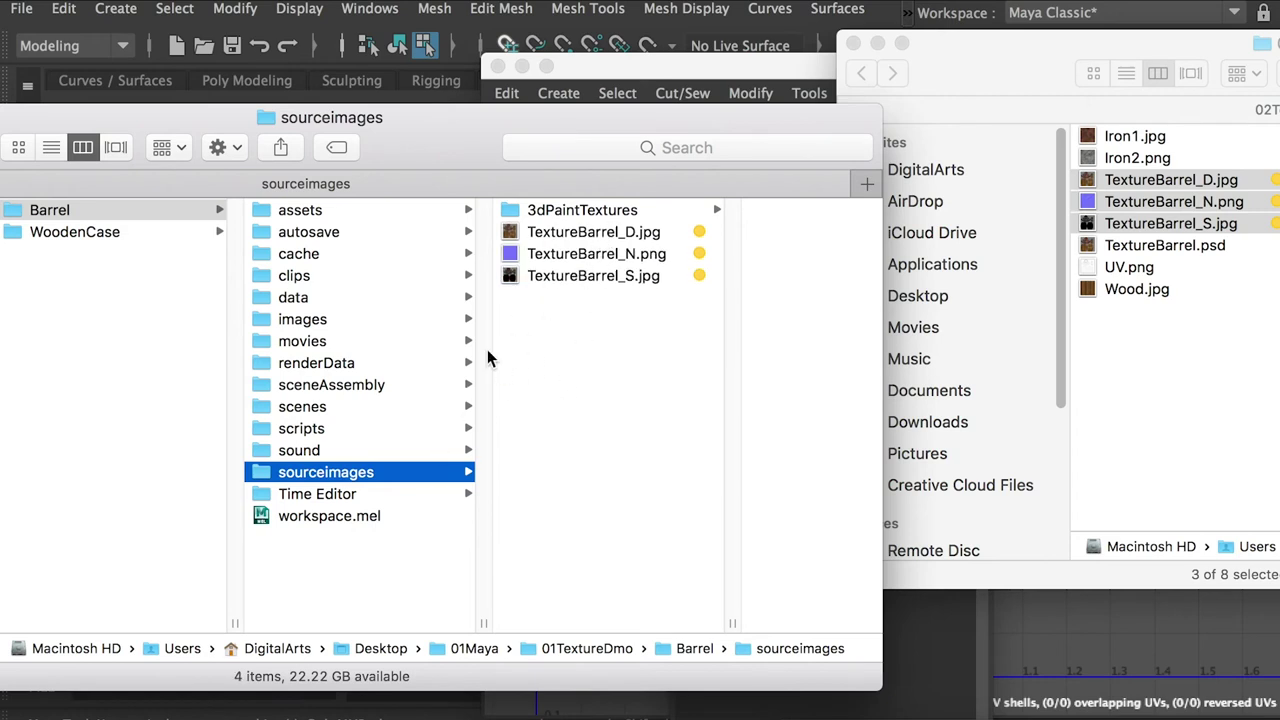
Return to Maya and create a Blinn material in the Hypershade.
left_click(504, 12)
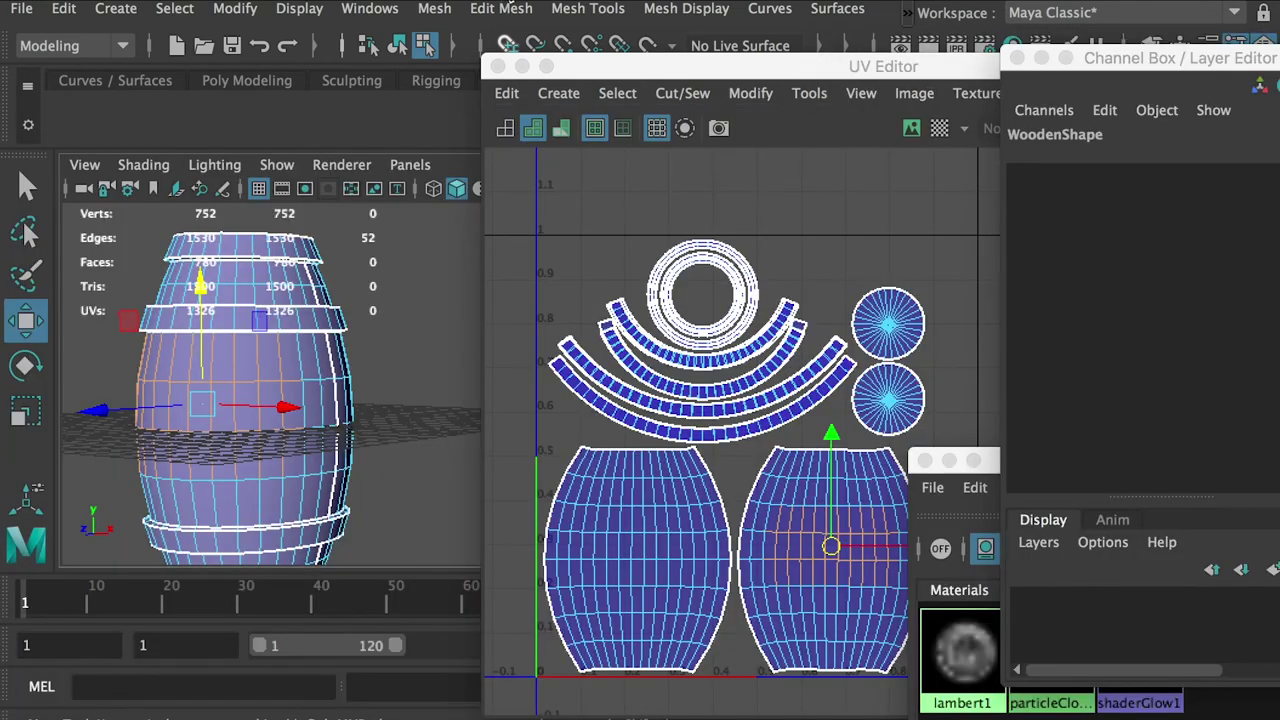
left_click_drag(960, 460, 892, 410)
left_click_drag(1276, 410, 905, 266)
left_click(621, 294)
mouse_move(650, 342)
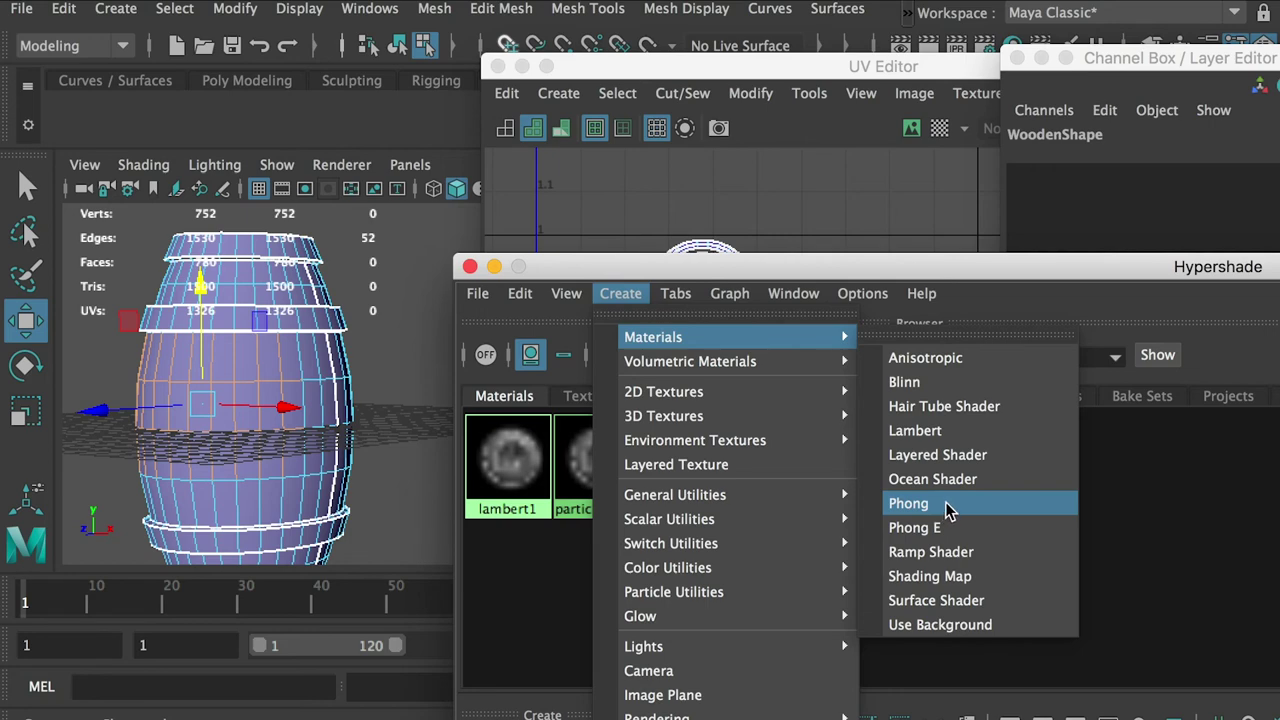
left_click(925, 383)
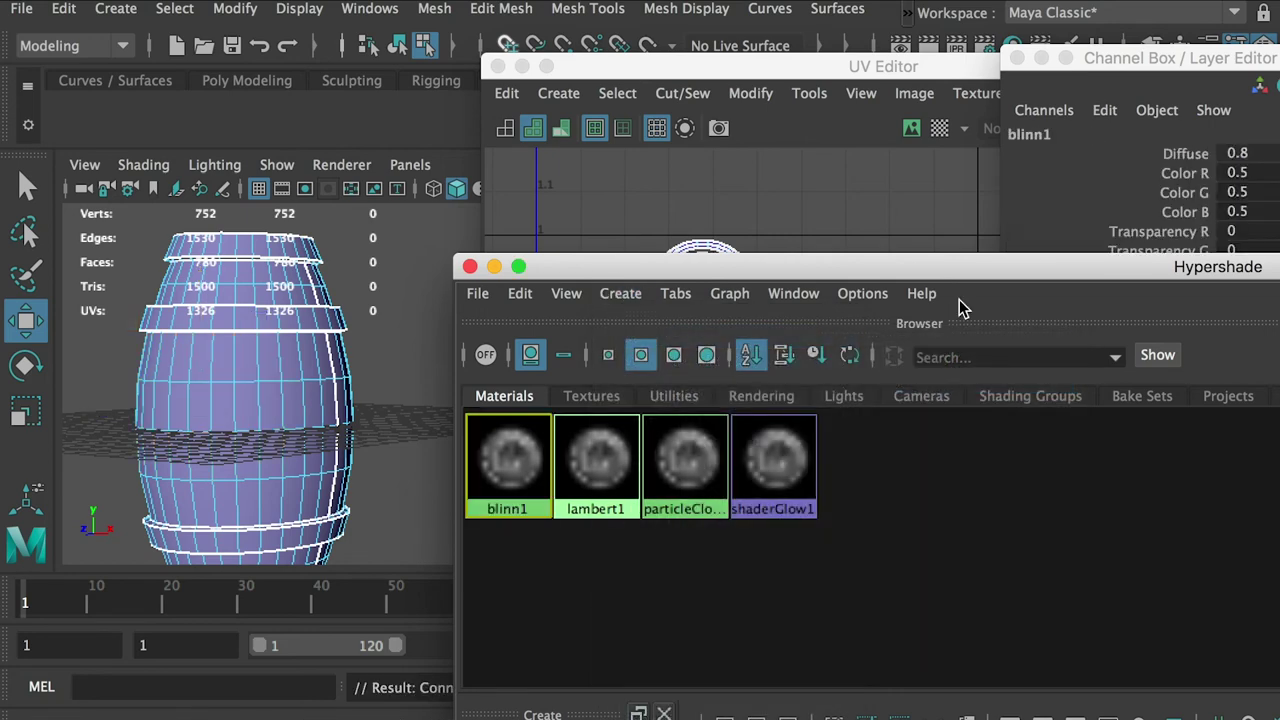
Rename the new Blinn material as Barrel.
double_click(1000, 265)
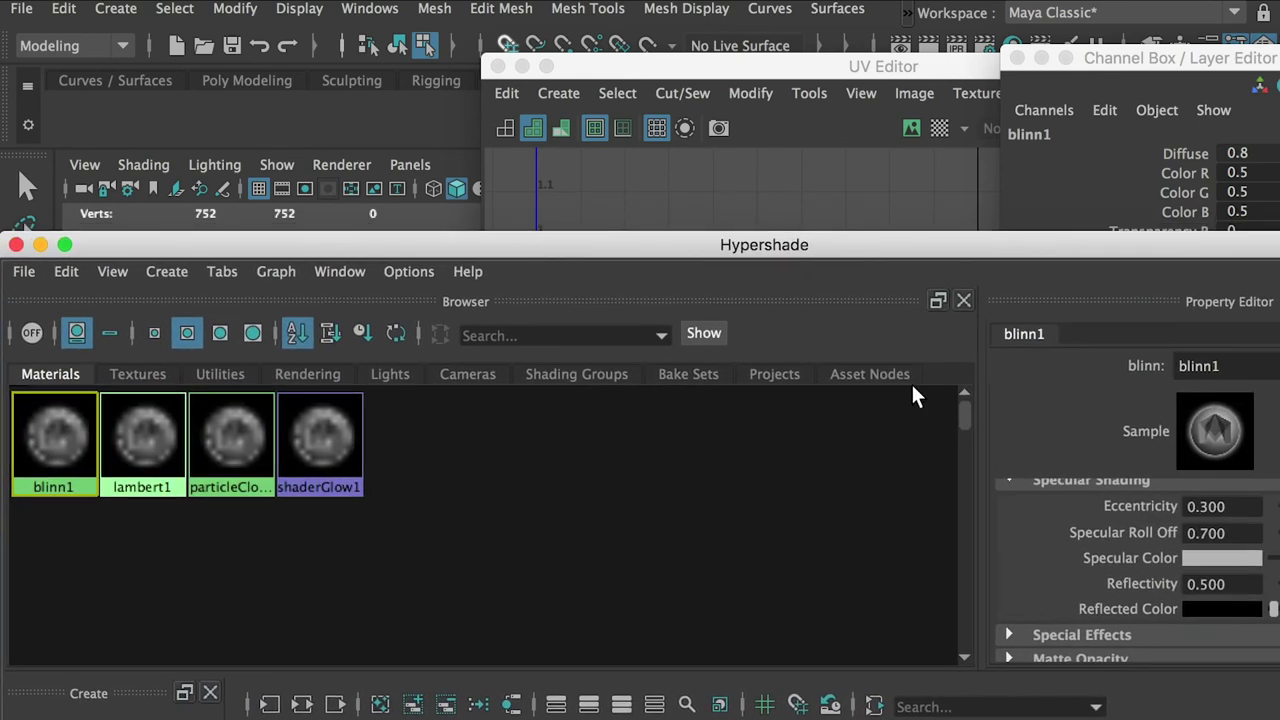
double_click(1200, 366)
type("Barrel")
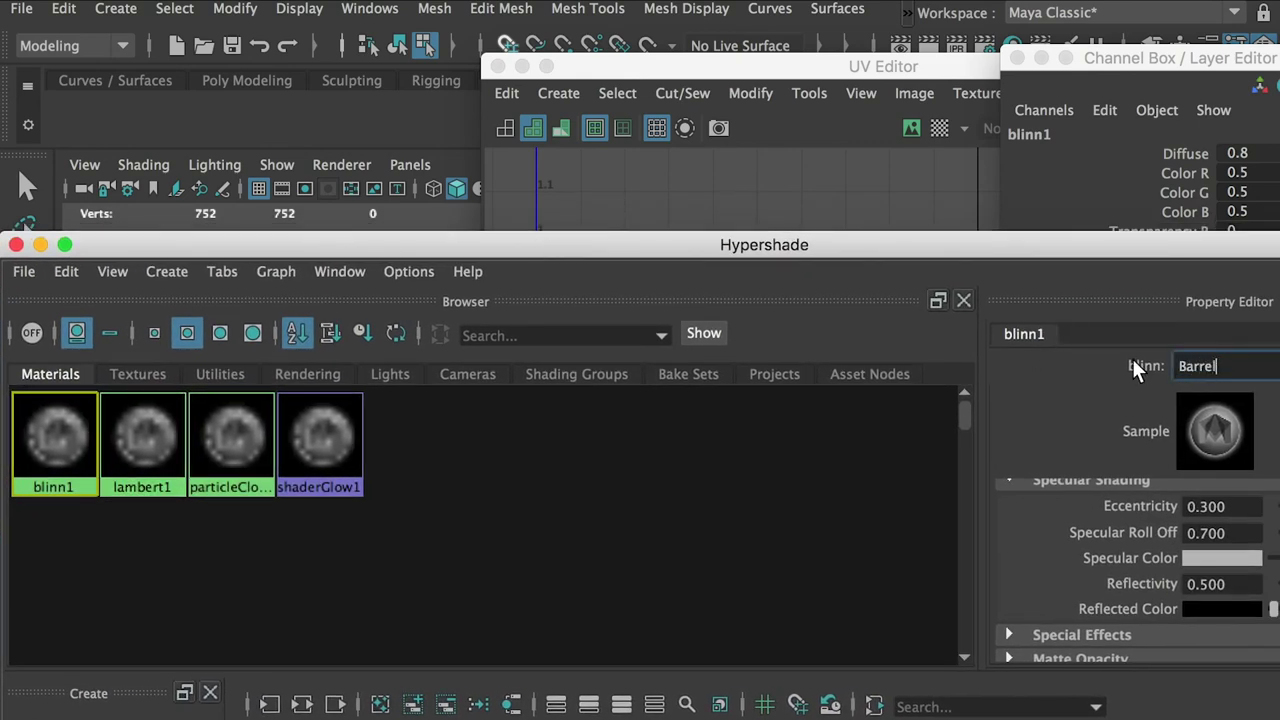
key("Return")
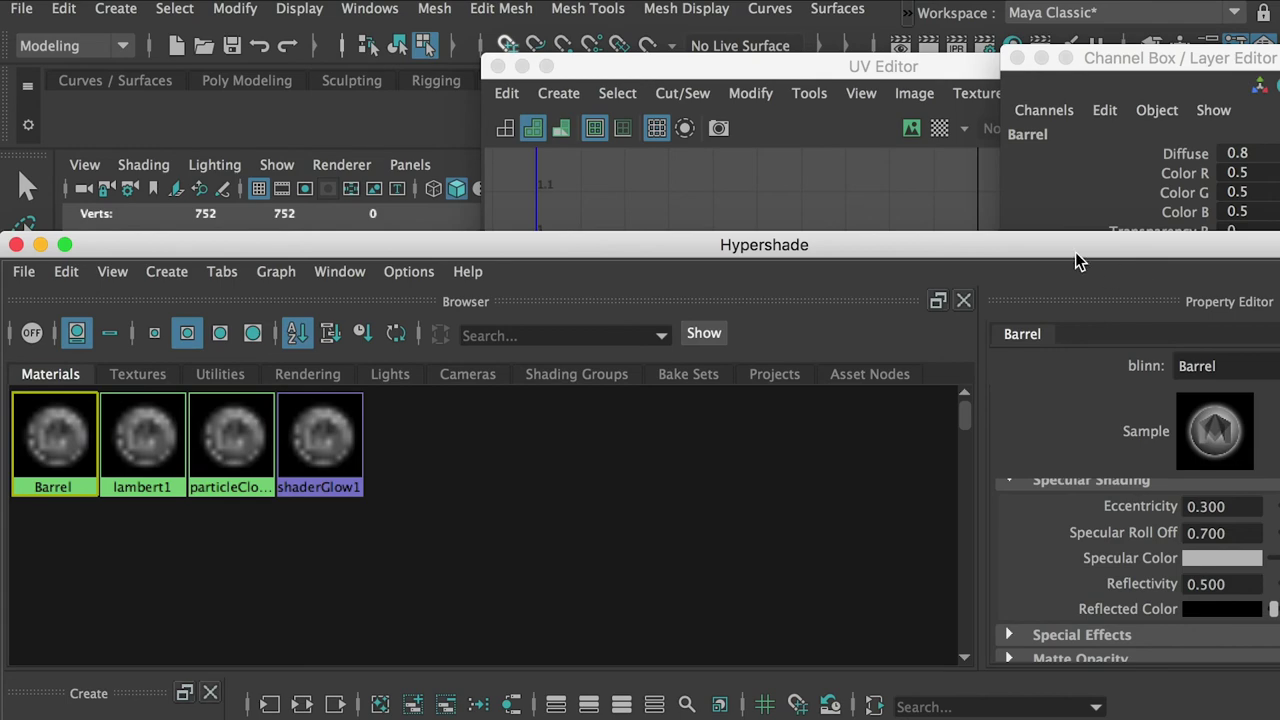
Move the Hypershade aside and open TextureBarrel_S.jpg in Preview to examine the specularity of the iron and wood areas.
left_click_drag(1077, 252, 1068, 408)
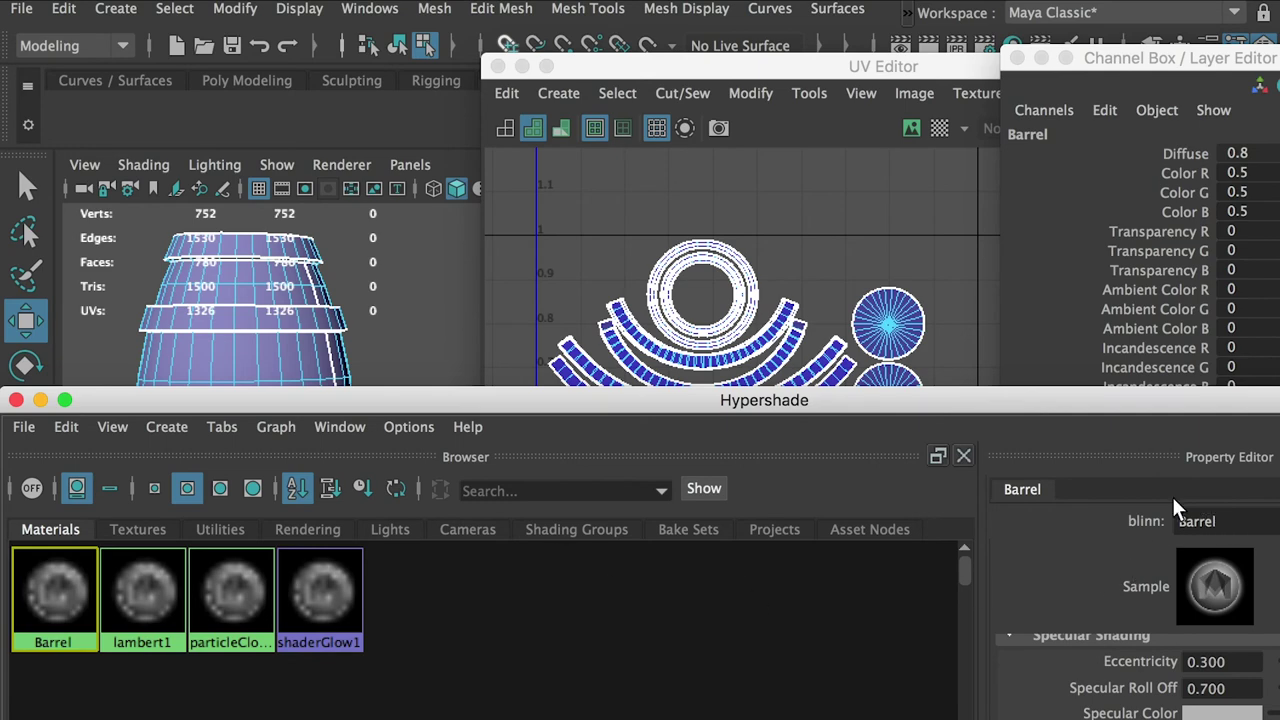
left_click_drag(1100, 400, 1038, 383)
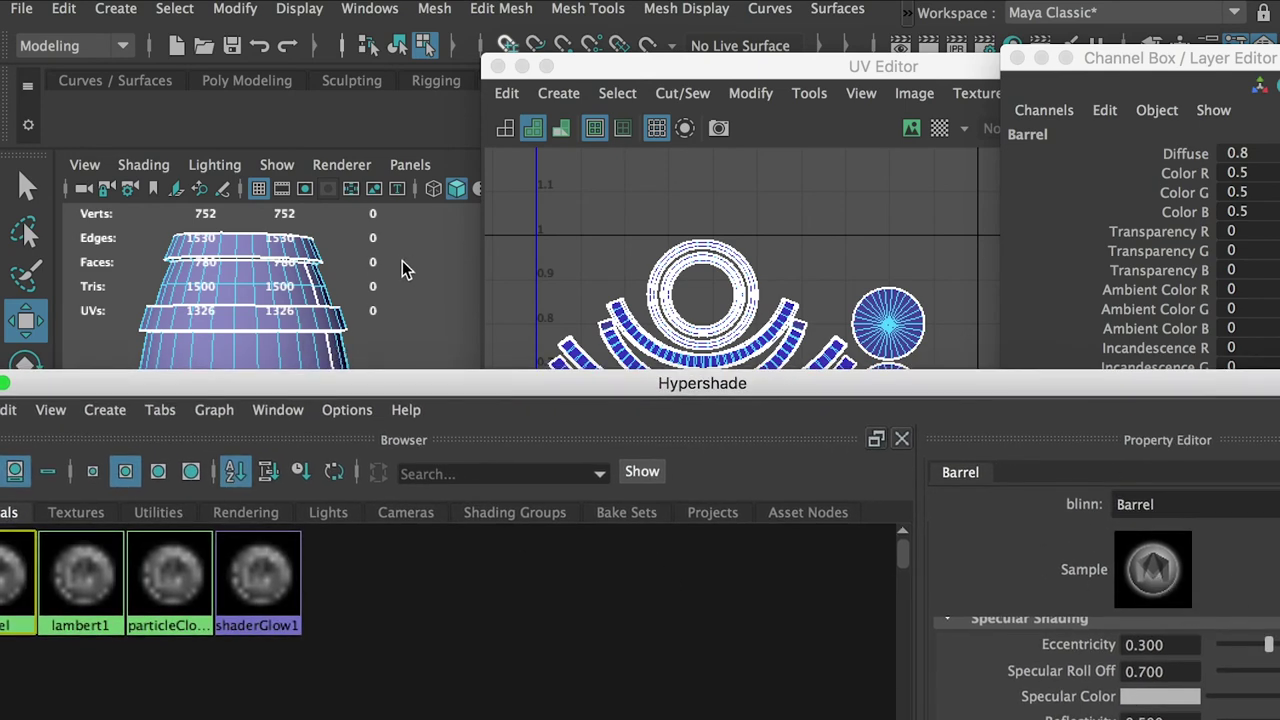
key("super+Tab")
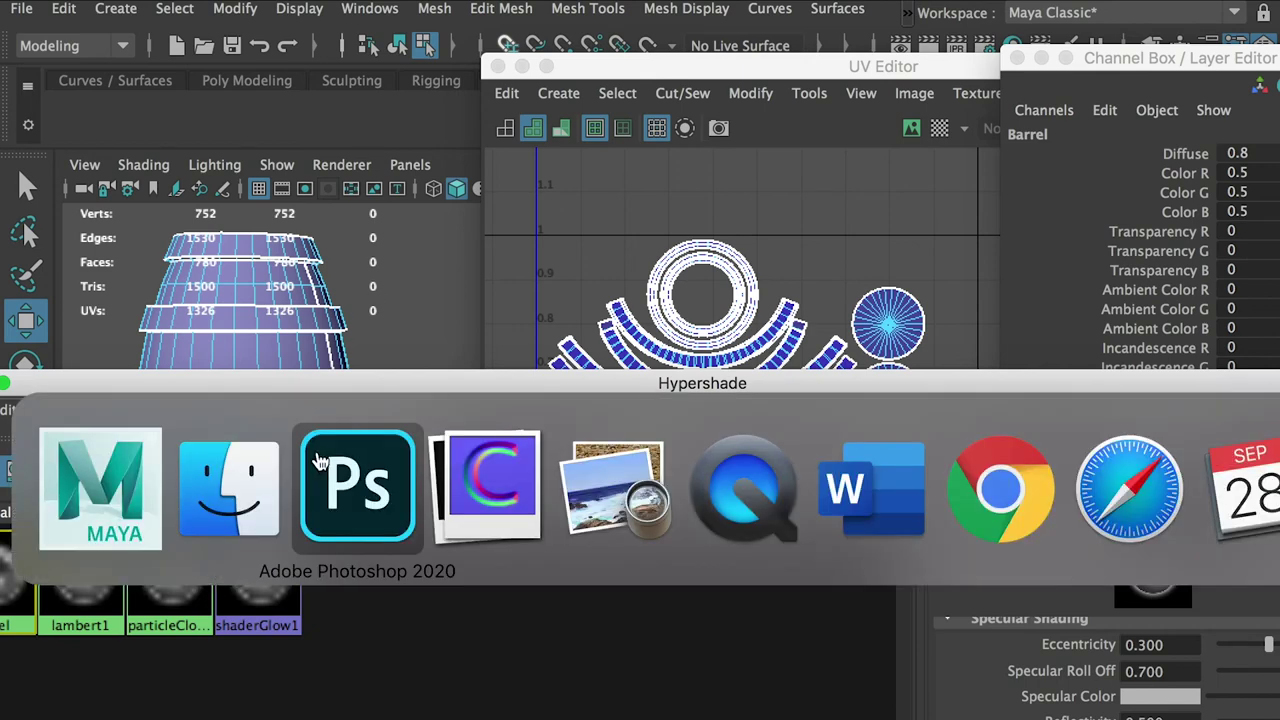
left_click(548, 275)
double_click(548, 275)
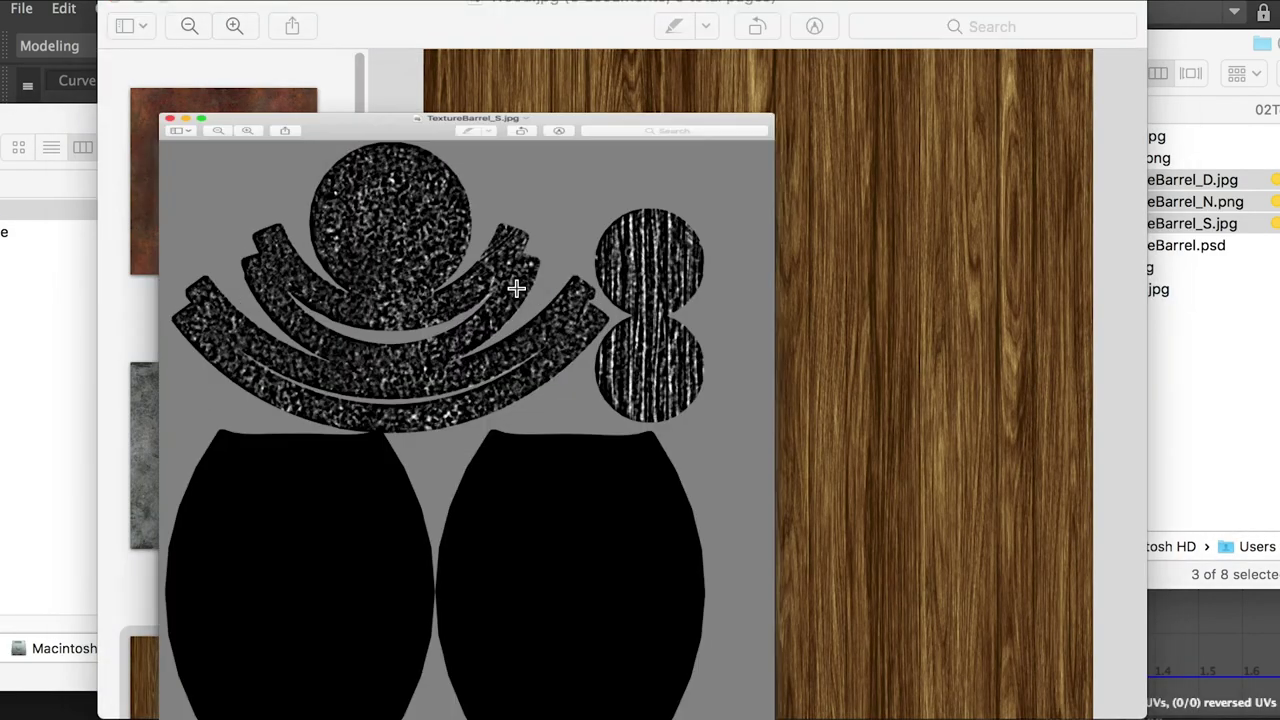
left_click_drag(978, 718, 826, 690)
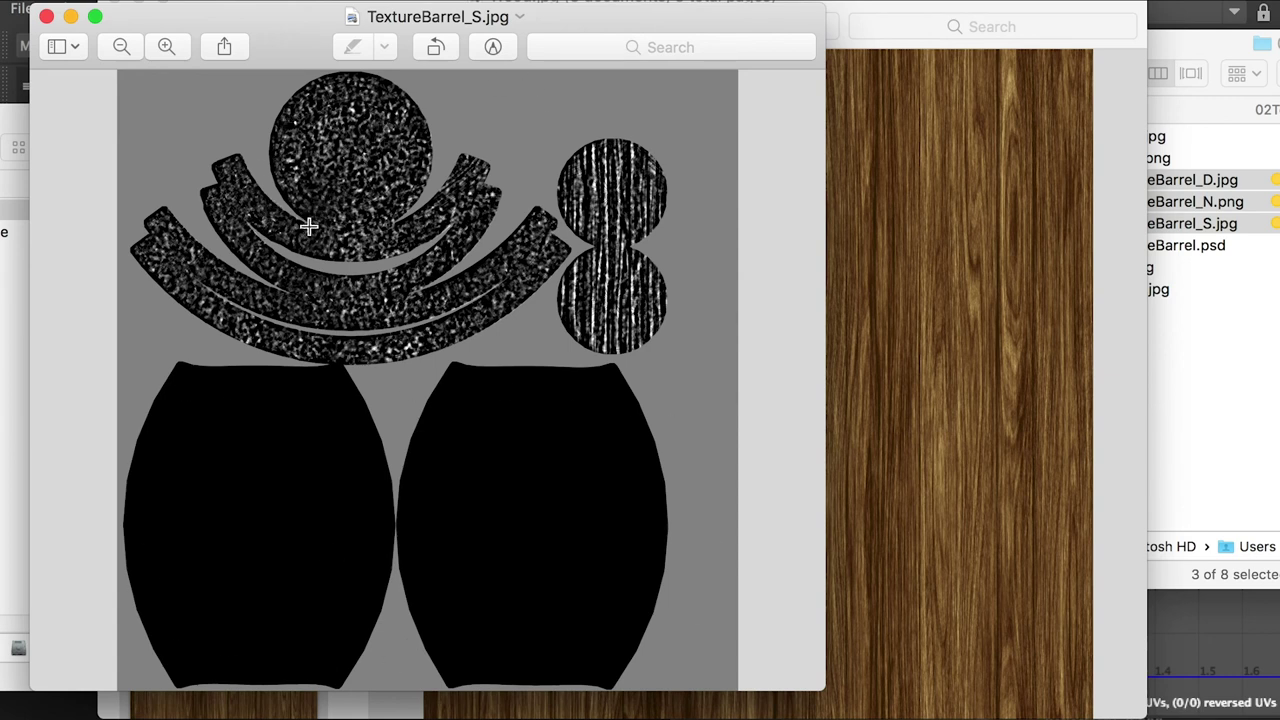
Switch back to Maya and bring the Hypershade with the Barrel material's attributes fully into view.
key("super+Tab")
key("super+Tab")
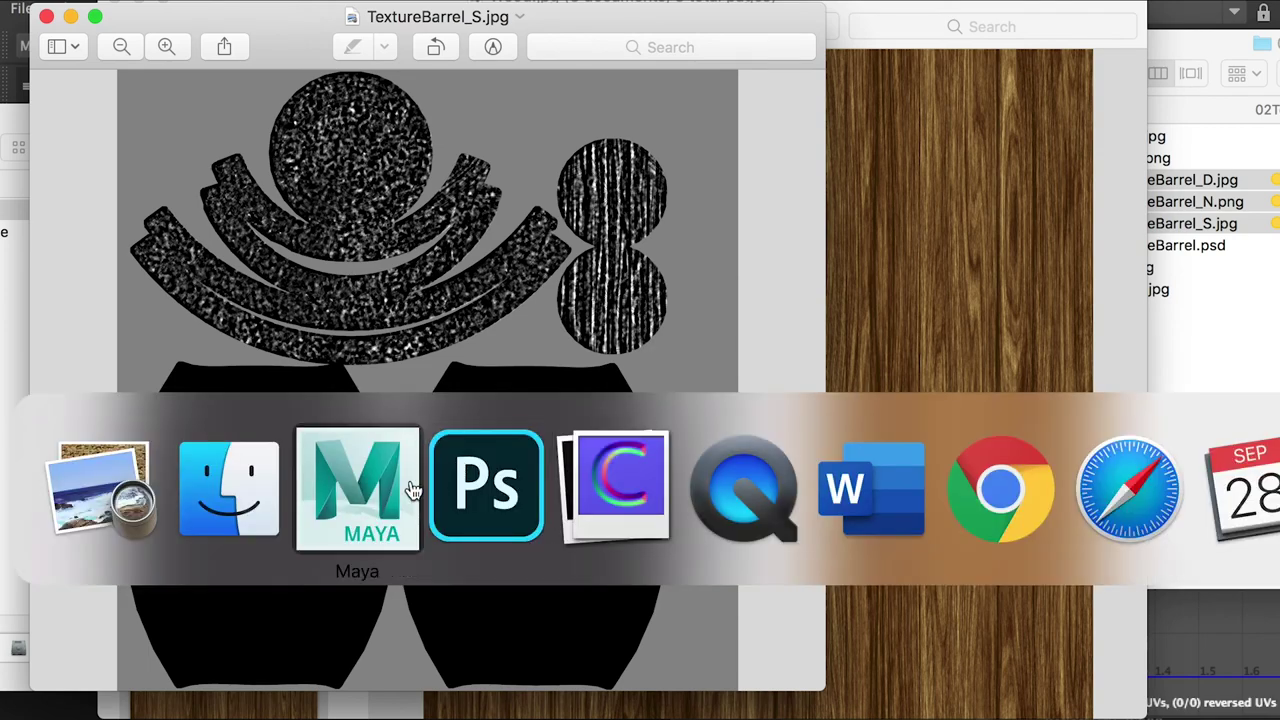
left_click_drag(811, 386, 855, 113)
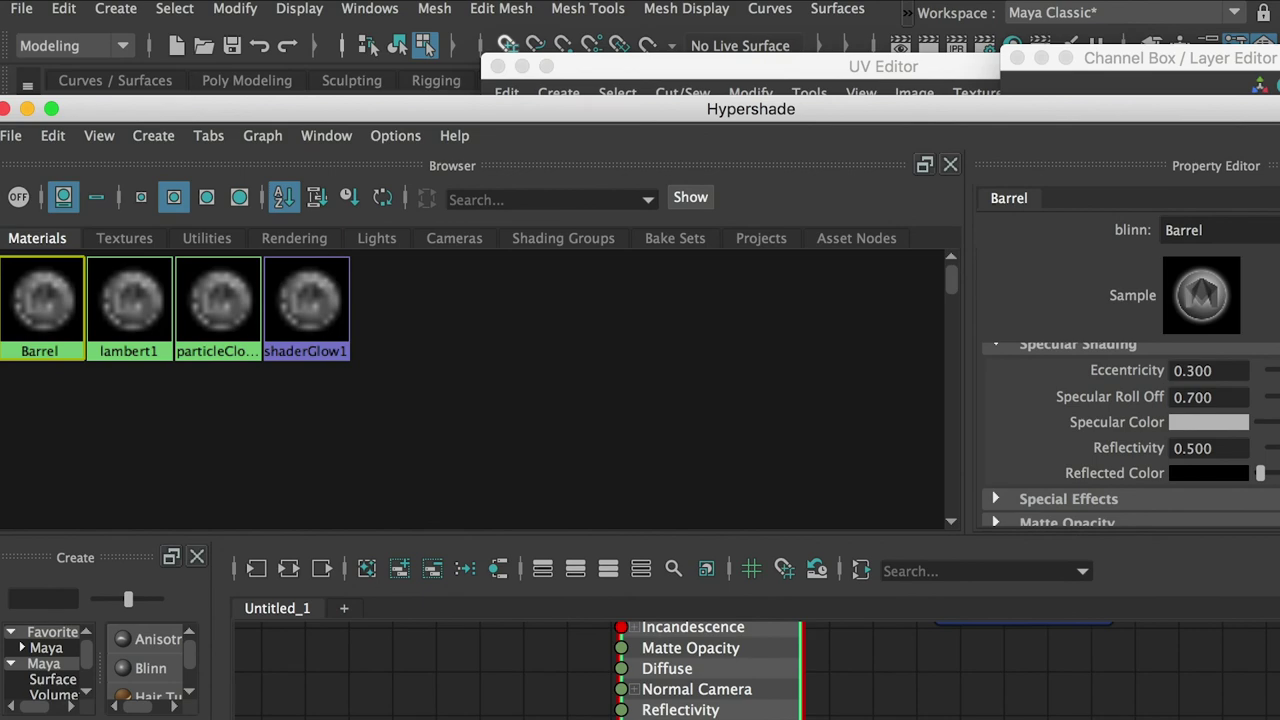
left_click_drag(601, 106, 666, 139)
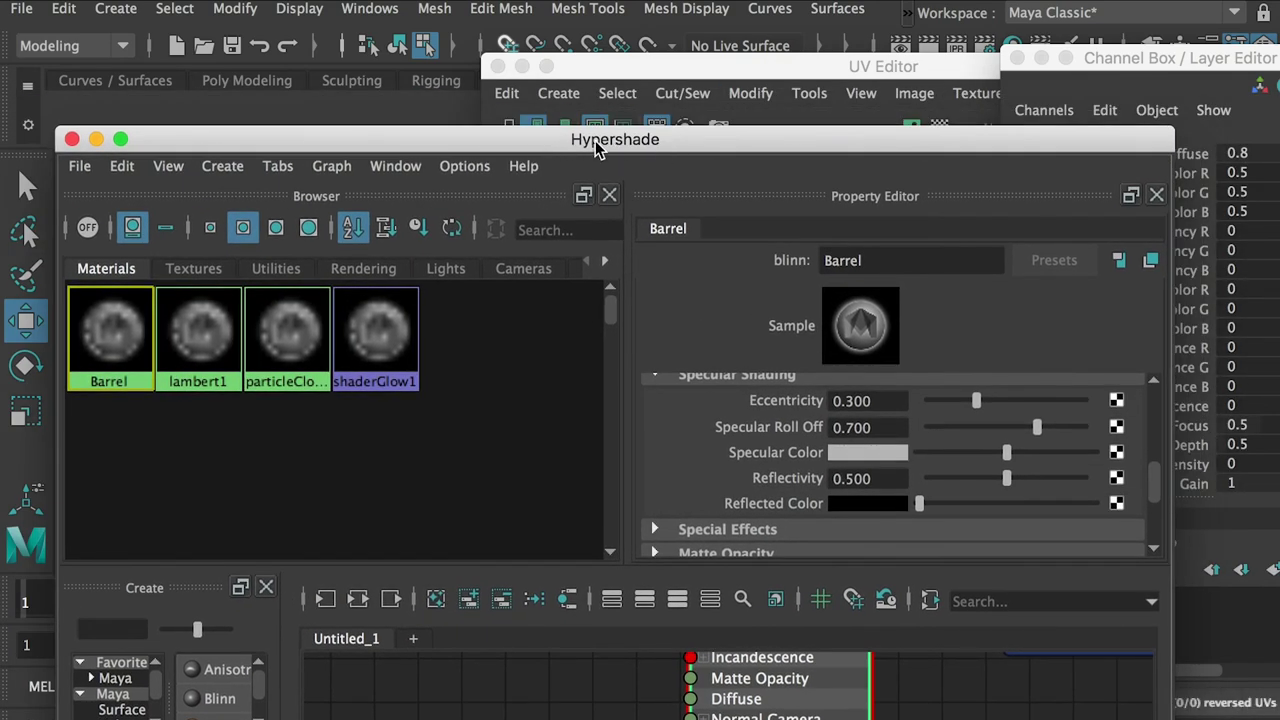
left_click(366, 12)
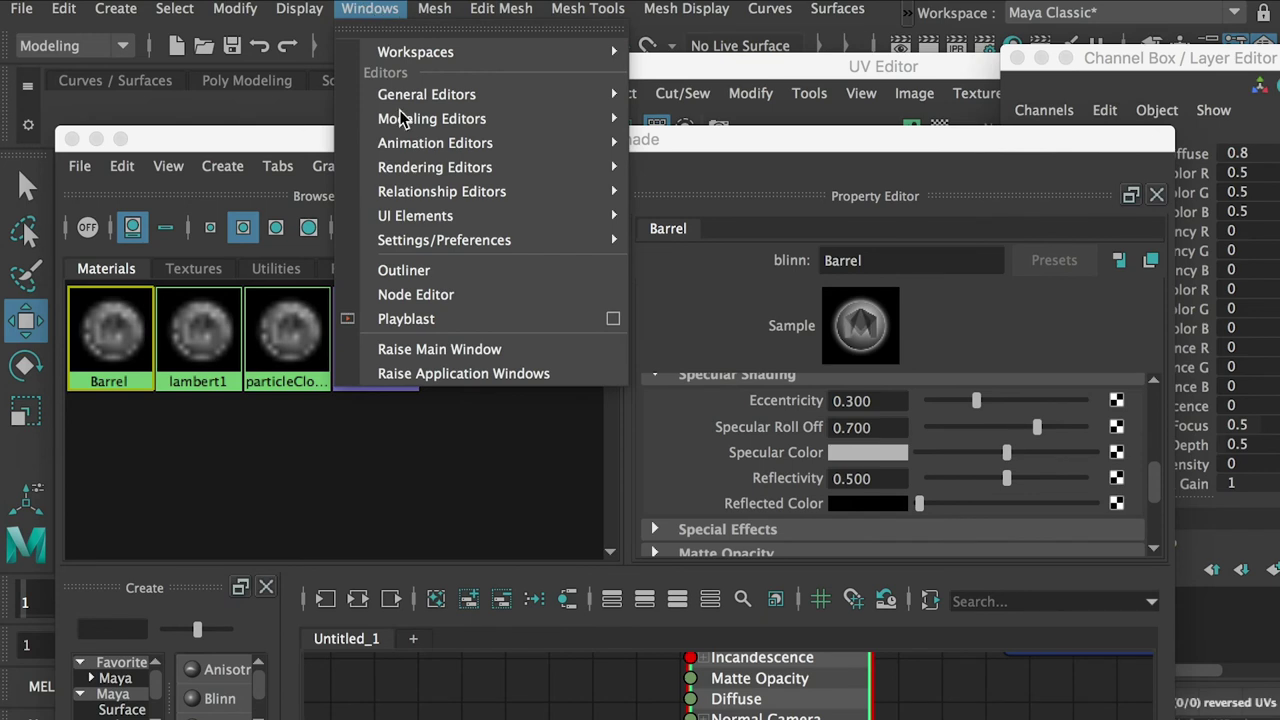
mouse_move(413, 179)
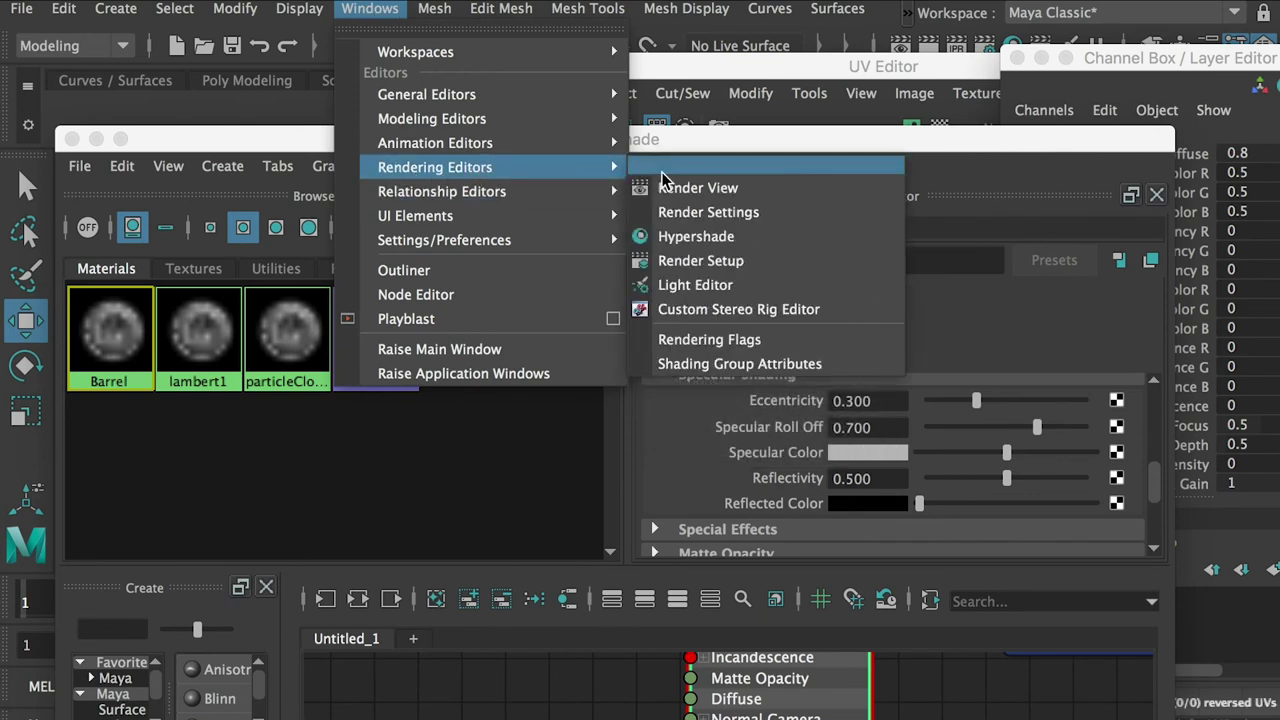
left_click(751, 240)
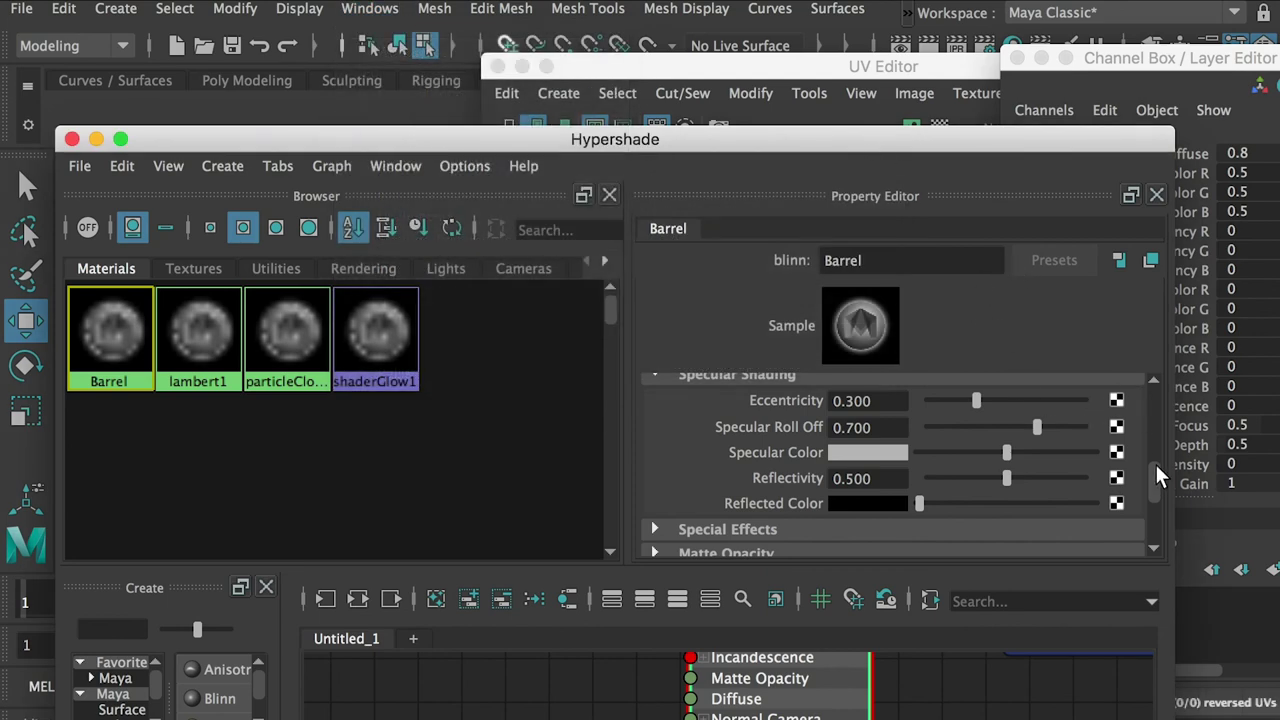
Connect a File texture to the Barrel material's Color and load TextureBarrel_D.jpg from sourceimages.
scroll(1155, 478, "down", 1)
scroll(1155, 470, "up", 8)
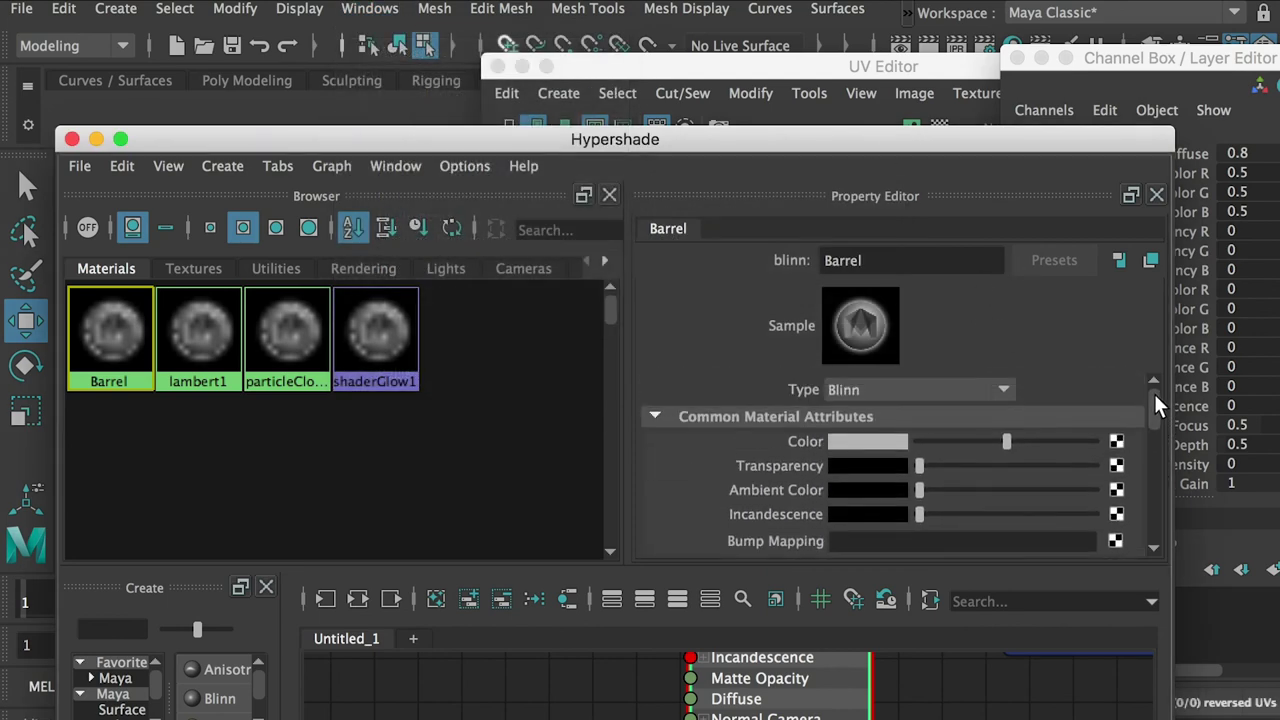
left_click(1116, 442)
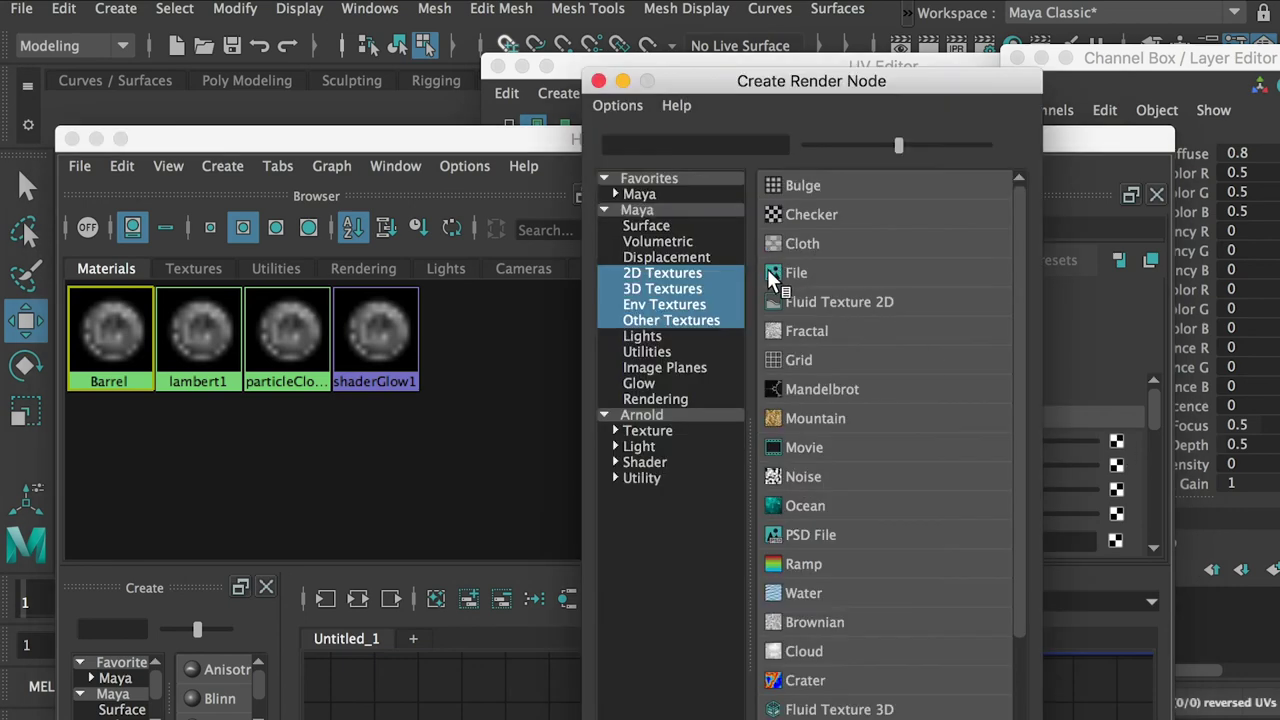
left_click(803, 284)
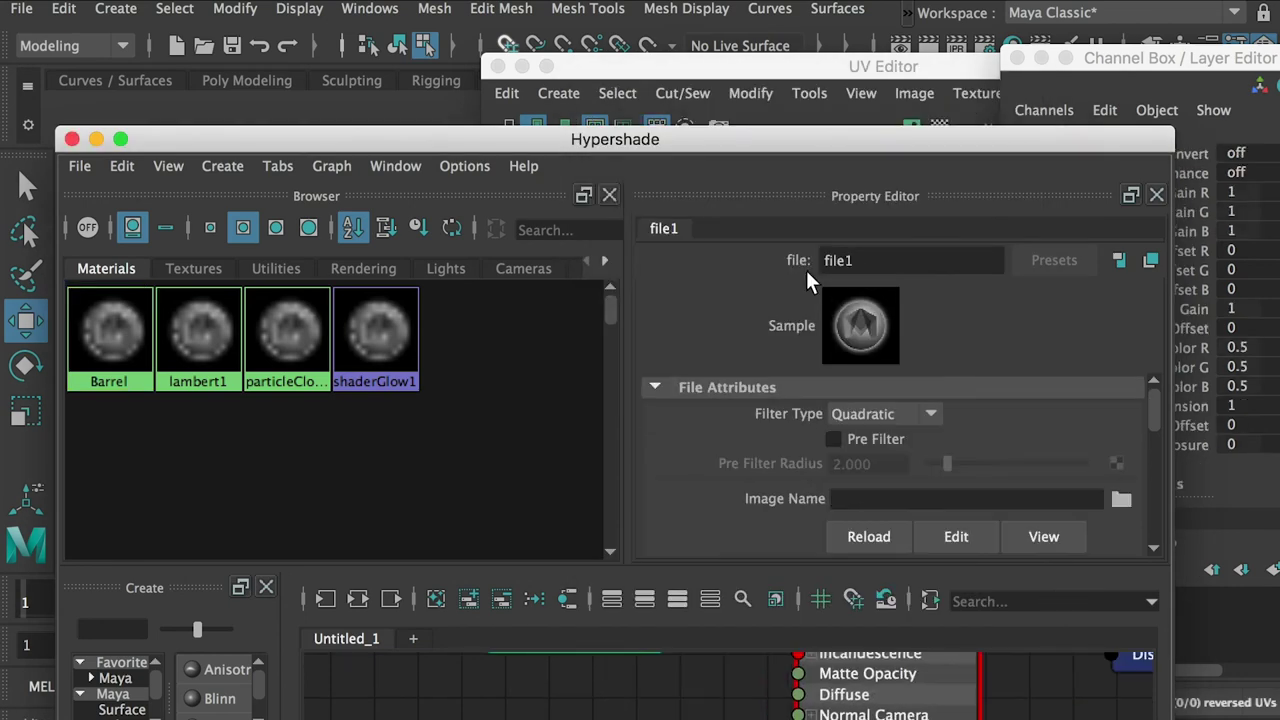
left_click(1121, 500)
left_click(326, 146)
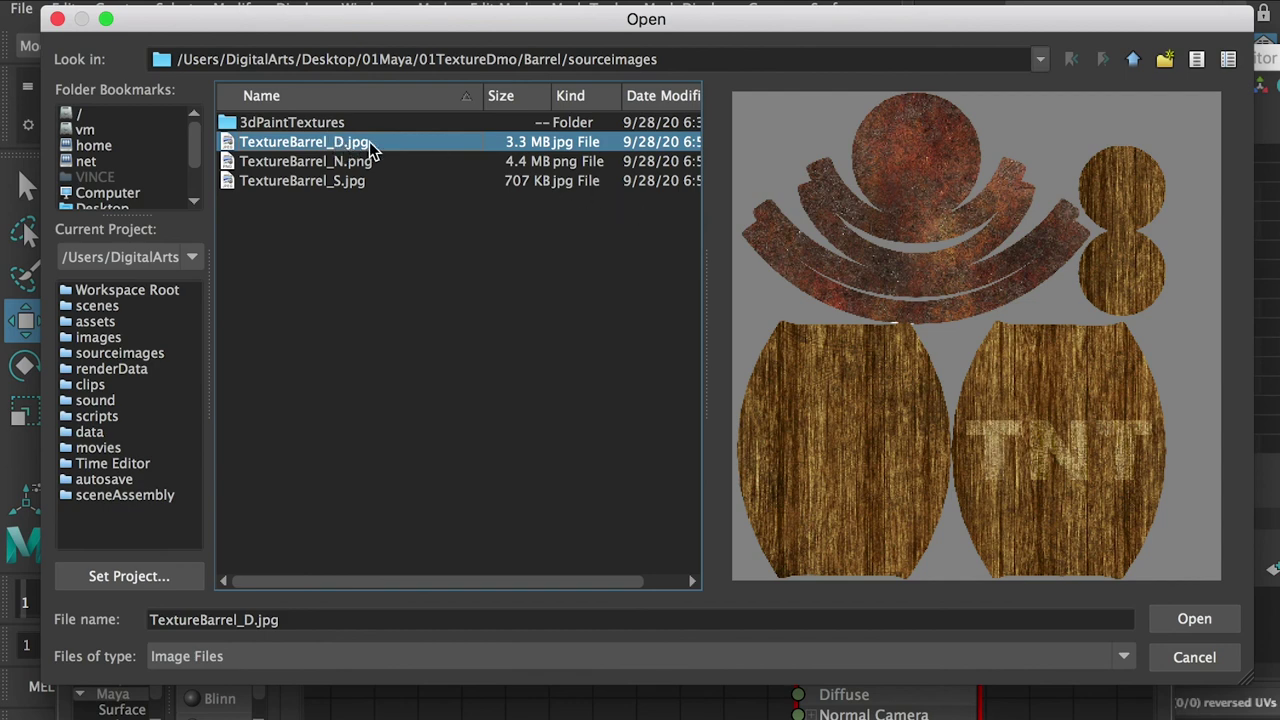
left_click(1183, 617)
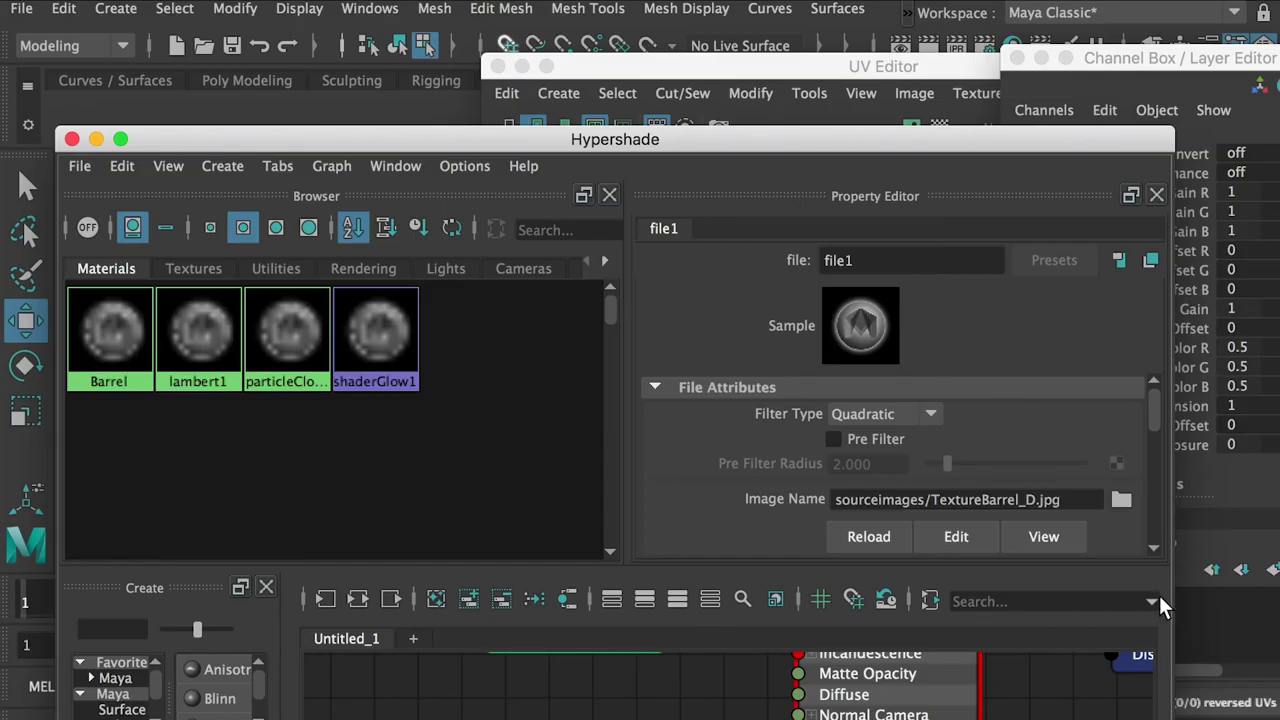
Return the barrel to Object Mode, select all its wood and metal parts, and assign the Barrel material to them.
left_click_drag(524, 136, 835, 335)
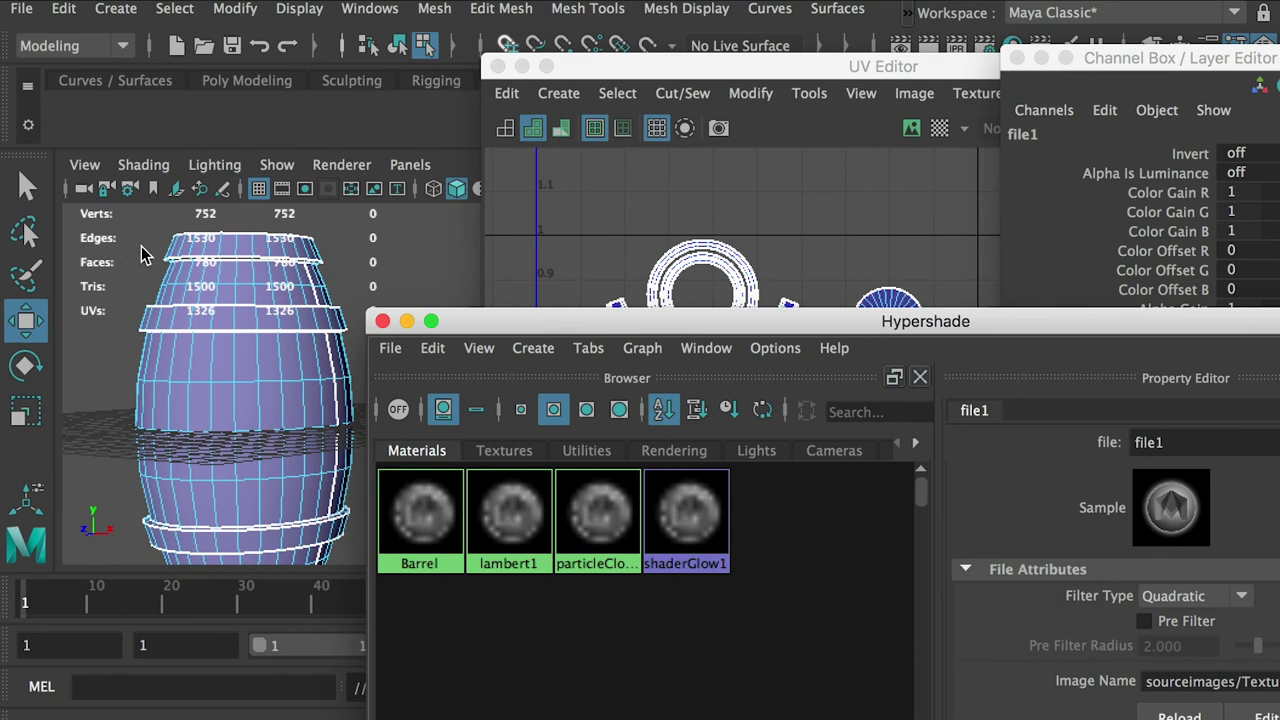
right_click(210, 272)
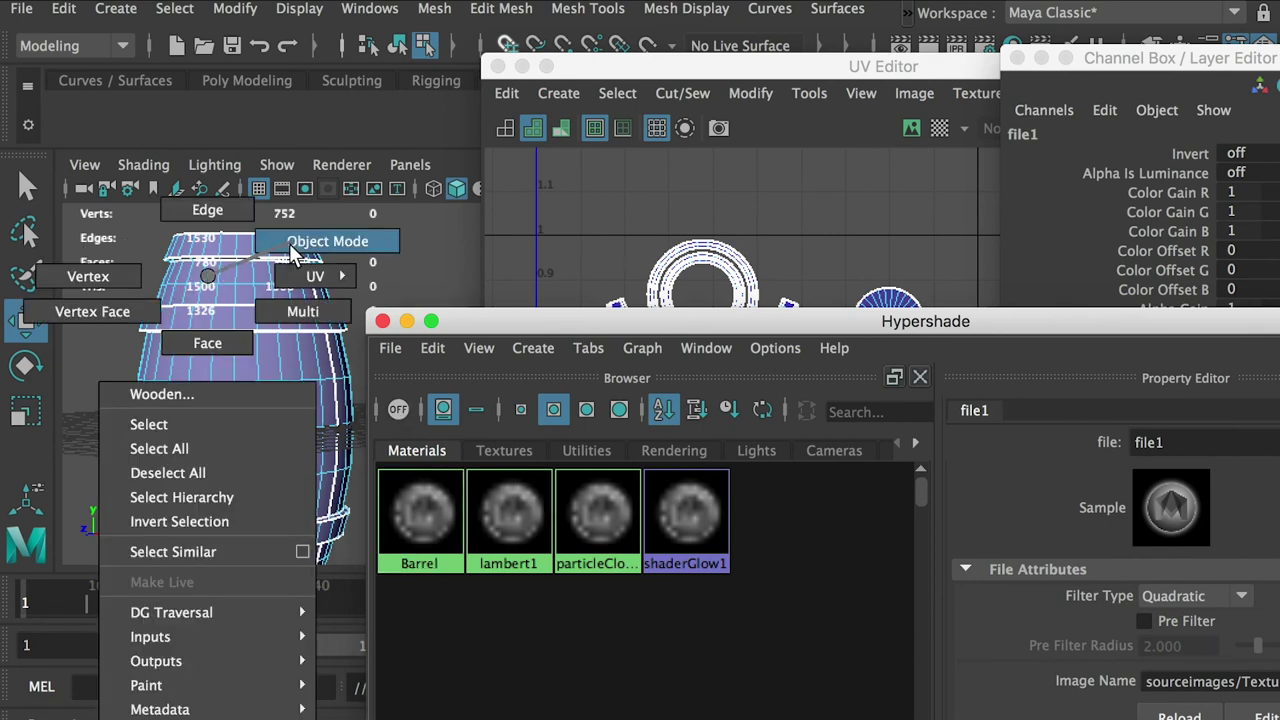
left_click(331, 237)
left_click(300, 445)
left_click_drag(272, 440, 357, 391)
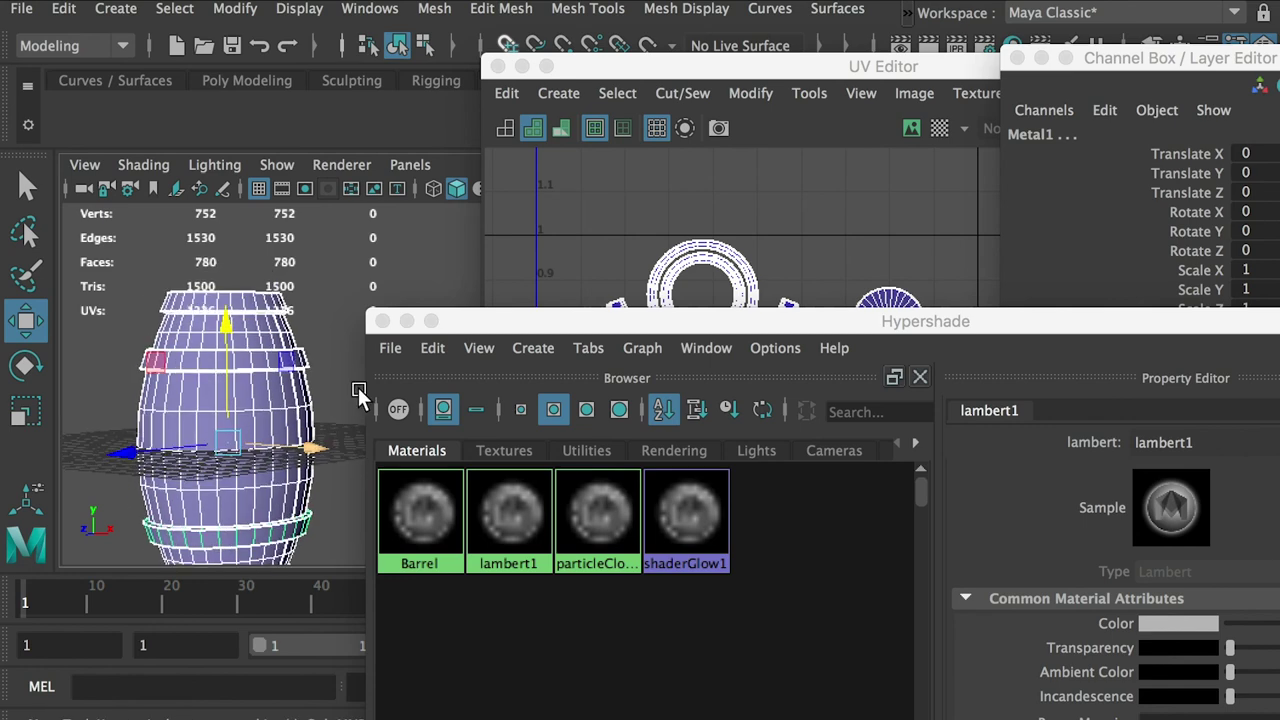
right_click(419, 502)
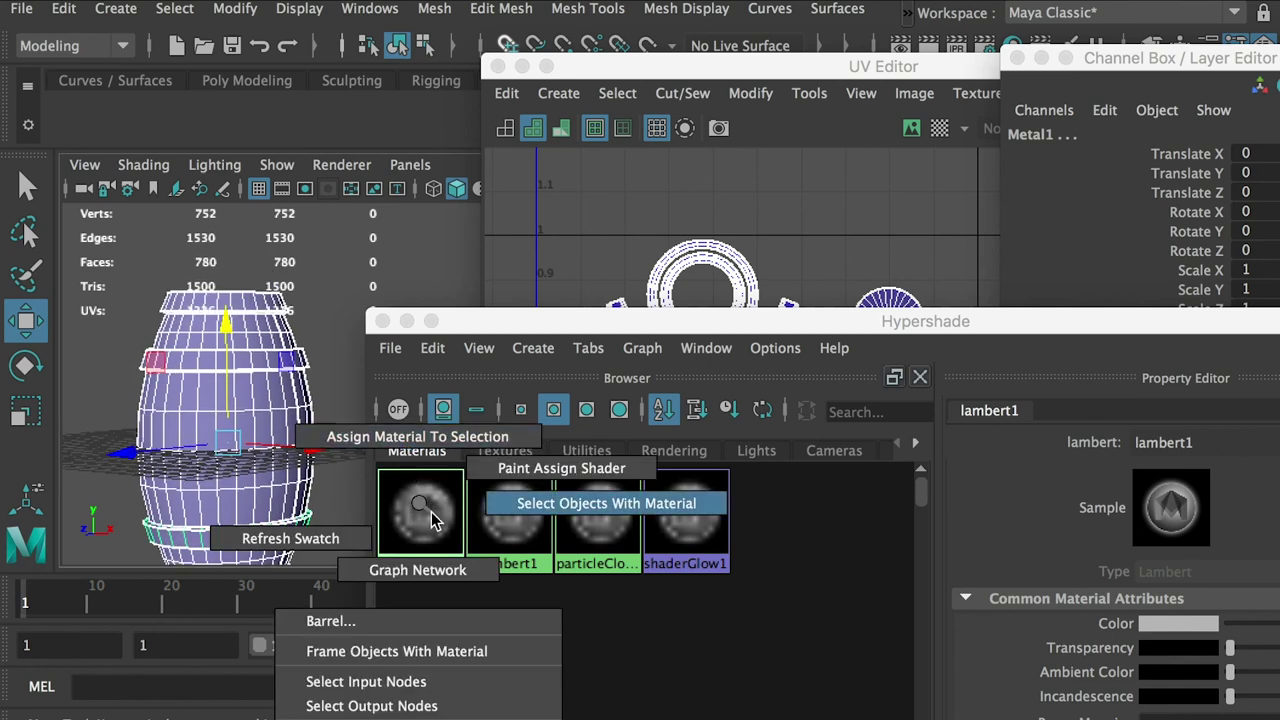
left_click(383, 443)
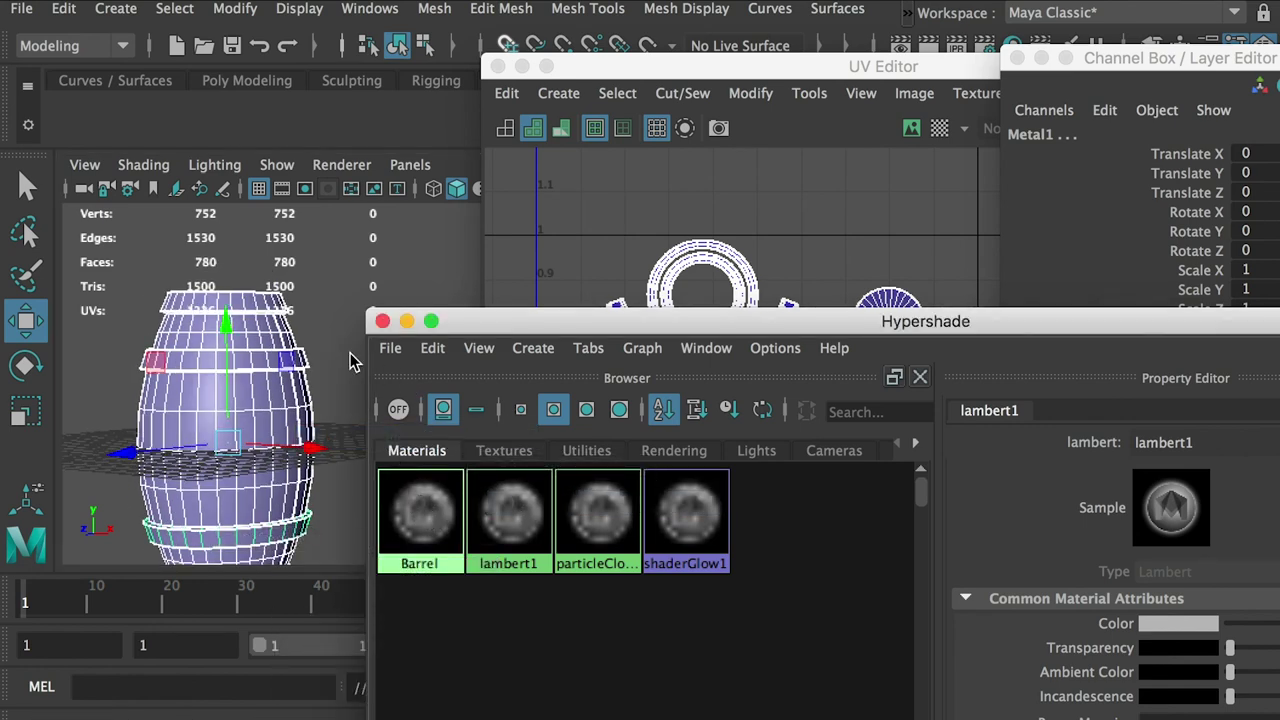
Deselect the barrel, turn on textured shaded display, and inspect the diffuse texture around the model.
left_click(124, 312)
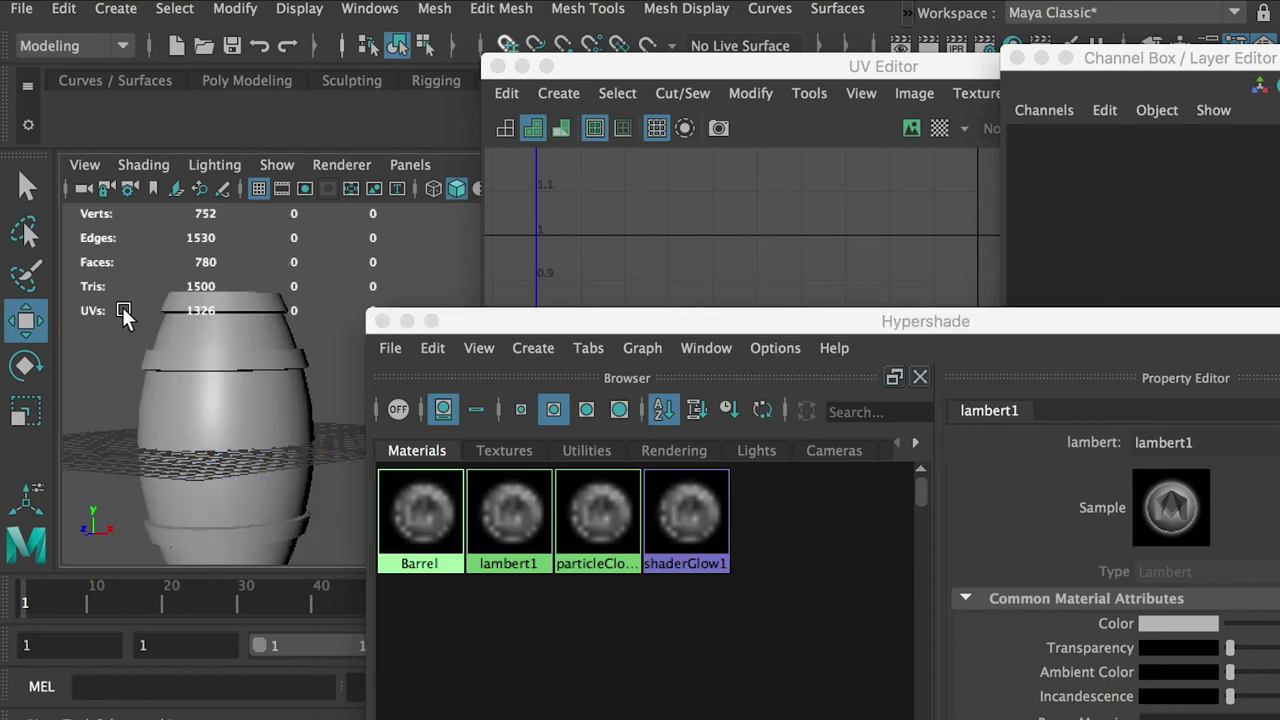
key("6")
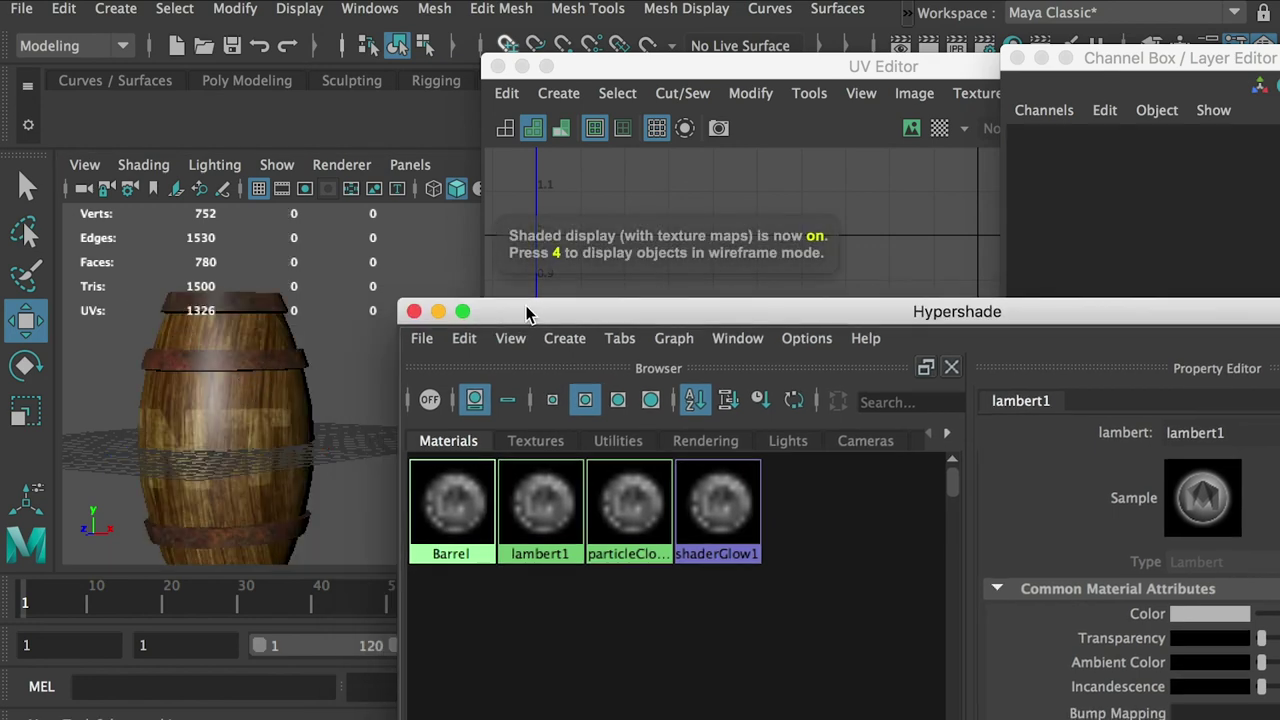
left_click_drag(526, 308, 578, 296)
left_click_drag(314, 394, 213, 390)
left_click_drag(241, 394, 295, 251)
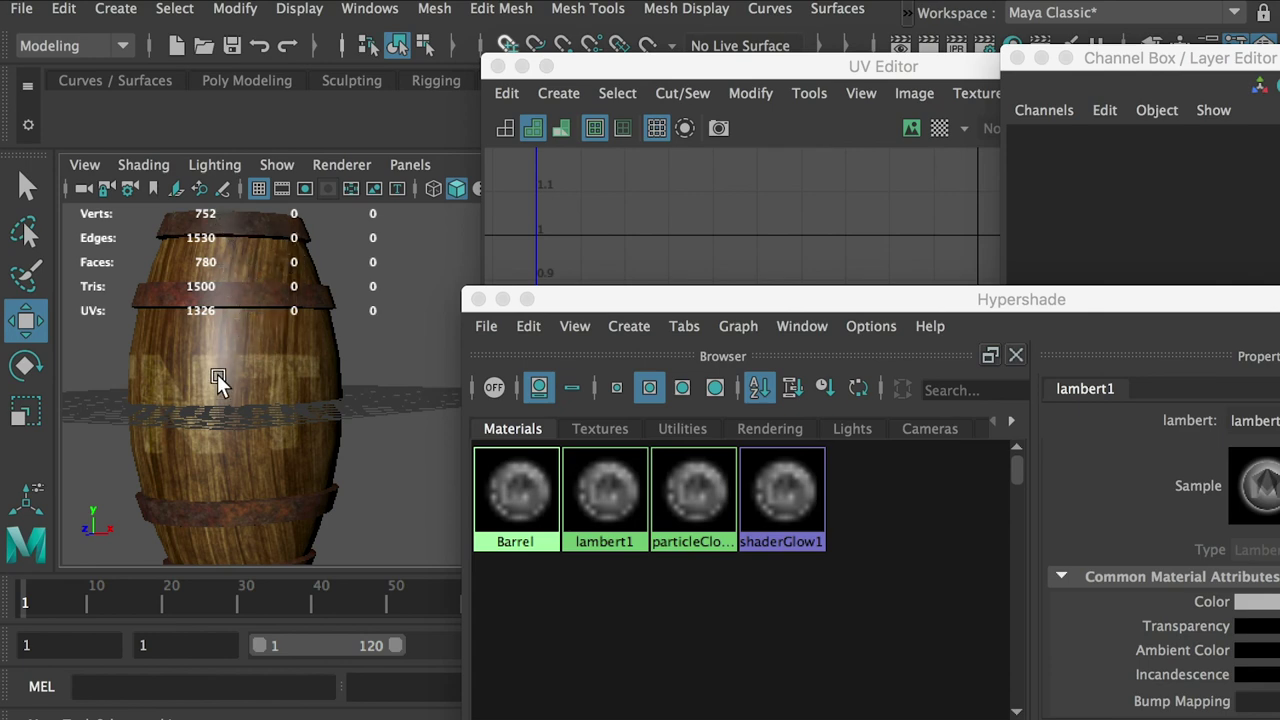
left_click_drag(221, 474, 233, 389)
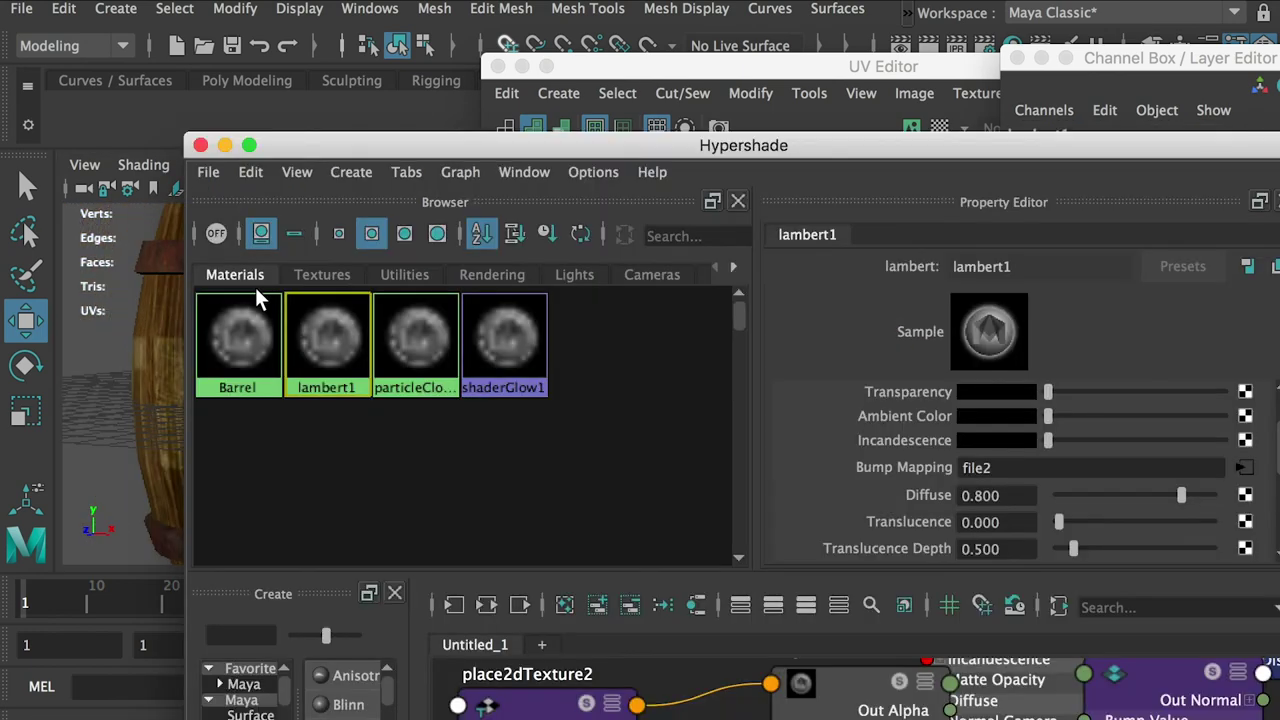
Connect a File texture to the Barrel material's Bump Mapping and set it to be used as Tangent Space Normals.
left_click(246, 368)
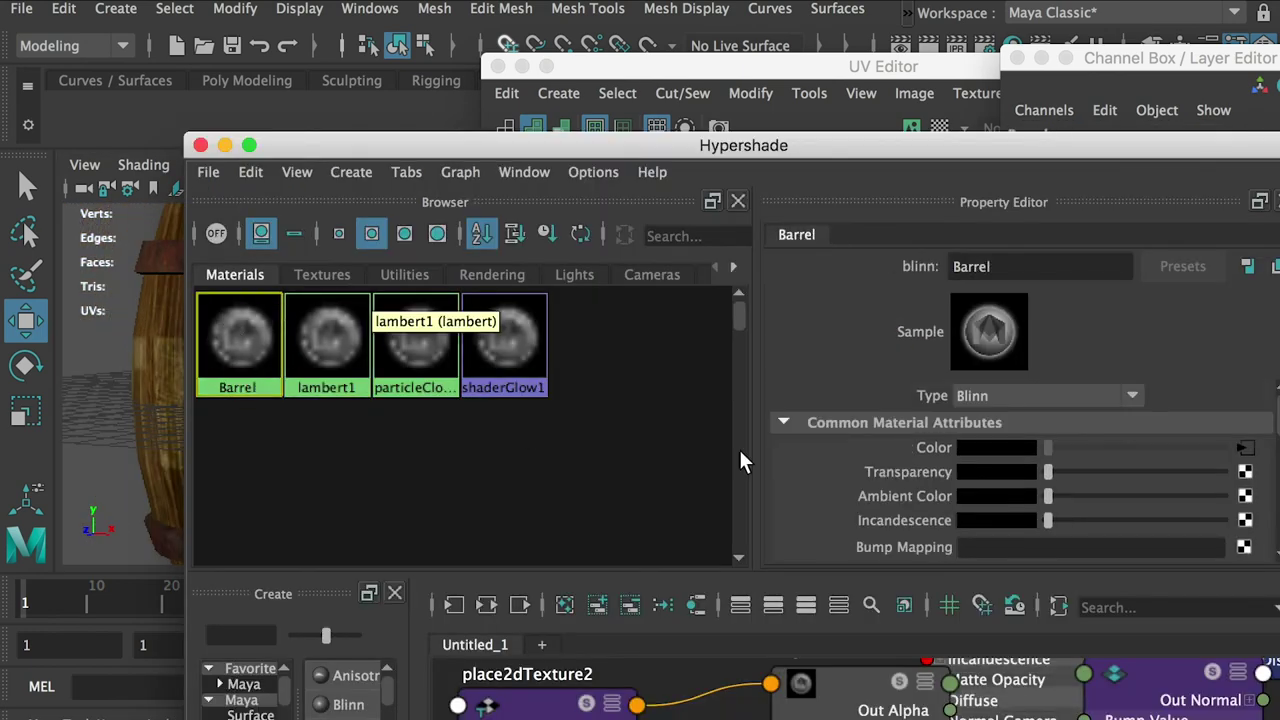
scroll(1255, 482, "down", 2)
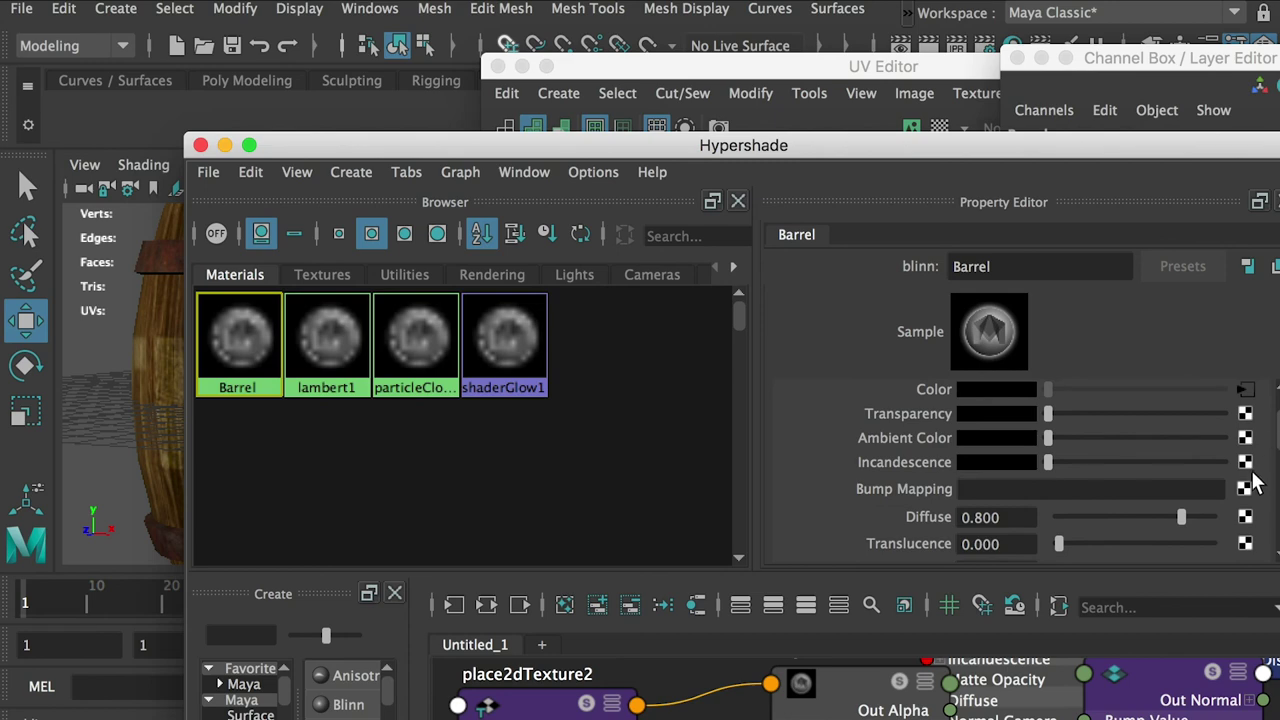
left_click(1244, 489)
left_click(804, 270)
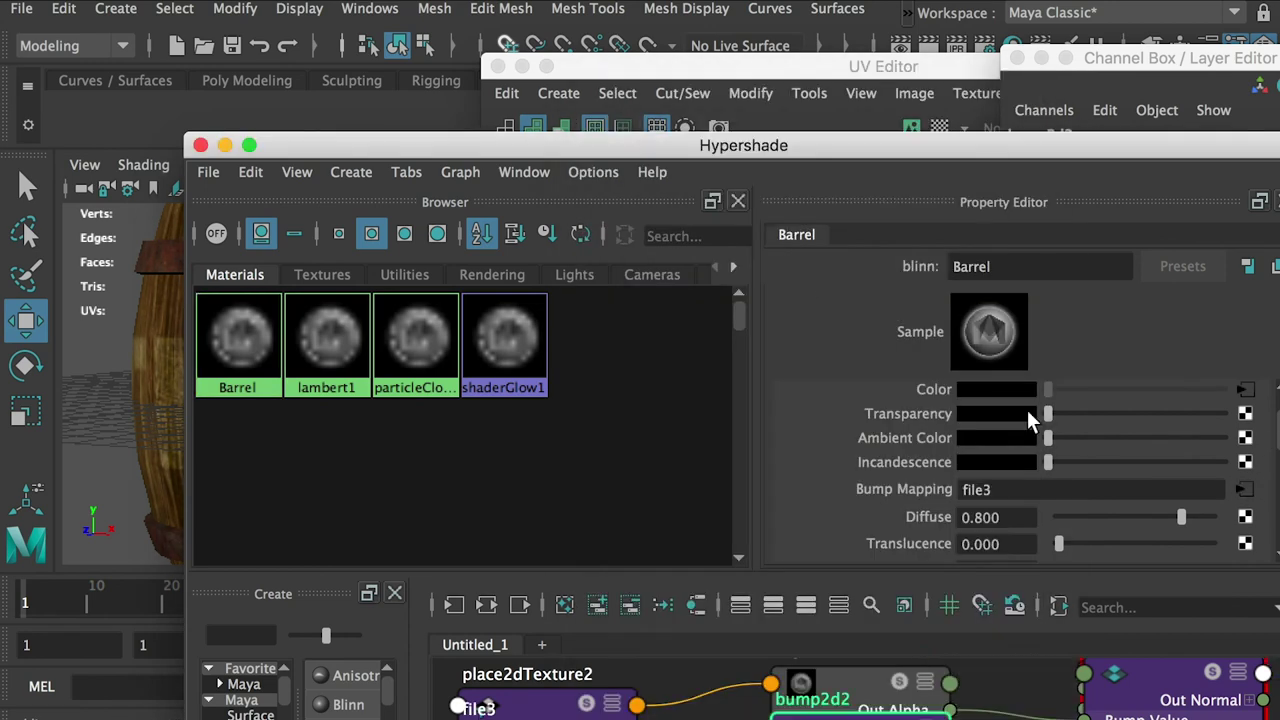
left_click(1108, 475)
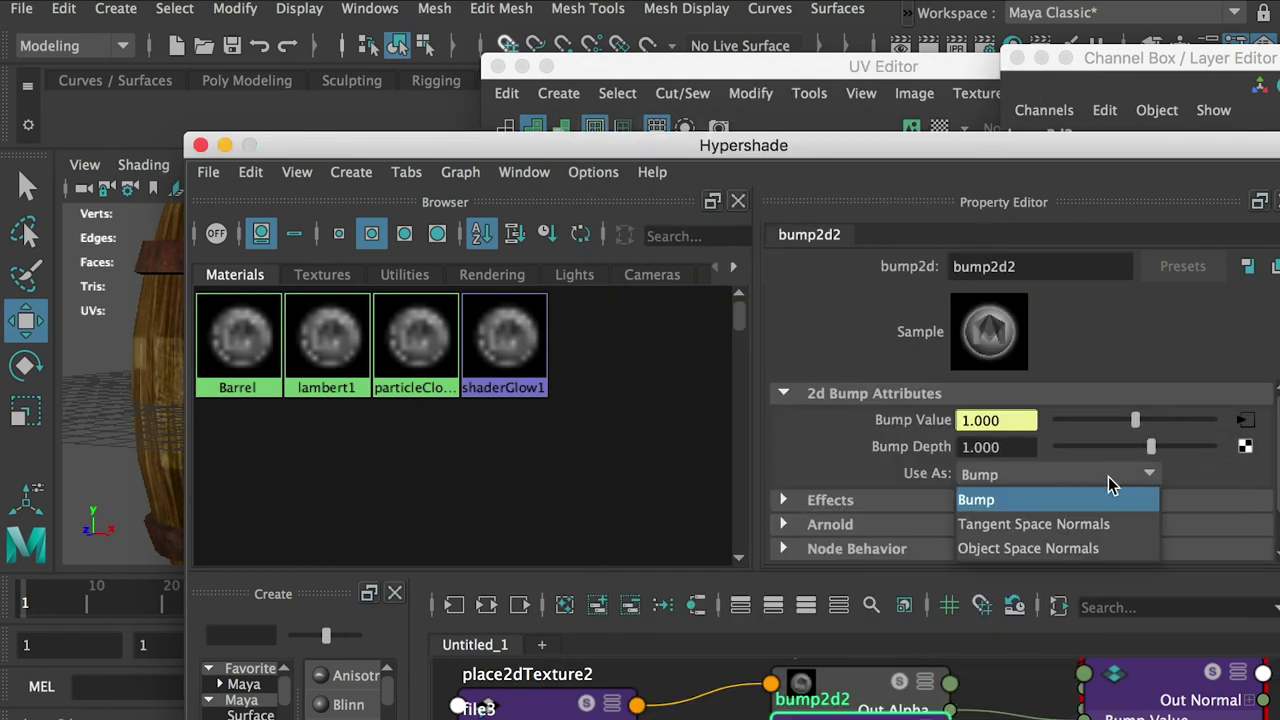
left_click(1045, 523)
Load TextureBarrel_N.png into the bump's file texture and inspect the wood and iron relief on the barrel.
left_click(1246, 421)
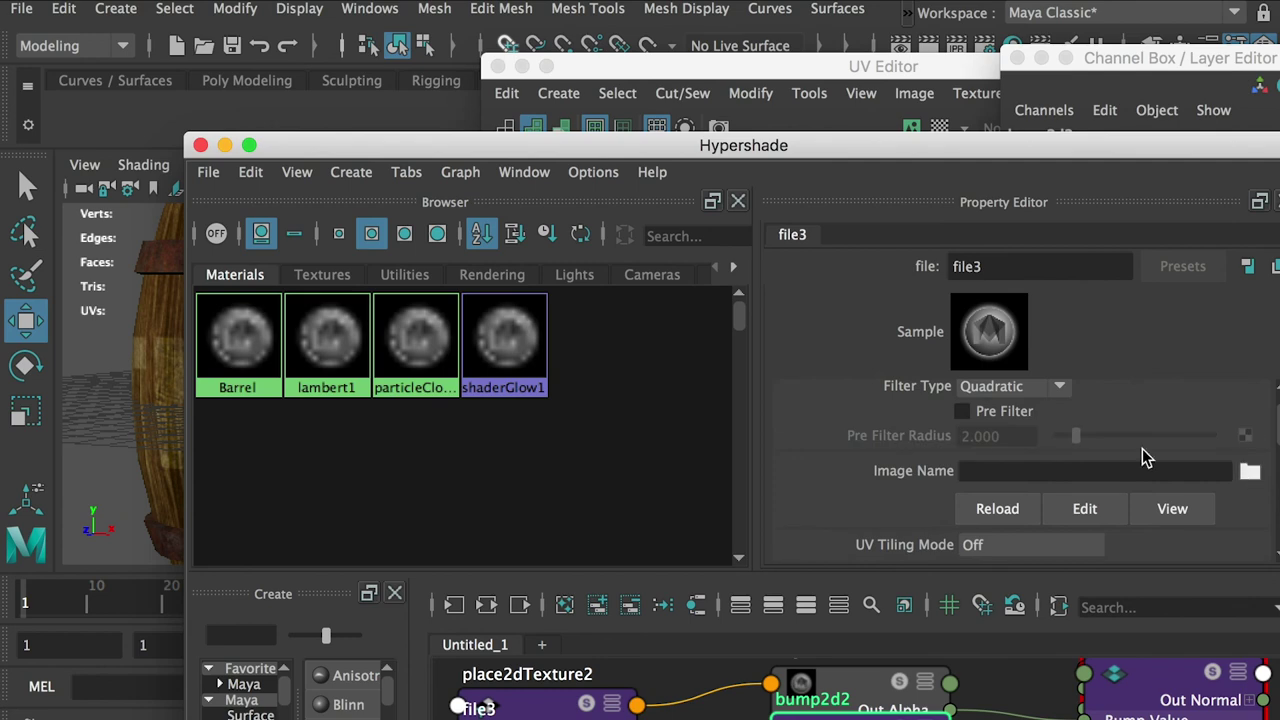
left_click(1250, 471)
left_click(320, 168)
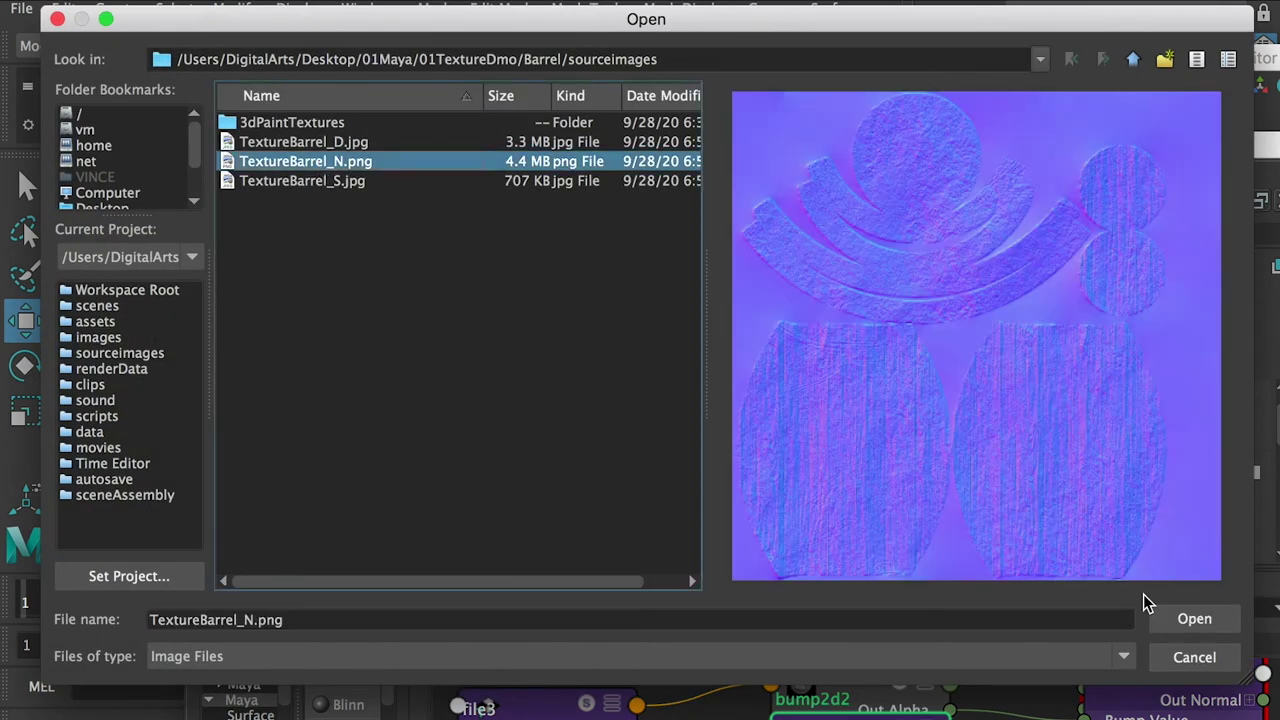
left_click(1192, 618)
left_click_drag(330, 158, 626, 180)
scroll(268, 323, "up", 6)
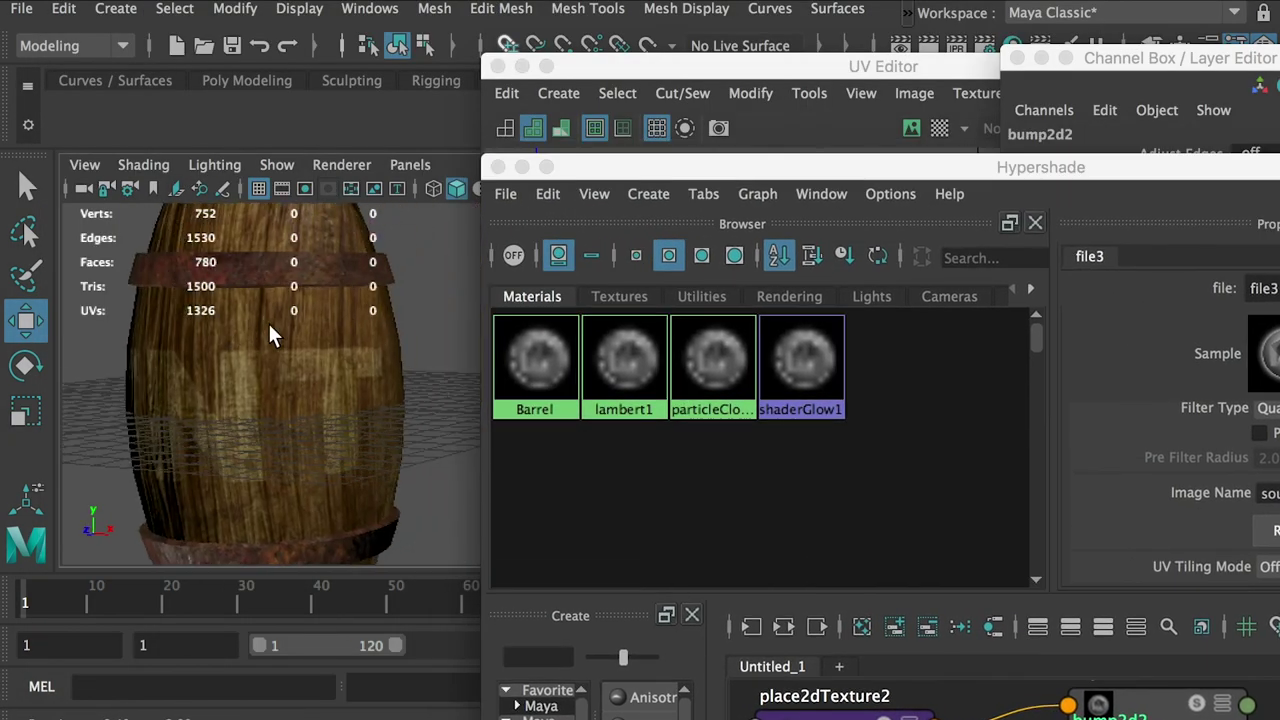
scroll(327, 408, "down", 3)
left_click_drag(315, 413, 246, 400)
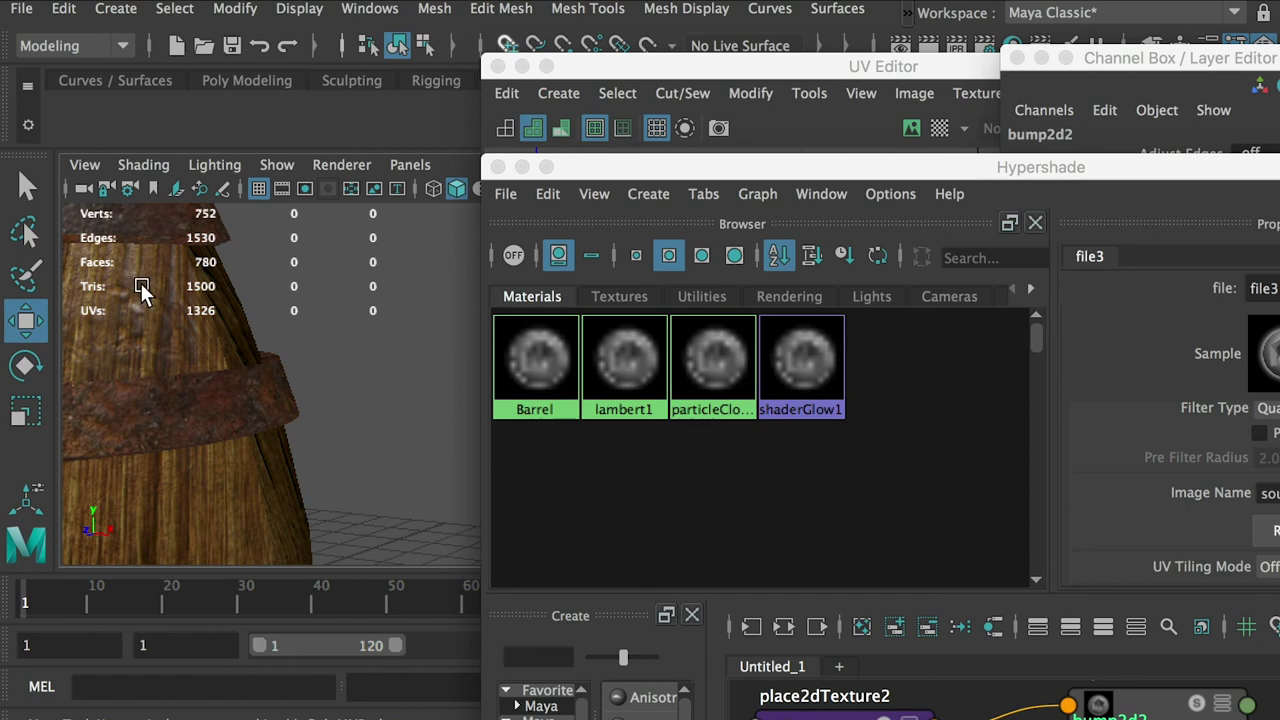
left_click_drag(342, 402, 335, 330)
Connect a File texture to the Barrel material's Specular Color and load TextureBarrel_S.jpg from sourceimages.
left_click_drag(682, 167, 559, 131)
left_click(410, 325)
mouse_move(1059, 131)
left_mouse_down()
mouse_move(834, 87)
mouse_move(662, 95)
left_mouse_up()
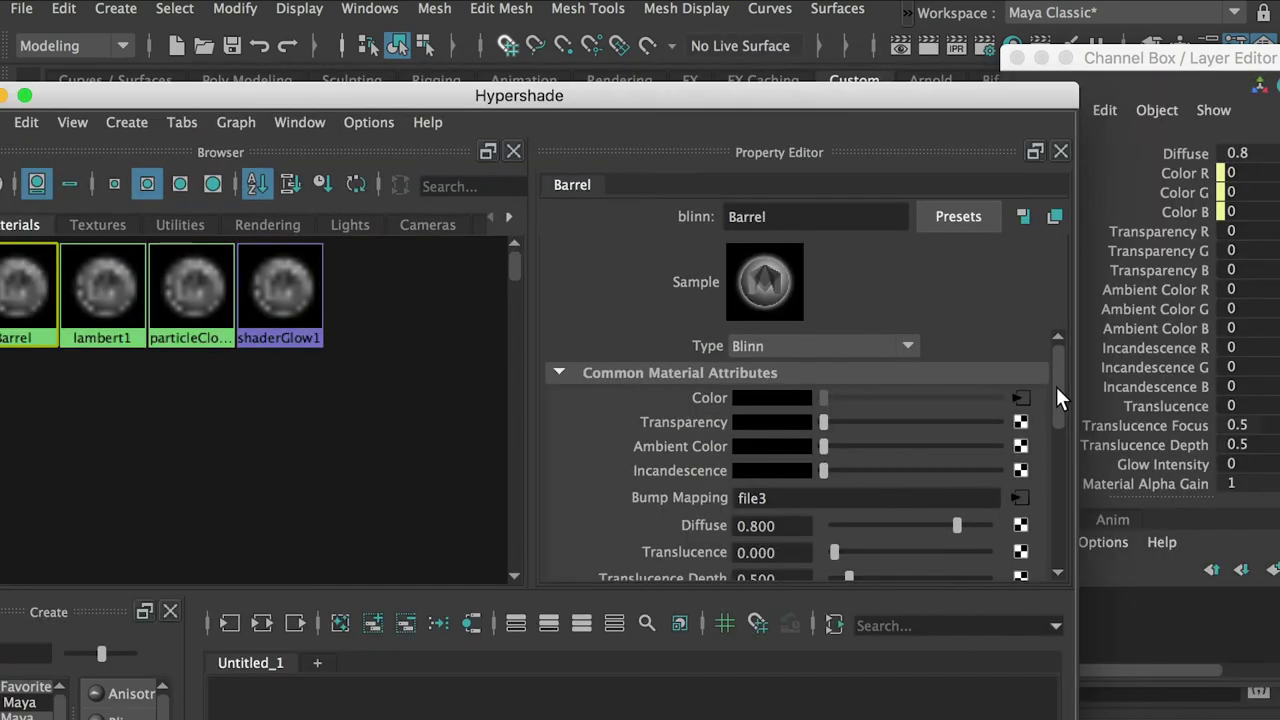
left_click_drag(1061, 389, 1057, 454)
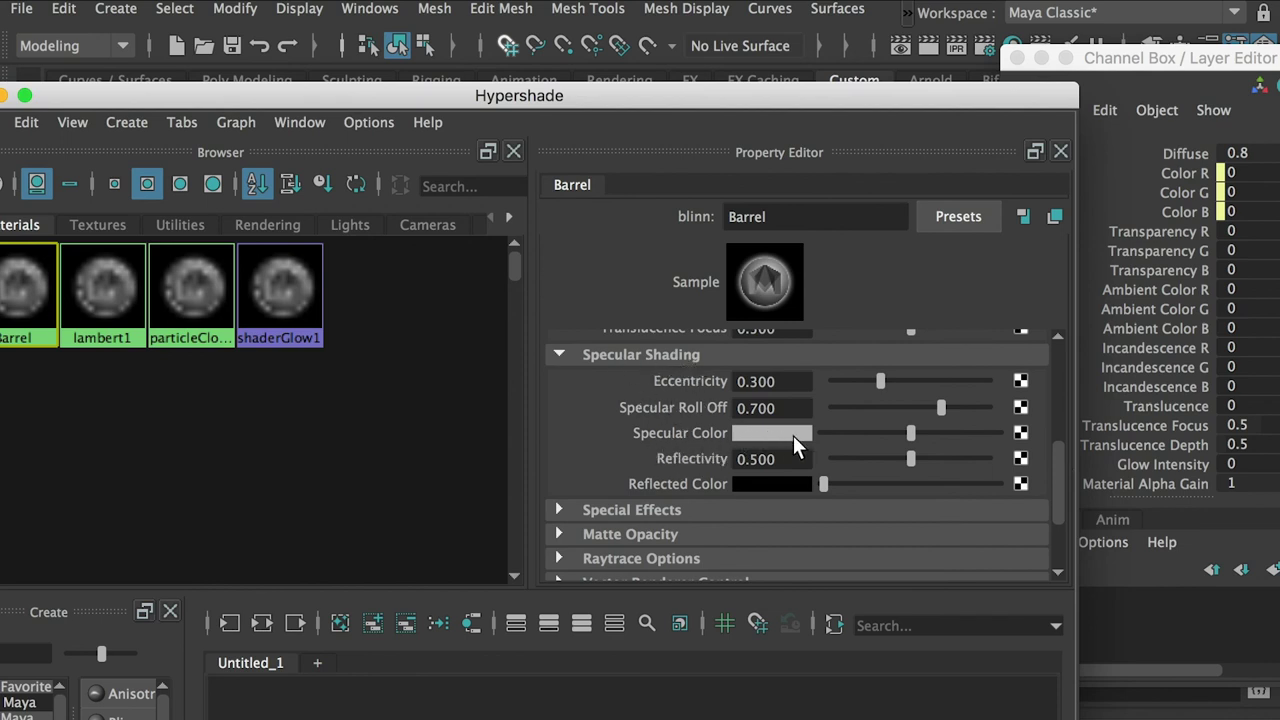
left_click(1020, 433)
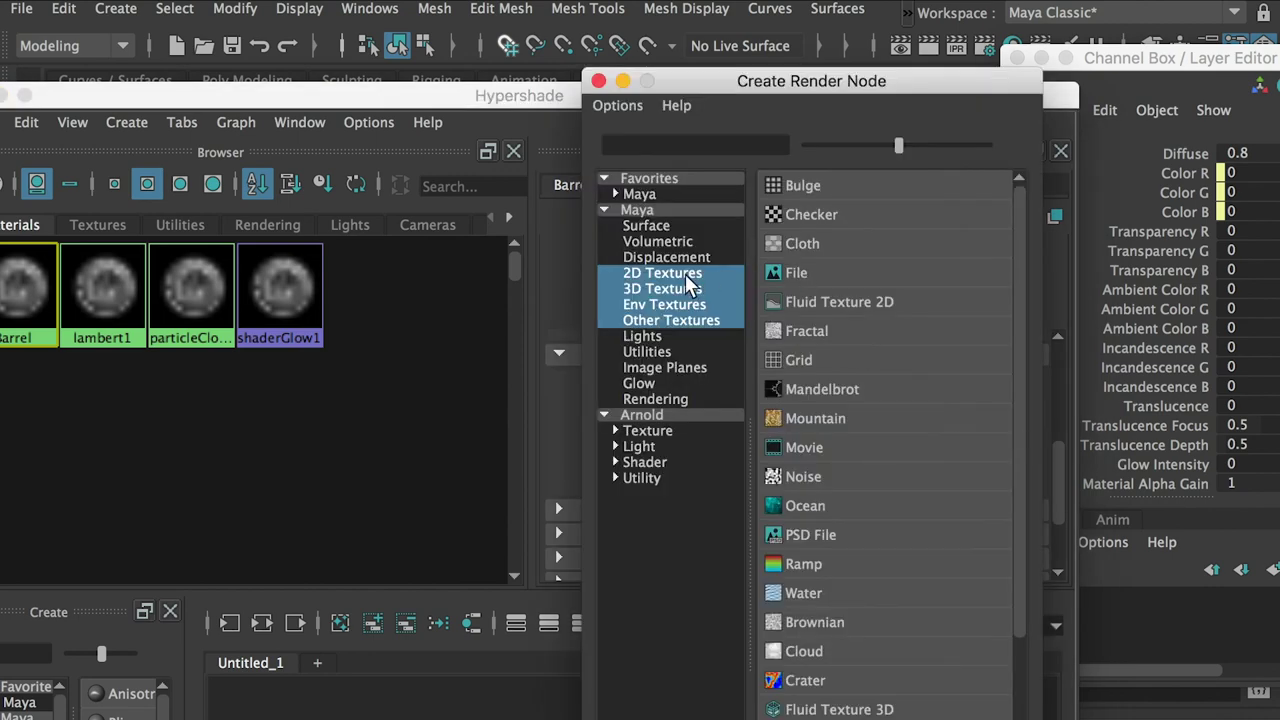
left_click(803, 272)
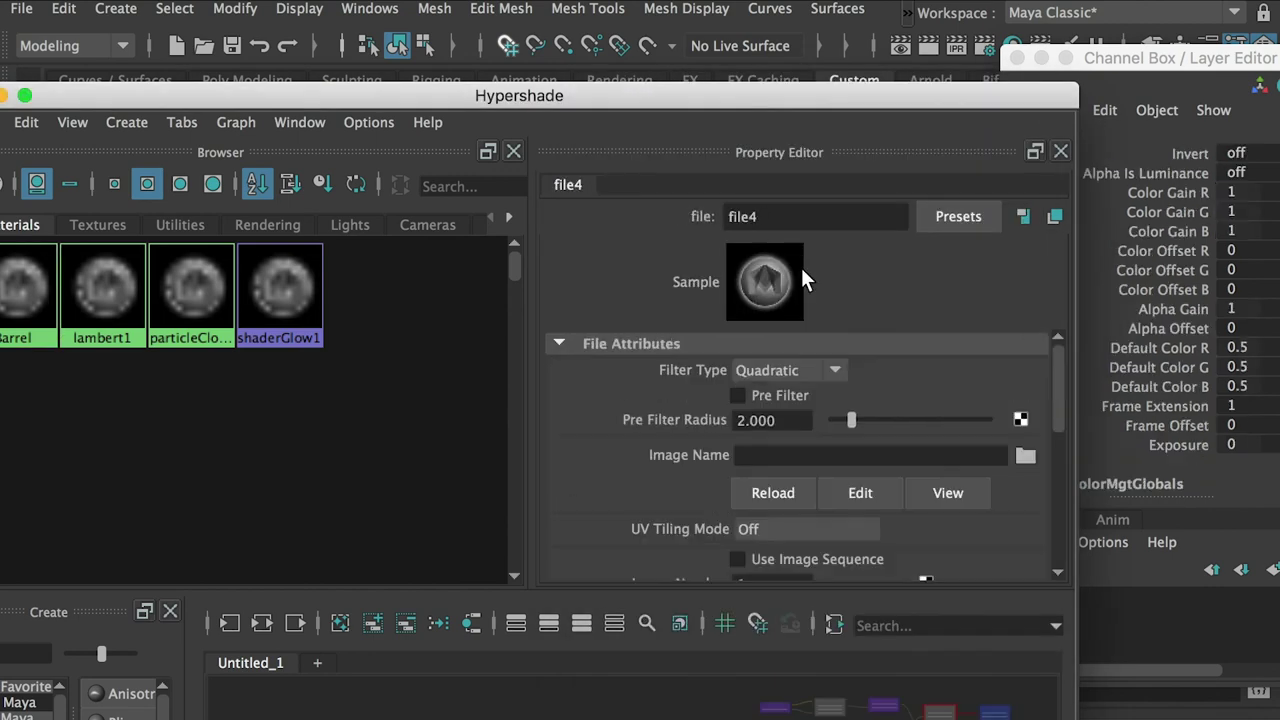
left_click(1027, 456)
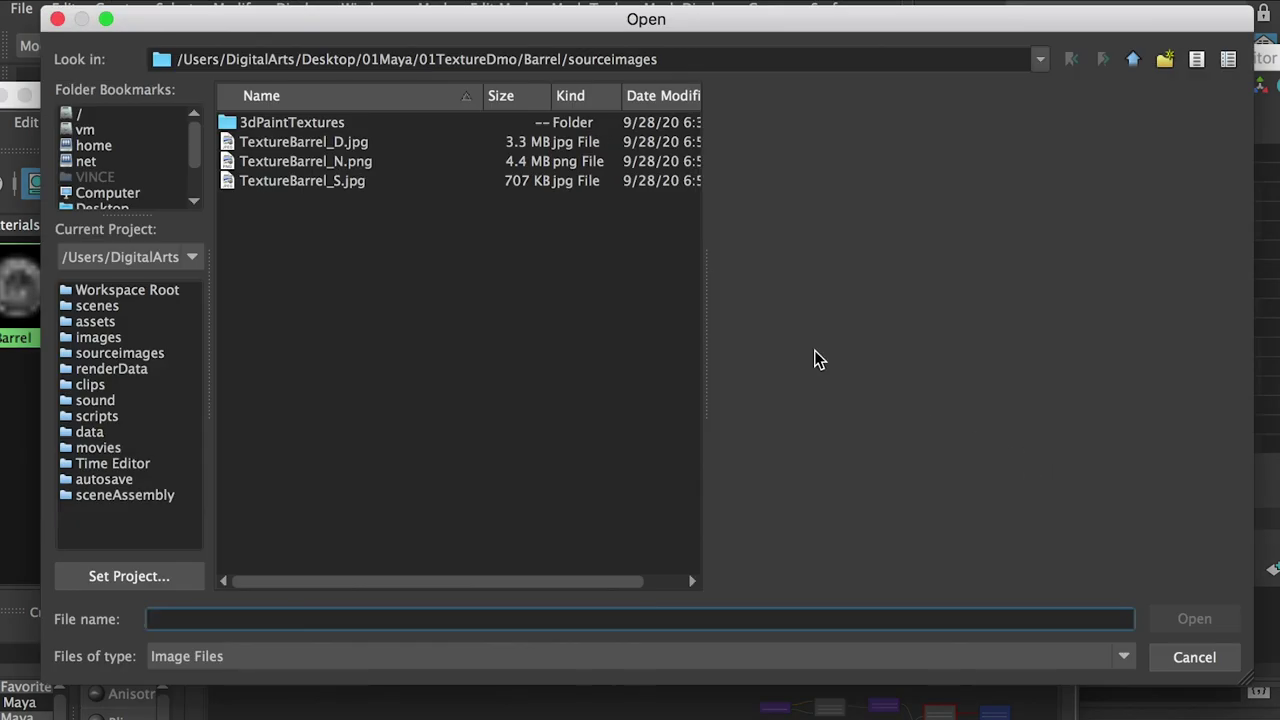
left_click(339, 184)
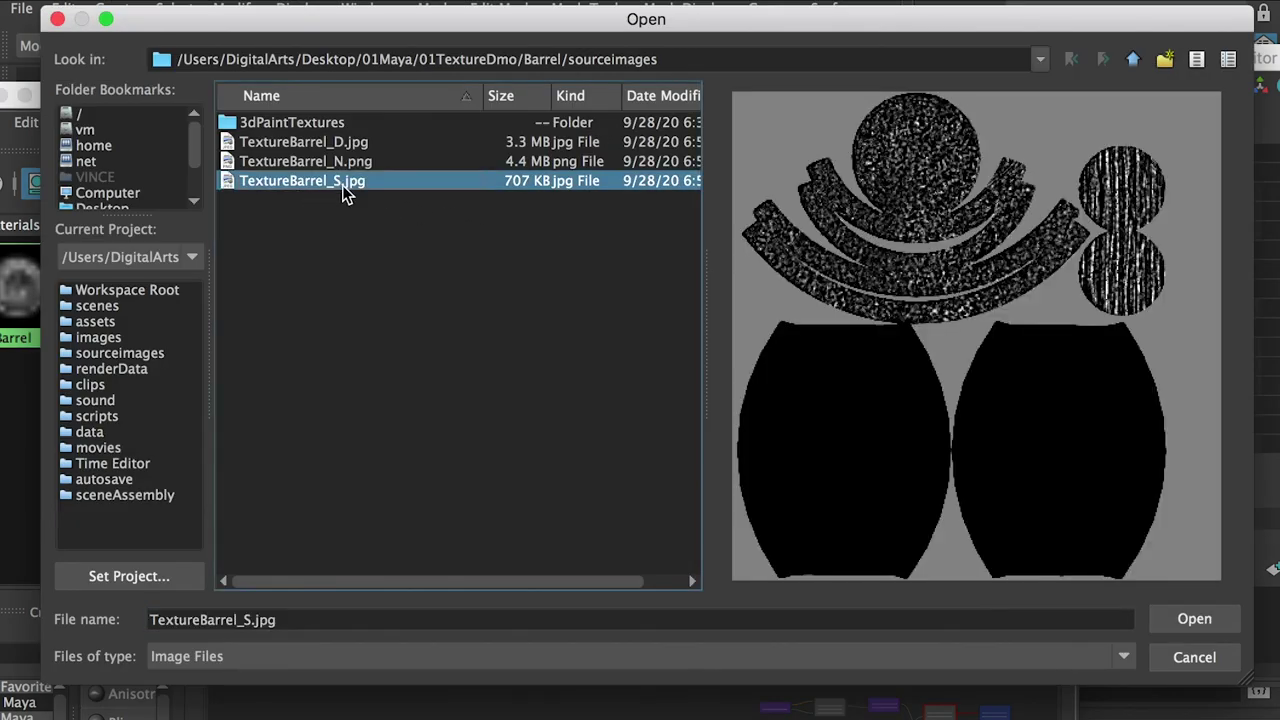
left_click(1192, 622)
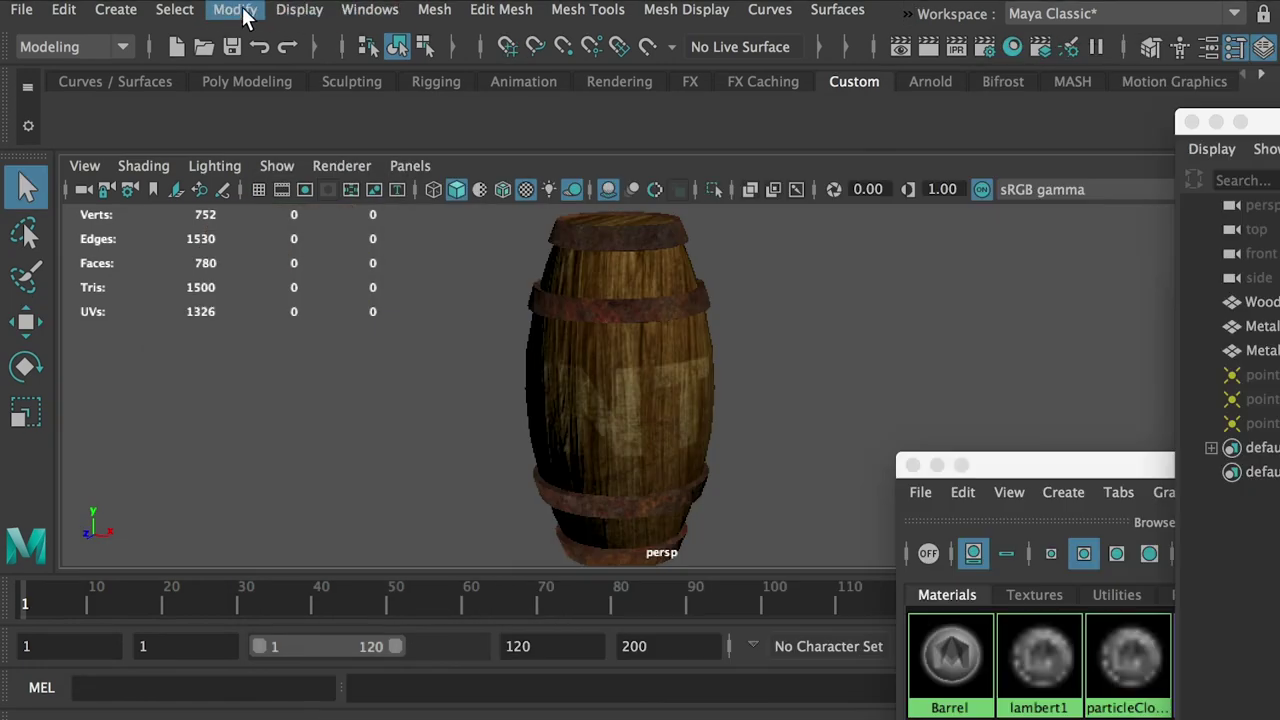
Create a point light and switch the viewport shading to use all scene lights.
left_click(130, 18)
mouse_move(286, 148)
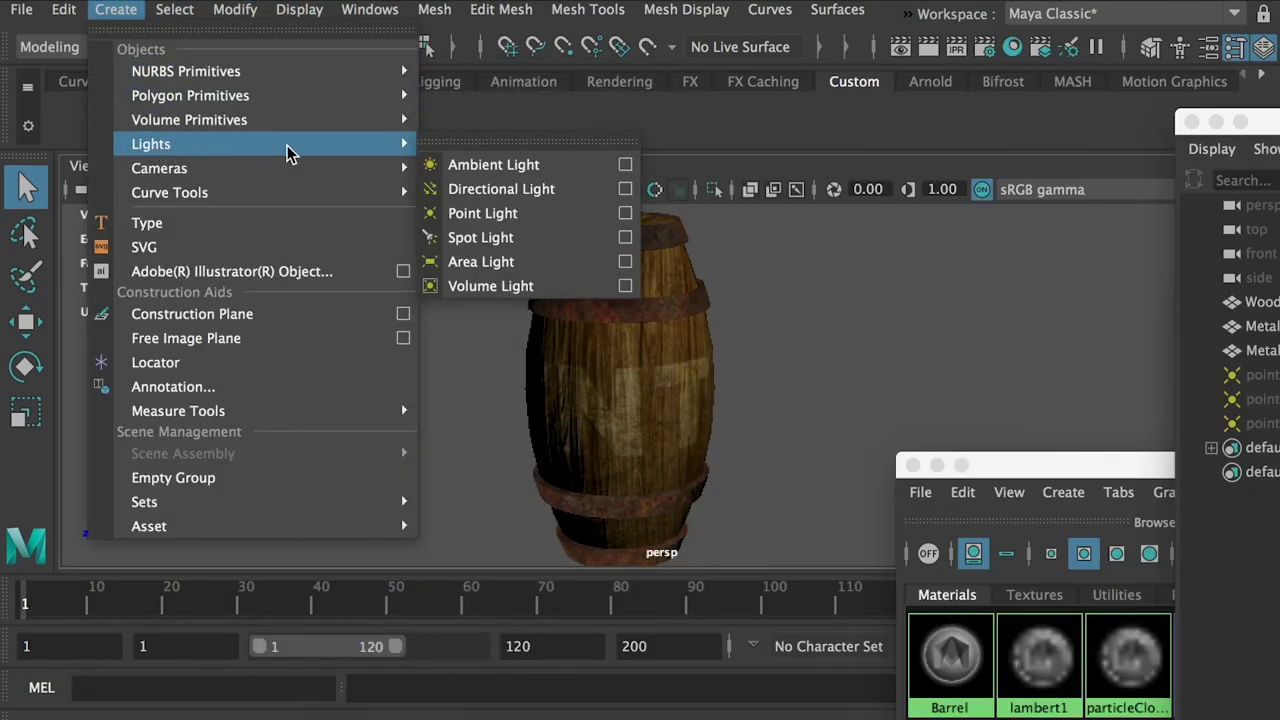
left_click(514, 216)
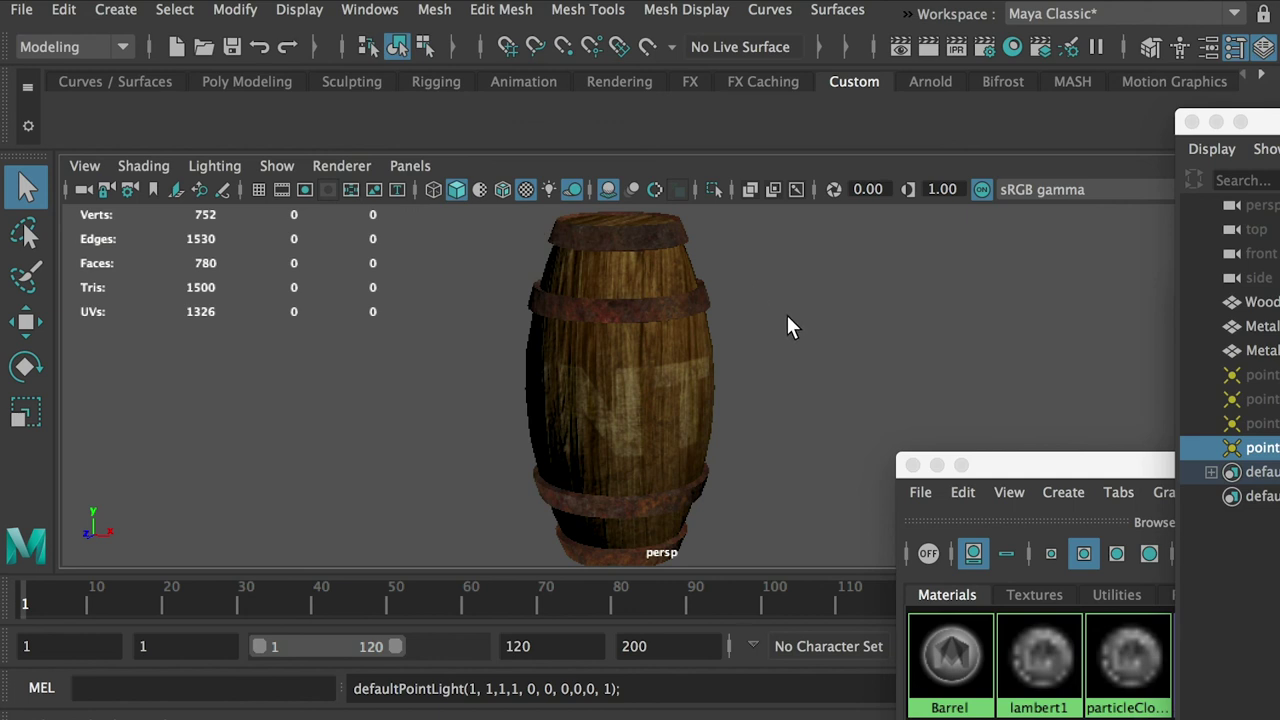
left_click(548, 189)
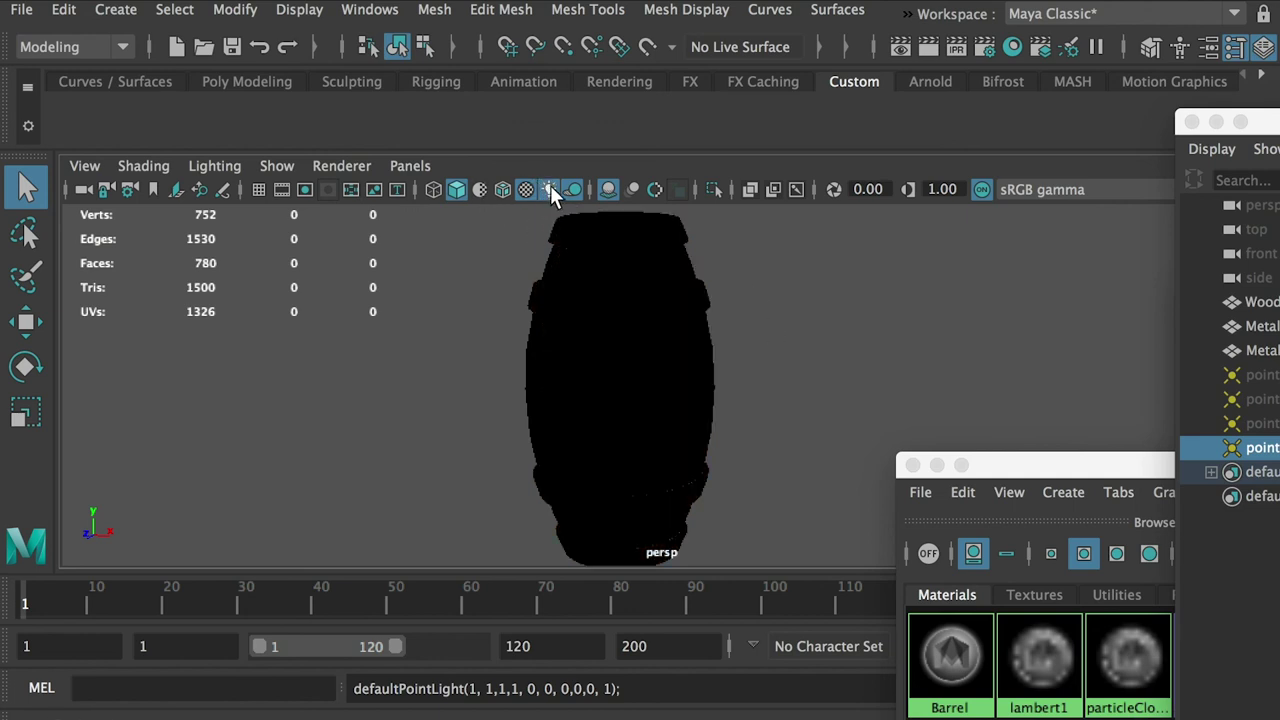
Move the new point light from the barrel's centre out to the space in front of the barrel.
key("w")
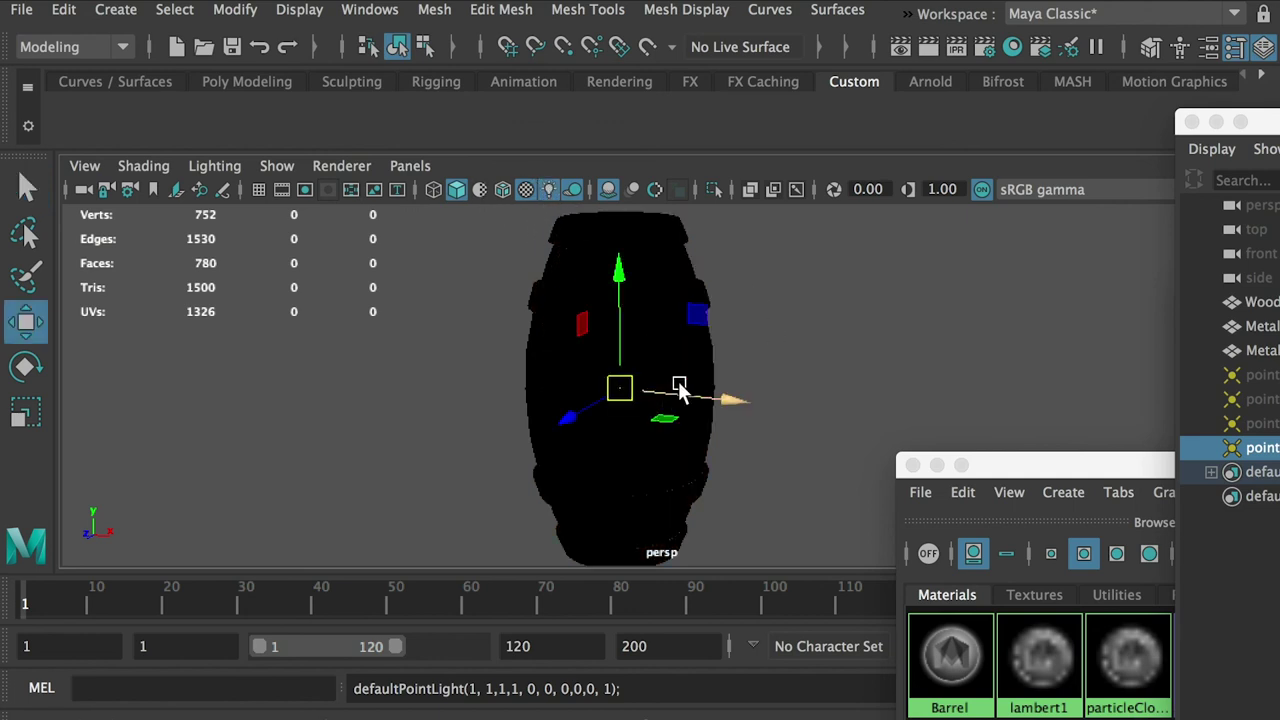
left_click_drag(686, 386, 632, 397)
left_click_drag(509, 423, 390, 470)
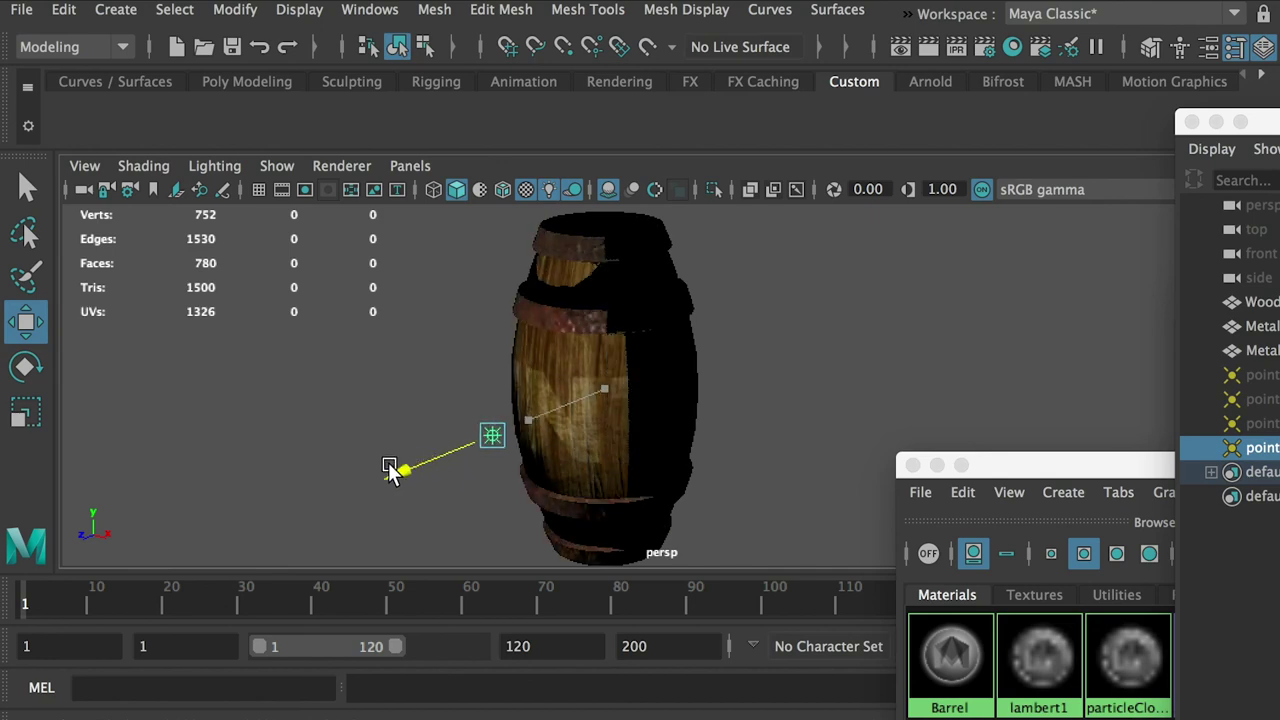
Examine how the wood planks, painted lettering and iron bands react to the light, close up and from several angles.
scroll(417, 417, "up", 8)
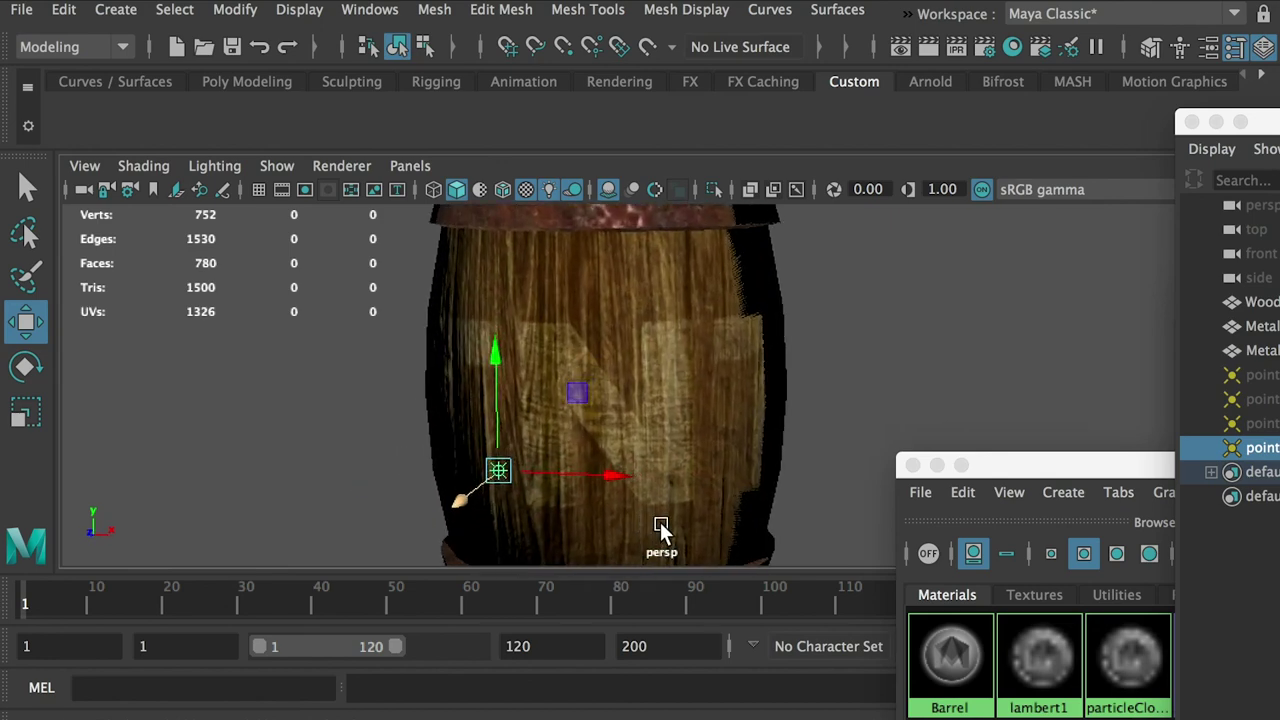
scroll(556, 418, "up", 4)
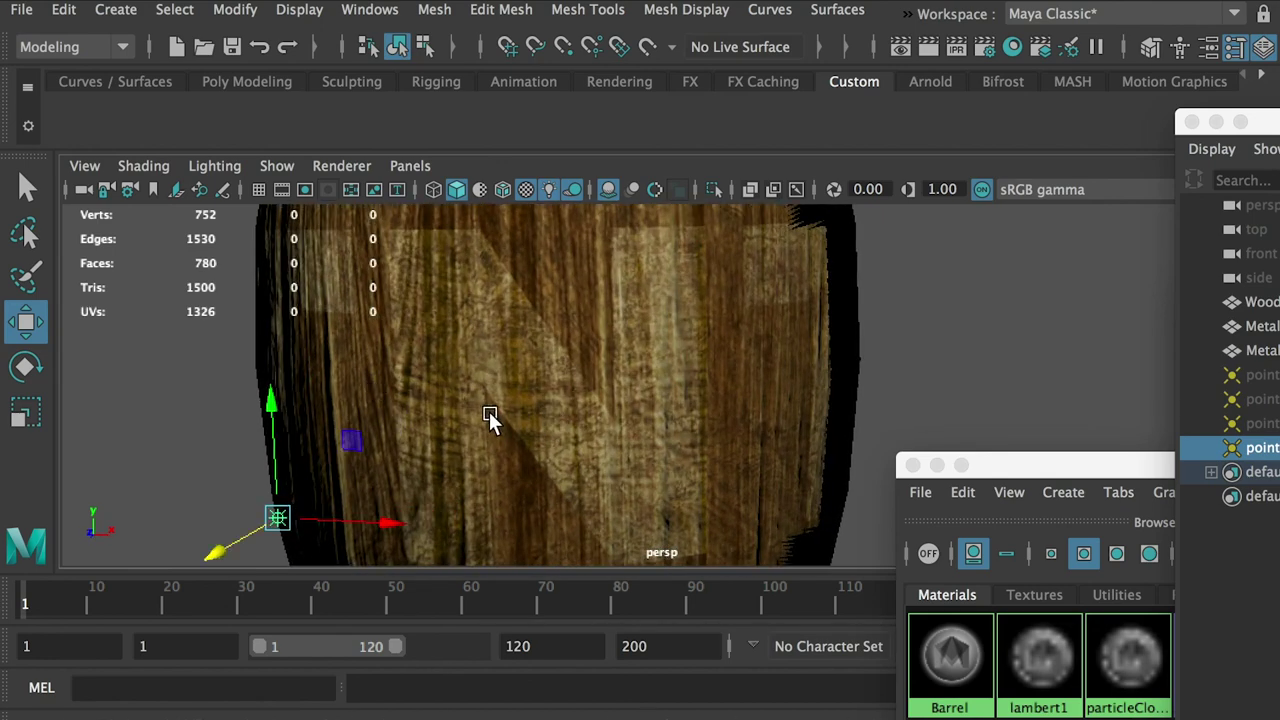
scroll(491, 418, "down", 2)
left_click_drag(391, 429, 458, 330)
left_click_drag(493, 372, 461, 370)
left_click_drag(567, 350, 528, 334)
scroll(546, 406, "down", 4)
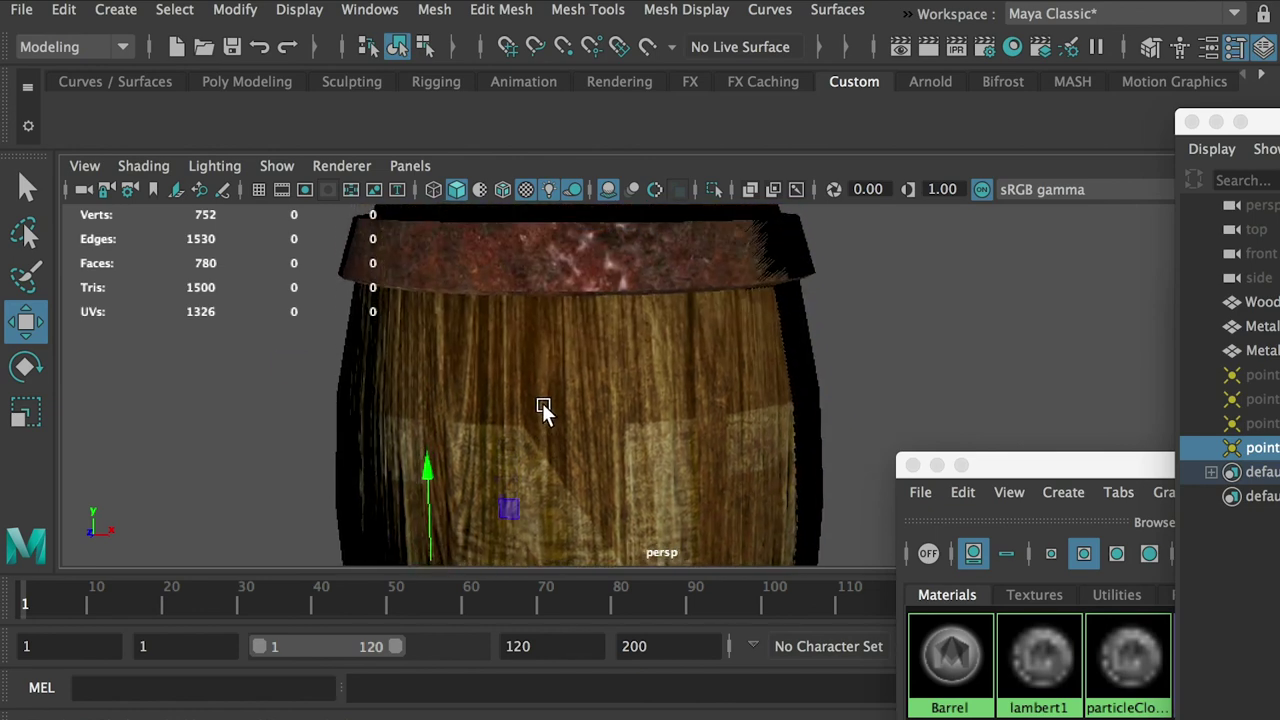
left_click_drag(502, 420, 481, 393)
left_click_drag(593, 522, 583, 412)
left_click_drag(672, 430, 543, 400)
scroll(679, 388, "up", 5)
left_click_drag(679, 388, 637, 420)
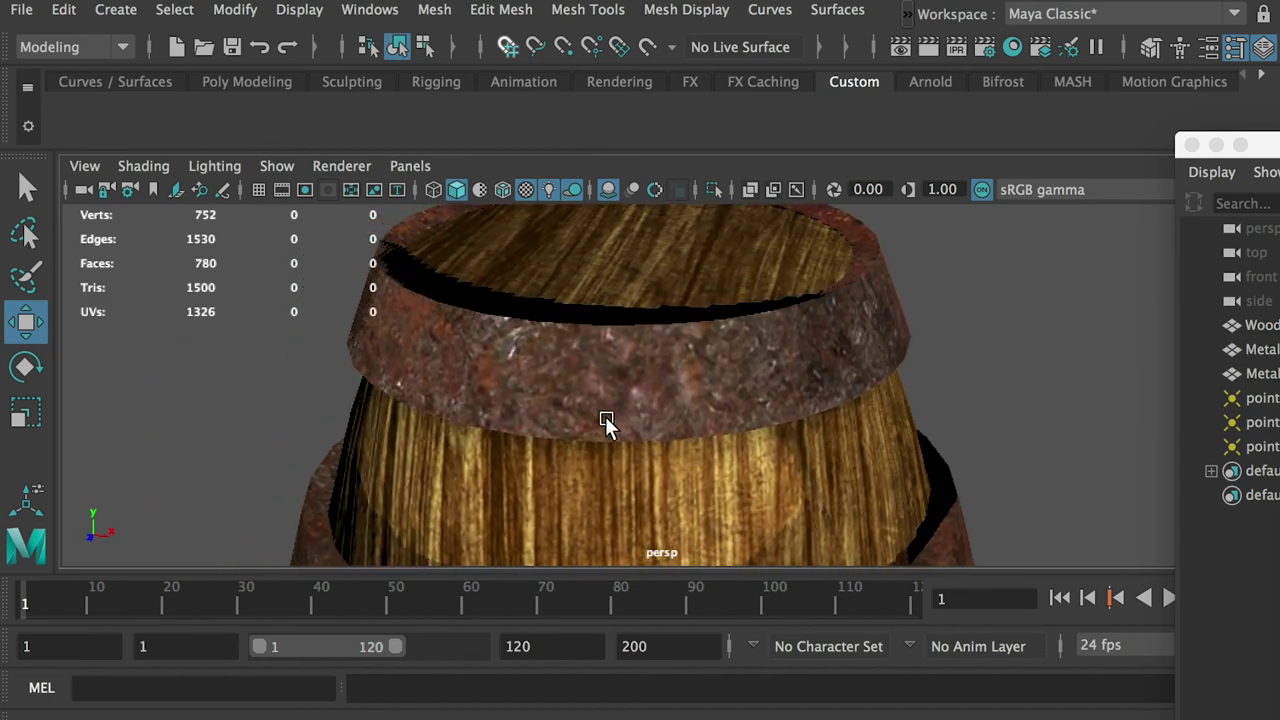